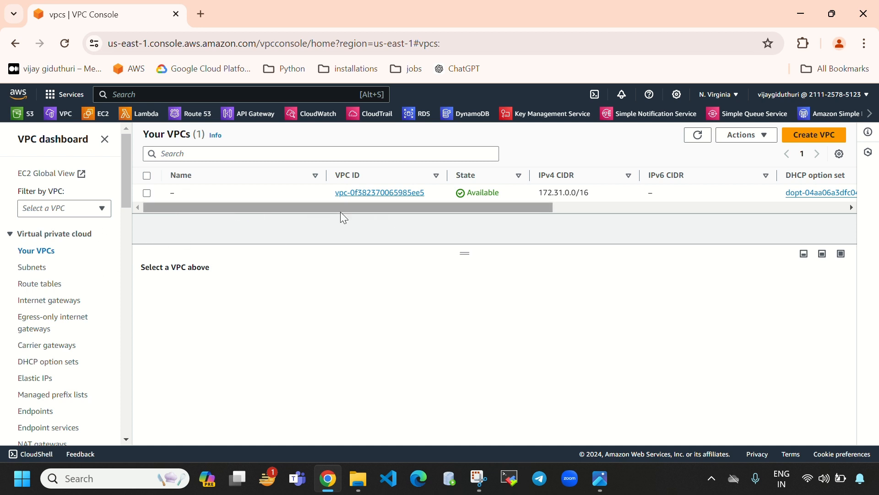
Open the Subnets and Route tables pages in separate browser tabs and review the existing resources on each.
right_click(36, 268)
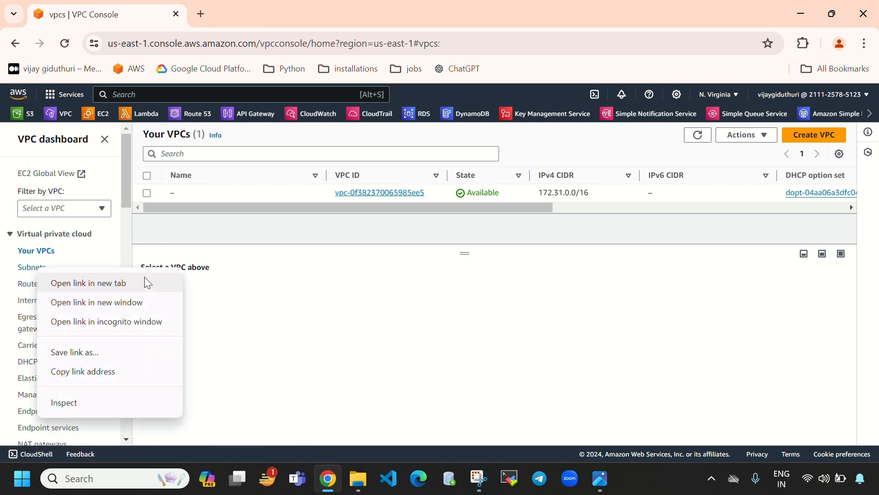
click(147, 285)
click(255, 19)
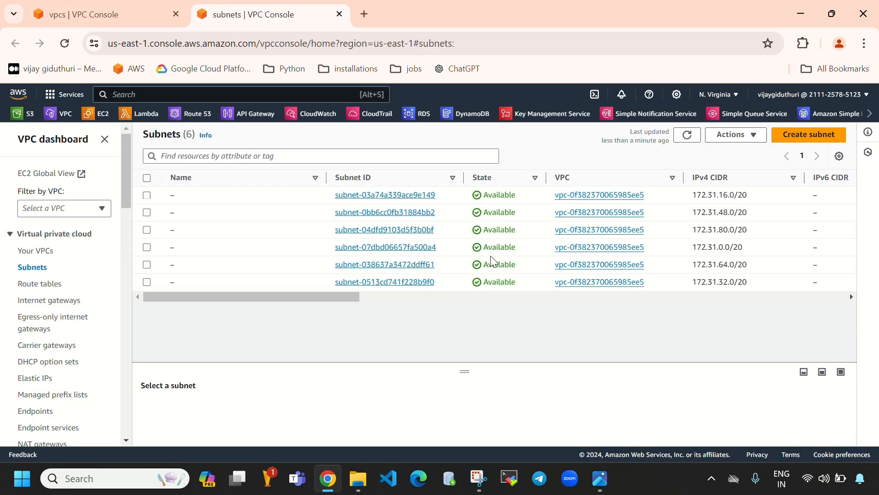
right_click(35, 285)
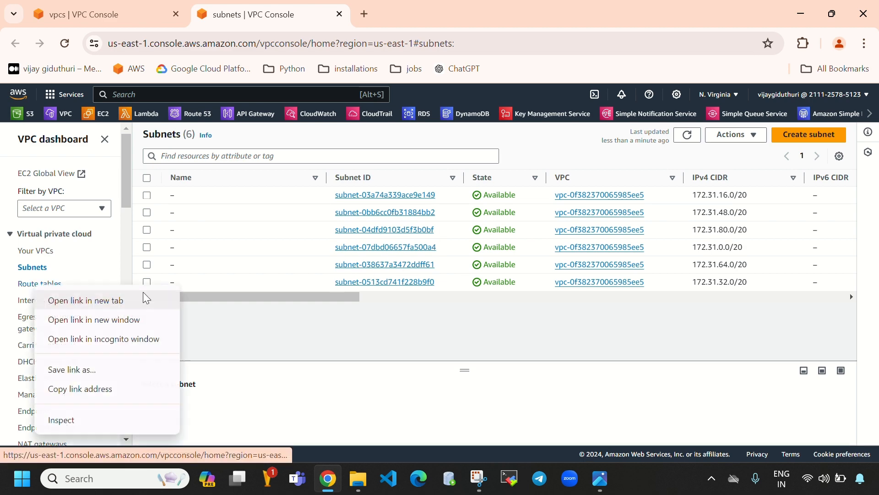
click(86, 301)
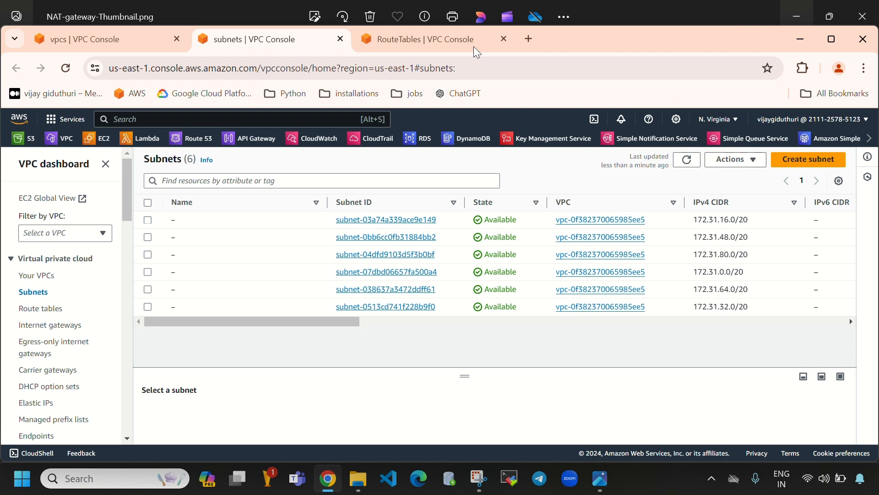
click(463, 41)
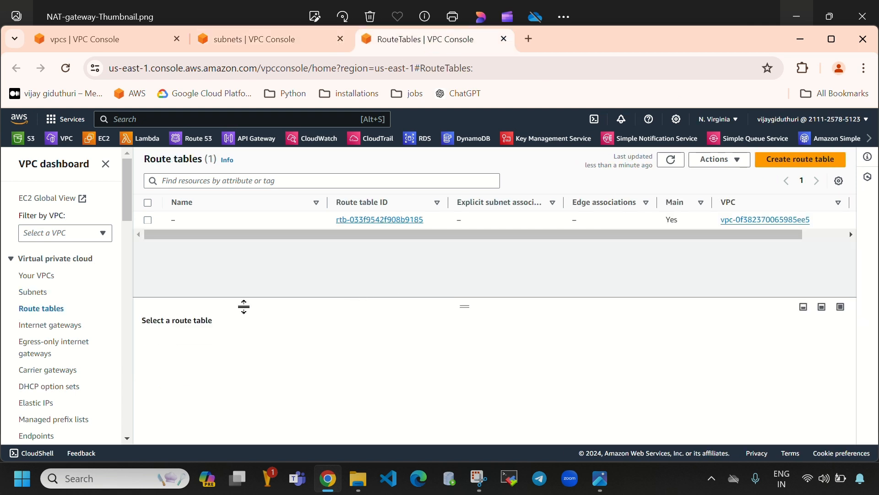
Open the Internet gateways page in a separate browser tab and review its list, followed by the NAT gateways list.
right_click(51, 326)
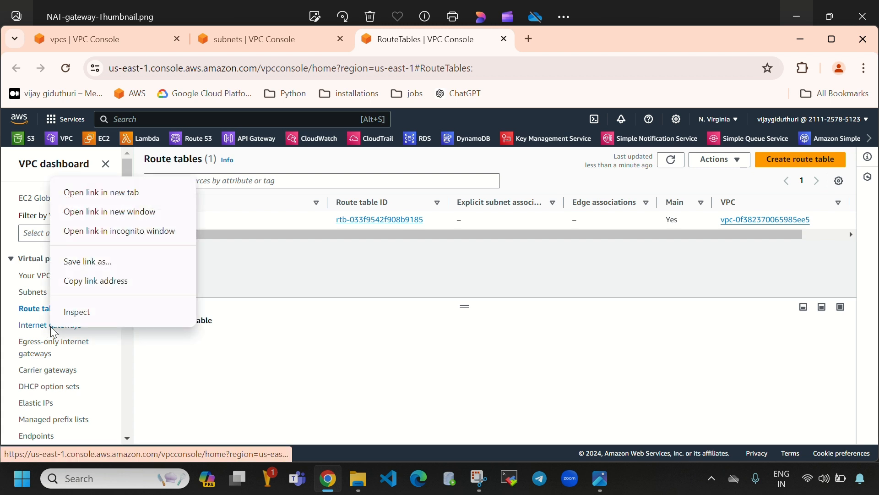
click(123, 194)
click(605, 40)
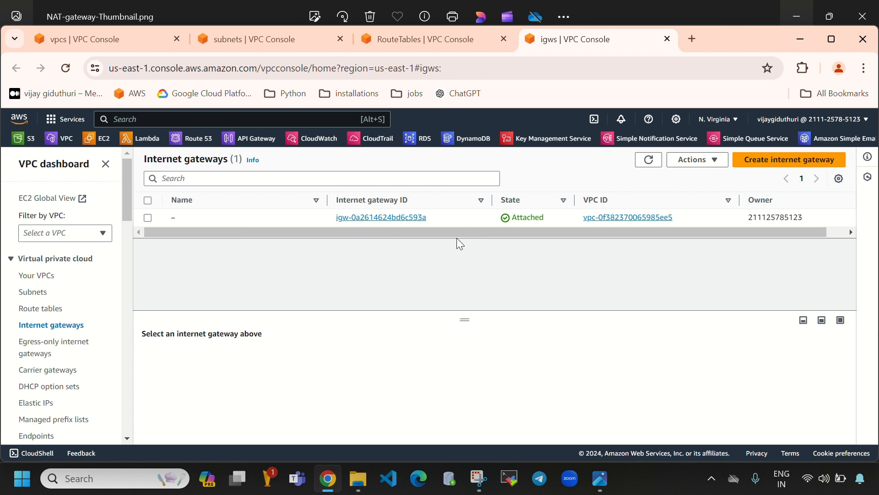
scroll(18, 365, down, 1)
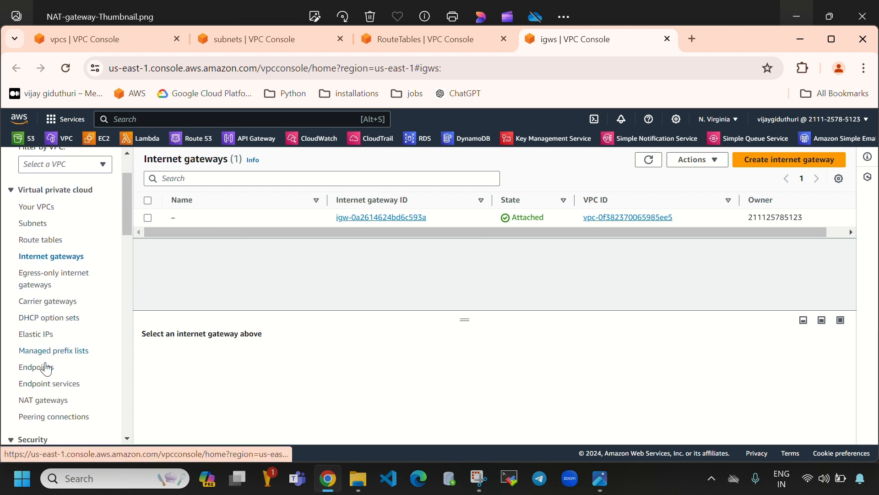
click(40, 404)
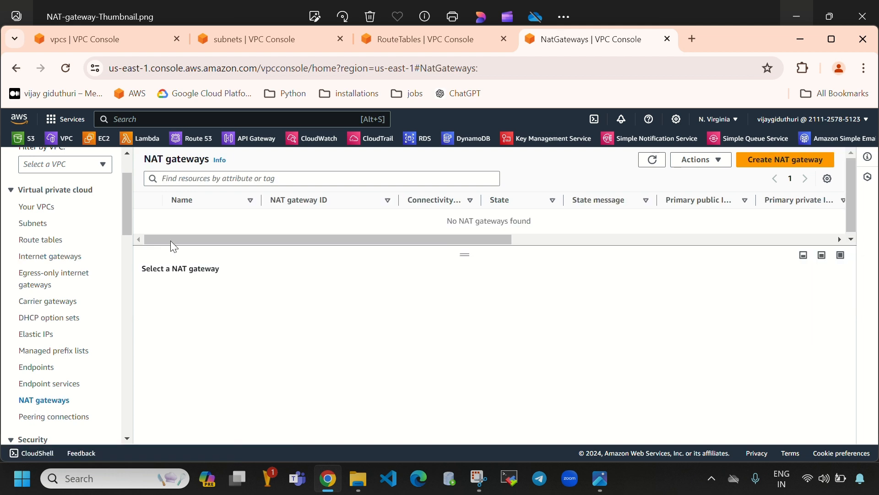
drag(418, 222, 558, 234)
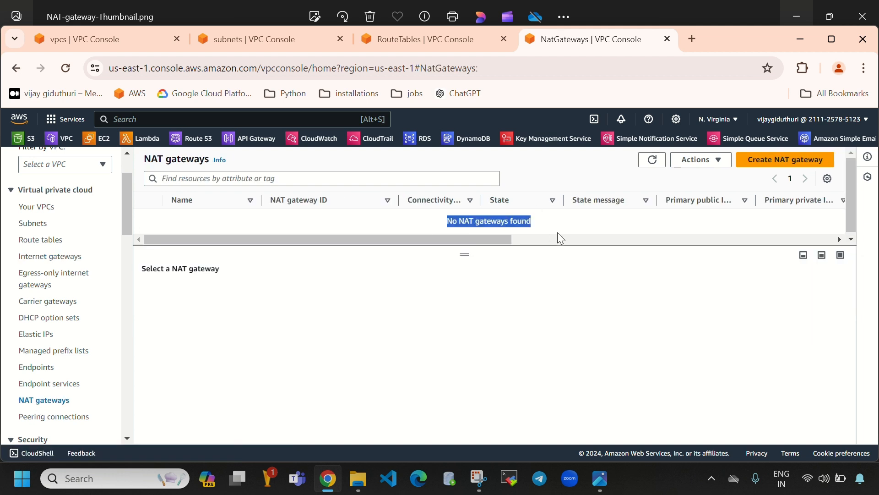
click(830, 40)
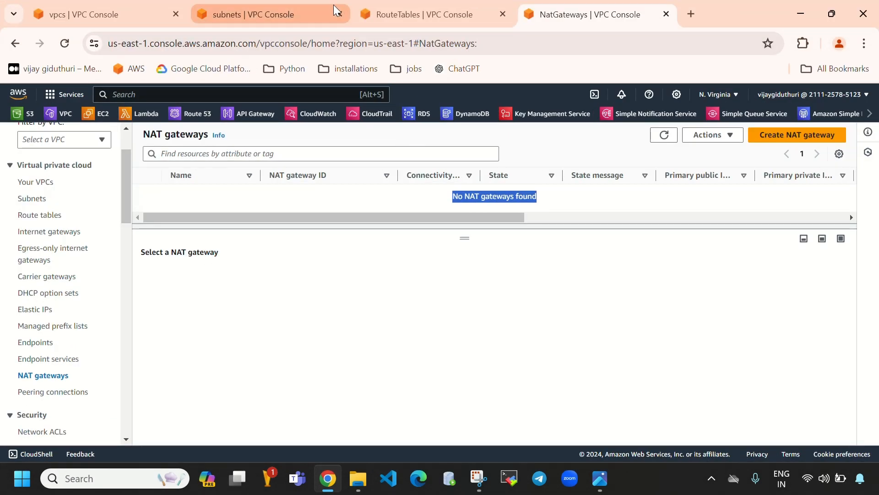
Close the subnets, route tables and NAT gateways browser tabs, returning to the list of VPCs.
click(339, 14)
click(339, 14)
click(339, 13)
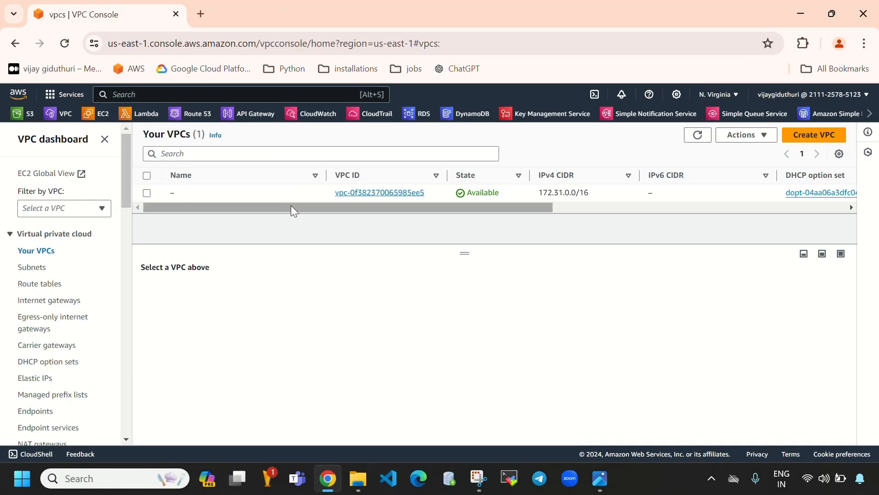
Start creating a new VPC and set its name tag to custom-vpc.
click(806, 145)
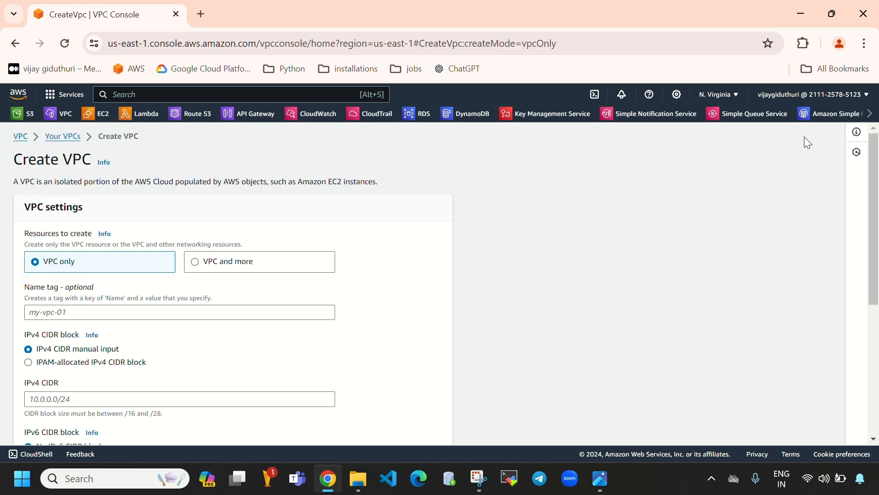
click(106, 311)
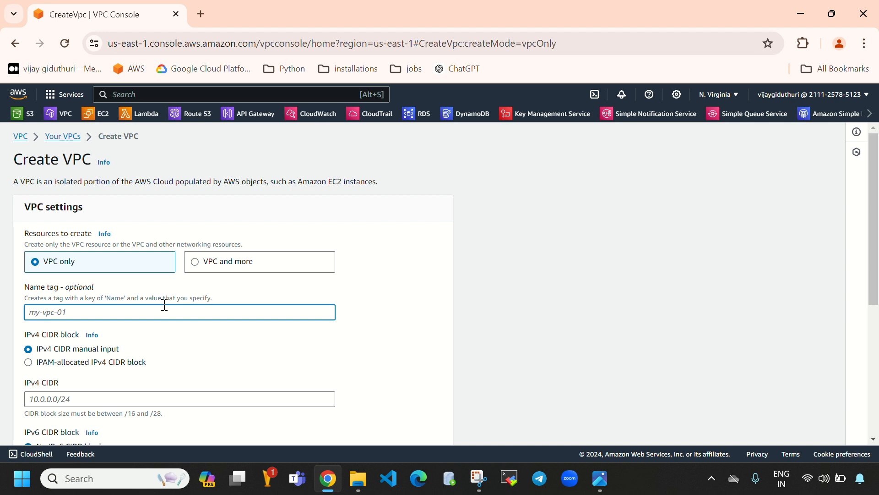
text(custom-vpc)
scroll(97, 280, down, 3)
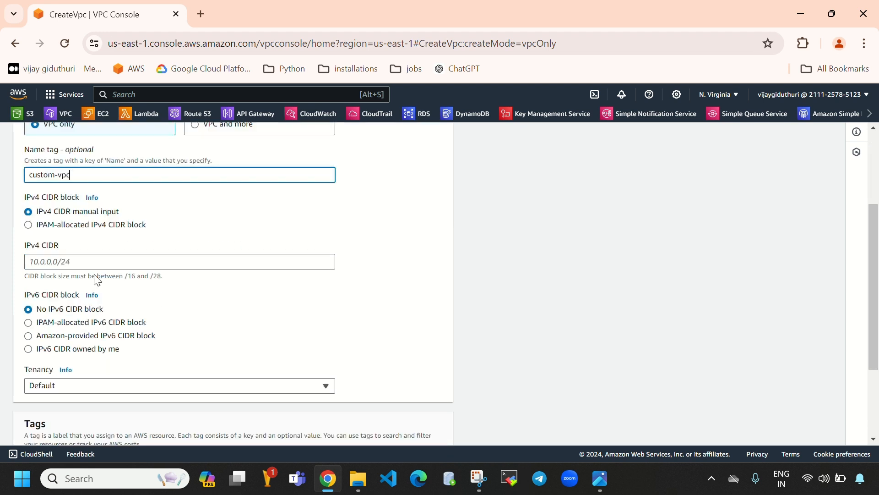
Switch to my_notes.pdf in Edge and examine the number of available IPs for the /16 and /21 ranges.
drag(70, 246, 27, 245)
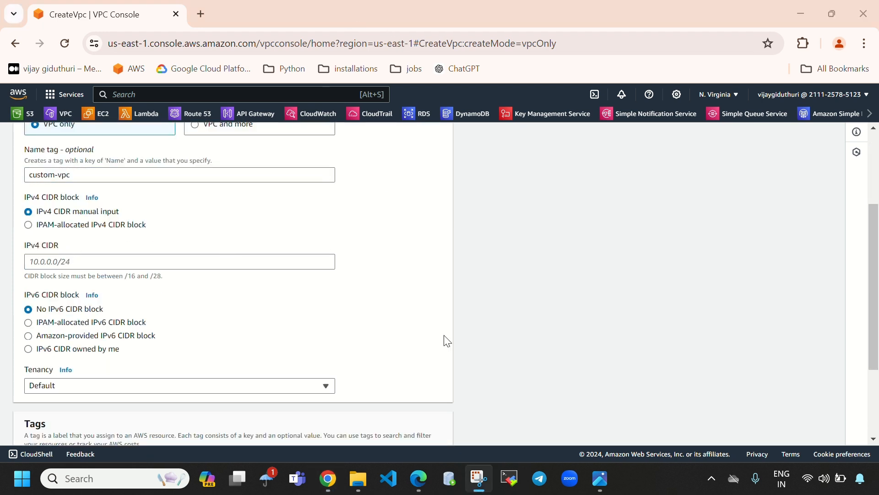
click(417, 478)
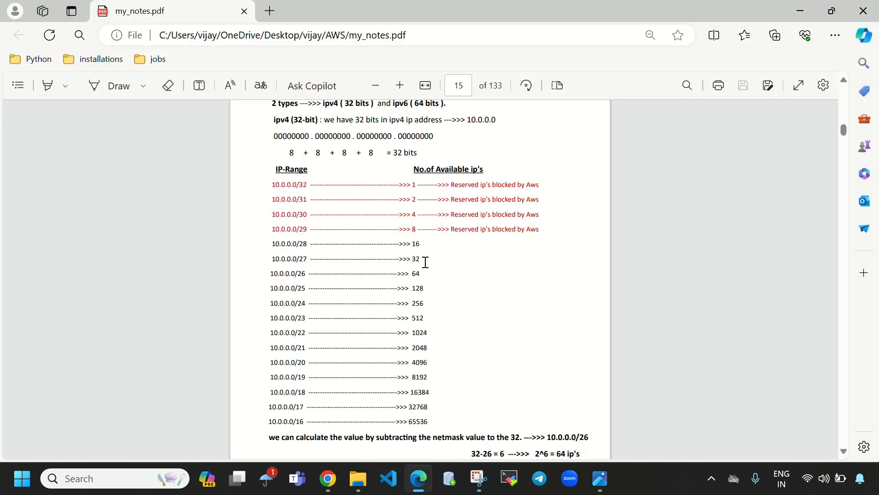
double_click(300, 421)
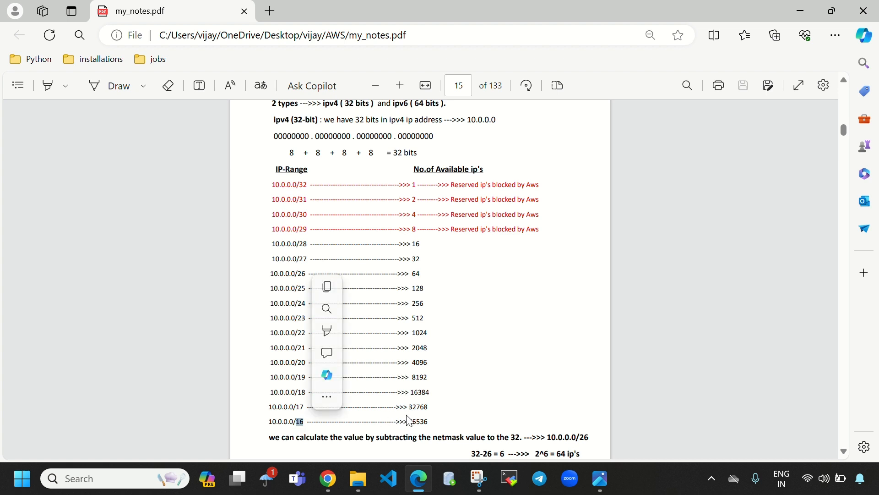
drag(404, 421, 449, 418)
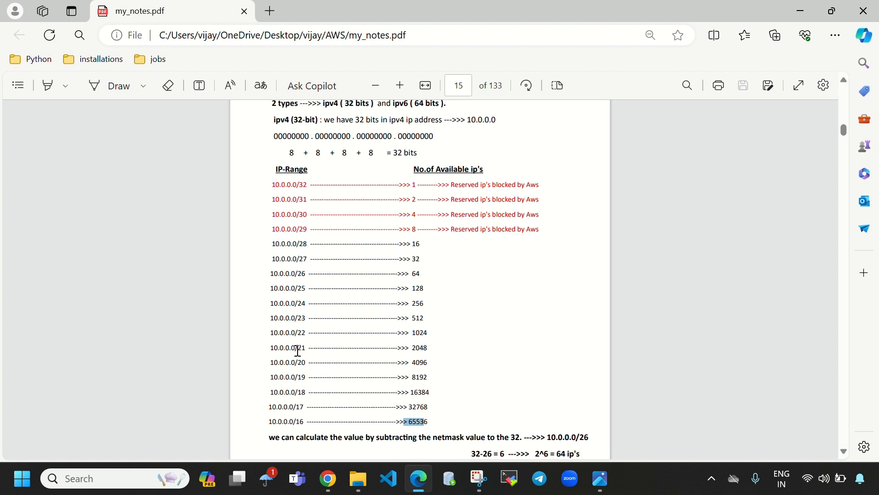
drag(297, 351, 430, 348)
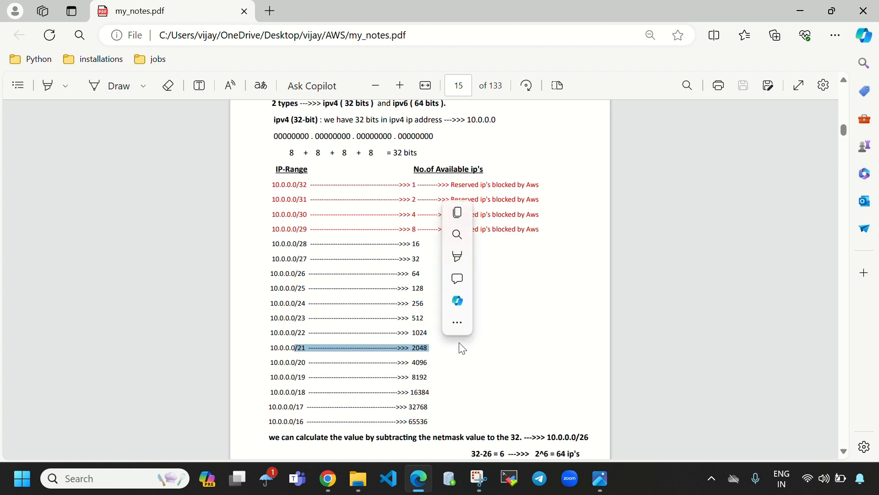
Return to the VPC creation form in Chrome and set the IPv4 CIDR to 10.0.0.0/21.
click(328, 478)
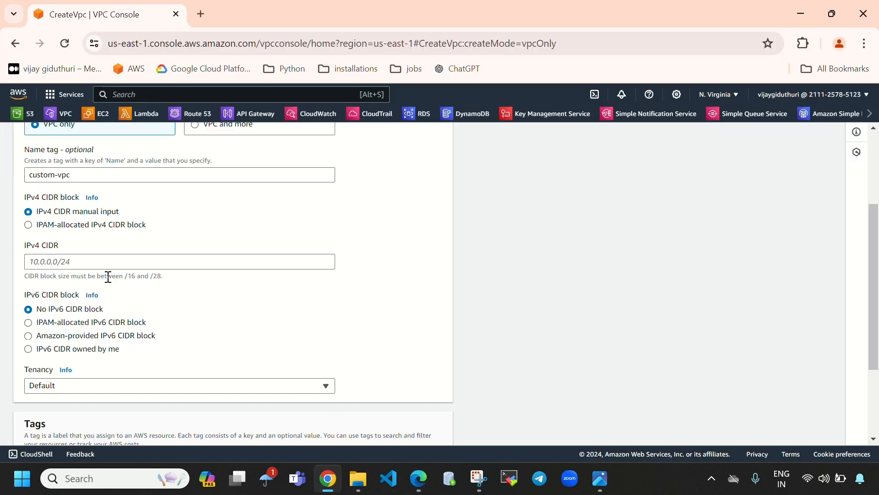
click(113, 261)
text(1)
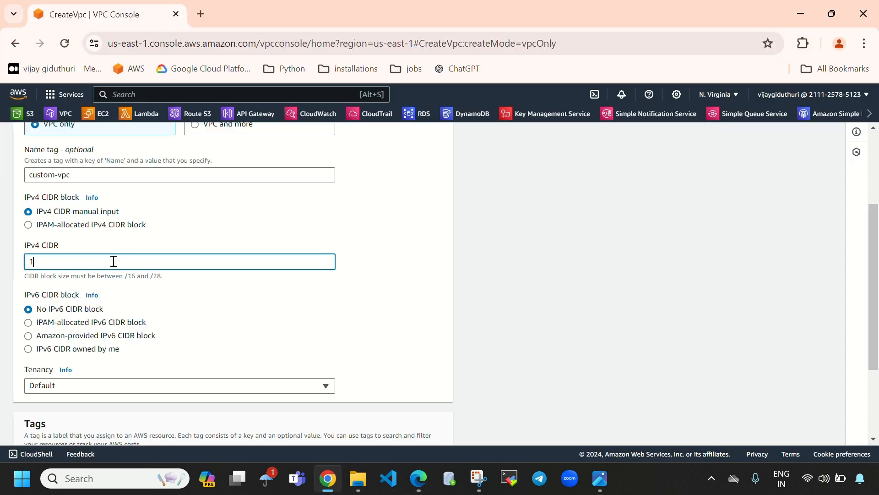
text(0.)
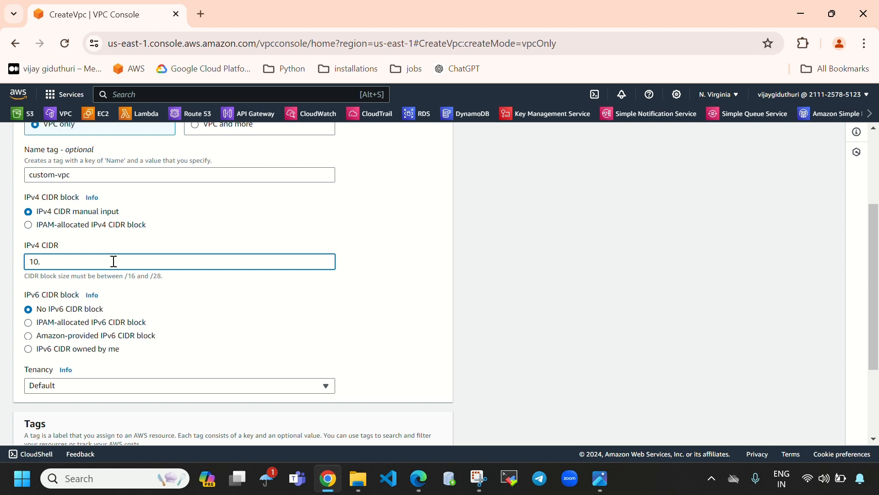
text(0.0.0/21)
Check the entered /21 prefix against its available IP count in my_notes.pdf in Edge and return to the form.
double_click(65, 262)
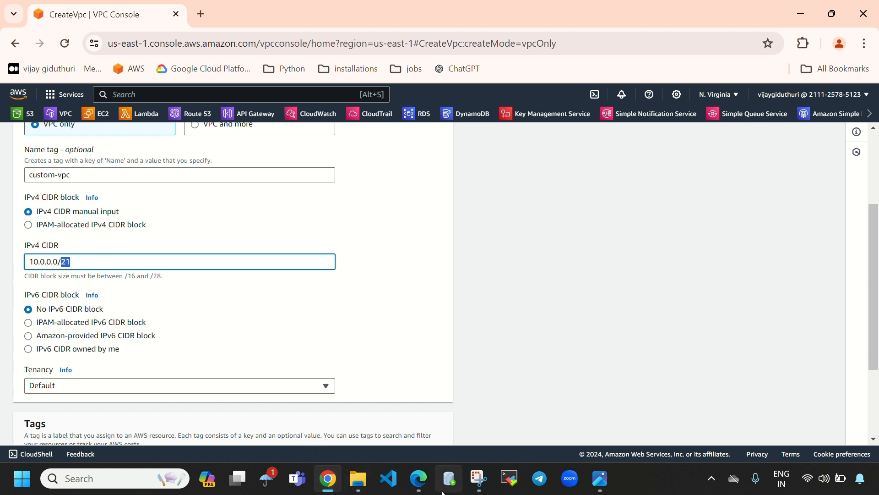
click(419, 479)
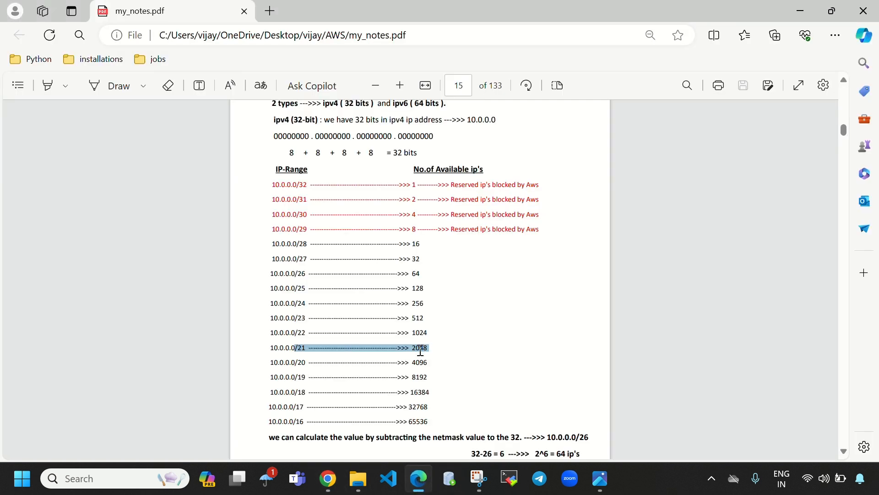
key(alt+Tab)
Review the Tags section and create custom-vpc with the entered settings.
scroll(285, 346, down, 3)
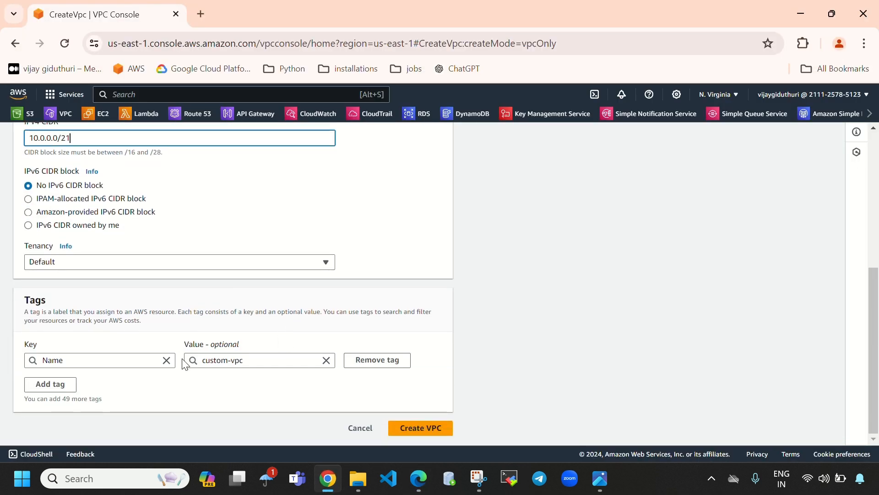
drag(47, 303, 25, 301)
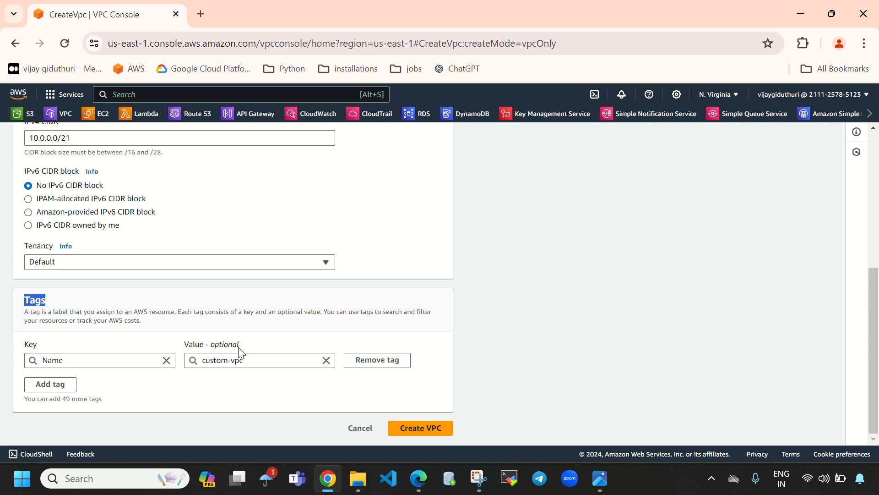
click(417, 430)
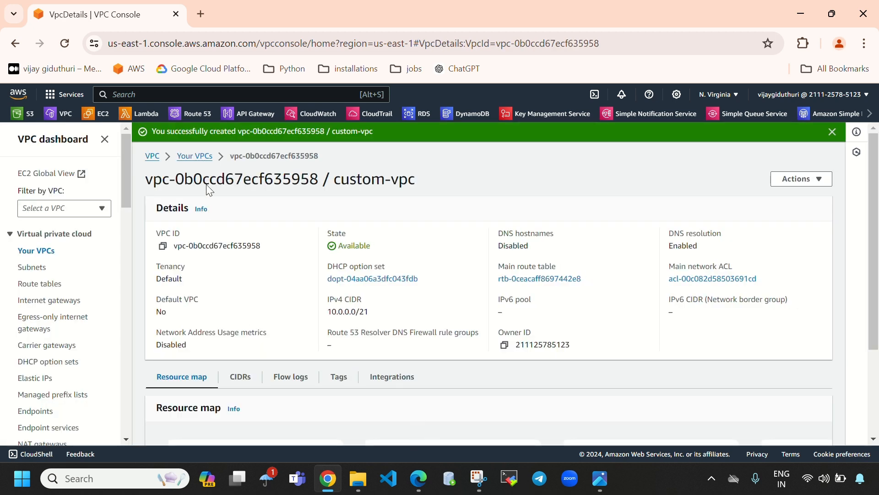
Return to the list of VPCs and inspect the state, IPv4 CIDR and details of custom-vpc.
click(196, 157)
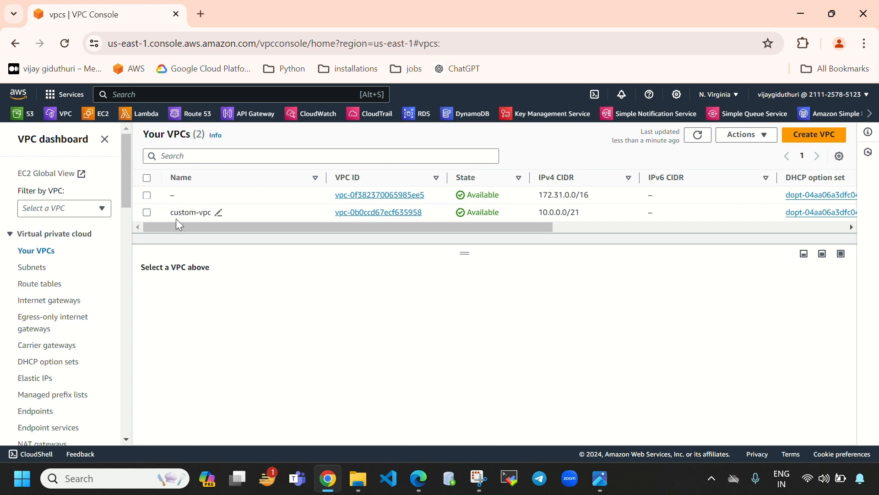
click(147, 213)
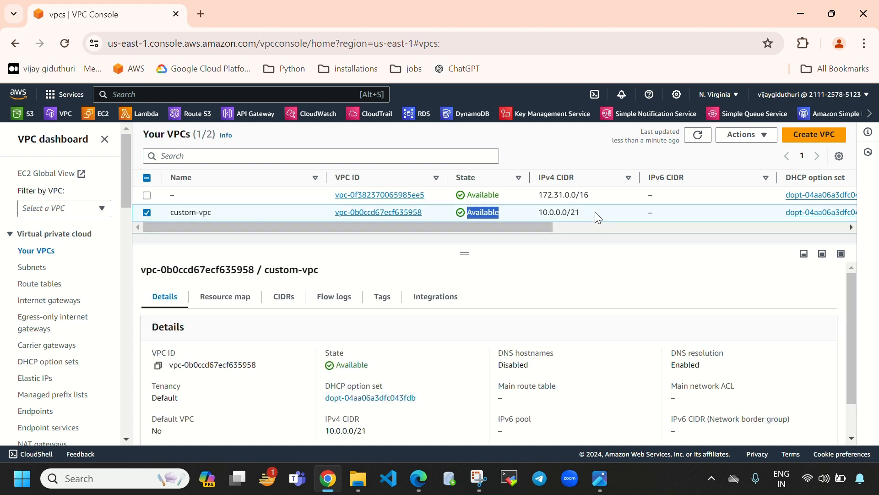
drag(595, 212, 572, 213)
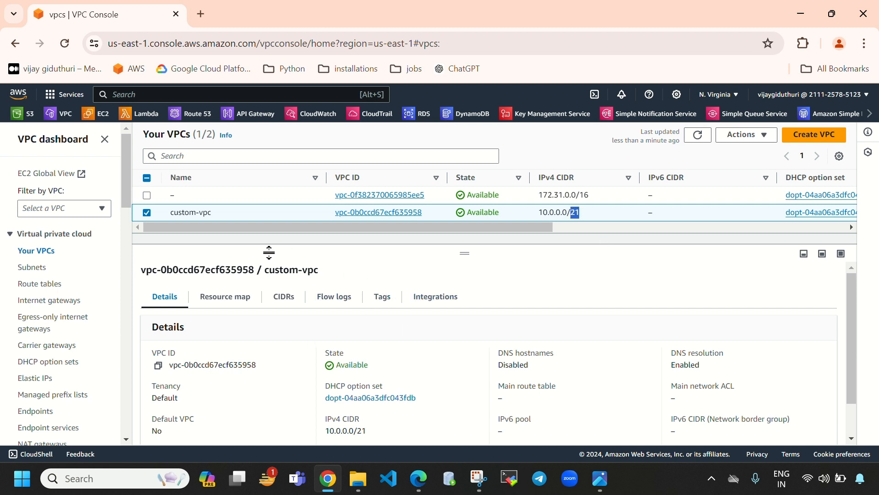
Start creating a subnet and choose custom-vpc as the VPC it belongs to.
click(32, 267)
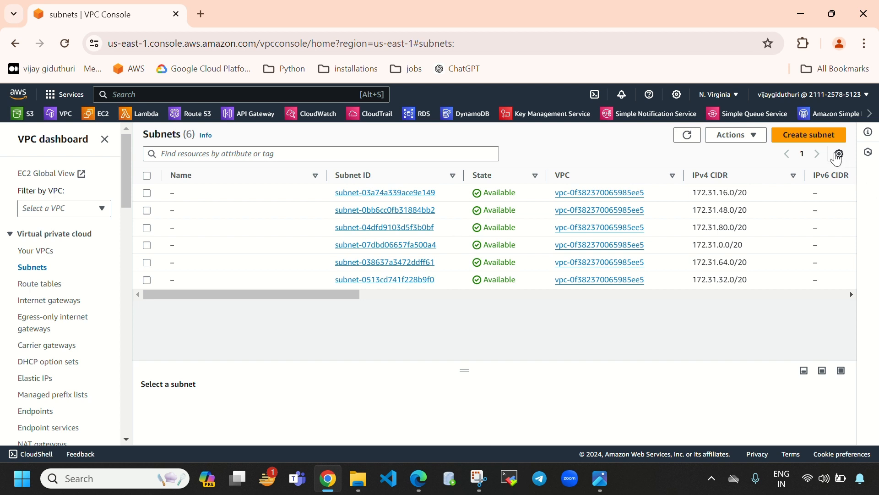
click(814, 136)
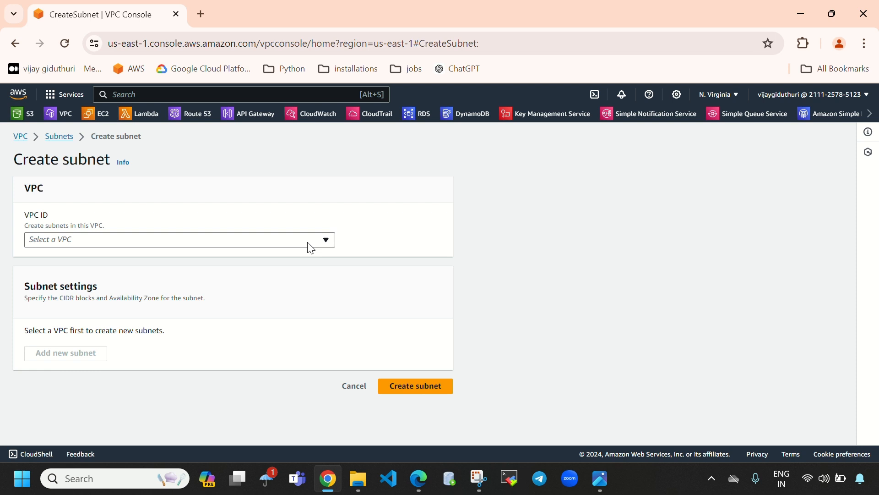
click(310, 244)
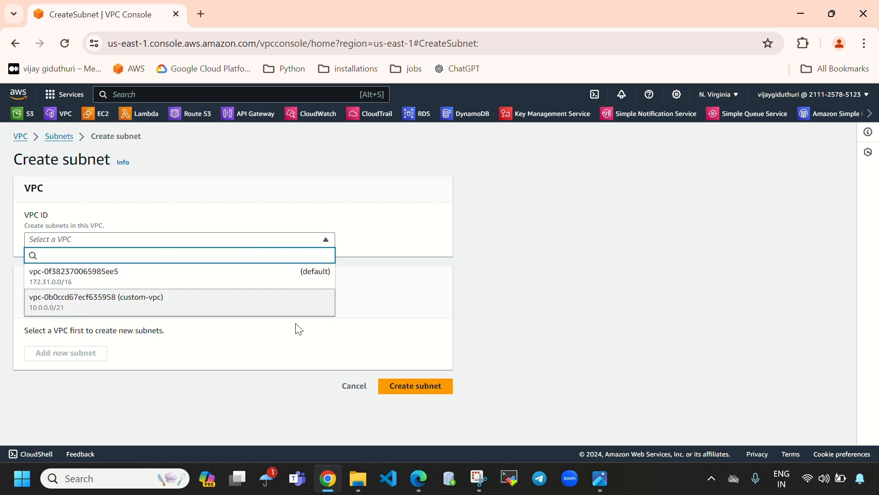
click(166, 302)
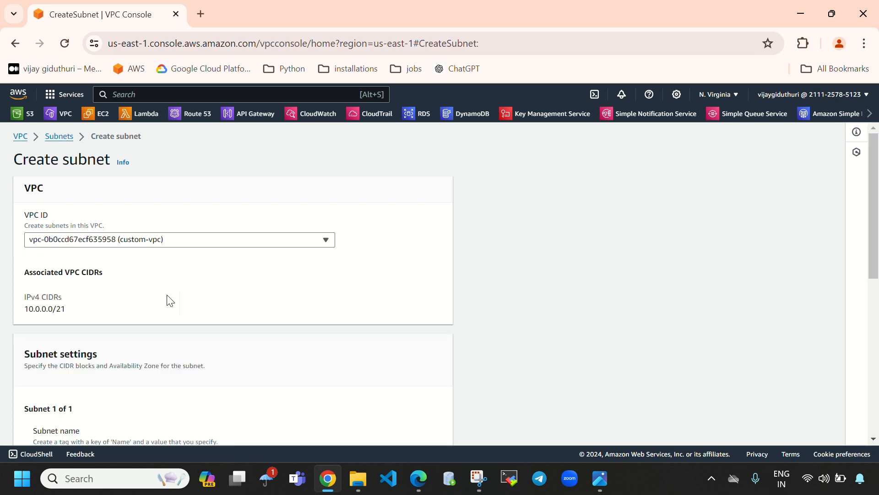
Check the IPv4 CIDR associated with custom-vpc and name the first subnet Public-Subnet.
drag(15, 275, 108, 281)
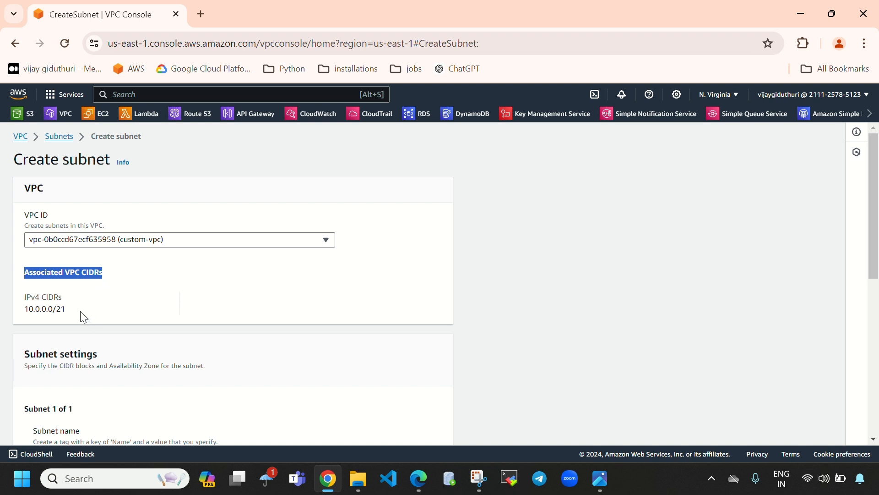
drag(78, 315, 59, 310)
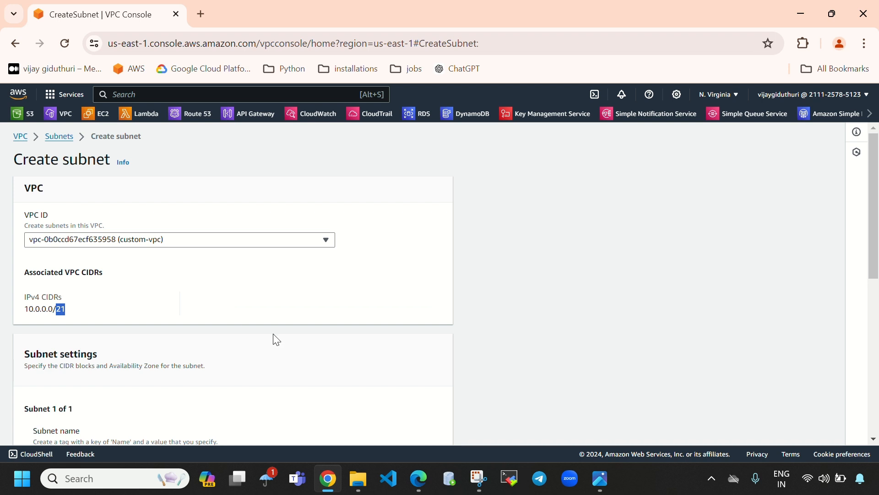
scroll(288, 343, down, 5)
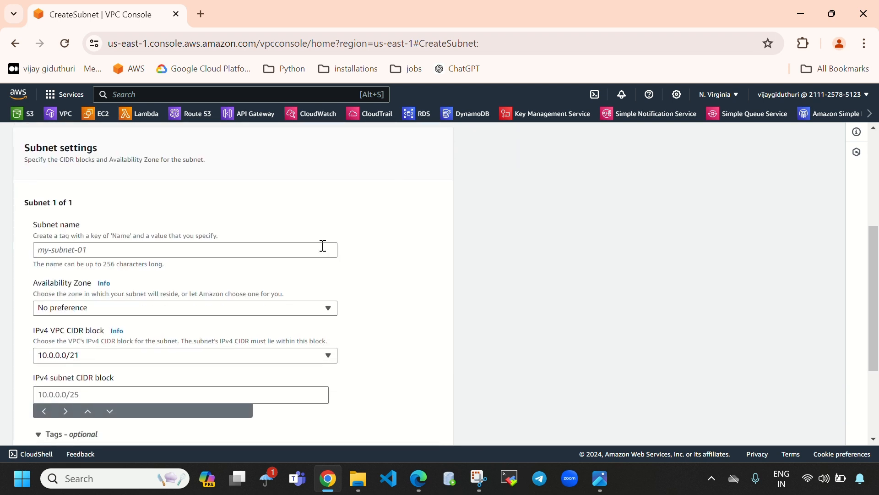
click(149, 248)
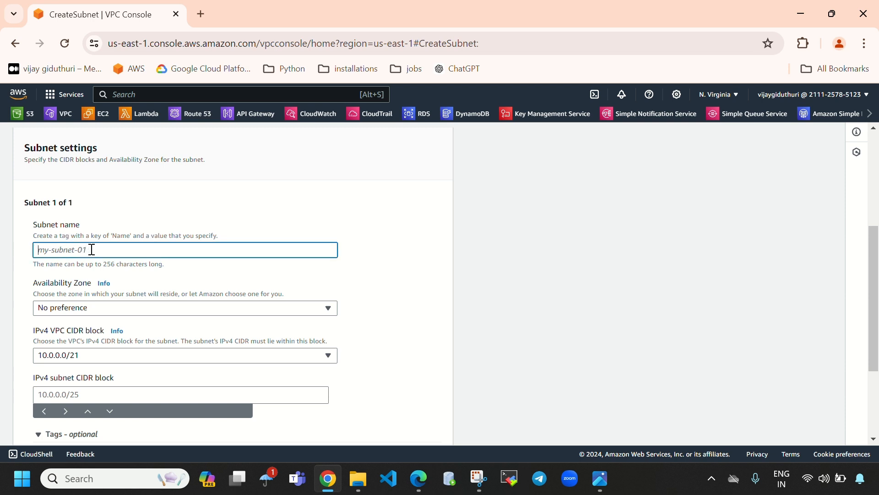
text(Public-Subnet)
Place Public-Subnet in the availability zone US East (N. Virginia) / us-east-1a.
drag(33, 288, 93, 291)
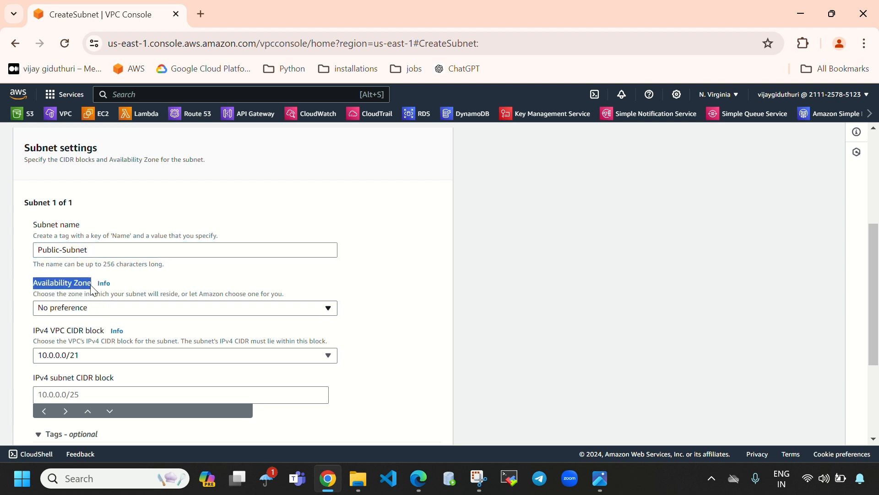
click(137, 314)
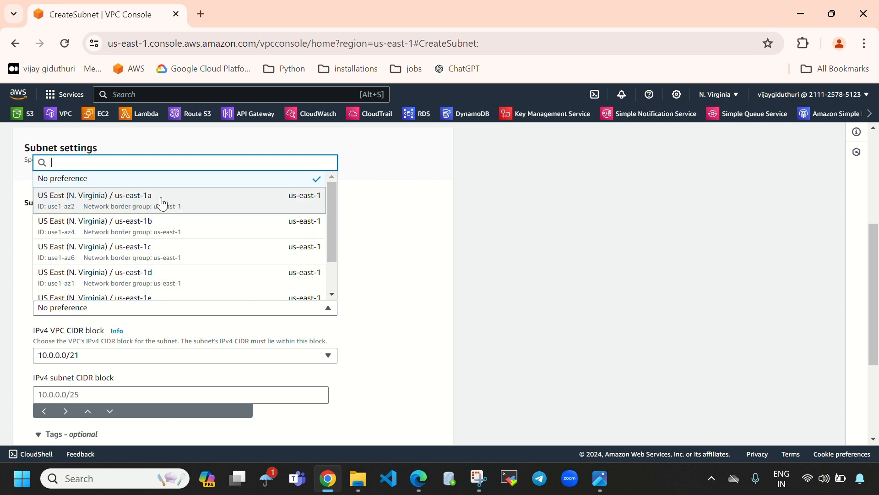
click(179, 201)
scroll(268, 313, down, 1)
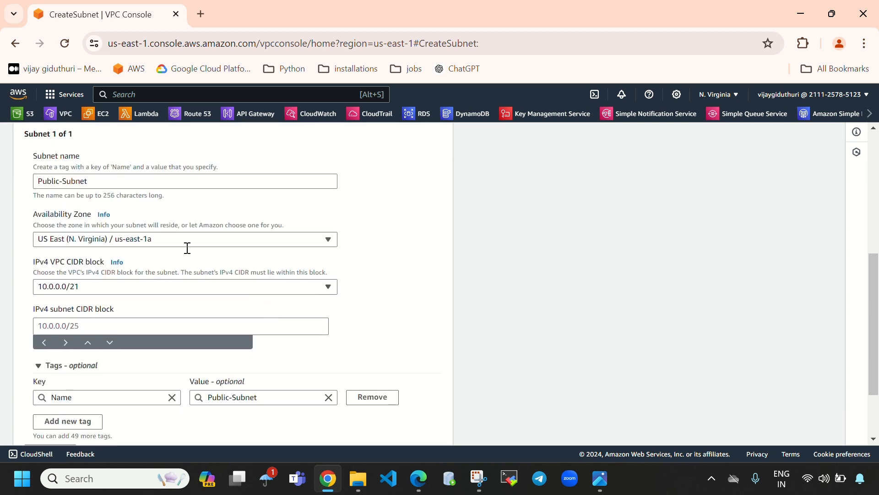
Check the VPC CIDR block choice and set Public-Subnet's IPv4 subnet CIDR block to 10.0.0.0/24.
drag(34, 262, 110, 262)
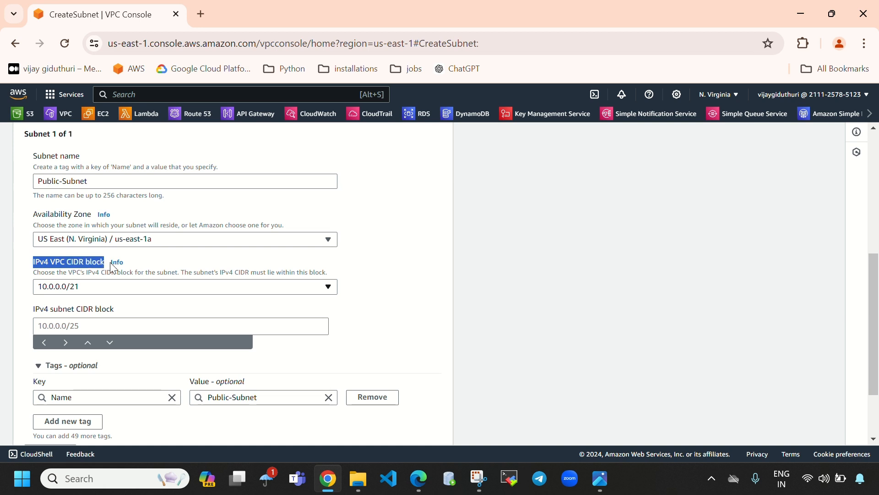
click(92, 291)
click(76, 297)
click(89, 323)
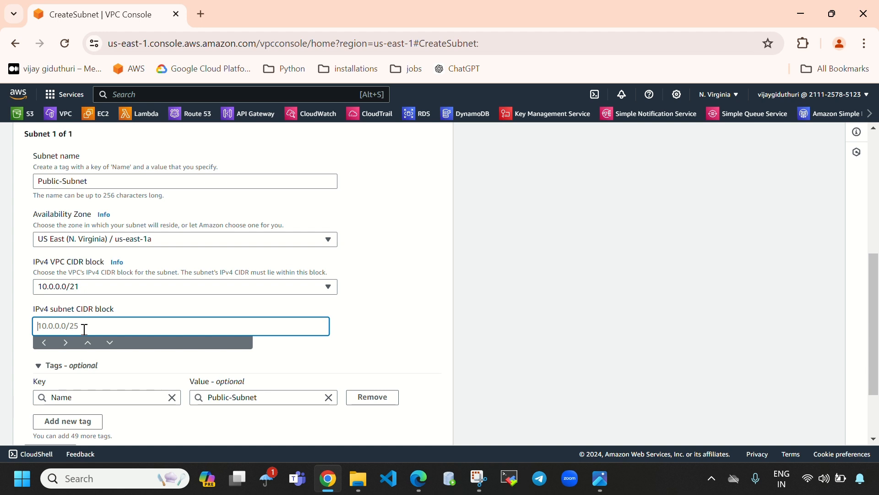
text(10.0.0.0/24)
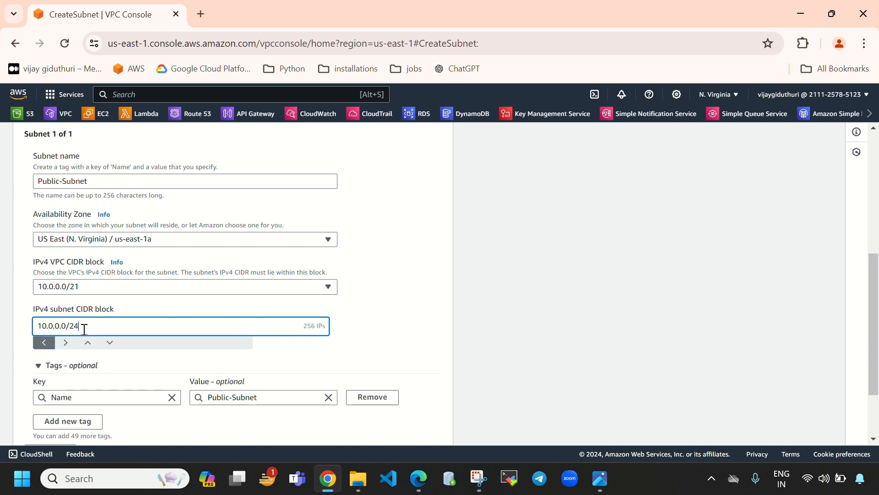
Compare the IP count of the entered /24 block with the table in my_notes.pdf in Edge and return to the form.
drag(324, 328, 306, 333)
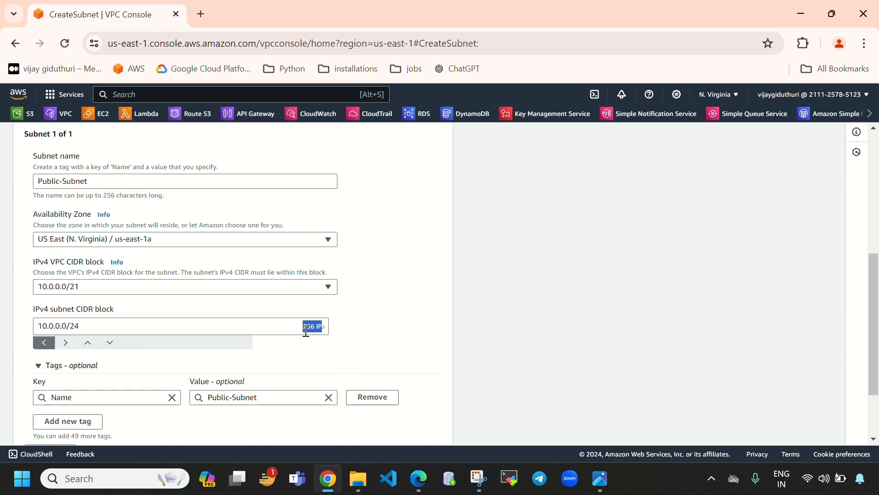
click(418, 478)
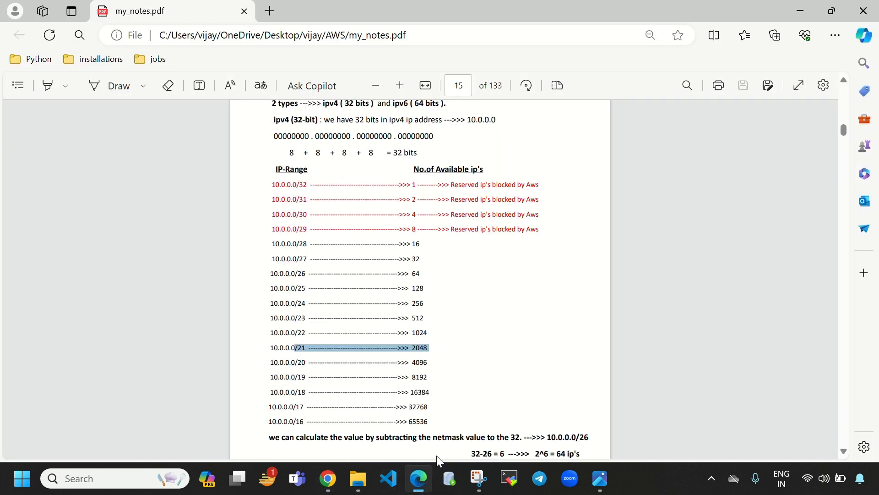
drag(295, 303, 429, 300)
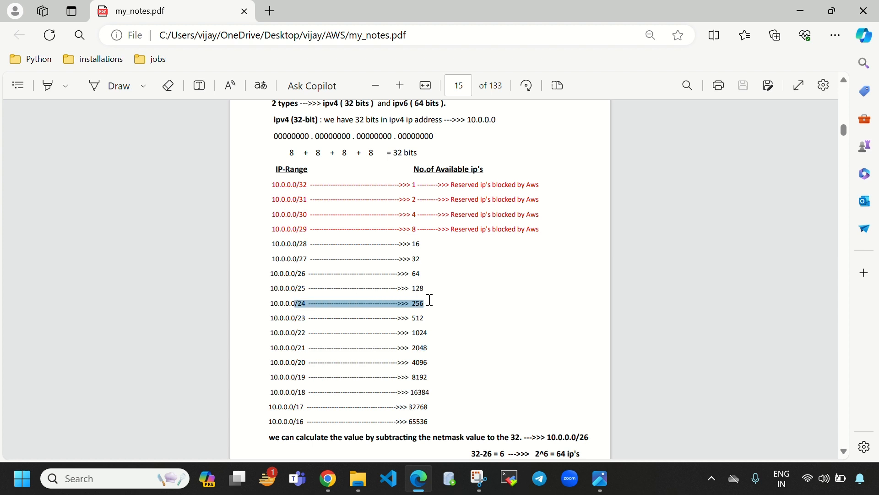
click(328, 478)
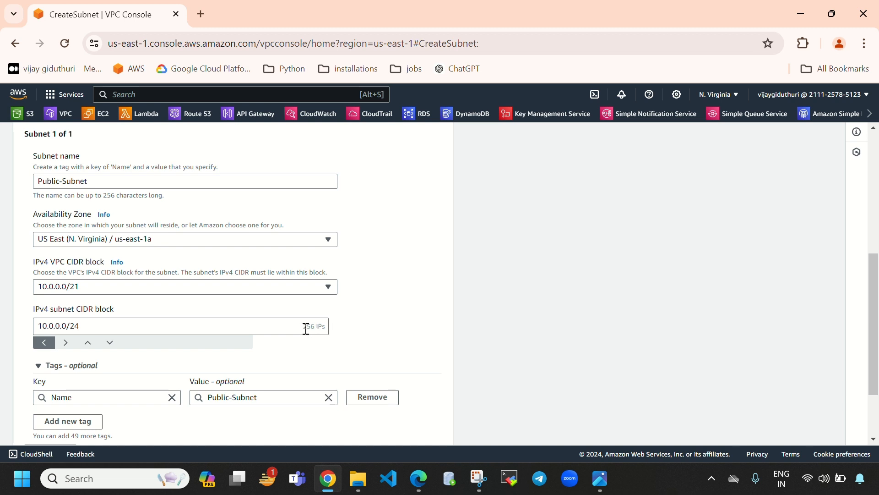
drag(304, 326, 239, 329)
click(98, 324)
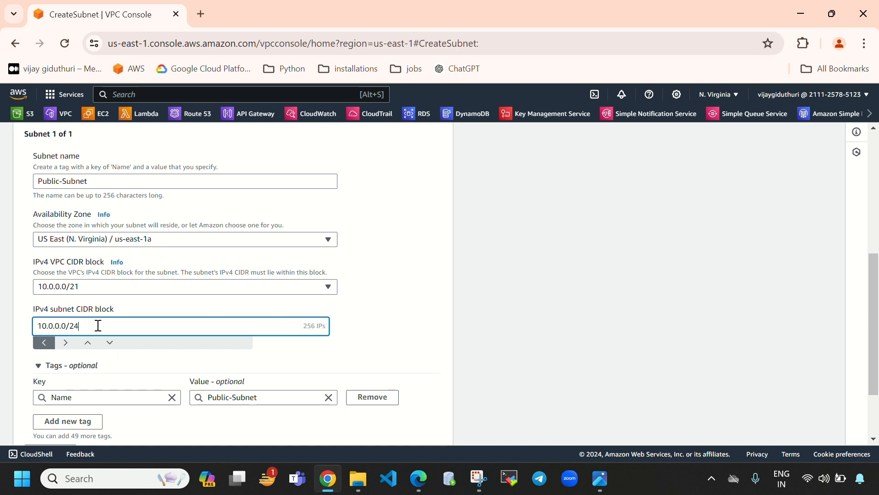
Look up /23 in my_notes.pdf in Edge, try that prefix for Public-Subnet's CIDR block and restore /24.
click(419, 478)
drag(298, 318, 421, 318)
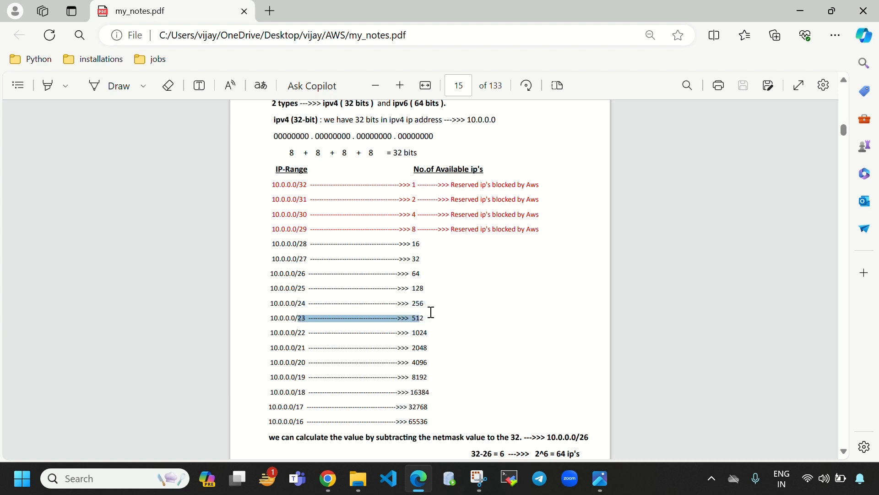
click(328, 478)
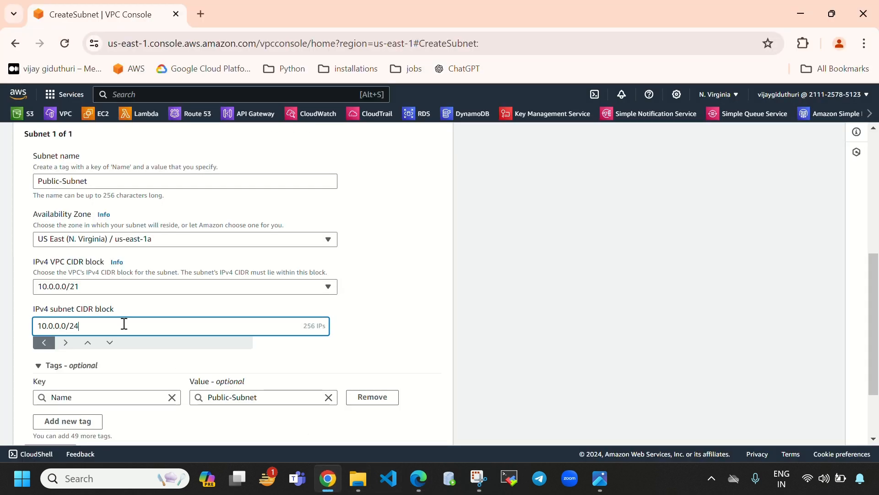
key(BackSpace)
text(3)
drag(298, 326, 330, 325)
click(100, 330)
key(BackSpace)
text(4)
Add a second subnet named Private-Subnet in the availability zone US East (N. Virginia) / us-east-1b.
scroll(343, 343, down, 2)
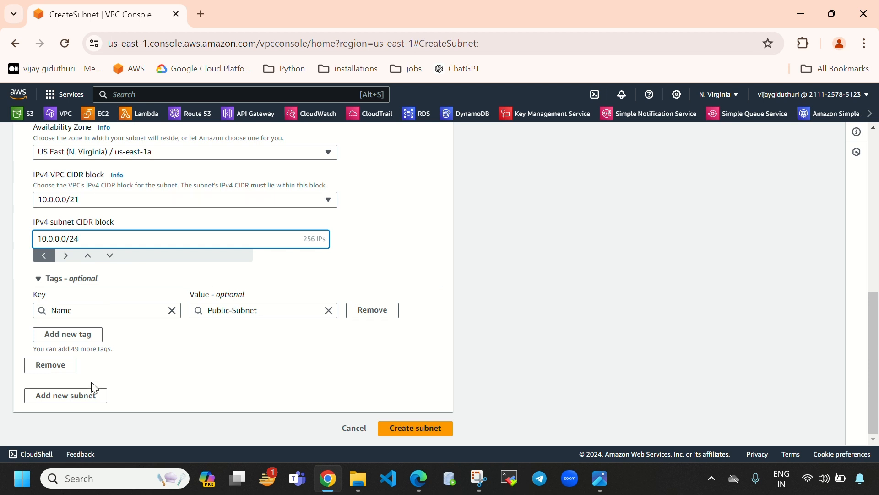
click(76, 395)
scroll(220, 344, up, 5)
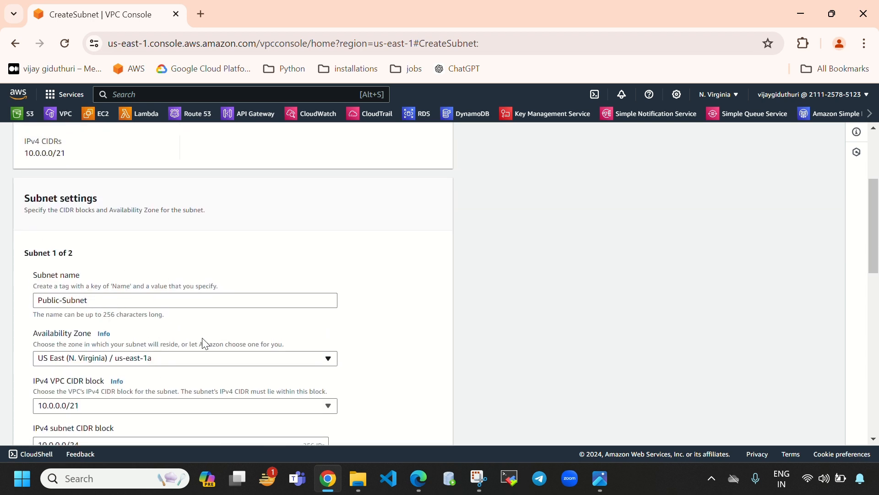
scroll(212, 280, down, 10)
click(126, 248)
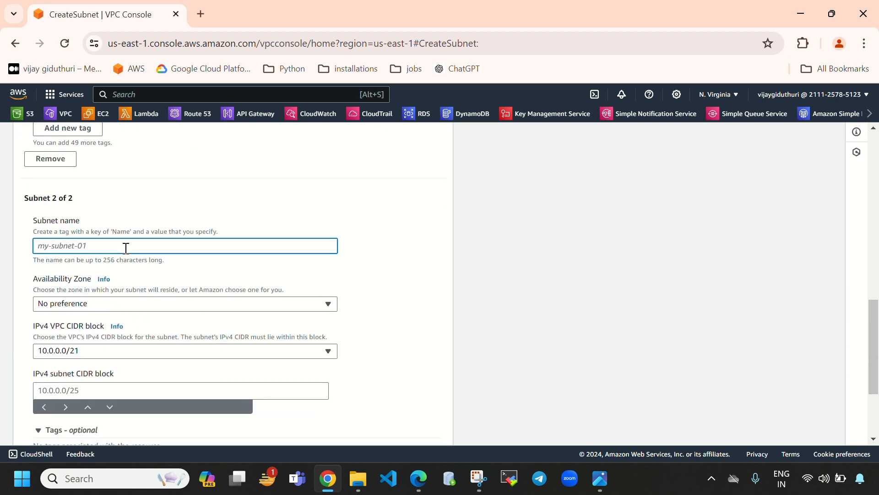
text(Private-Subnet)
click(145, 306)
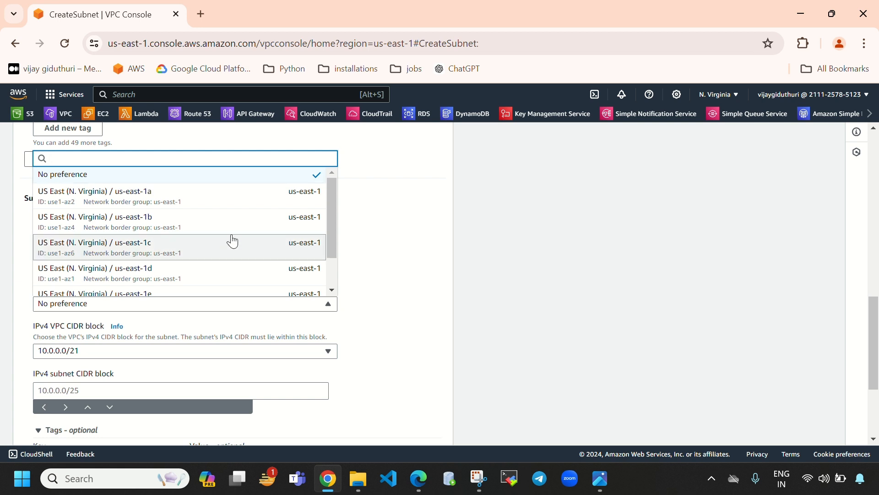
click(163, 226)
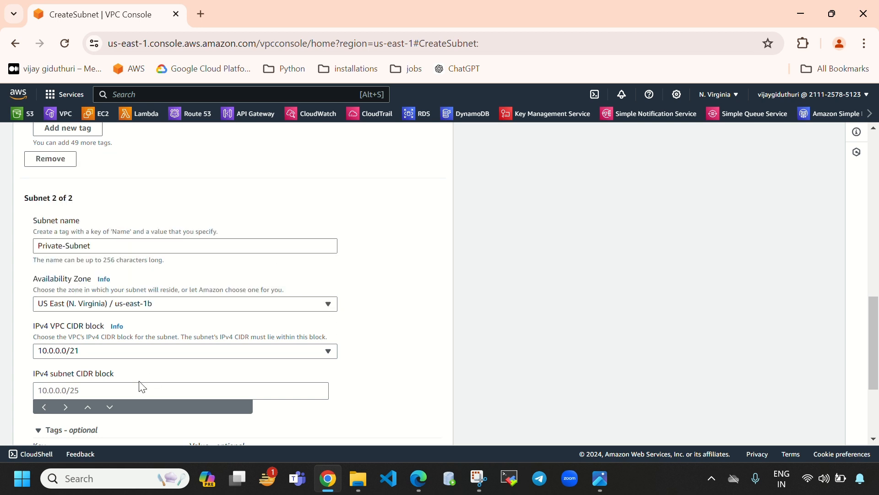
Check the VPC CIDR block choice and set Private-Subnet's IPv4 subnet CIDR block to 10.0.1.0/24.
drag(34, 331, 109, 330)
click(94, 355)
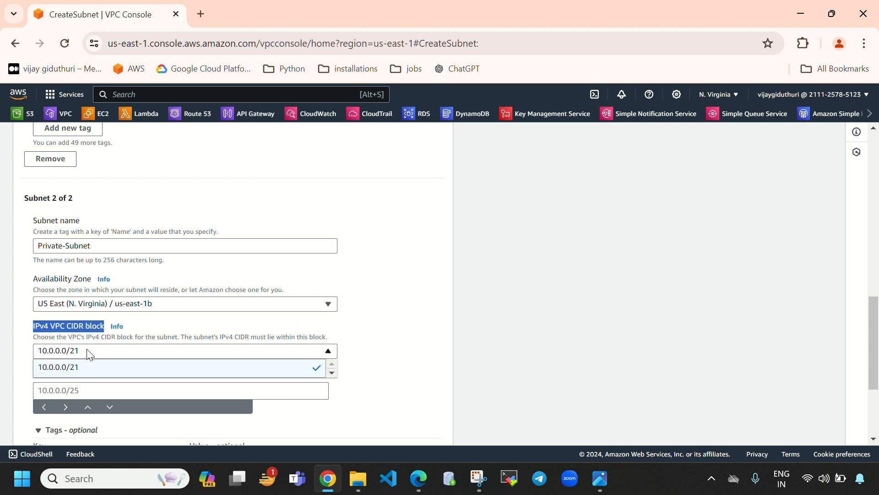
click(347, 335)
scroll(348, 323, down, 2)
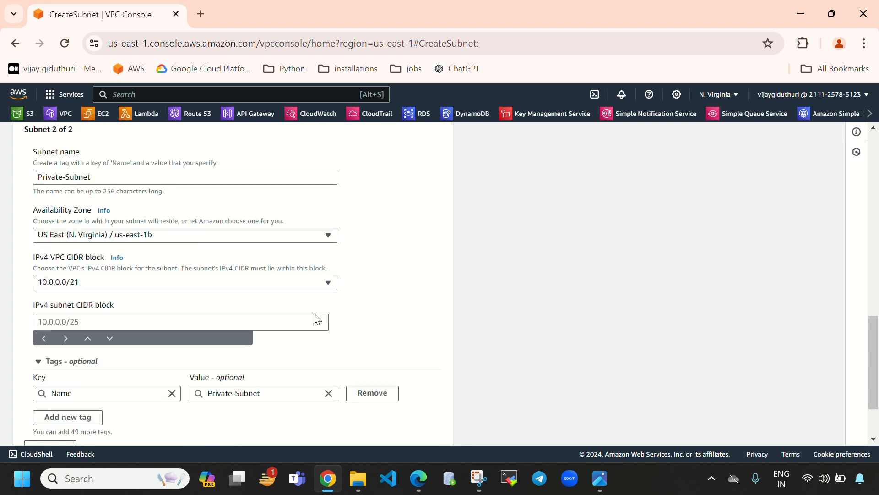
click(127, 324)
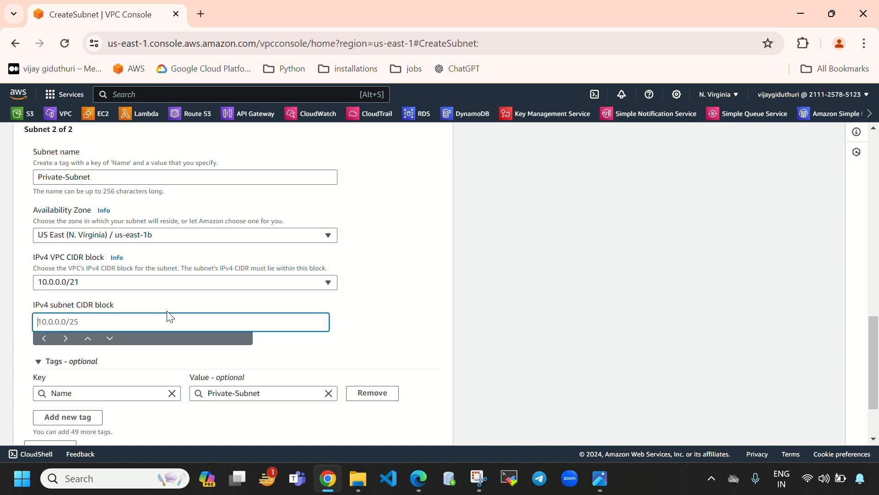
text(10.0.1.0/24)
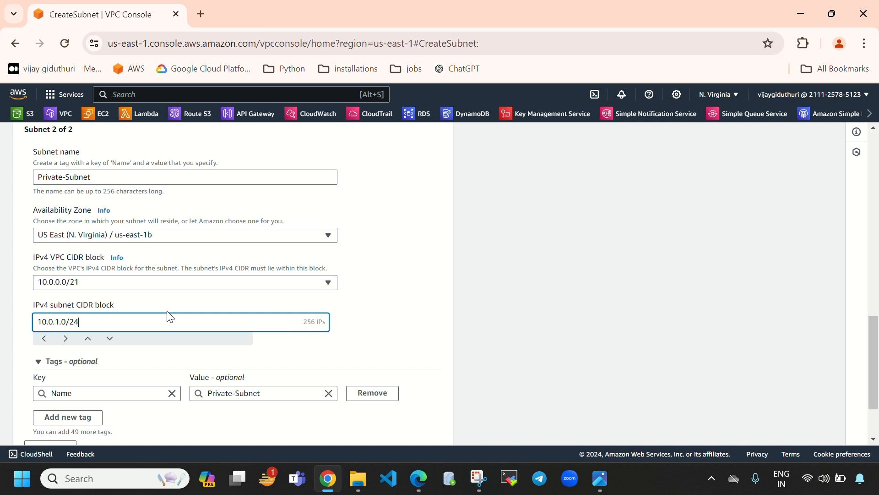
Examine Private-Subnet's prefix and IP count and compare its address range with Public-Subnet's CIDR block.
drag(84, 322, 74, 322)
drag(323, 324, 302, 324)
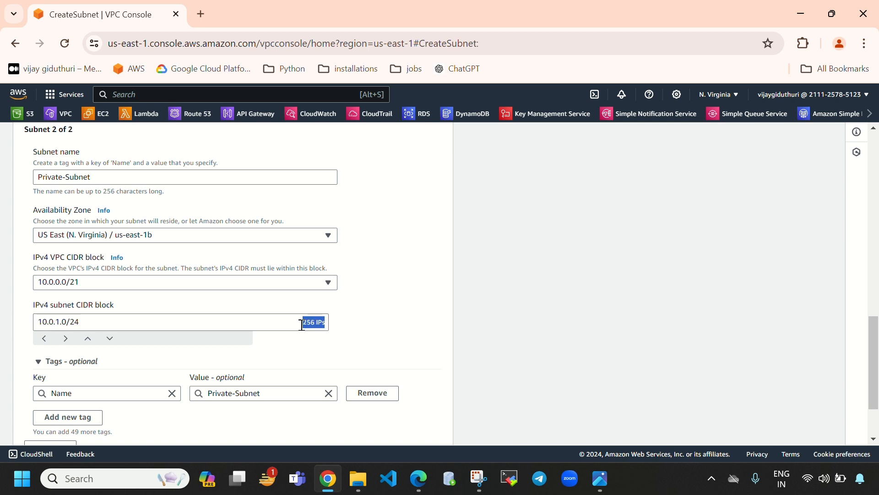
click(61, 322)
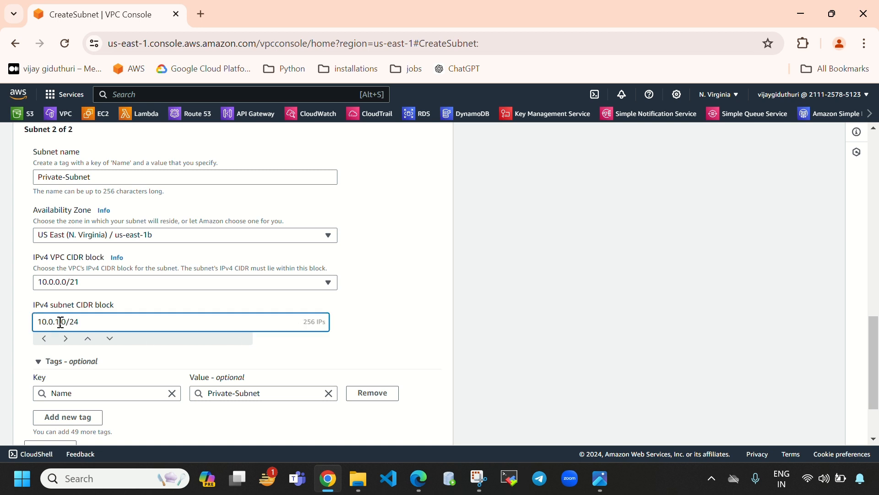
scroll(178, 328, up, 6)
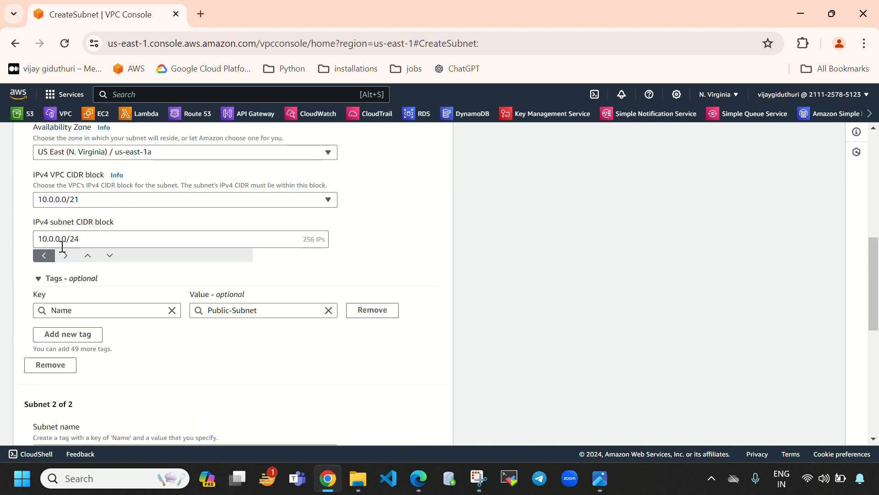
drag(41, 239, 66, 251)
scroll(184, 311, down, 6)
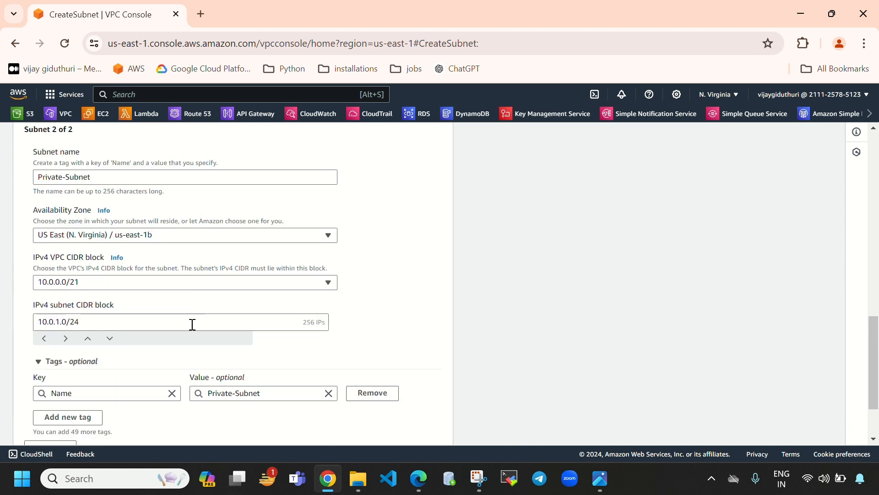
Change Private-Subnet's IPv4 subnet CIDR block to 10.0.0.0/24 and try to create both subnets.
click(59, 322)
click(89, 340)
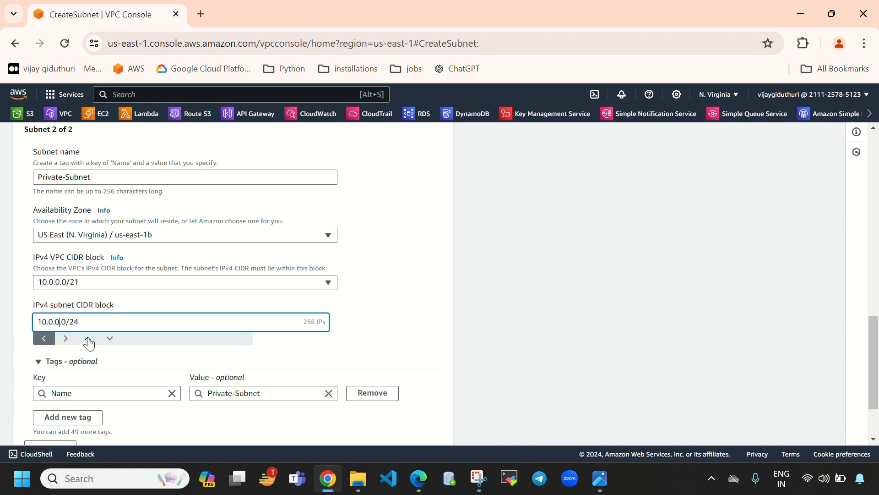
scroll(344, 392, down, 2)
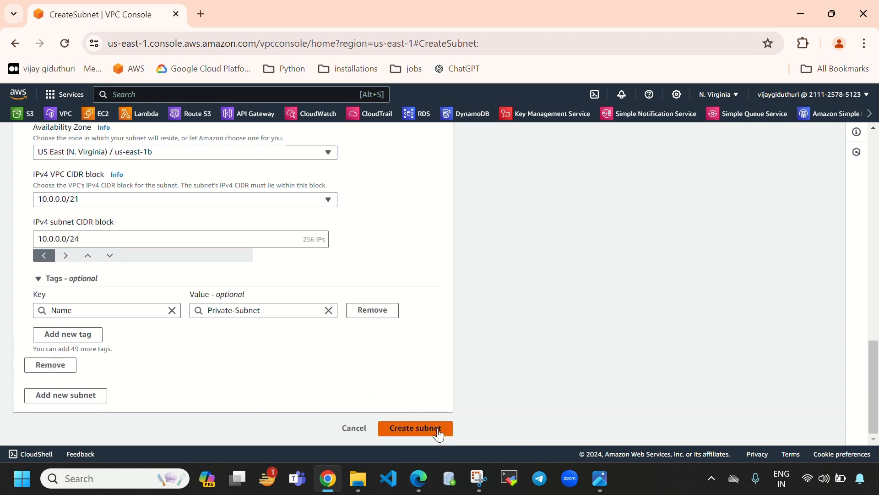
click(418, 429)
Read the CIDR error under Public-Subnet and review the subnet name and VPC settings above it.
click(46, 314)
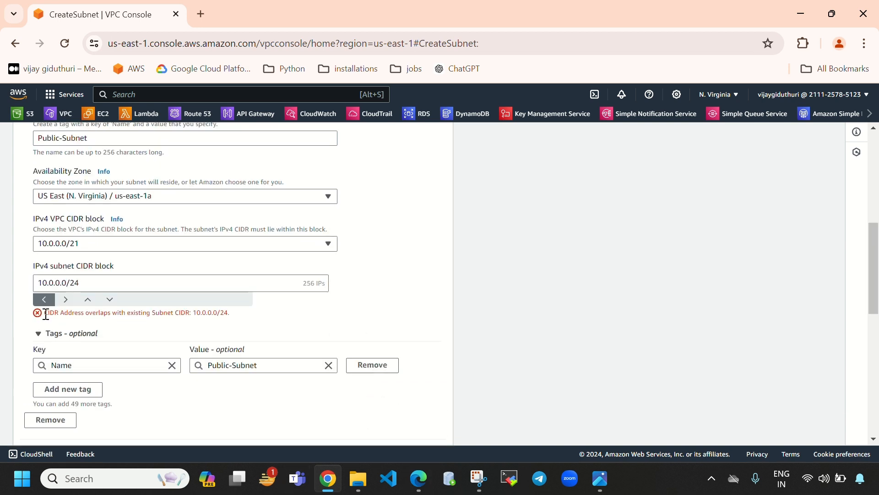
drag(46, 314, 194, 312)
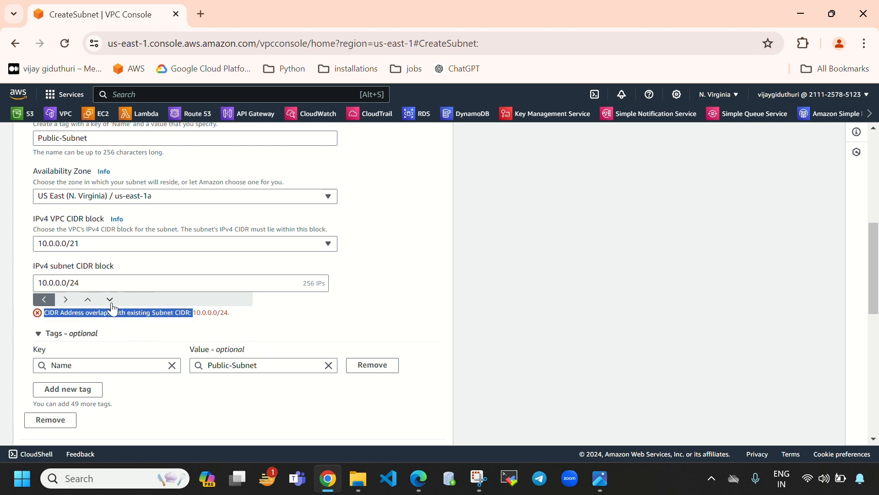
scroll(112, 305, up, 2)
drag(38, 352, 66, 351)
scroll(175, 356, up, 5)
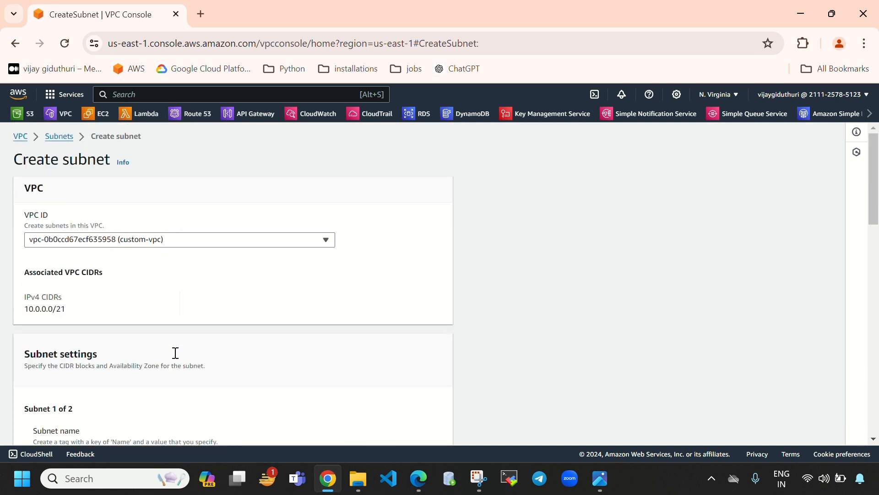
Compare the IPv4 subnet CIDR blocks of Public-Subnet and Private-Subnet against the VPC's CIDR range.
scroll(174, 355, down, 3)
scroll(147, 353, down, 2)
scroll(140, 343, up, 4)
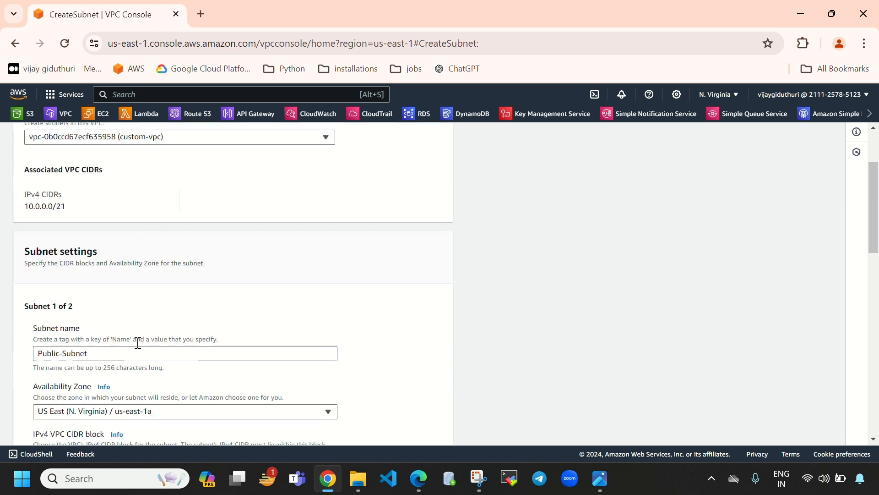
scroll(143, 350, down, 5)
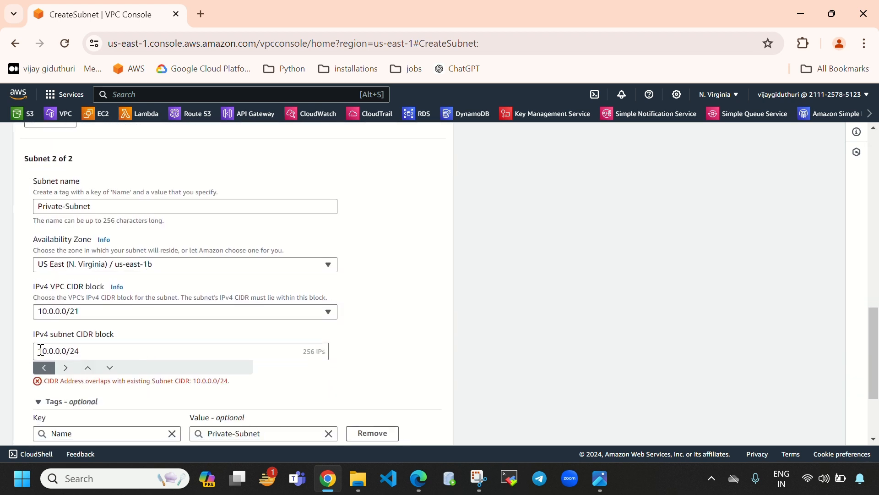
drag(41, 350, 64, 348)
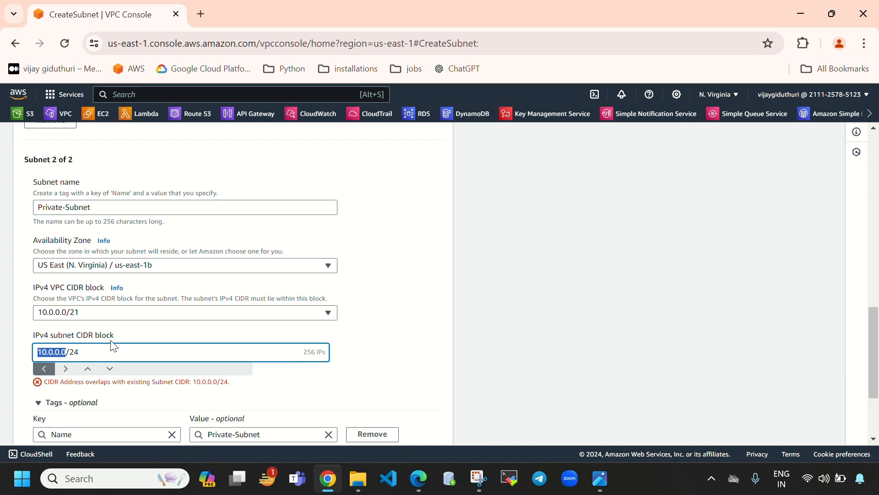
scroll(67, 348, up, 6)
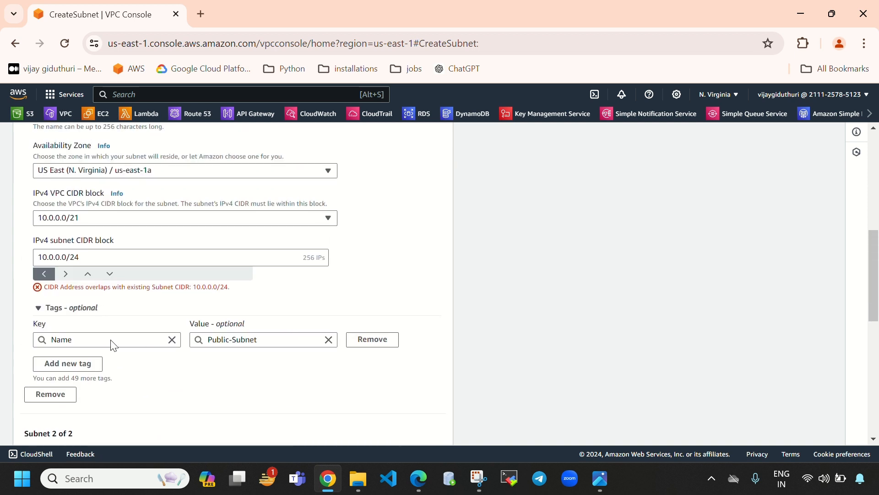
double_click(66, 261)
scroll(126, 293, down, 7)
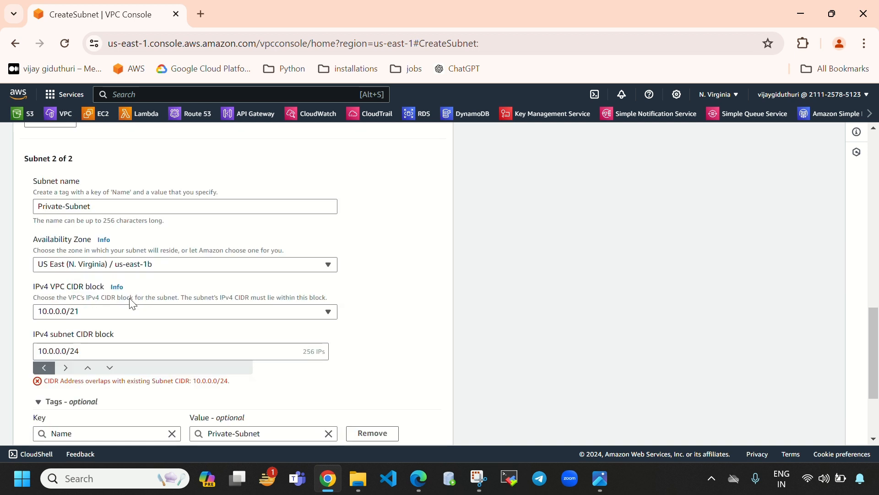
Set Private-Subnet's IPv4 subnet CIDR block to 10.0.1.0/24 and create both subnets.
click(59, 282)
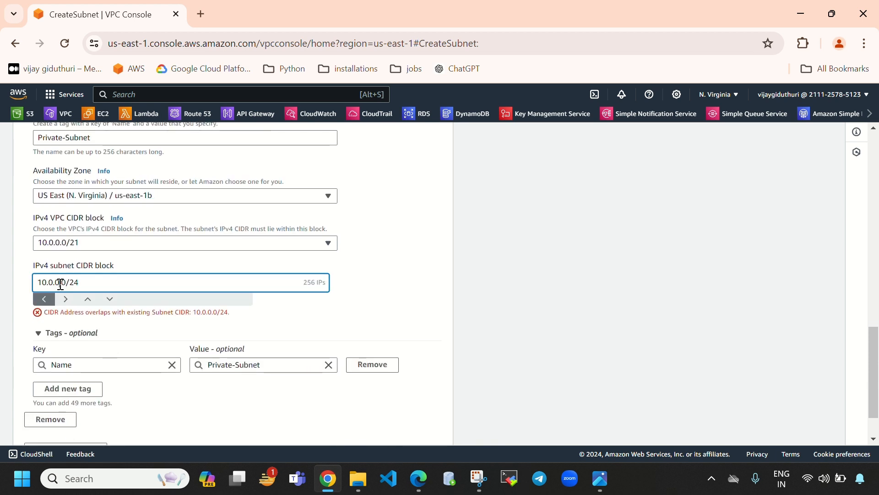
key(BackSpace)
text(1)
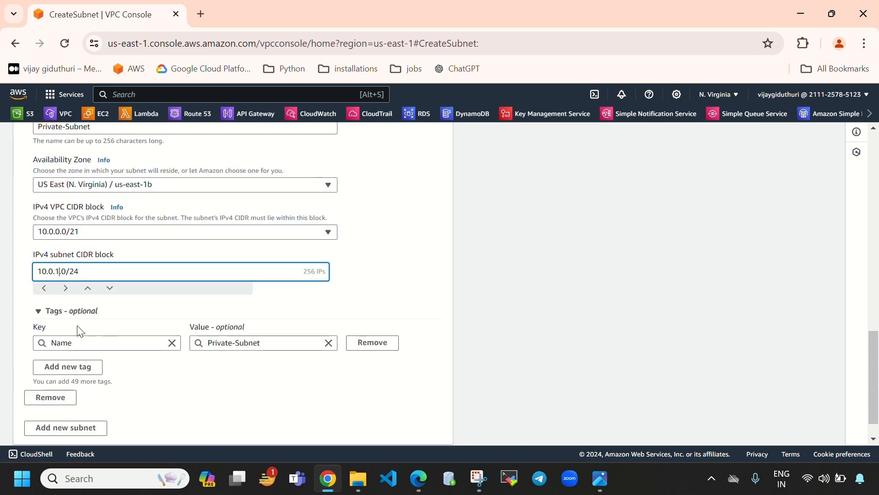
scroll(414, 379, down, 1)
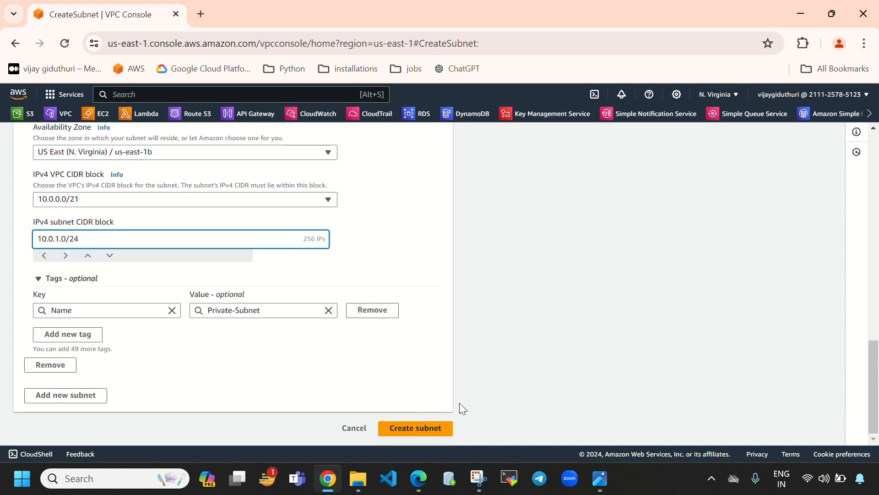
click(423, 430)
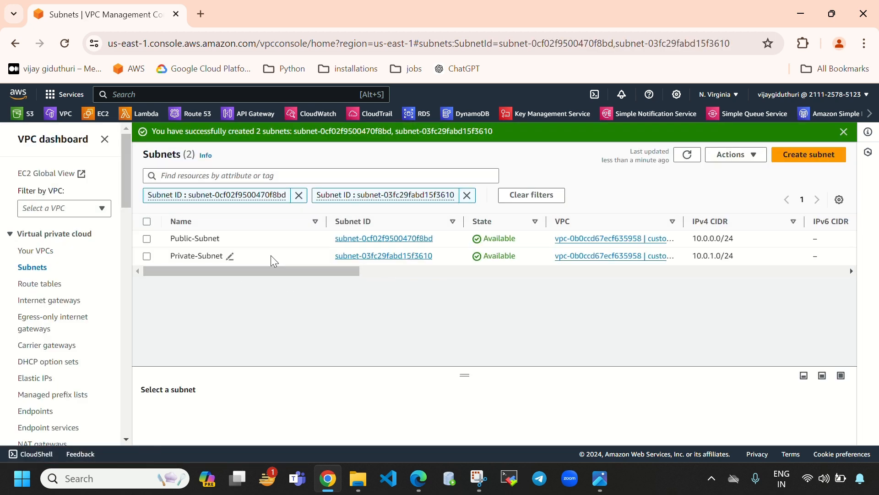
Remove both subnet ID filters from the subnets list and refresh it.
click(299, 195)
click(298, 194)
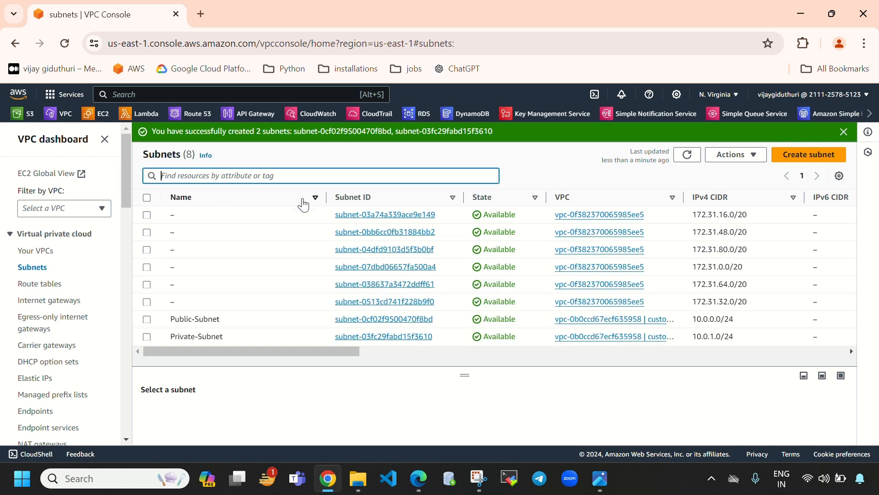
click(689, 157)
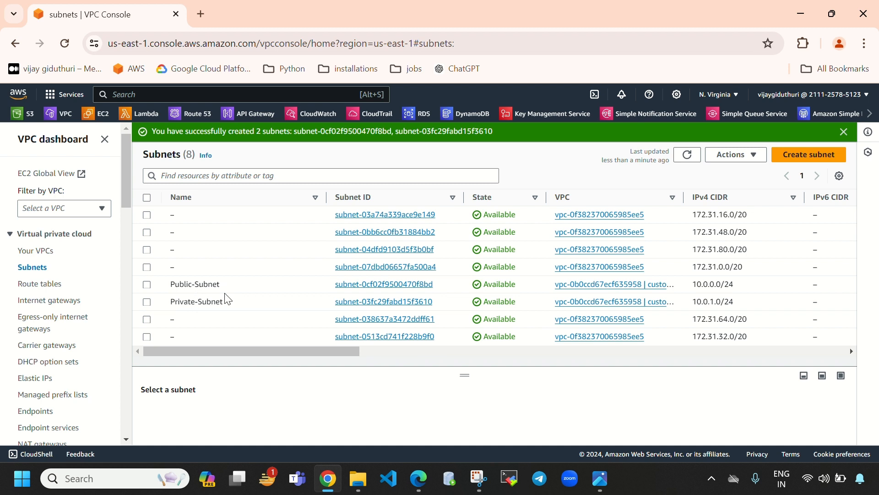
Open Public-Subnet's details and examine its state, IPv4 CIDR, available IPv4 addresses, Availability Zone and VPC.
click(146, 284)
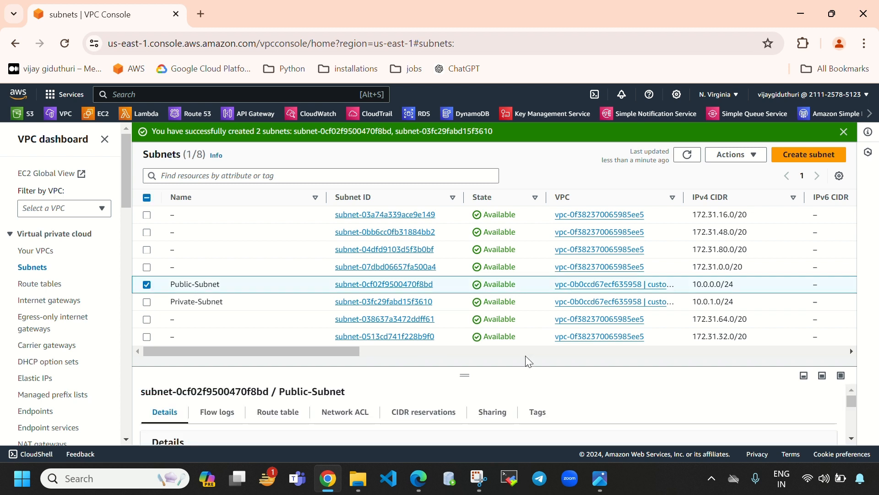
drag(458, 374, 457, 249)
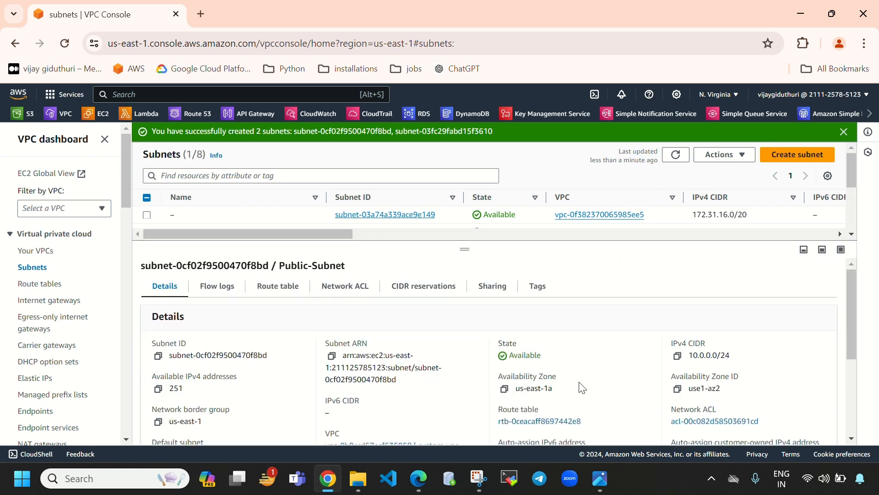
drag(552, 359, 509, 358)
drag(675, 338, 722, 365)
click(745, 364)
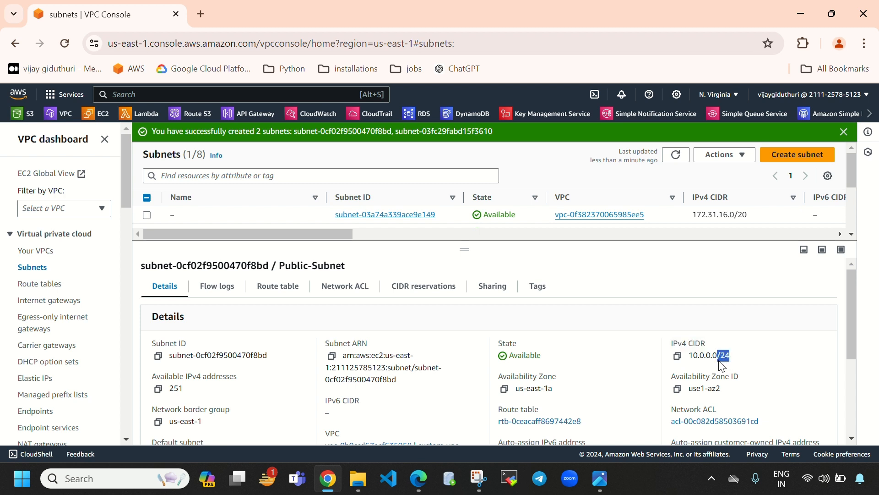
click(155, 383)
mouse_move(155, 382)
mouse_down()
mouse_move(242, 376)
mouse_move(168, 393)
mouse_up()
click(196, 393)
drag(172, 391, 186, 393)
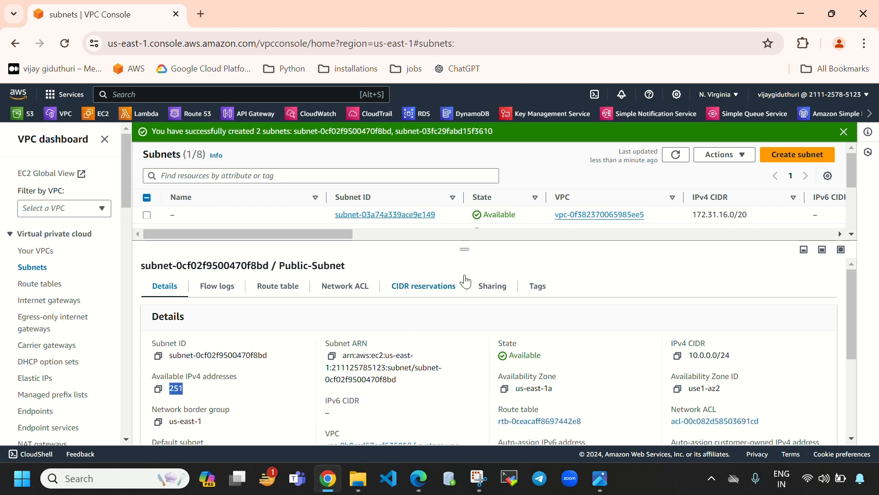
drag(496, 382, 522, 392)
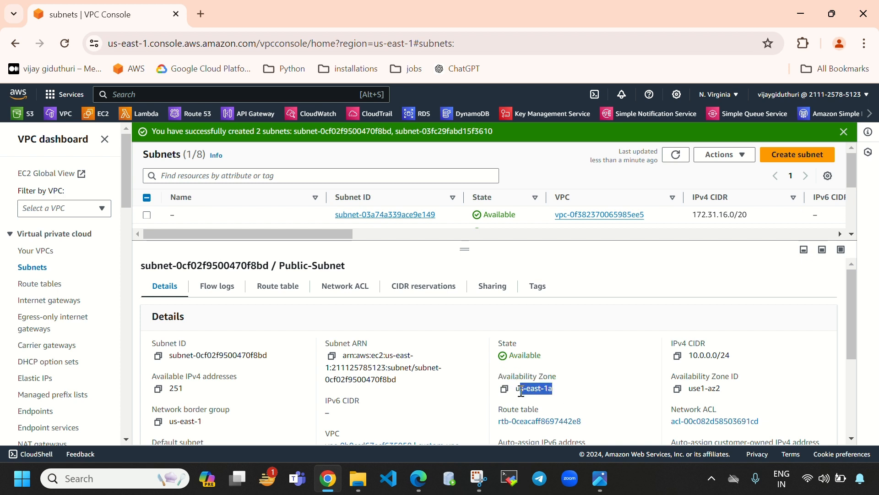
scroll(418, 365, down, 3)
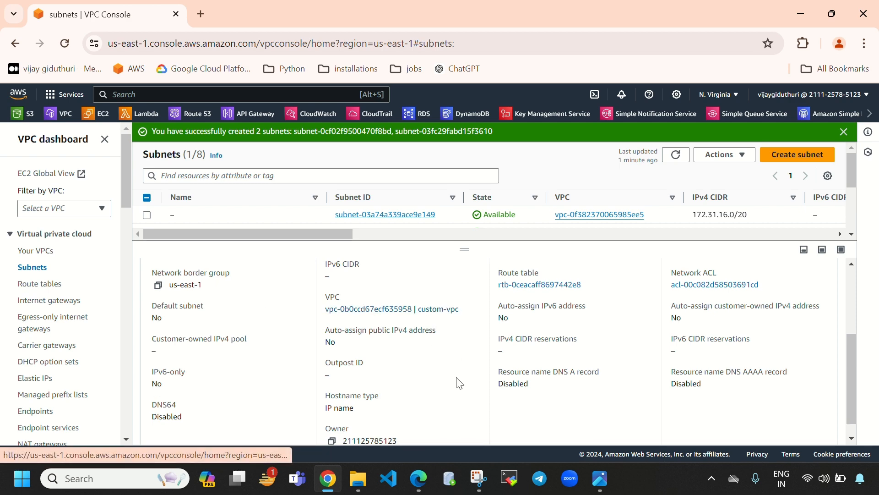
scroll(456, 385, up, 3)
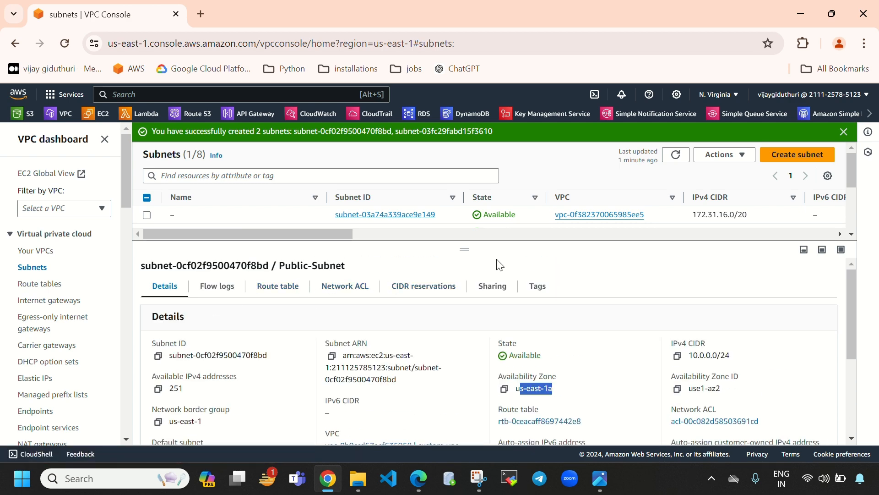
Switch the selection to Private-Subnet and examine its IPv4 CIDR, available IPv4 addresses, Availability Zone and VPC.
drag(467, 249, 468, 341)
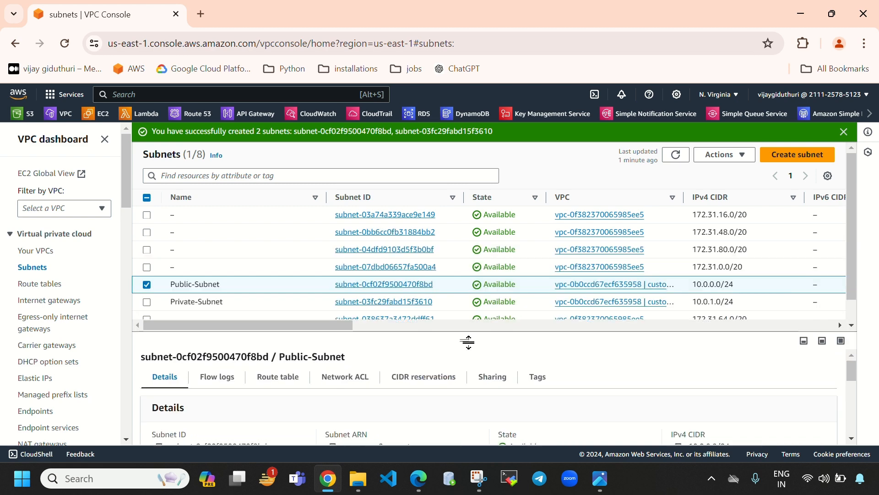
click(147, 285)
click(147, 302)
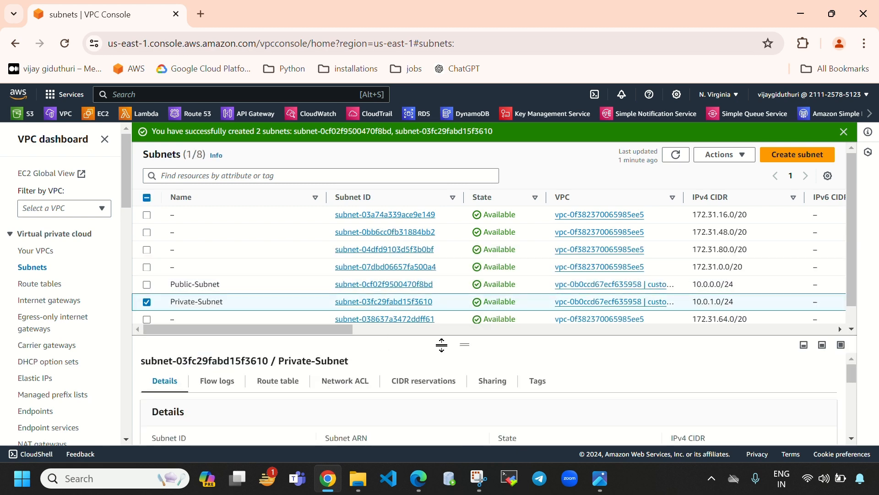
drag(473, 343, 522, 188)
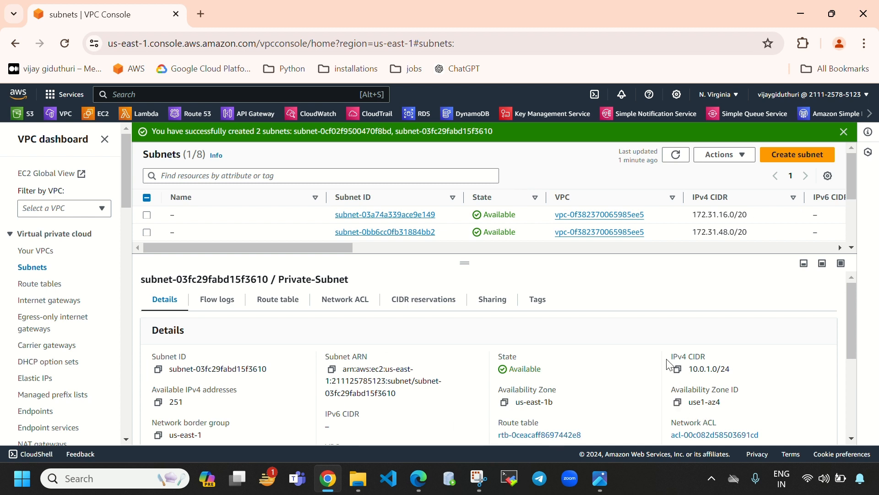
drag(668, 364, 692, 371)
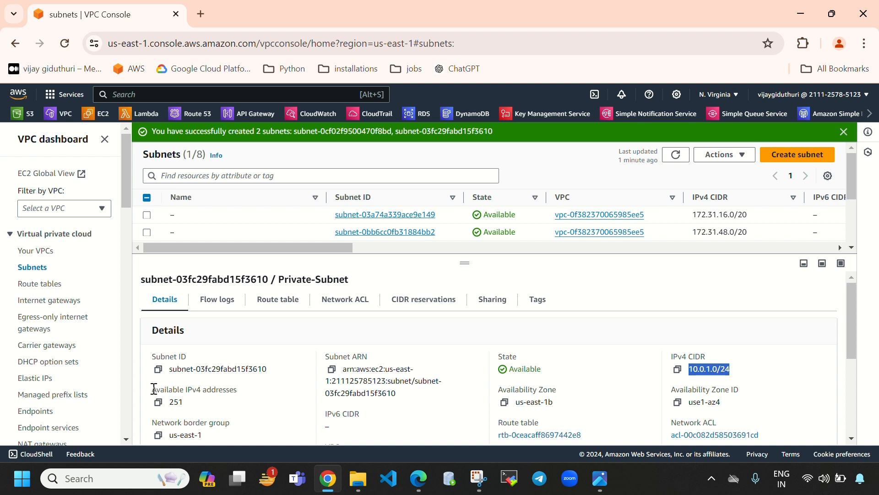
drag(154, 389, 242, 390)
click(212, 406)
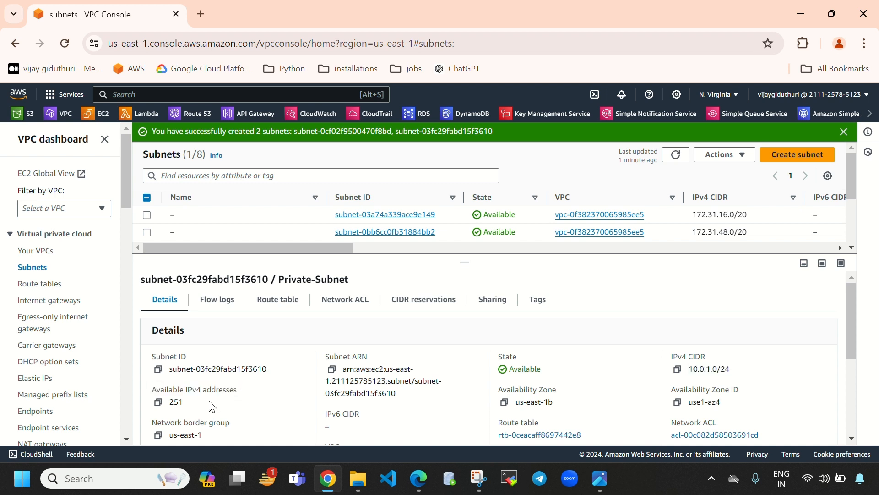
drag(185, 401, 170, 399)
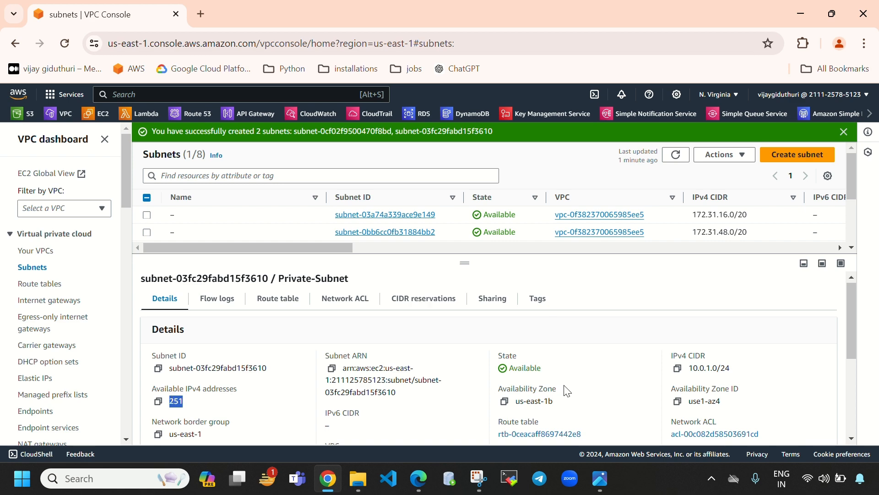
scroll(565, 387, down, 3)
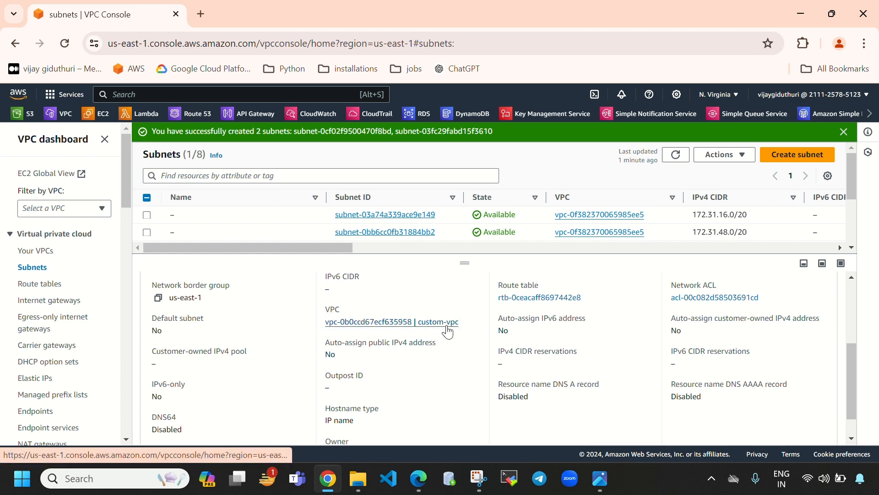
scroll(391, 333, up, 3)
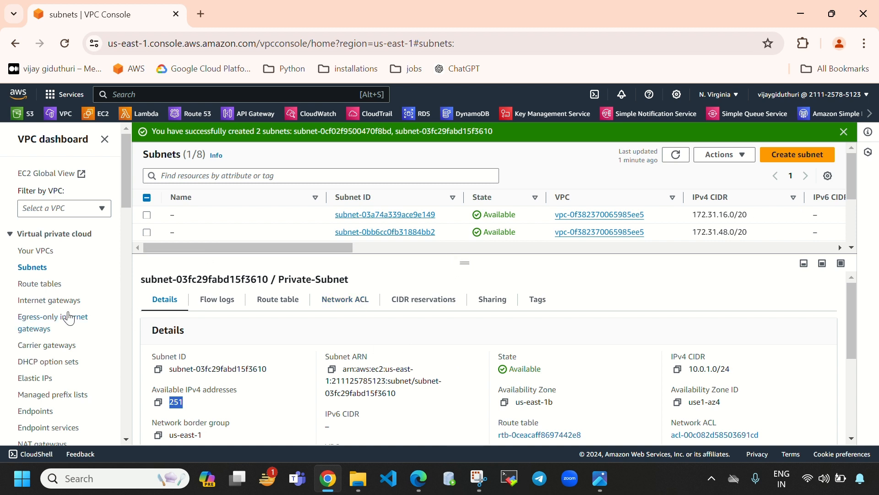
Create an internet gateway with the name tag custom-internet-gateway.
click(38, 304)
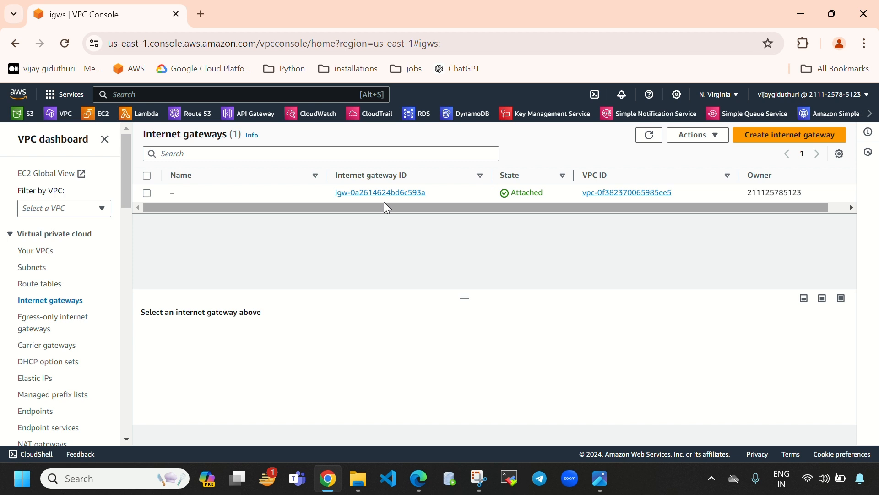
click(792, 138)
click(204, 267)
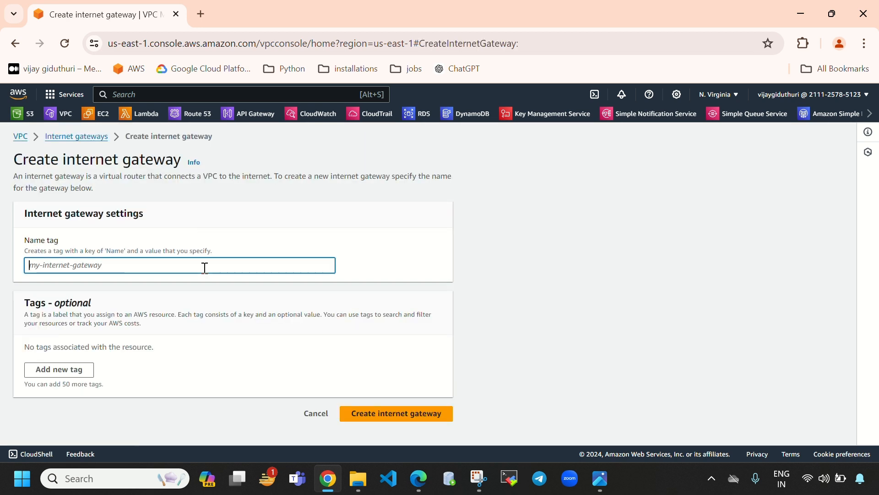
drag(99, 249, 33, 231)
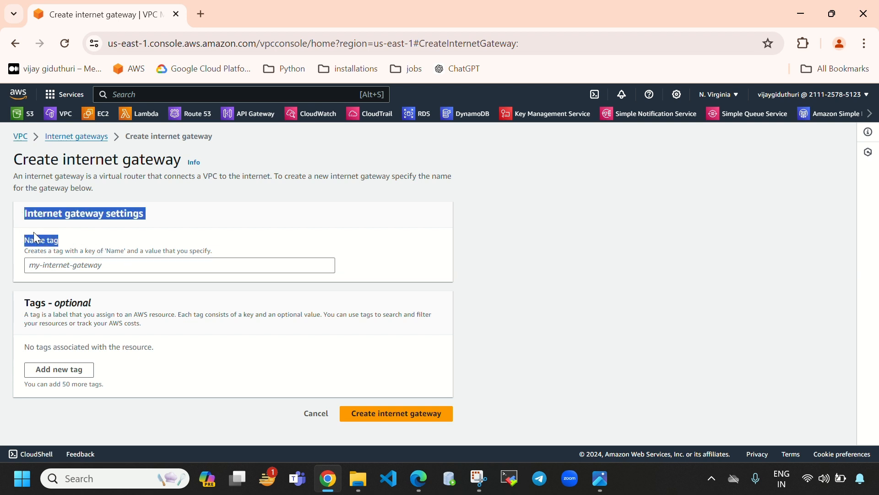
click(121, 267)
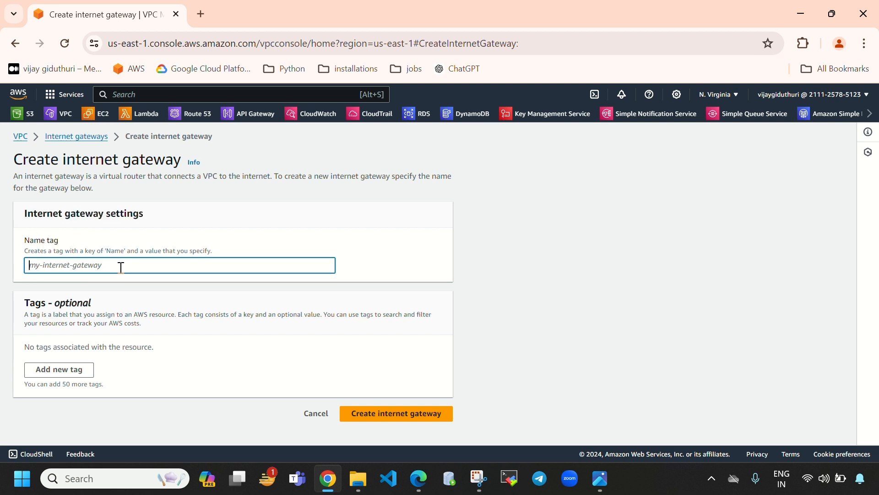
text(cust)
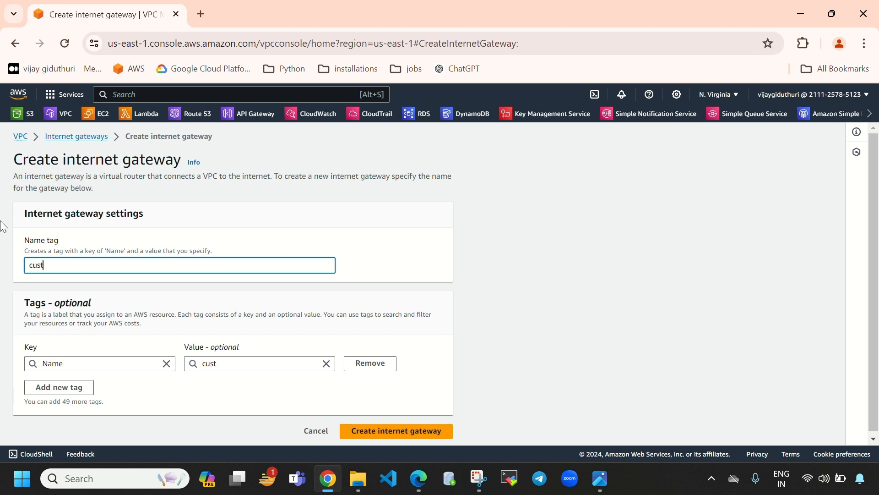
text(om-internet-gate)
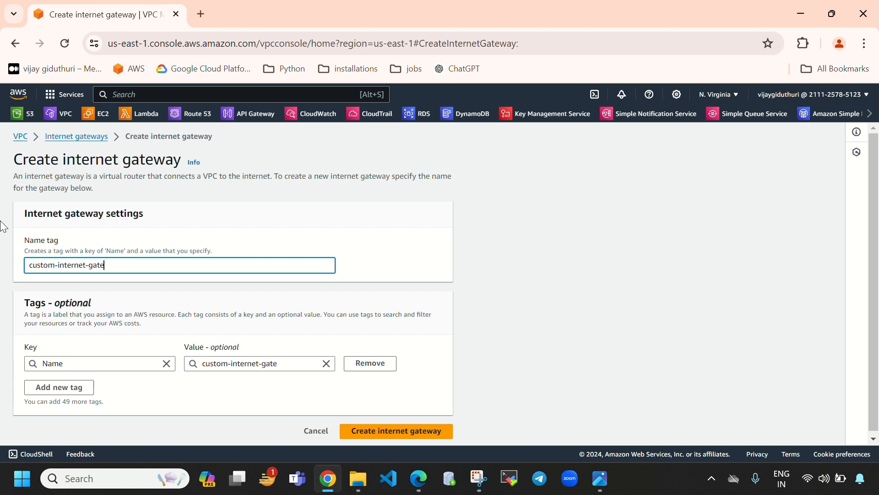
text(way)
drag(24, 303, 96, 303)
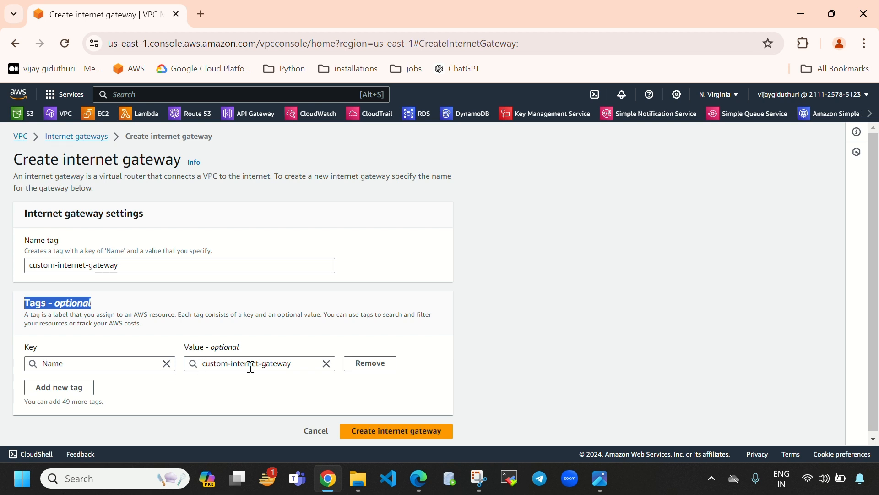
triple_click(130, 265)
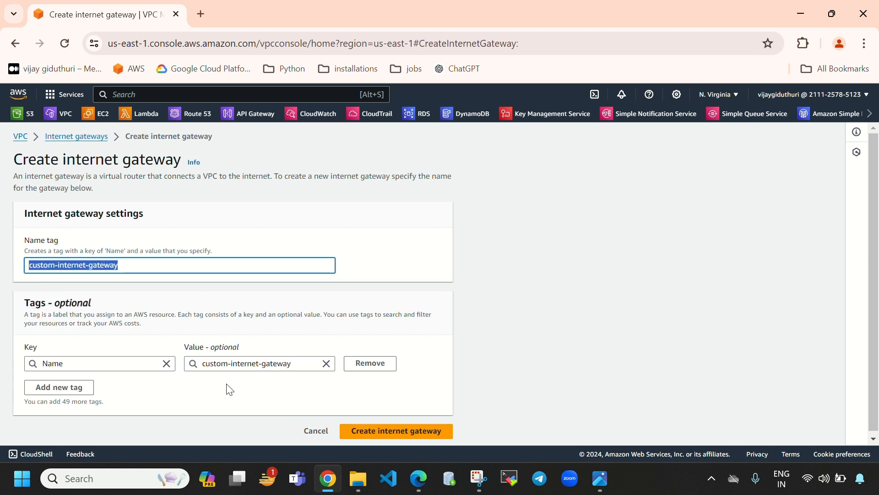
click(408, 432)
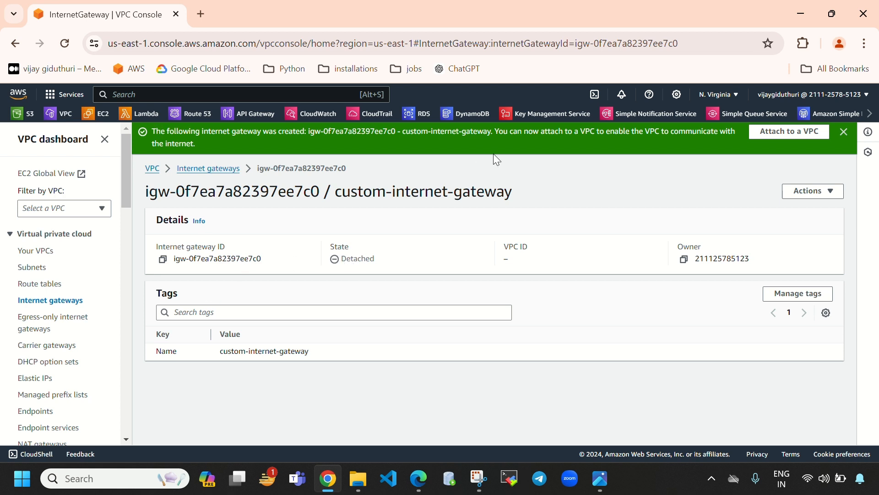
drag(316, 246, 330, 265)
click(393, 253)
click(789, 132)
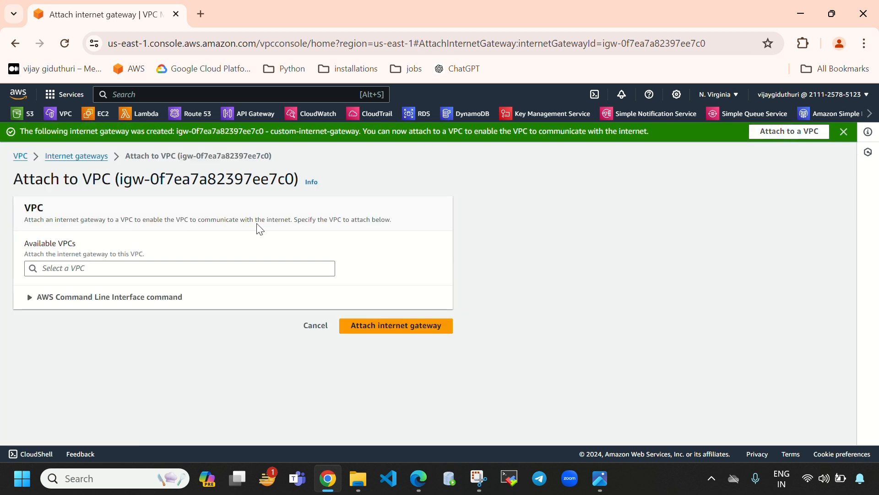
click(253, 269)
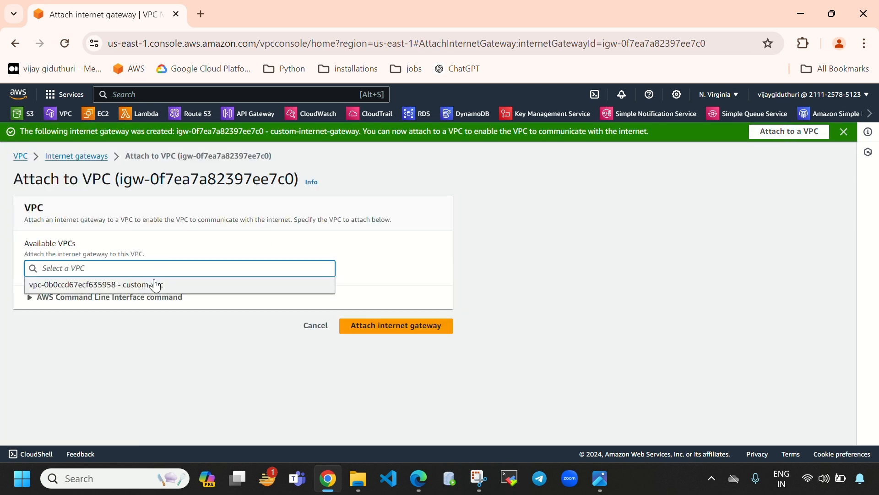
click(82, 157)
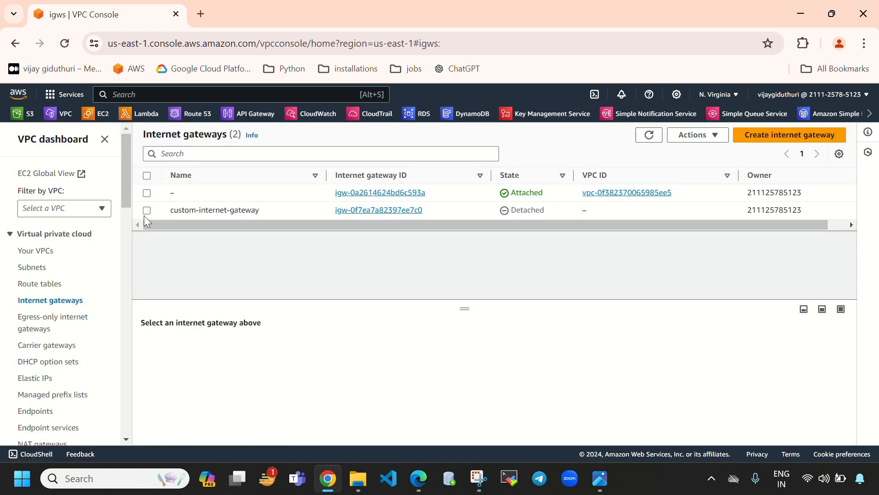
Attach custom-internet-gateway to custom-vpc from the internet gateways list and check its state.
click(146, 210)
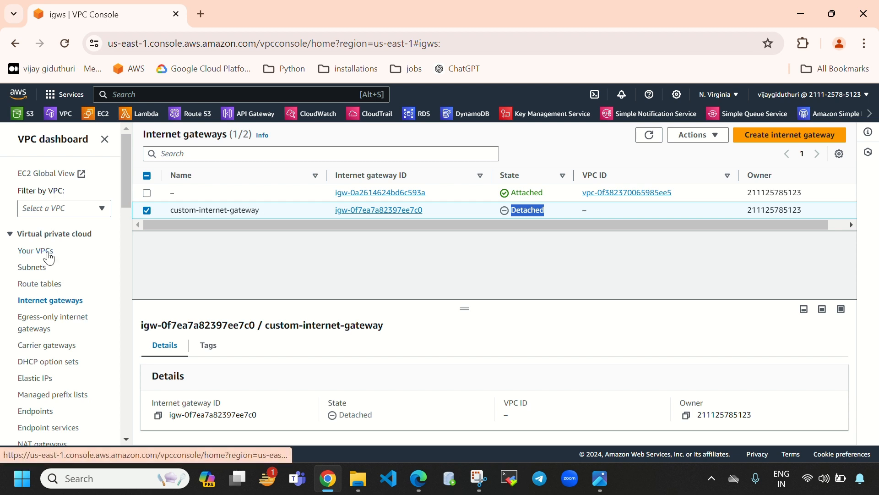
click(709, 144)
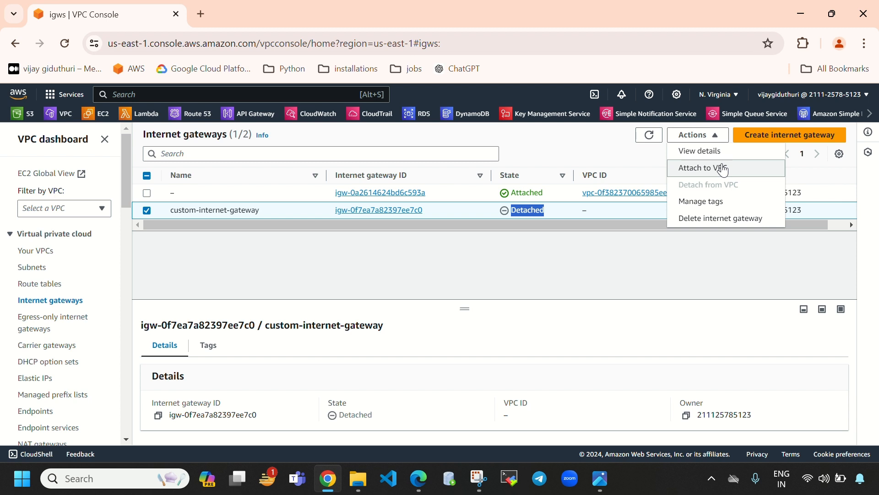
click(724, 169)
click(133, 249)
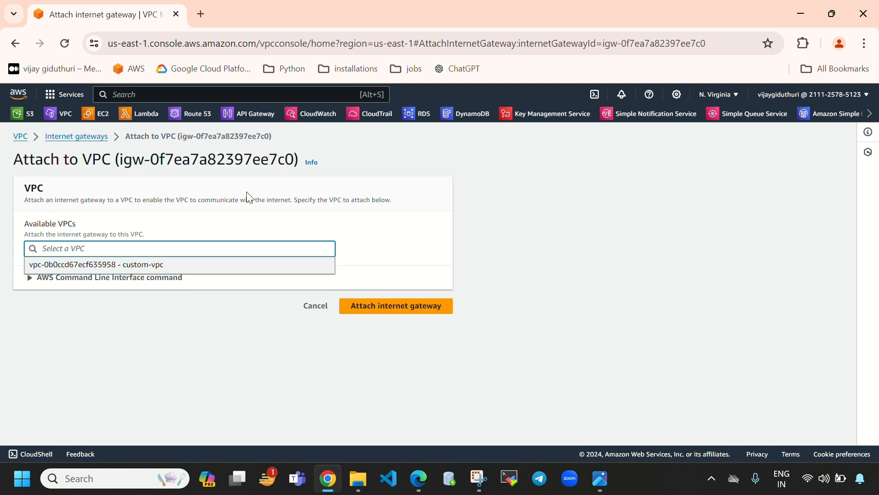
click(170, 268)
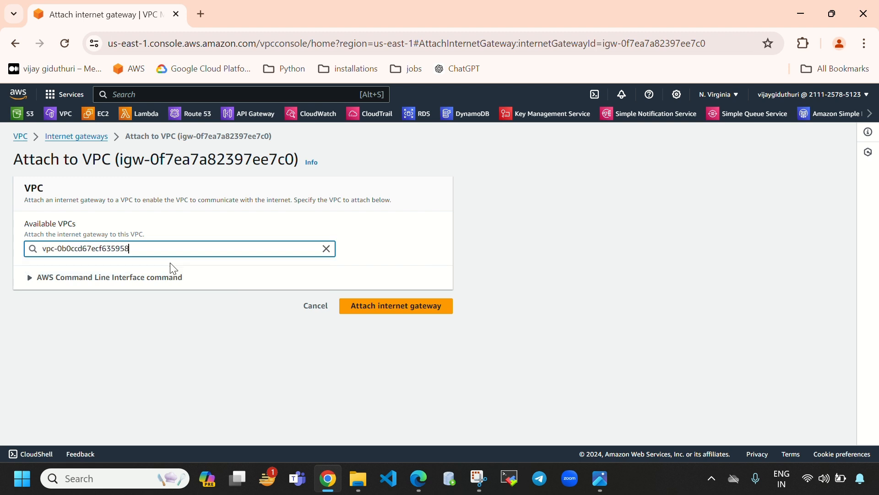
click(374, 309)
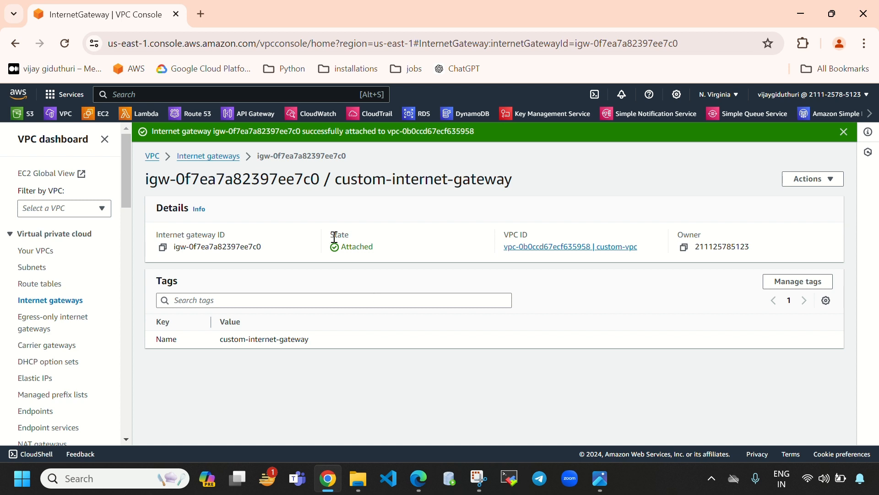
mouse_move(328, 236)
mouse_down()
mouse_move(356, 236)
mouse_move(340, 247)
mouse_up()
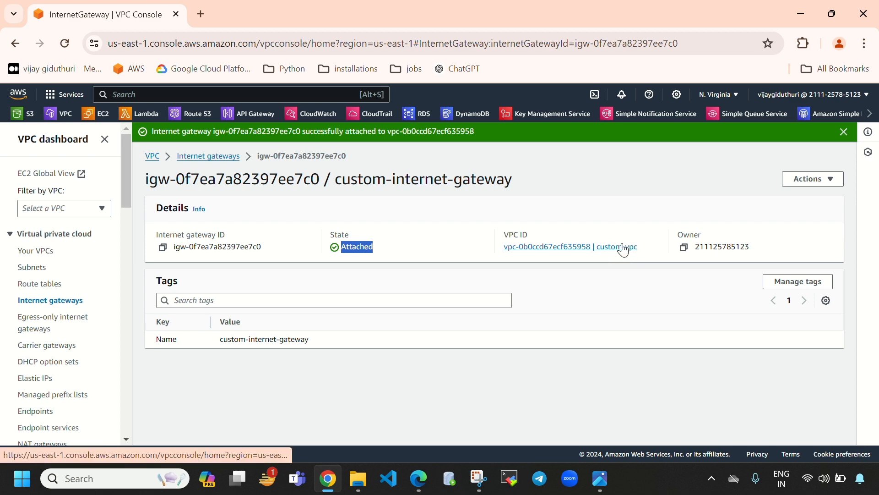
Consult the NAT-gateway-Thumbnail.png diagram in the image viewer, and return to the VPC console to open and refresh the route tables list.
click(600, 479)
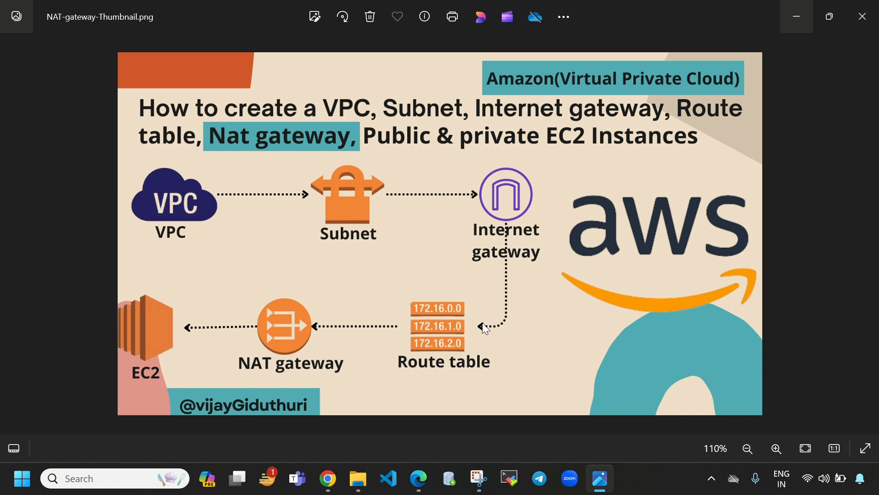
click(328, 478)
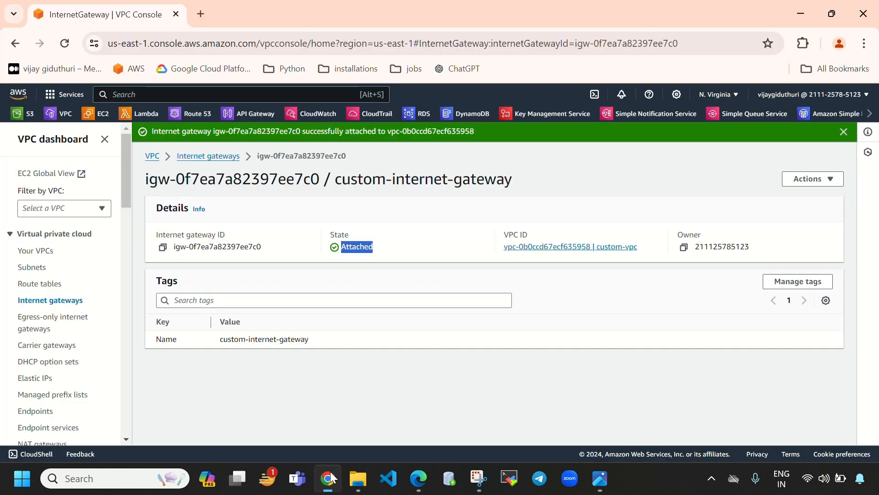
click(45, 286)
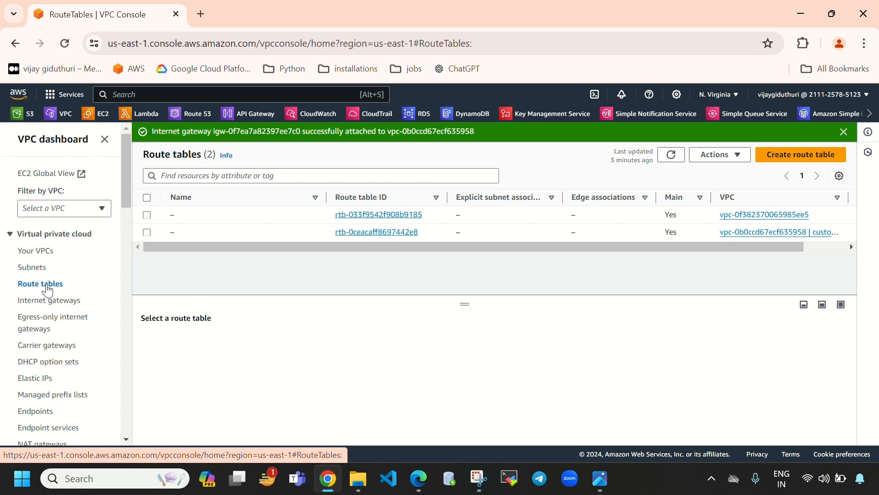
click(671, 154)
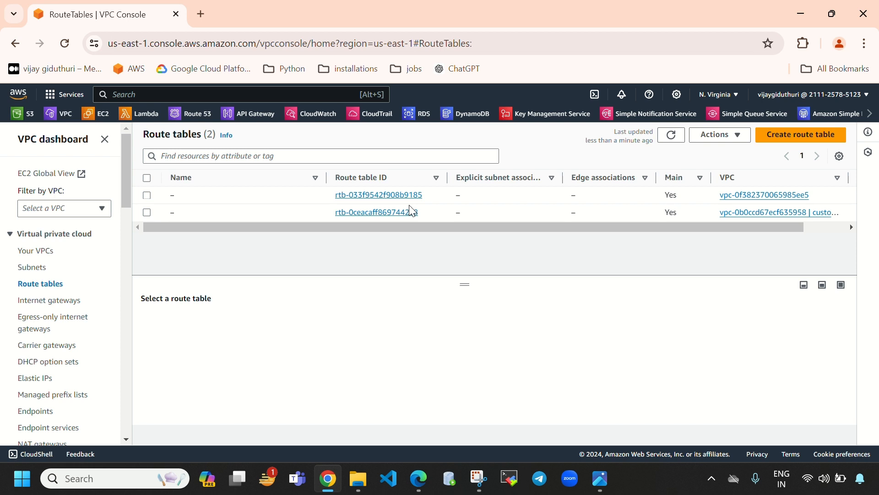
Set up a new route table named Public-Route-table with custom-vpc as its VPC.
click(801, 135)
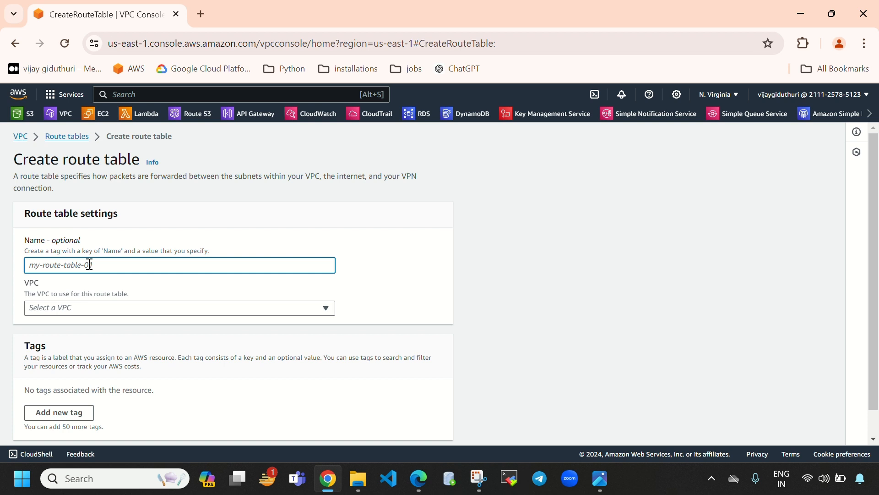
text(Pr)
key(BackSpace)
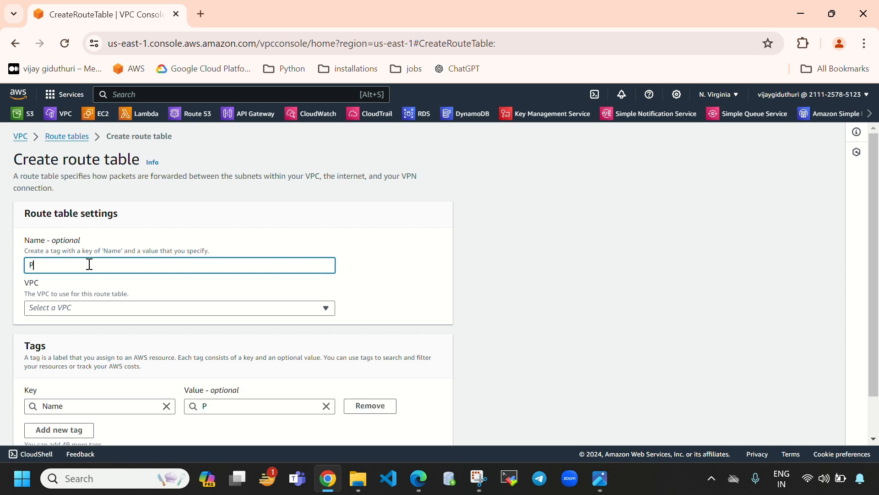
text(ublic-Route-table)
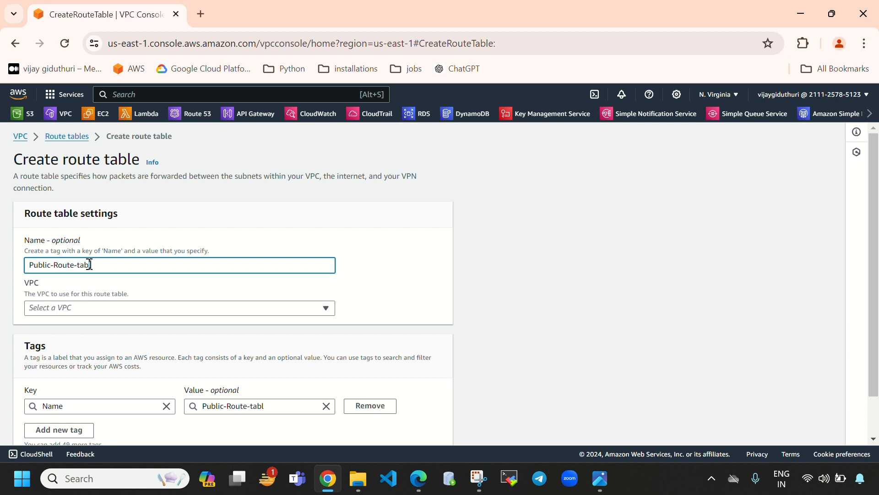
click(140, 313)
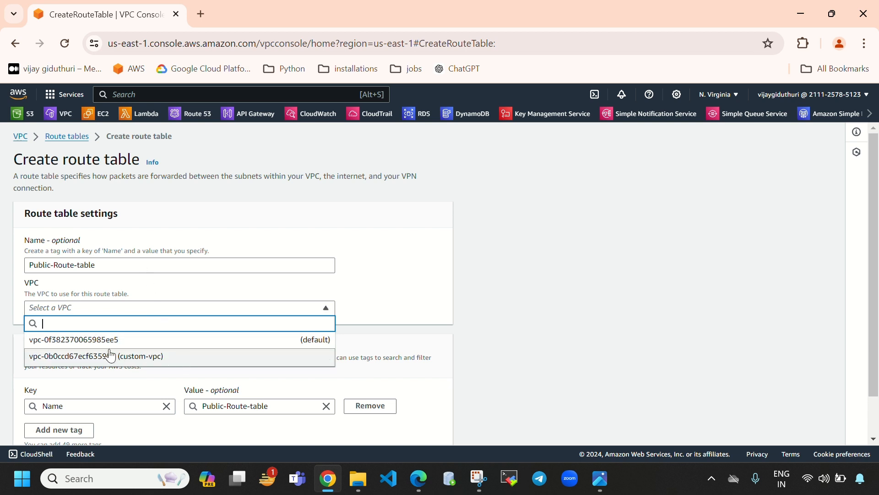
click(154, 356)
Review the new route table's Name tag against the entered name and create the route table.
scroll(185, 340, down, 1)
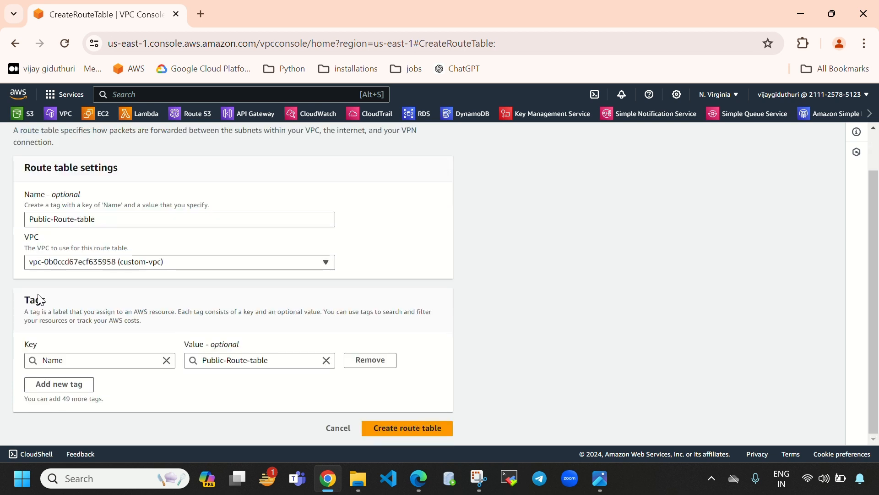
click(55, 360)
double_click(68, 360)
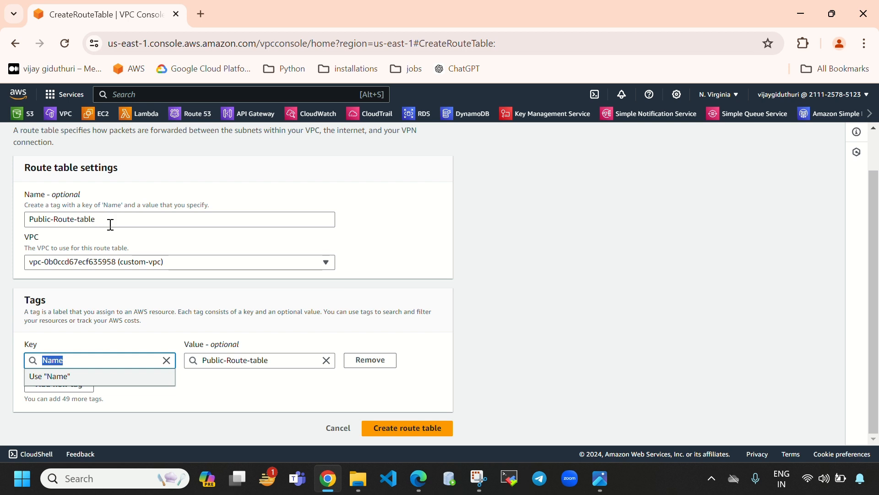
drag(111, 221, 25, 235)
drag(273, 360, 200, 360)
click(413, 400)
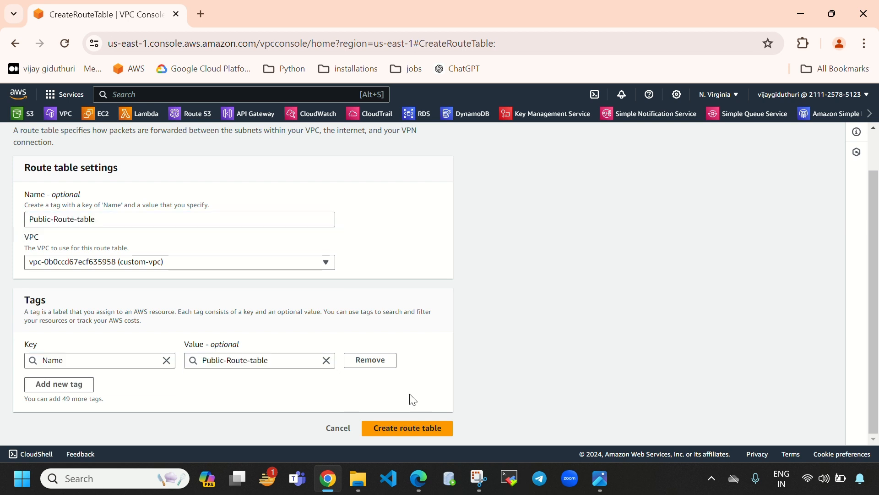
click(413, 426)
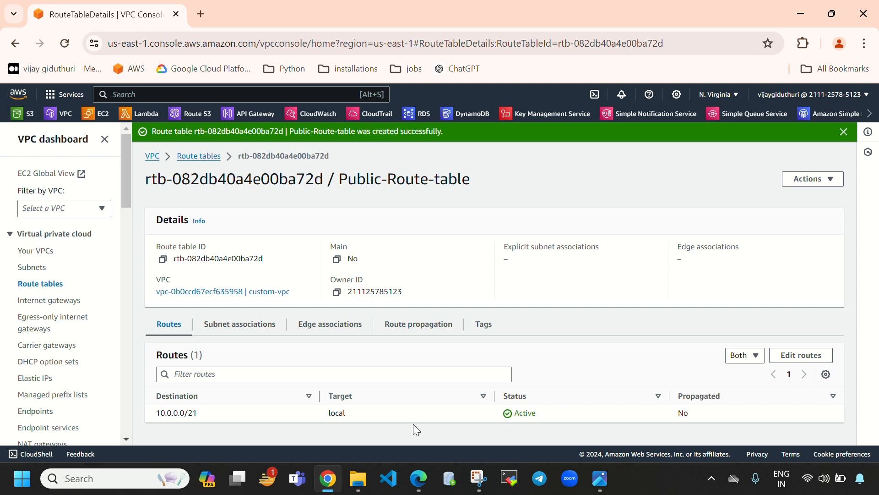
Select Public-Route-table in the route tables list, and open the subnets list in a separate browser tab, enlarged to show every subnet.
click(199, 157)
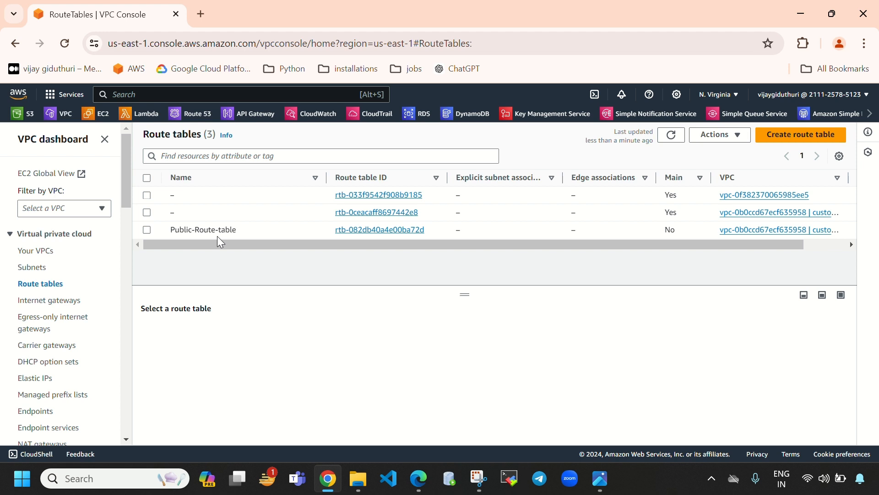
click(147, 230)
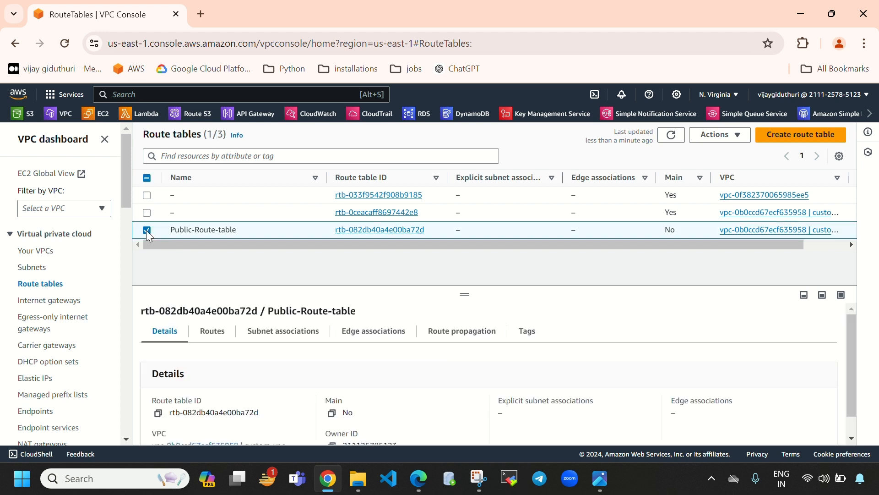
right_click(41, 270)
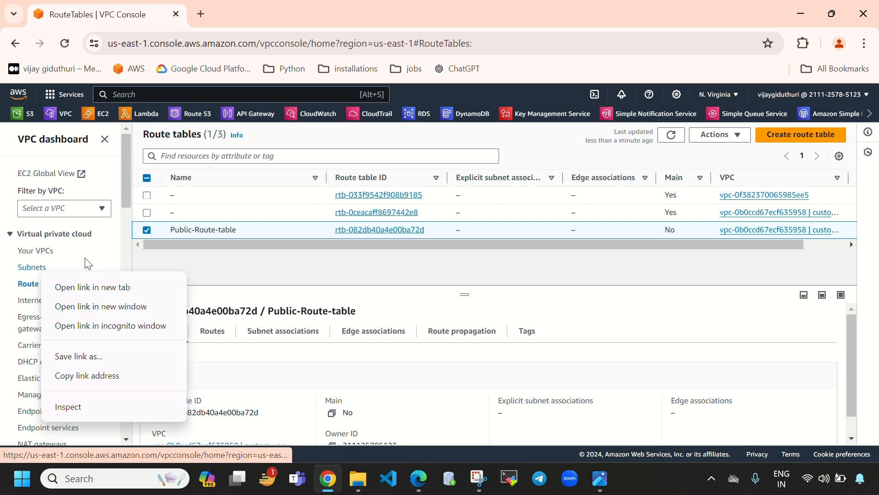
click(90, 285)
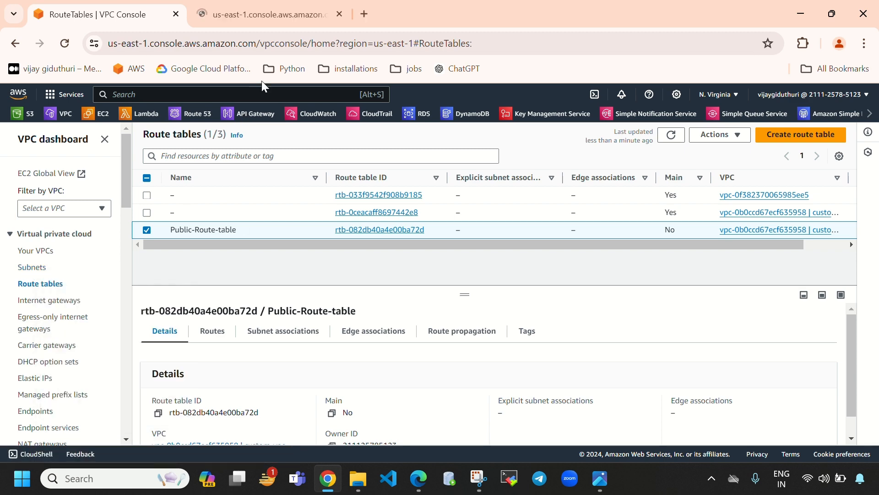
click(264, 24)
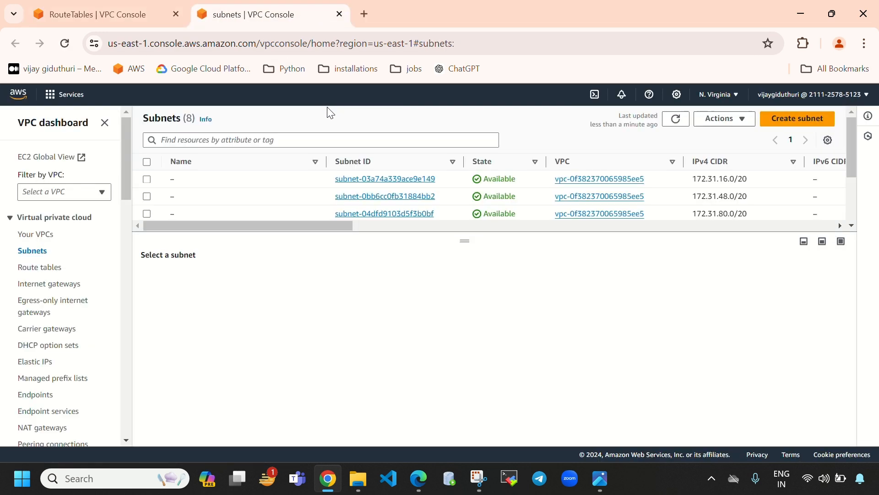
mouse_move(491, 263)
mouse_down()
mouse_move(475, 314)
mouse_move(475, 365)
mouse_up()
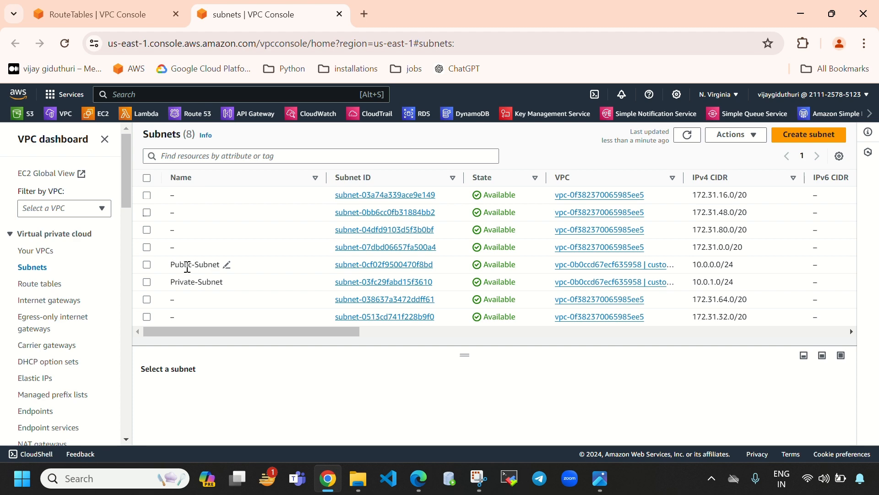
Associate Public-Subnet with Public-Route-table, save the association and check it in the route table's details.
click(133, 16)
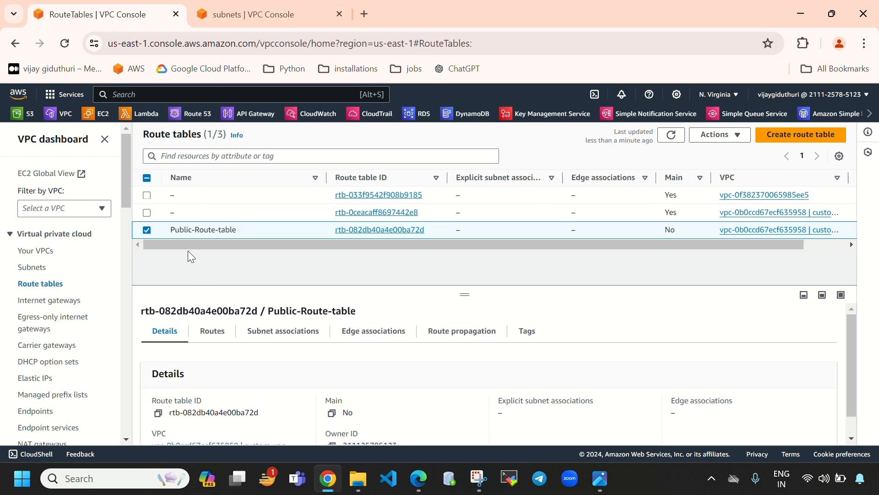
click(281, 338)
scroll(572, 358, down, 3)
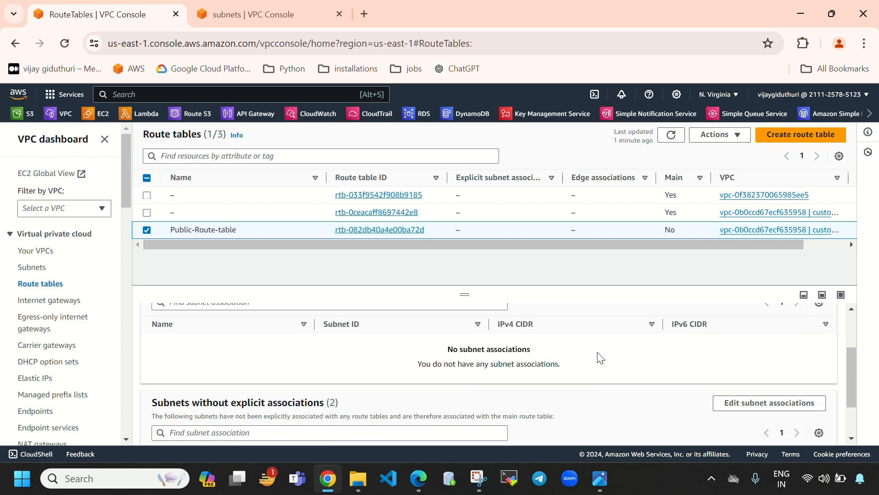
scroll(632, 361, up, 3)
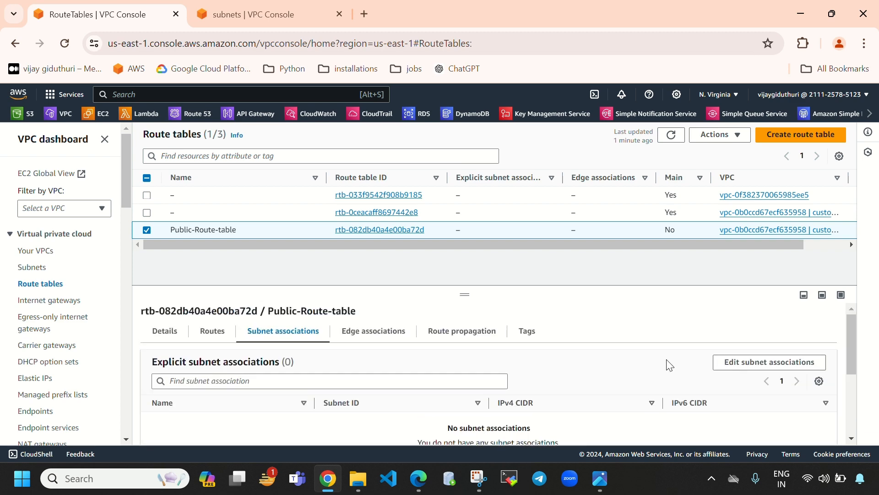
click(769, 362)
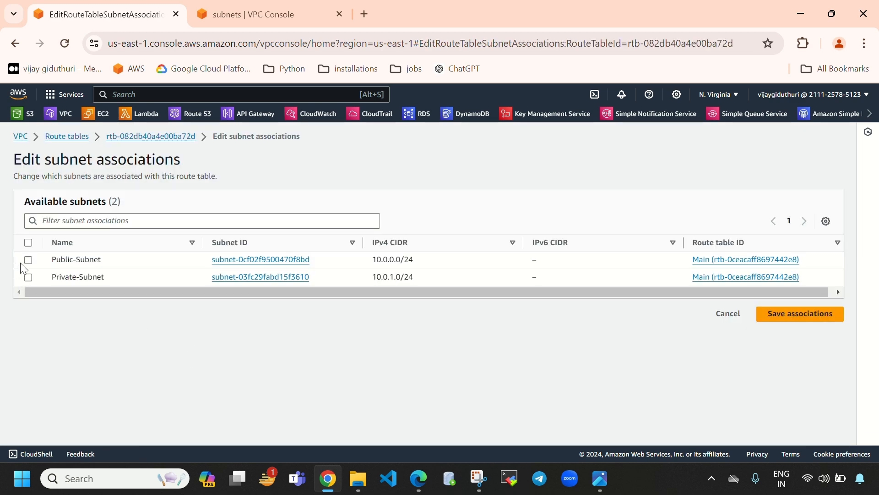
click(28, 260)
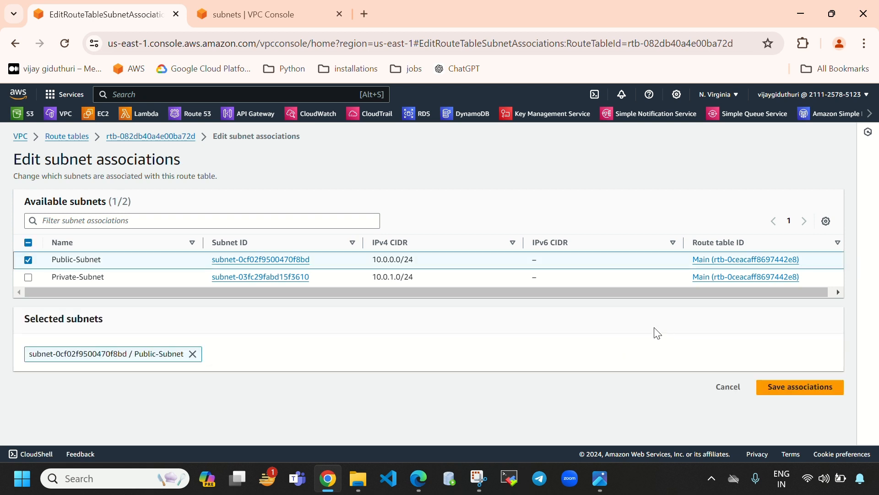
click(777, 388)
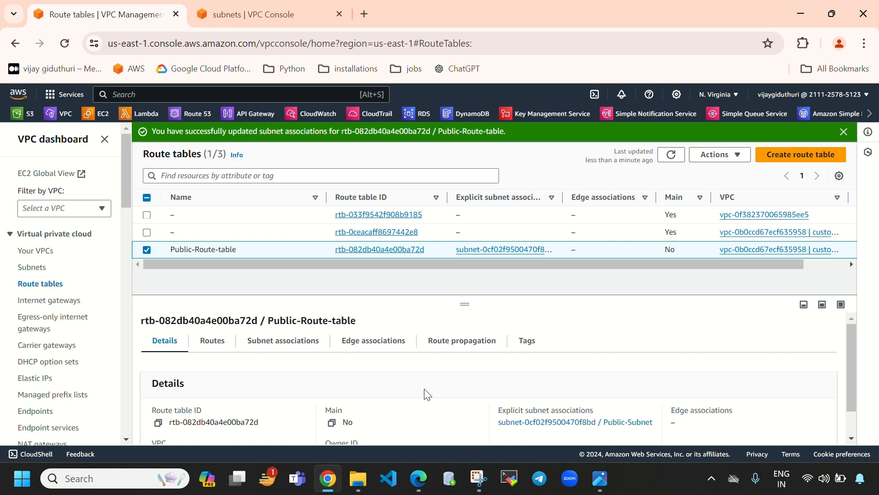
scroll(316, 361, down, 1)
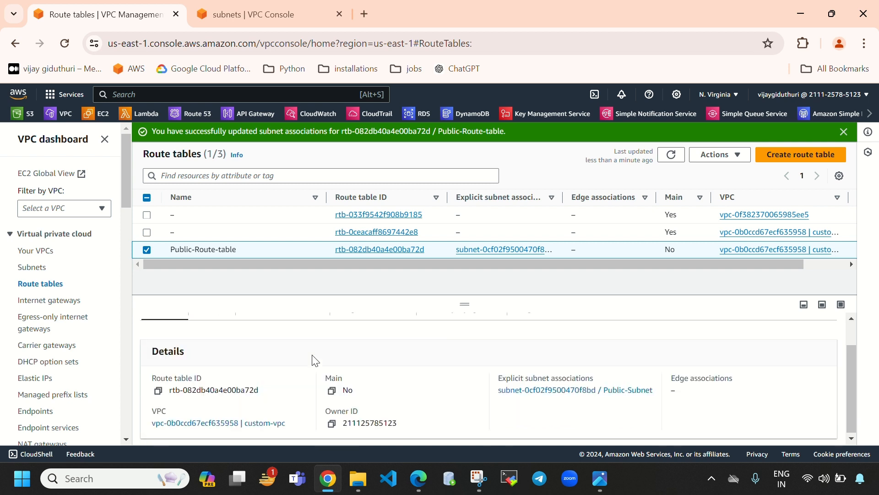
scroll(315, 360, up, 1)
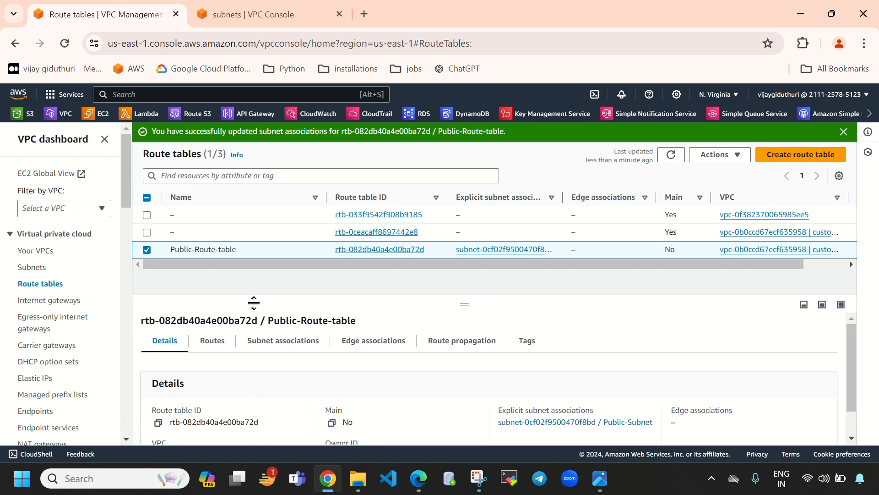
Check the explicit subnet associations in Public-Route-table's details.
scroll(418, 378, down, 1)
scroll(298, 394, up, 1)
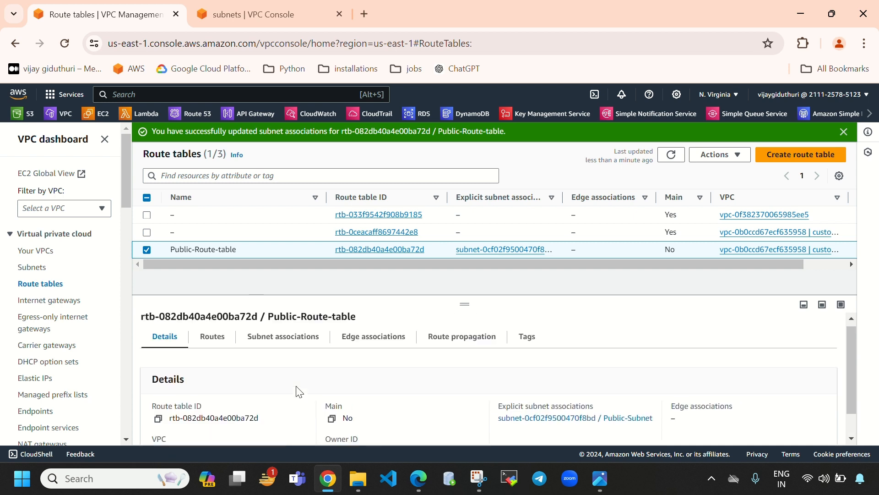
scroll(545, 431, down, 1)
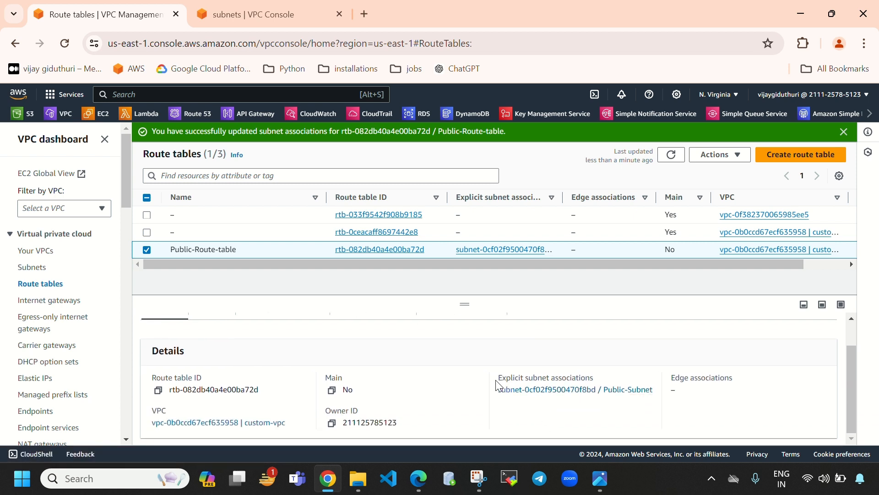
drag(497, 377, 603, 378)
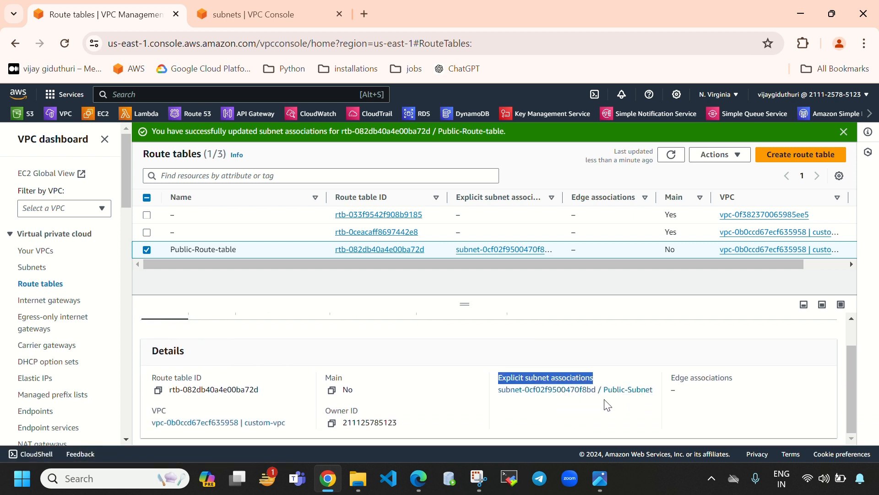
scroll(316, 431, up, 1)
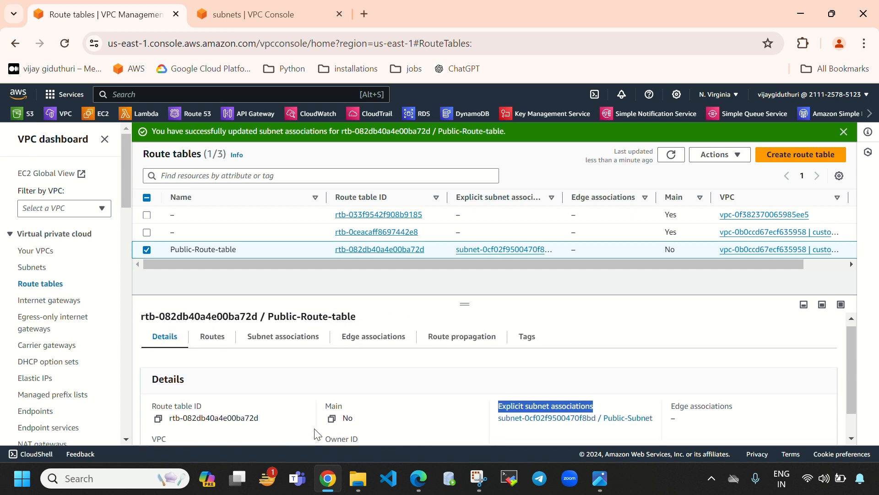
Add a route to Public-Route-table with destination 0.0.0.0/0 and the internet gateway custom-internet-gateway as its target.
click(216, 345)
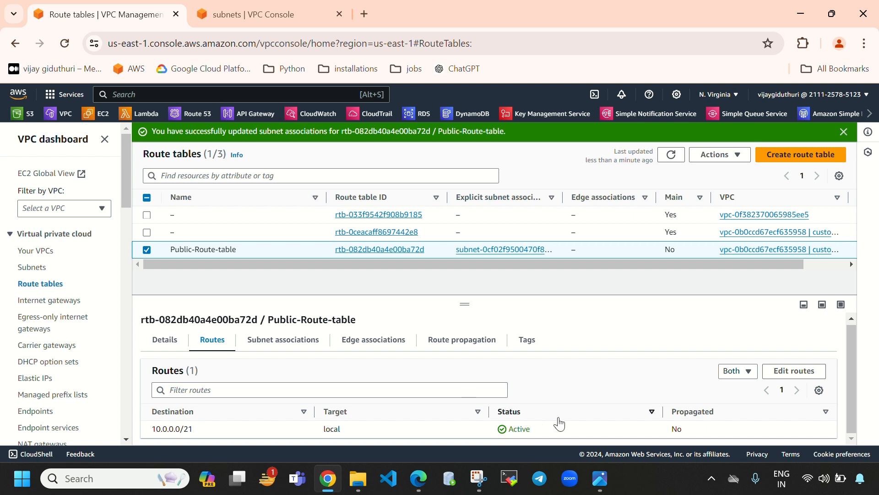
click(794, 371)
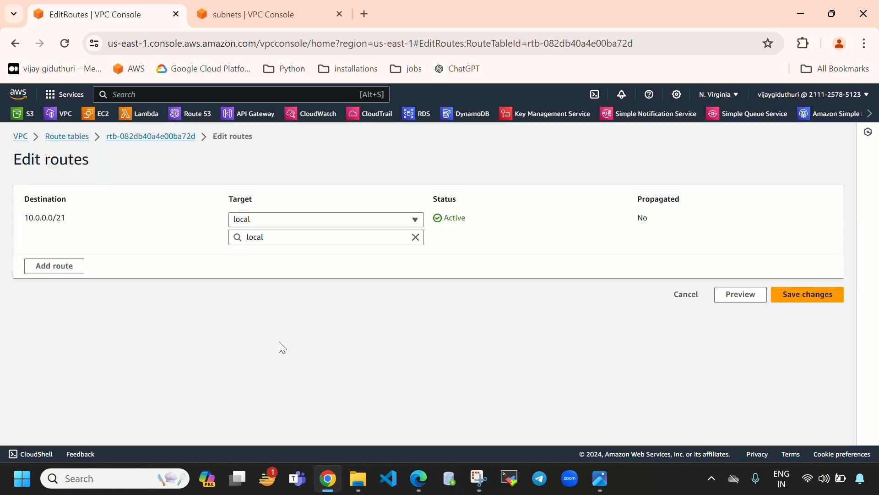
click(34, 263)
click(78, 257)
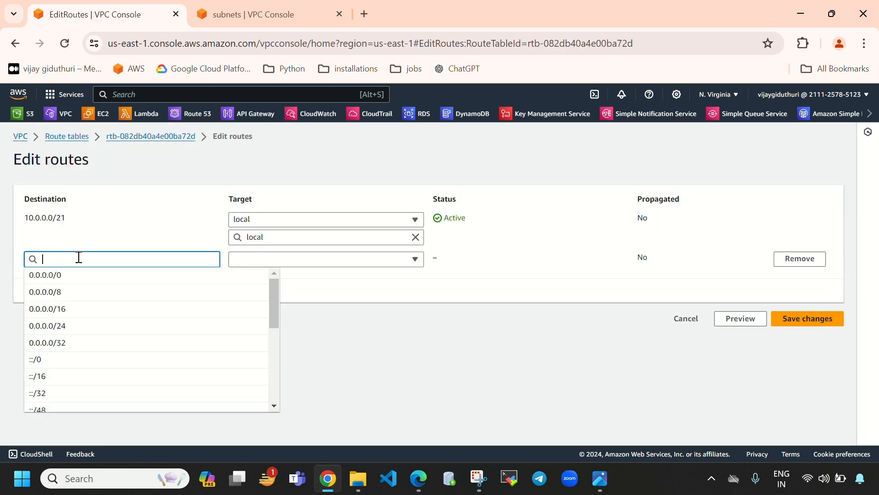
click(55, 277)
click(321, 260)
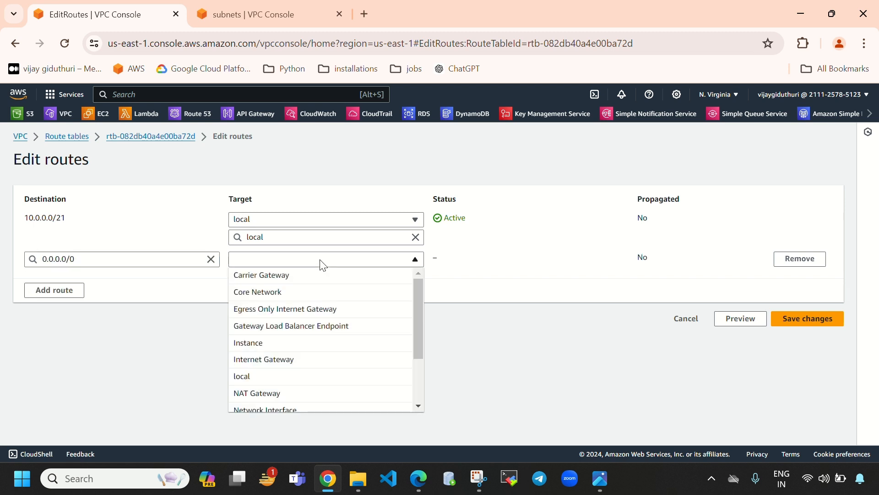
click(295, 360)
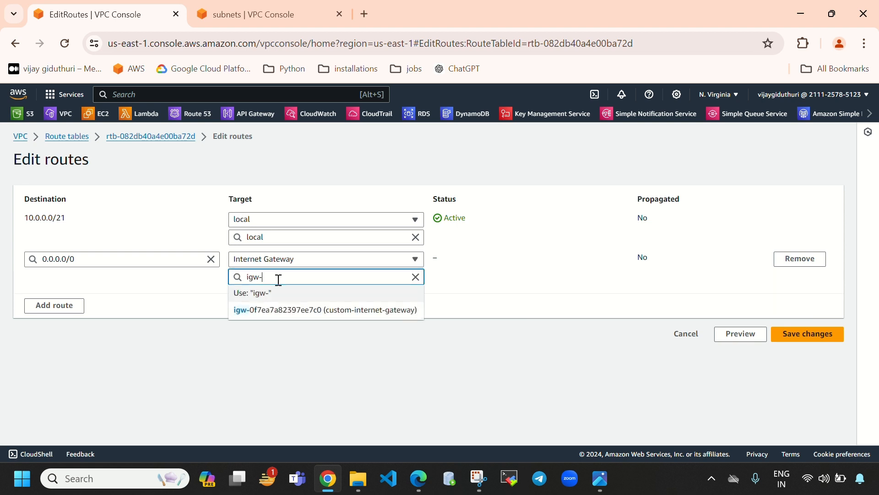
click(289, 312)
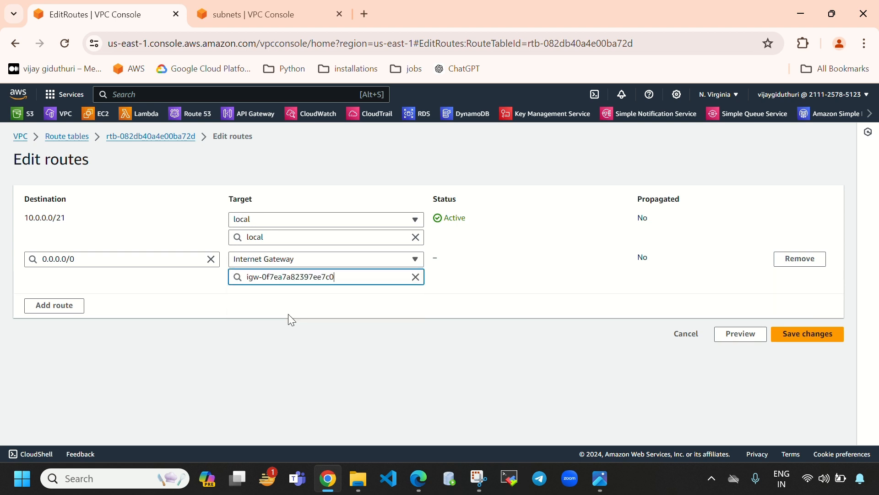
Check the subnets list in the other browser tab, reselect custom-internet-gateway as the route's target and save the route changes.
click(248, 12)
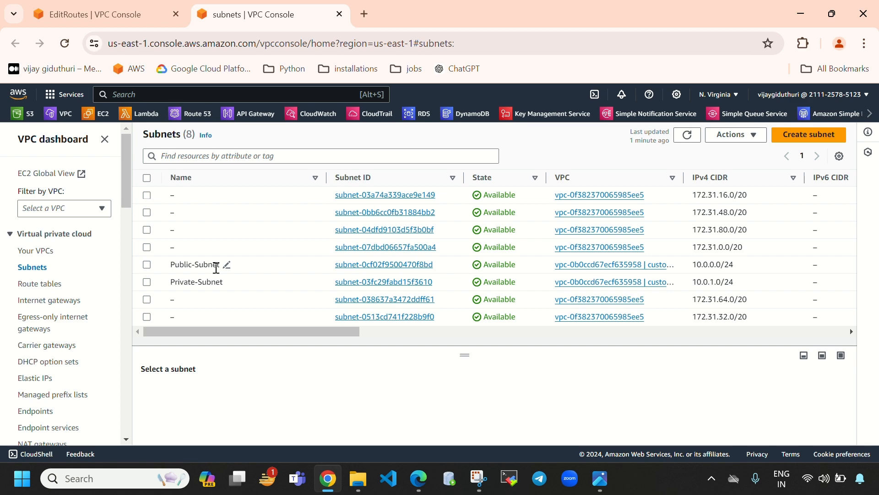
click(77, 3)
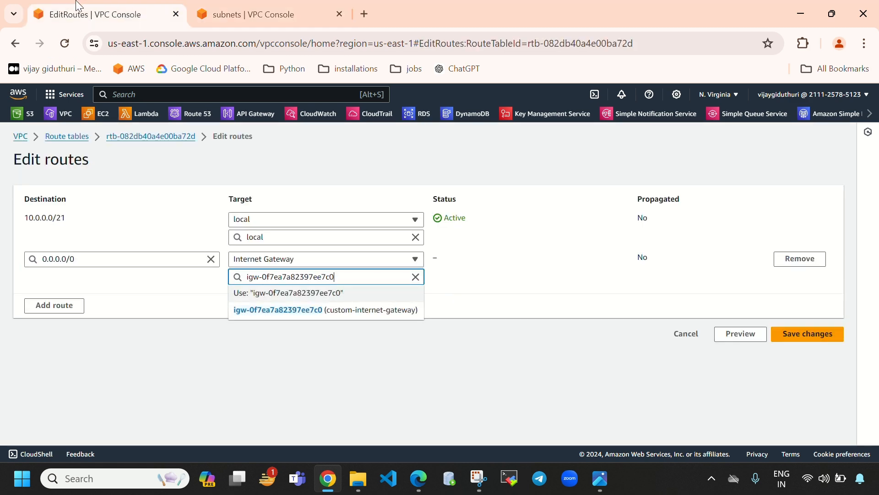
click(364, 311)
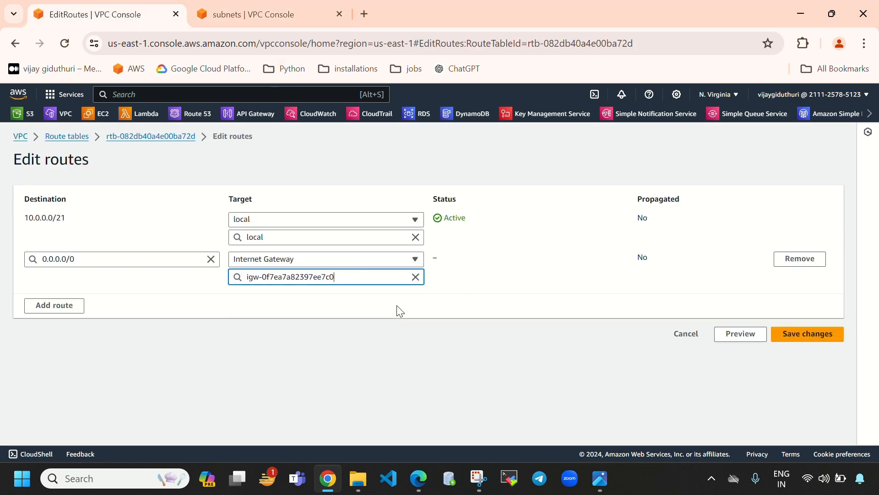
click(818, 336)
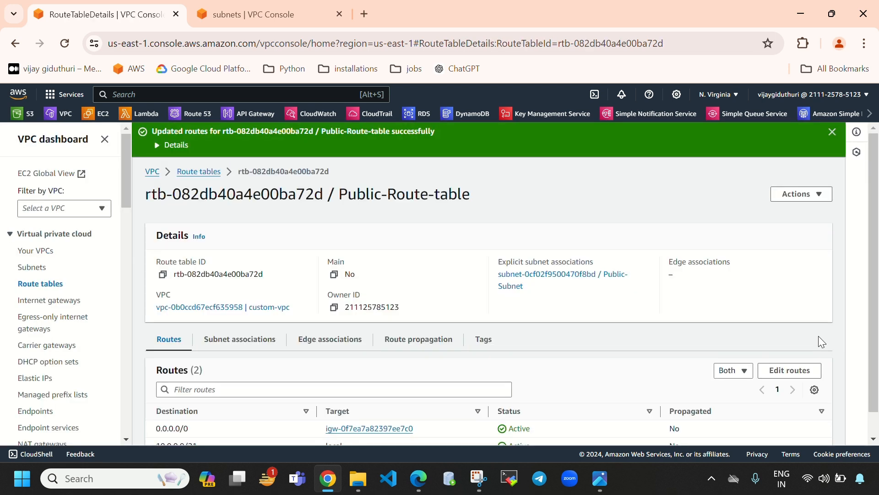
Review Public-Route-table's subnet associations and routes from the route tables list, and compare them with the subnets list in the other browser tab.
click(202, 172)
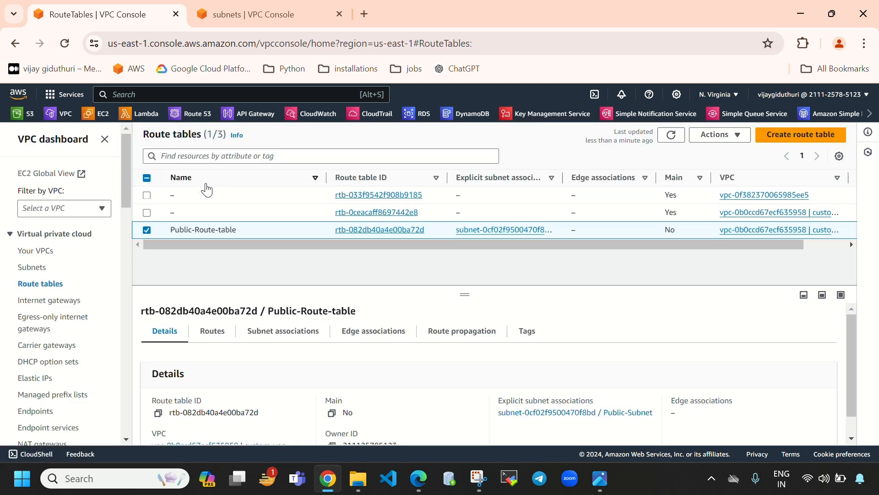
click(289, 337)
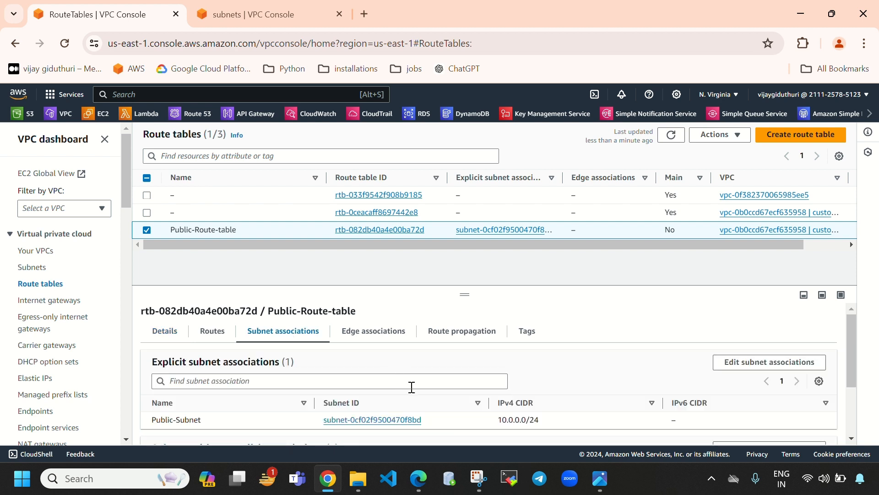
scroll(412, 367, down, 2)
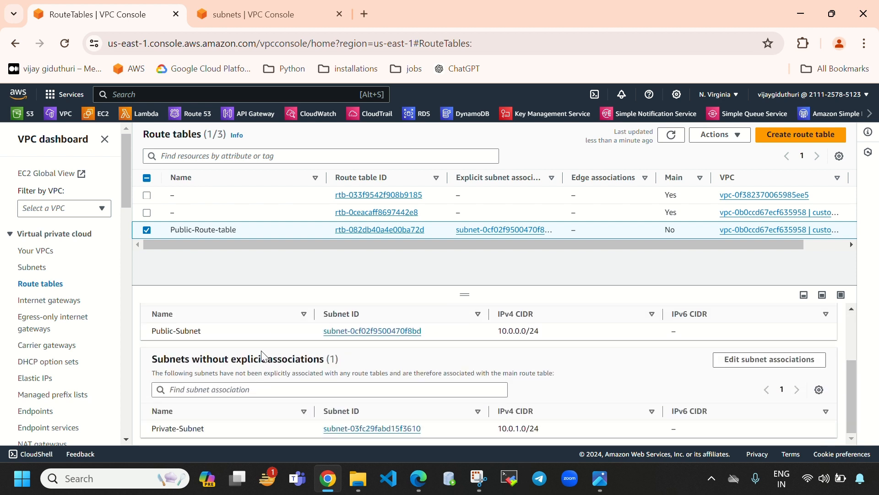
scroll(206, 348, up, 2)
click(210, 333)
scroll(197, 399, down, 1)
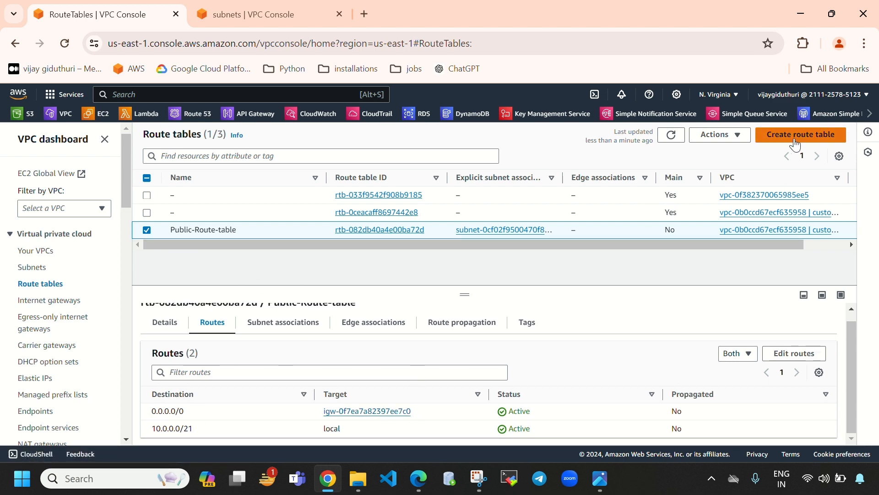
click(309, 17)
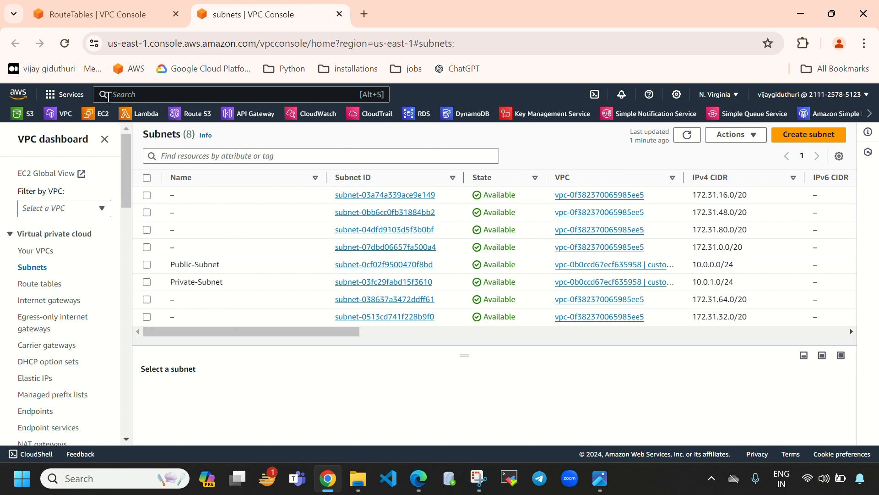
click(104, 19)
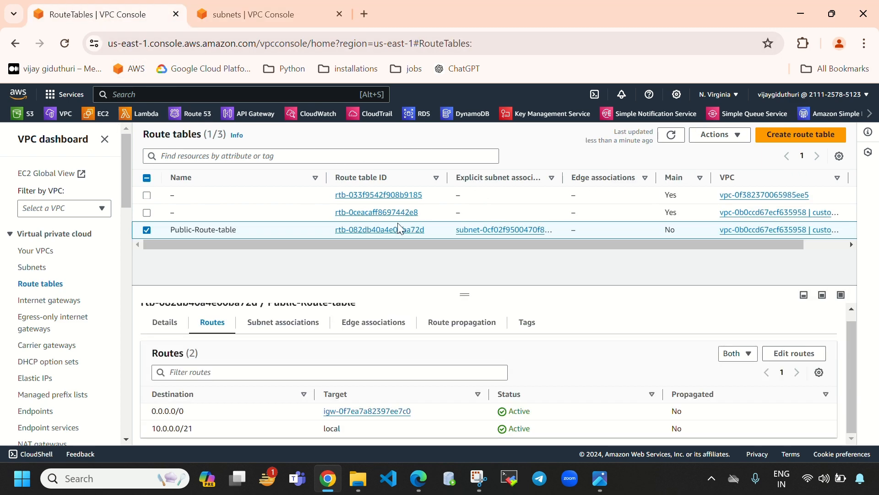
Set up a new route table named Private-Route-Table with custom-vpc as its VPC.
click(778, 137)
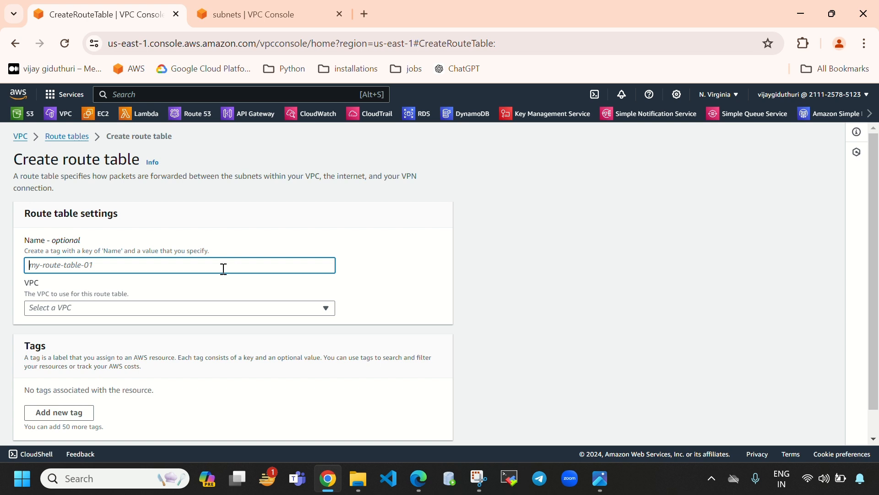
text(Priv)
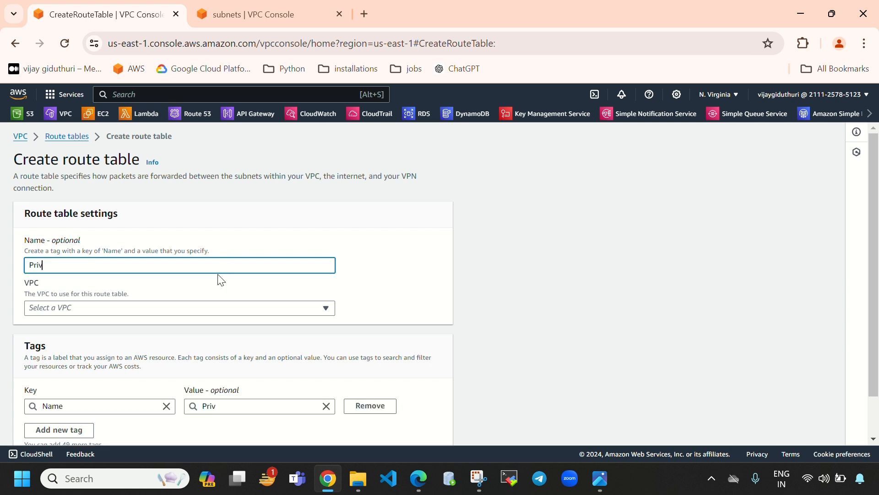
text(ate-Route-Table)
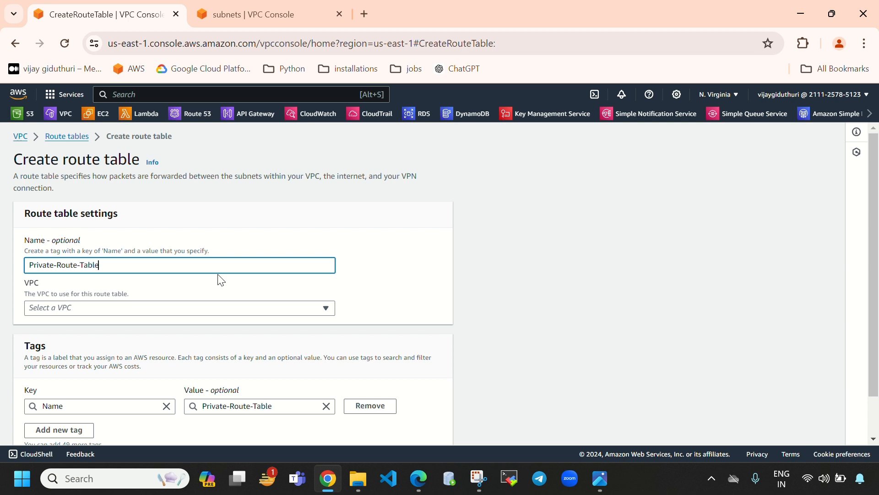
click(223, 310)
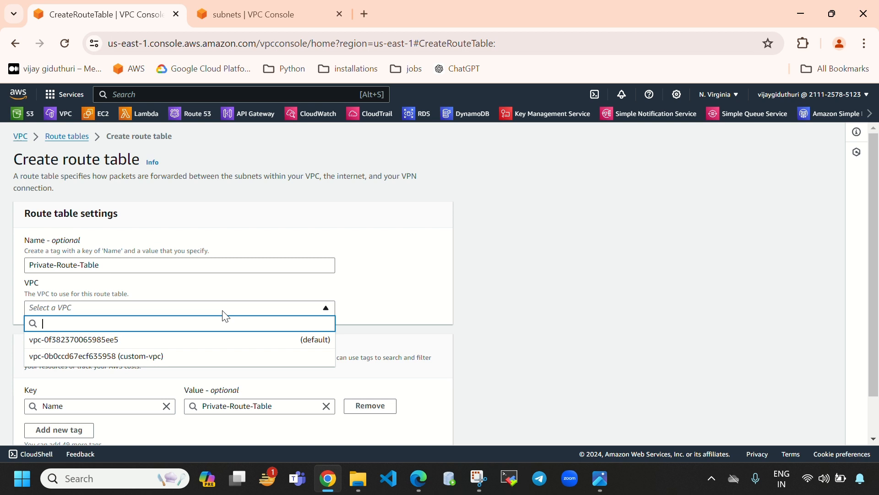
click(167, 357)
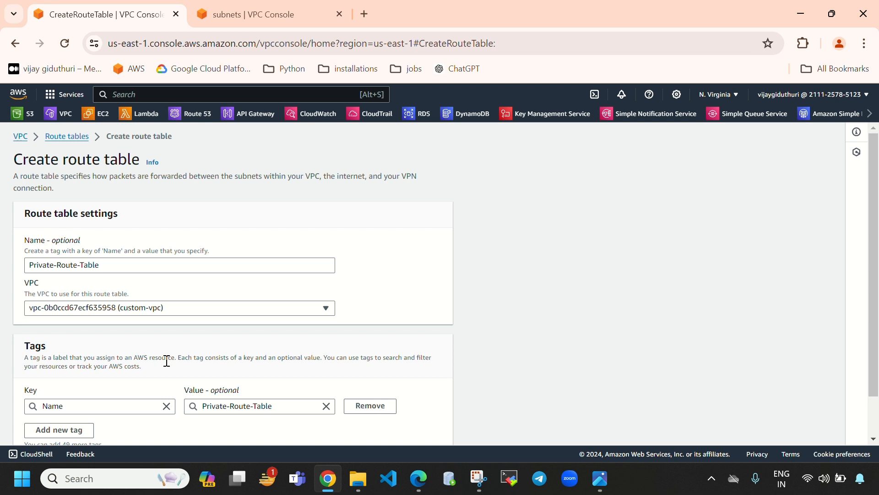
Review the Name tag and its Private-Route-Table value, and create the route table.
scroll(167, 361, down, 1)
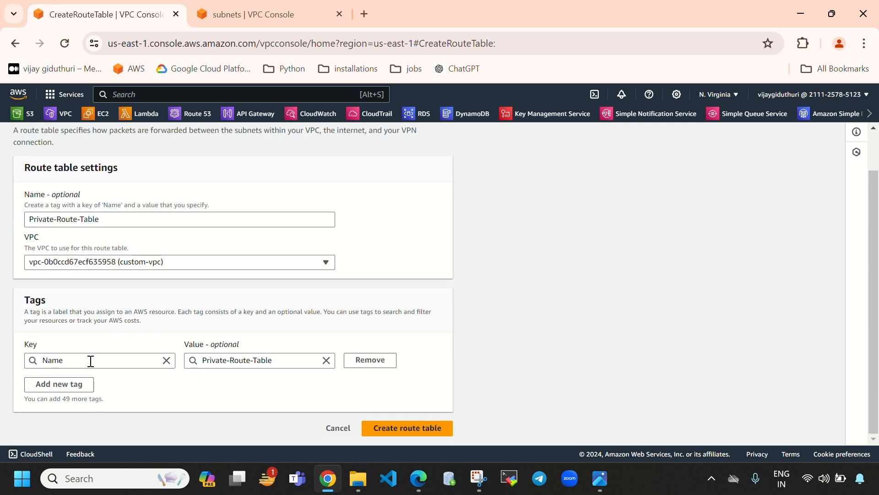
click(55, 361)
double_click(53, 361)
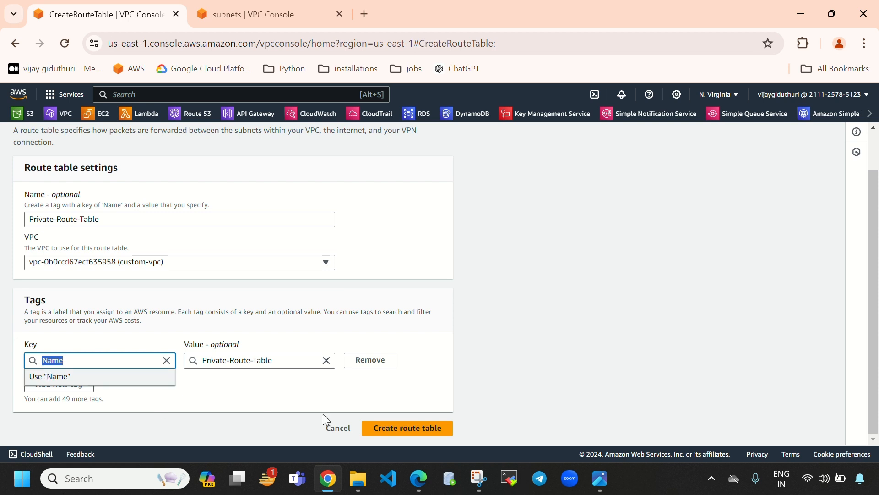
drag(293, 360, 200, 358)
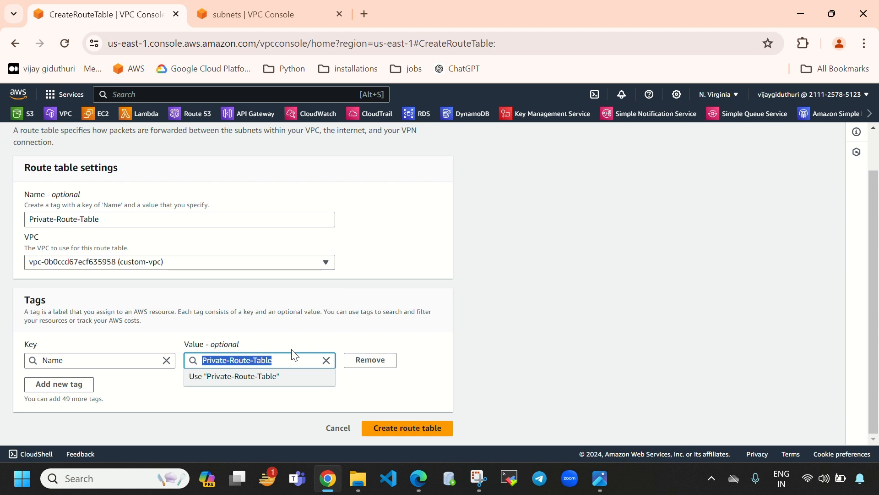
click(426, 430)
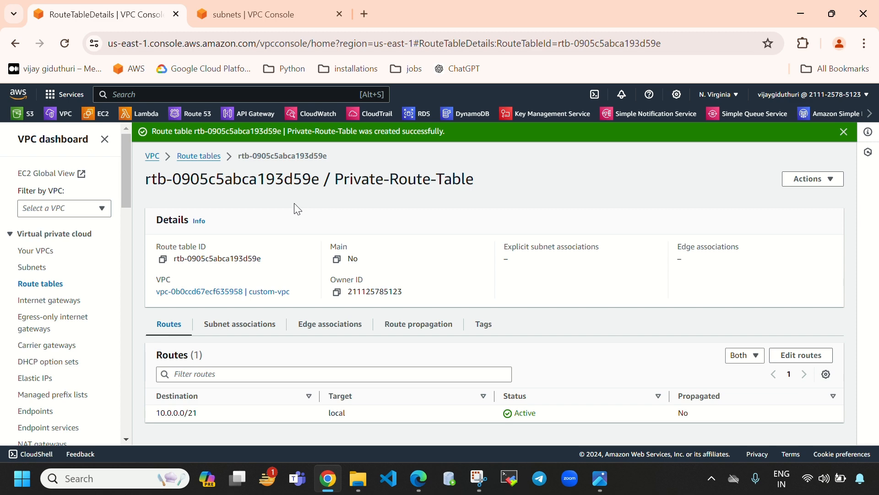
Select only Private-Route-Table in the route tables list, and check the subnets list in the other browser tab.
click(199, 156)
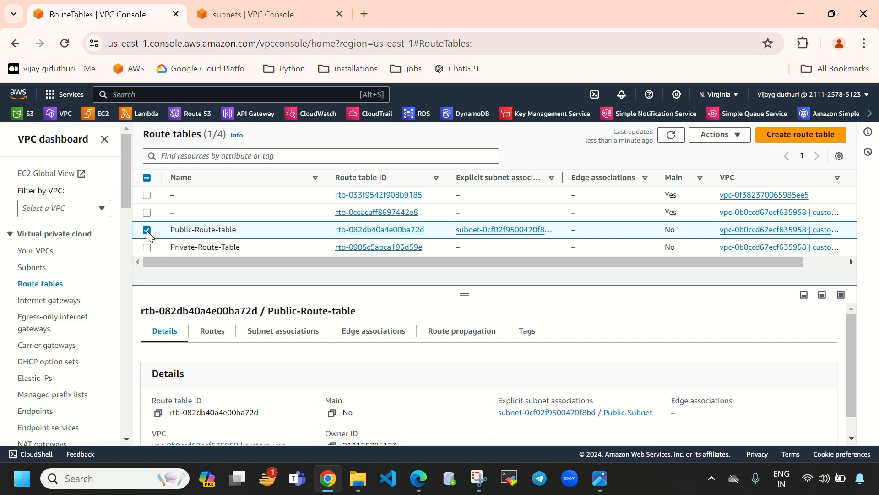
click(147, 231)
click(147, 247)
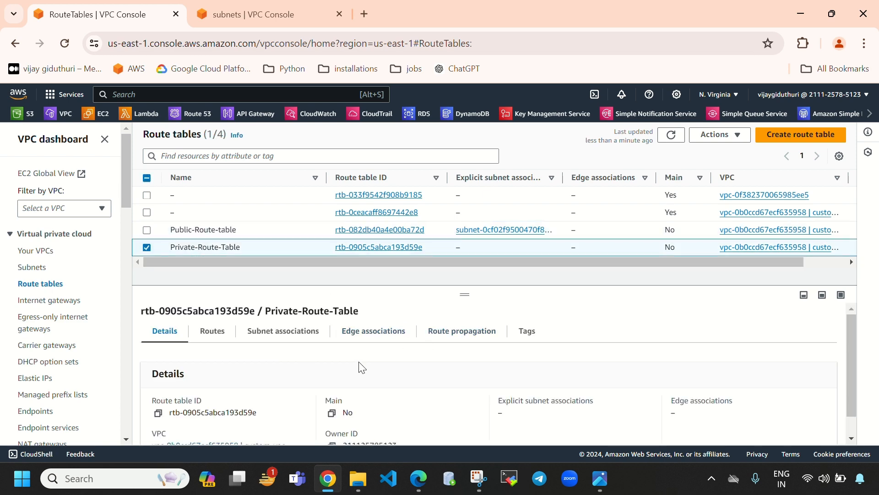
click(261, 14)
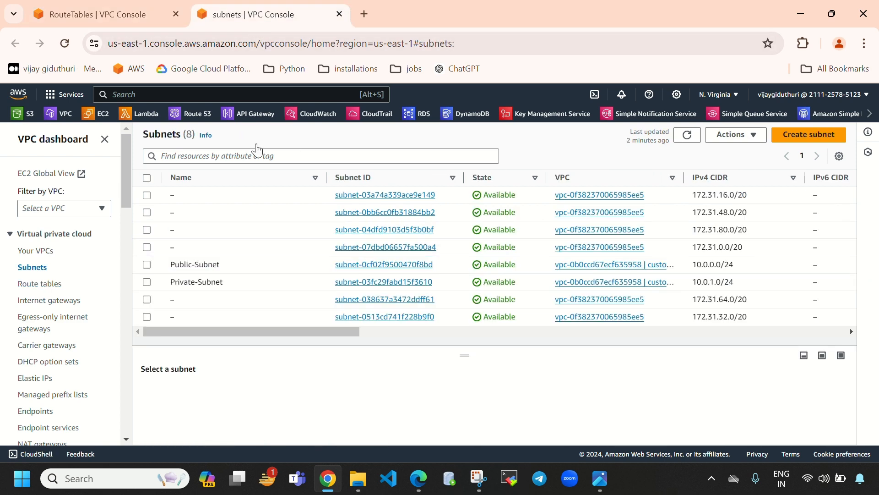
click(126, 8)
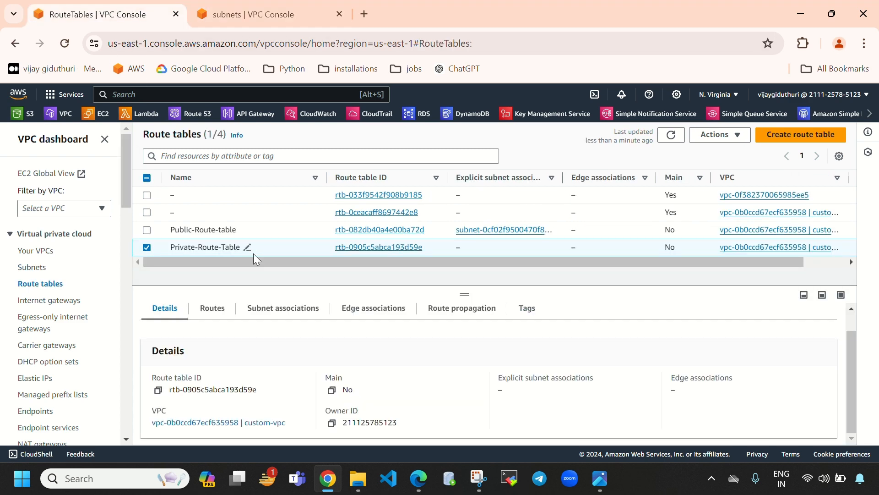
Associate Private-Subnet with Private-Route-Table and save the subnet associations.
click(294, 314)
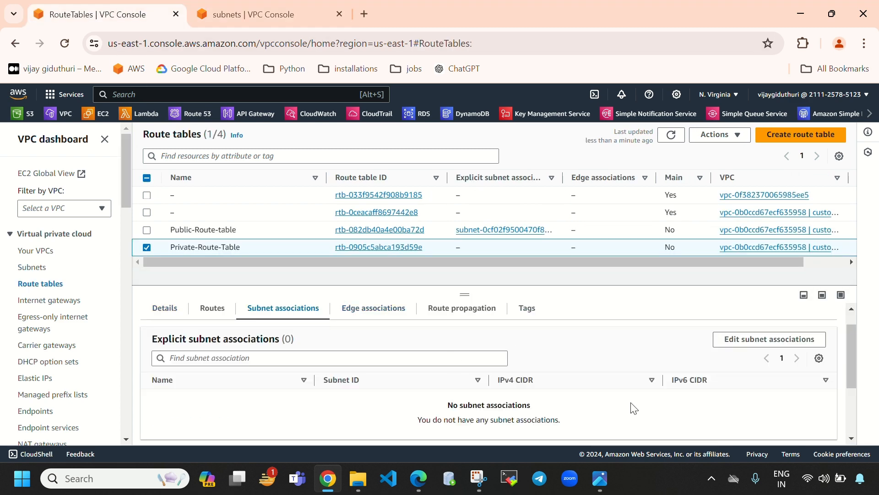
scroll(634, 408, down, 3)
scroll(687, 399, up, 5)
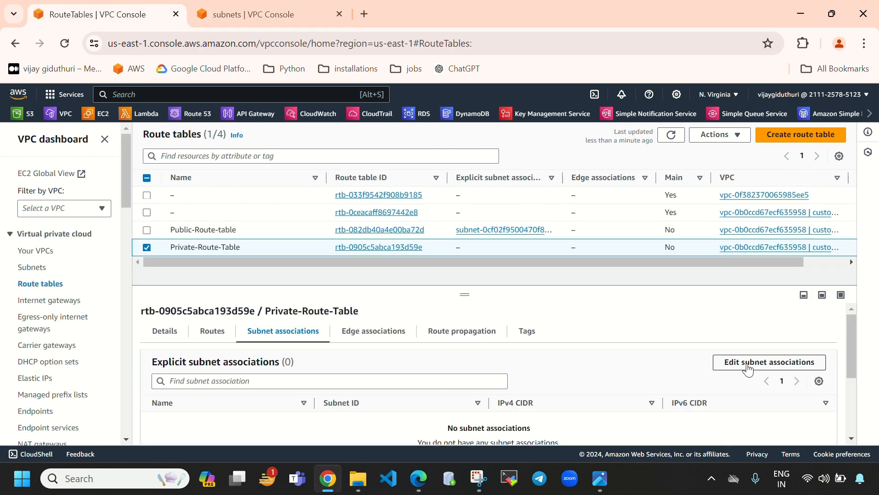
click(748, 363)
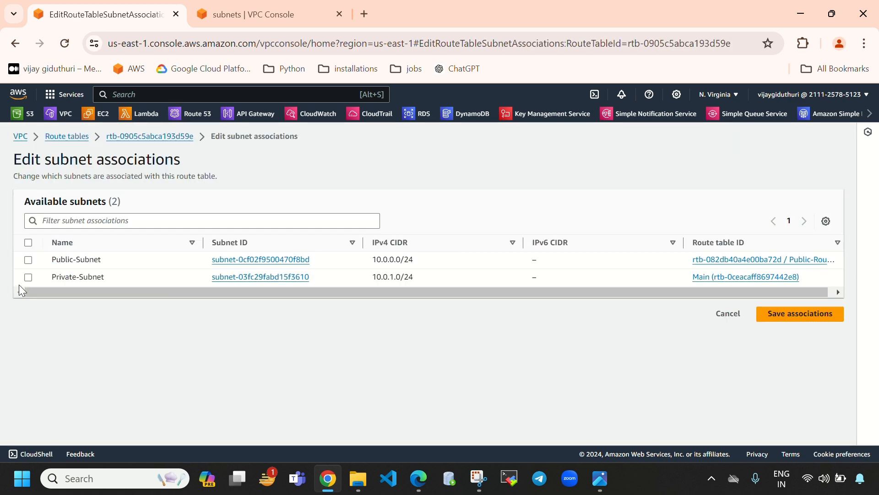
click(28, 277)
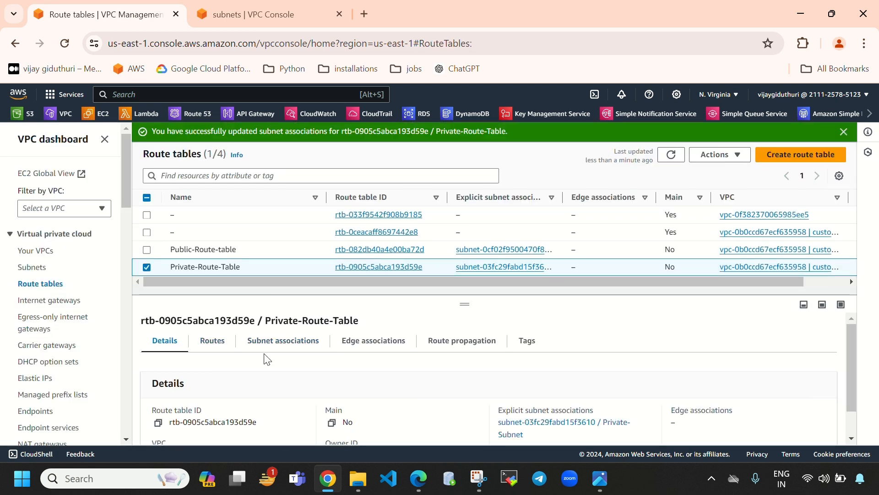
Review the routes and details of Private-Route-Table, including its explicit subnet association.
click(205, 343)
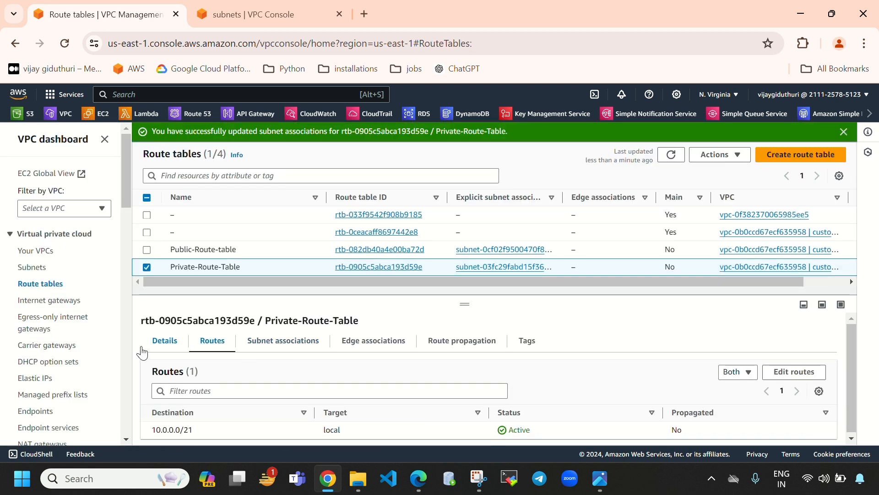
click(165, 340)
scroll(624, 438, down, 1)
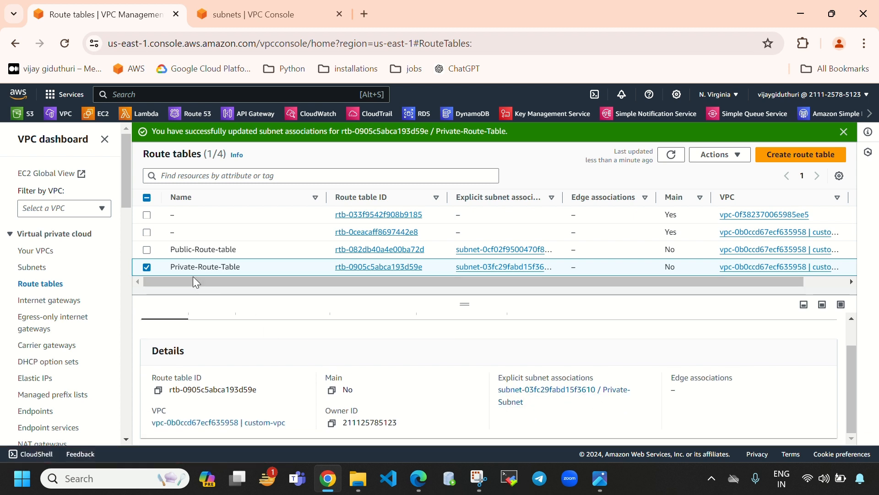
scroll(387, 402, up, 1)
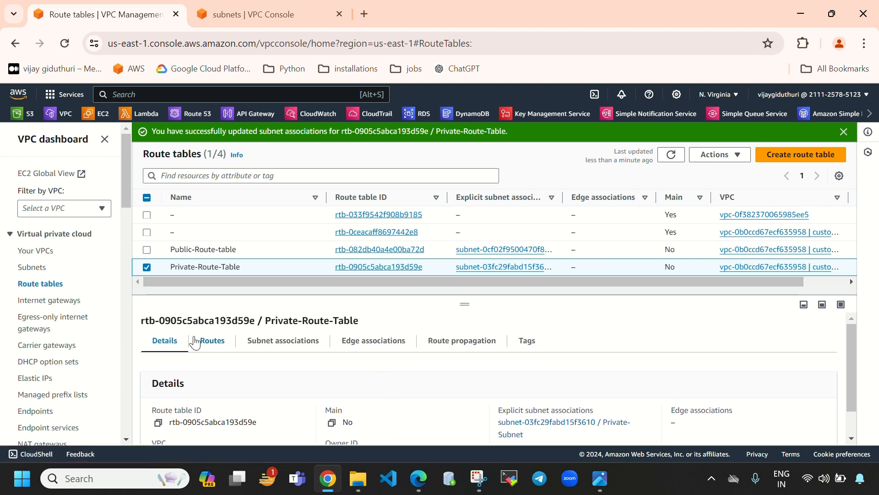
click(211, 340)
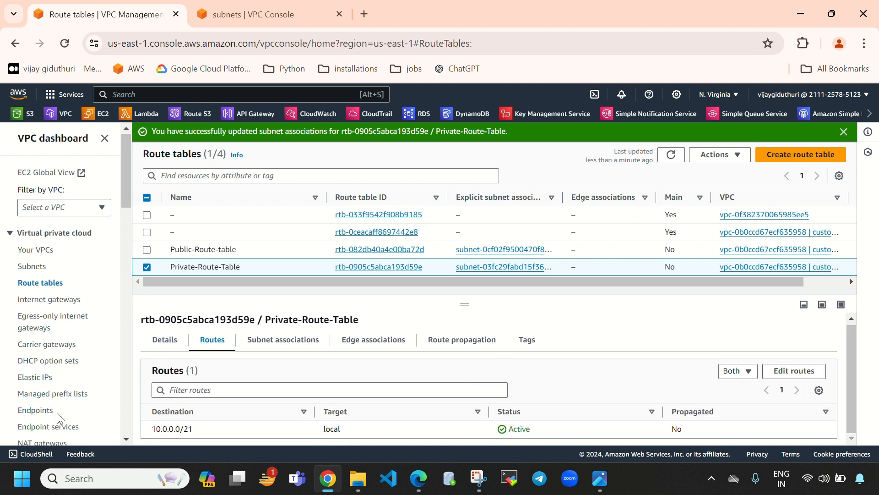
scroll(44, 408, down, 1)
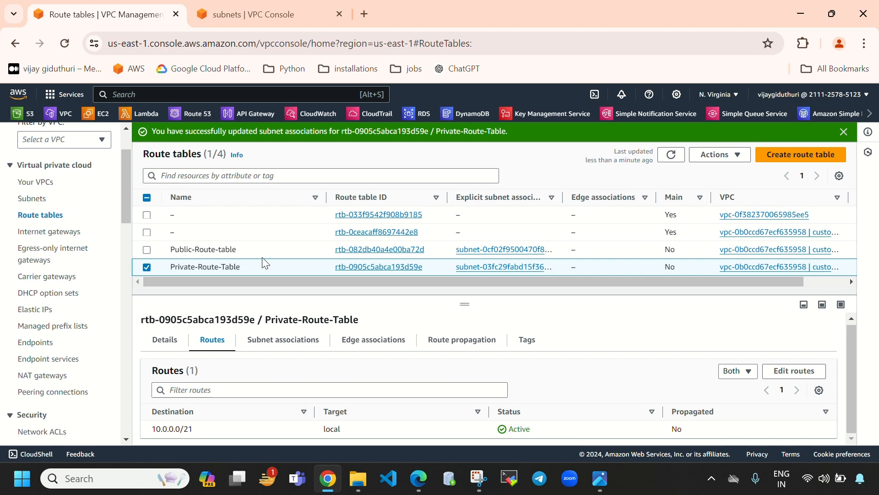
Switch to the other browser tab and open the EC2 instances list there.
click(237, 2)
click(98, 111)
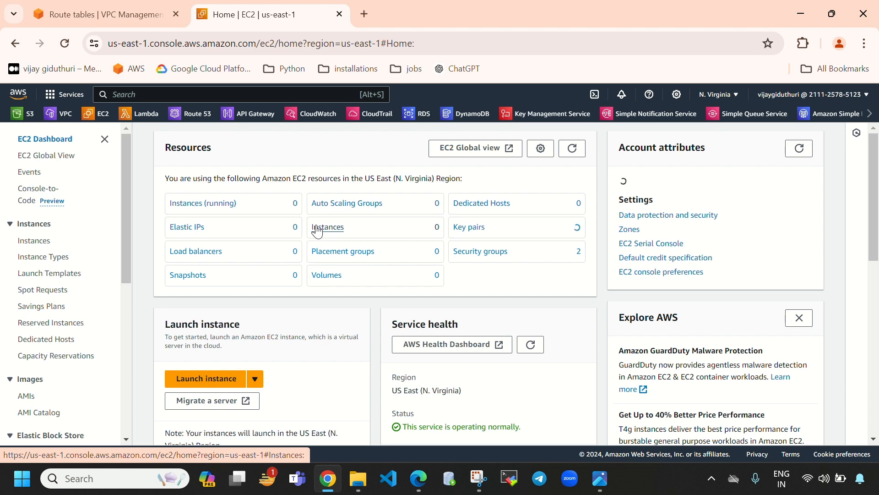
click(318, 229)
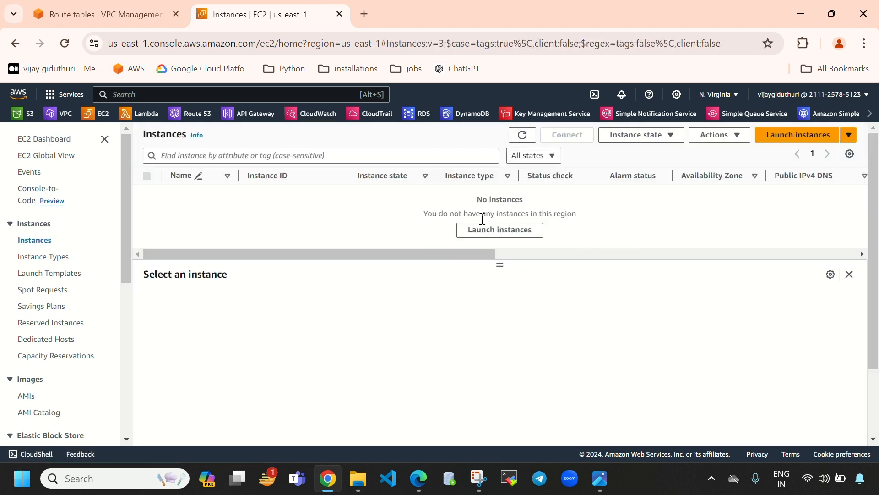
drag(469, 202, 539, 201)
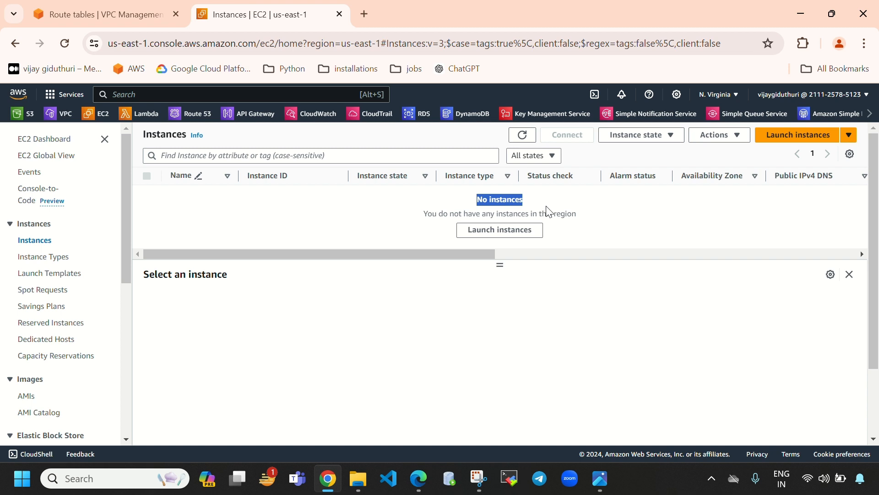
Start launching a new EC2 instance named Public-Instance with the Ubuntu Server 24.04 LTS image.
click(799, 137)
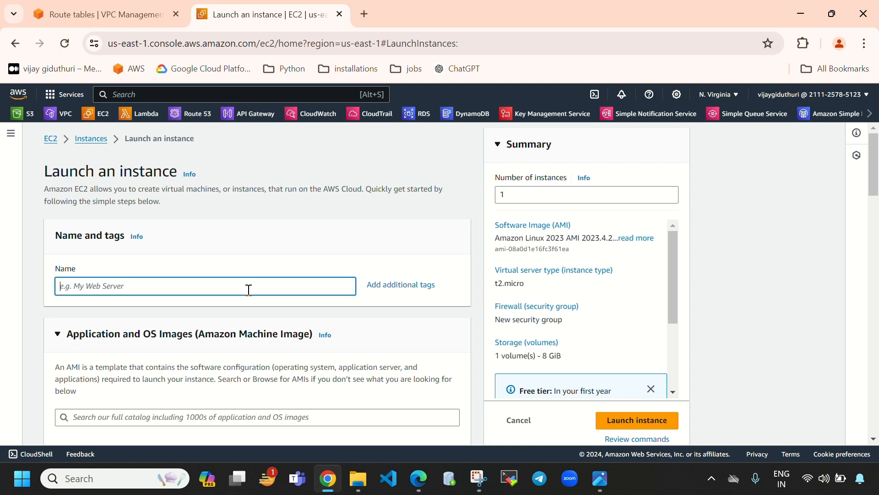
text(Public-Instance)
scroll(248, 289, down, 3)
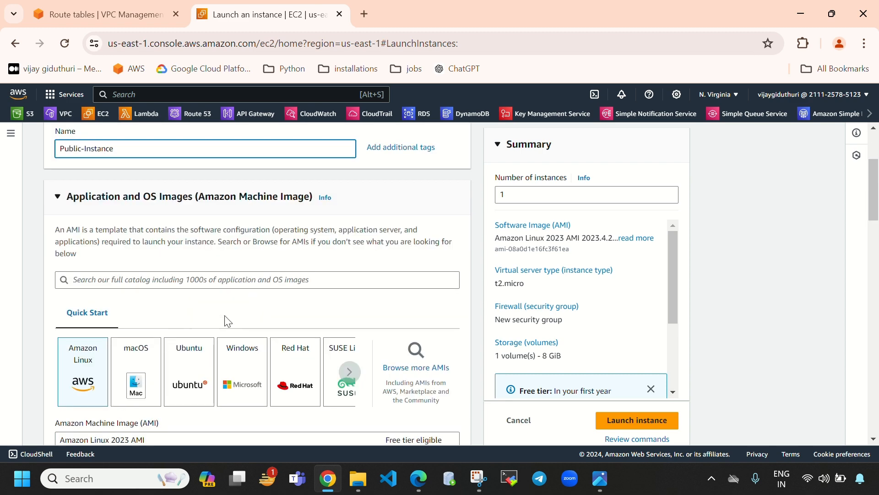
click(191, 379)
scroll(257, 314, down, 5)
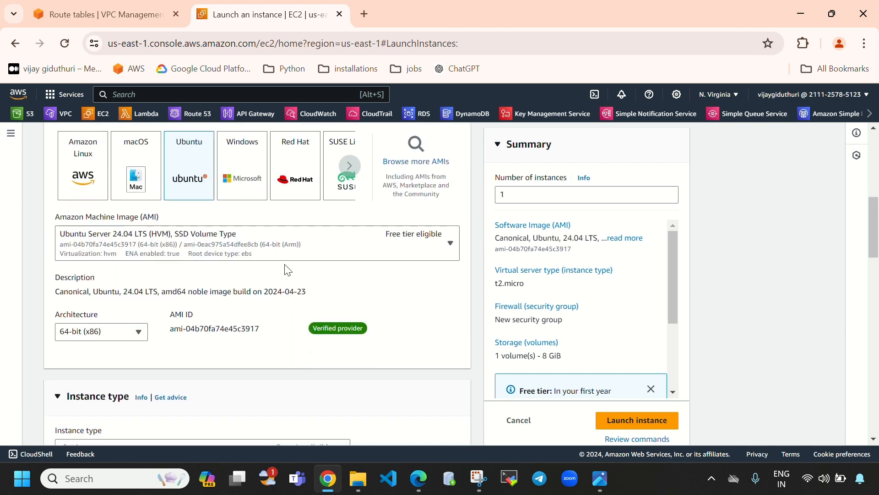
Create a new RSA key pair named custom-key-for-key in .pem format for the instance login.
scroll(280, 263, down, 5)
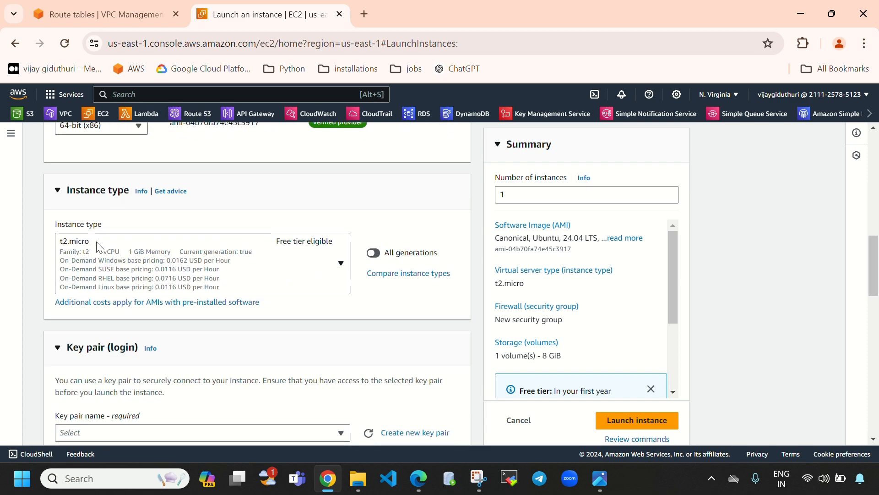
scroll(133, 253, down, 3)
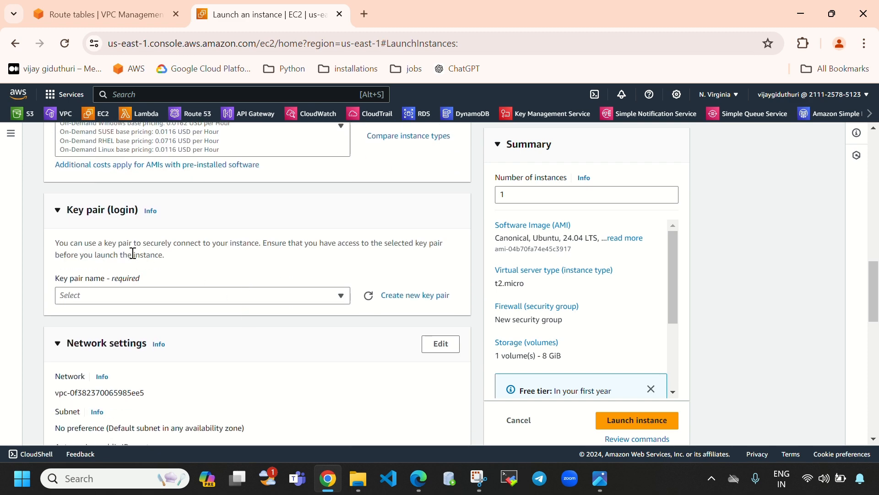
click(210, 296)
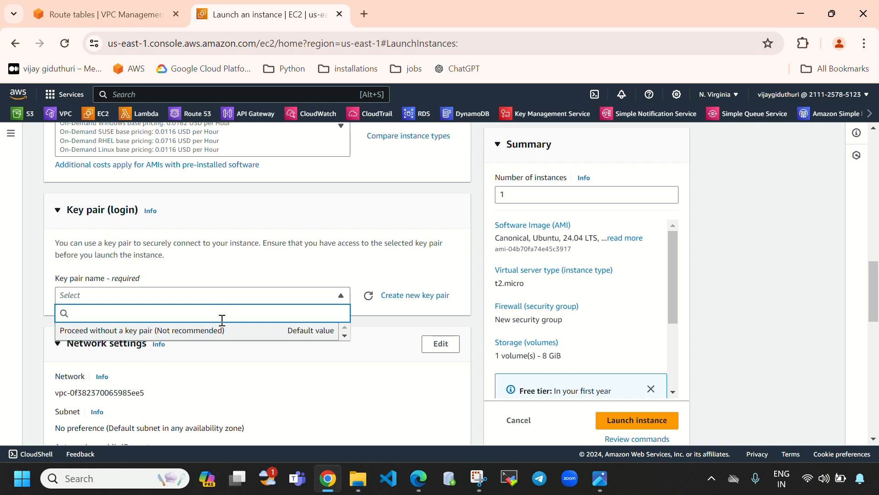
click(421, 298)
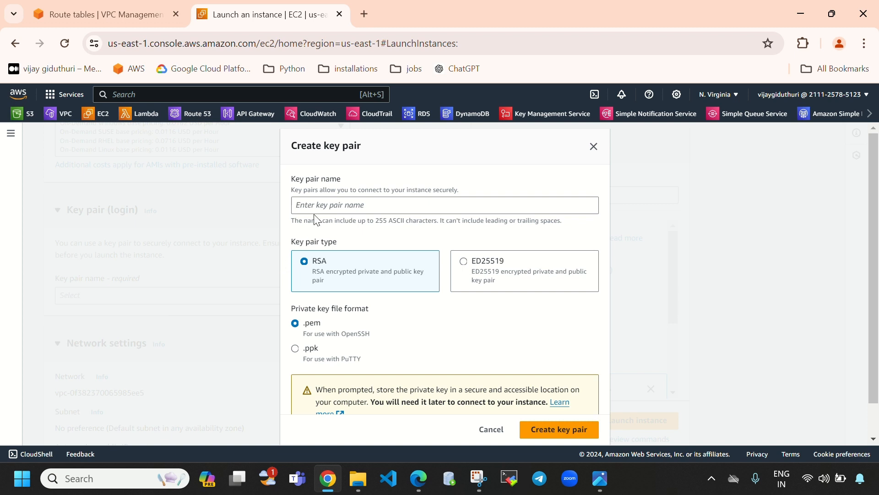
click(318, 210)
text(demo-kw)
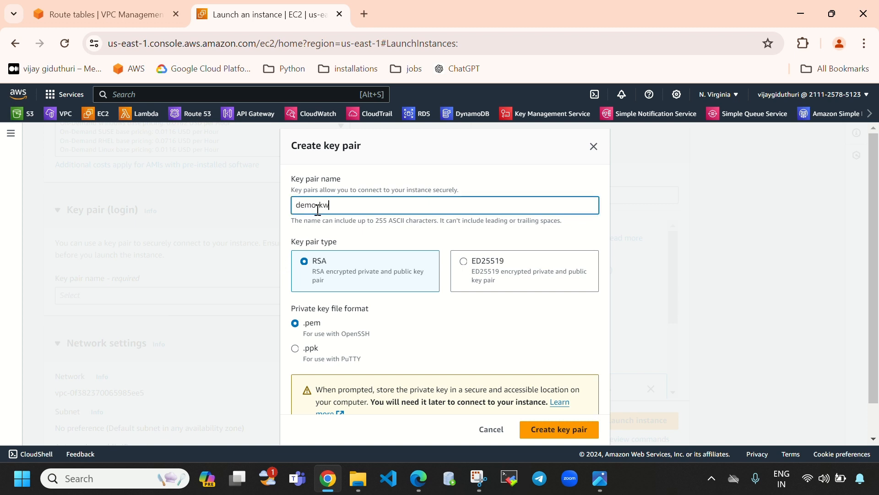
key(BackSpace)
key(BackSpace)
key(BackSpace)
key(BackSpace)
key(BackSpace)
key(BackSpace)
key(BackSpace)
text(custom-key)
scroll(539, 349, down, 1)
click(570, 422)
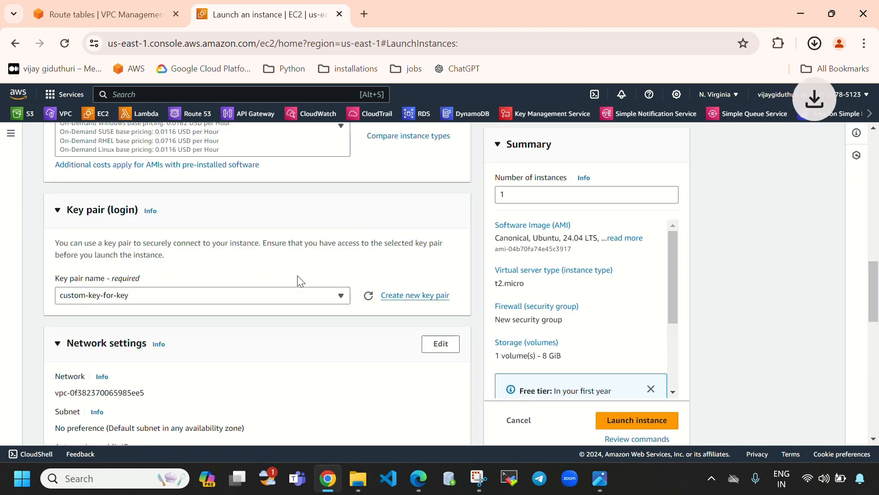
Review the chosen image, instance type and key pair, and set the instance's VPC to custom-vpc in the network settings.
scroll(269, 219, up, 4)
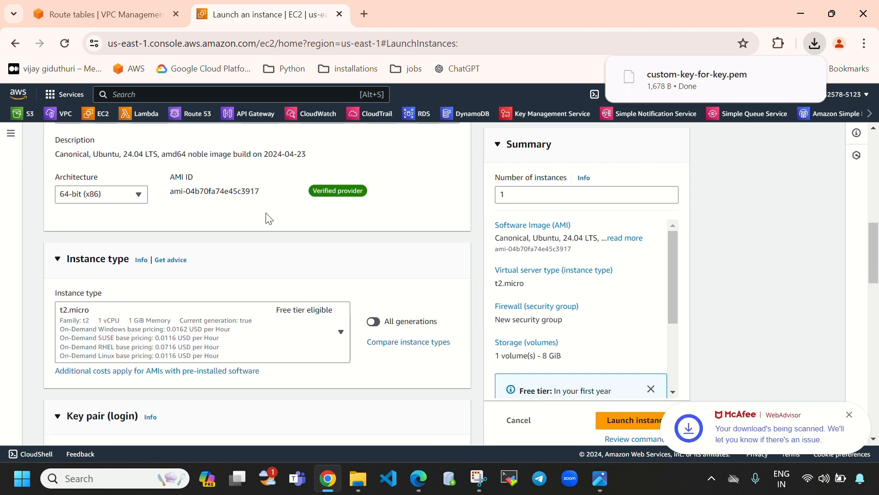
scroll(333, 342, up, 4)
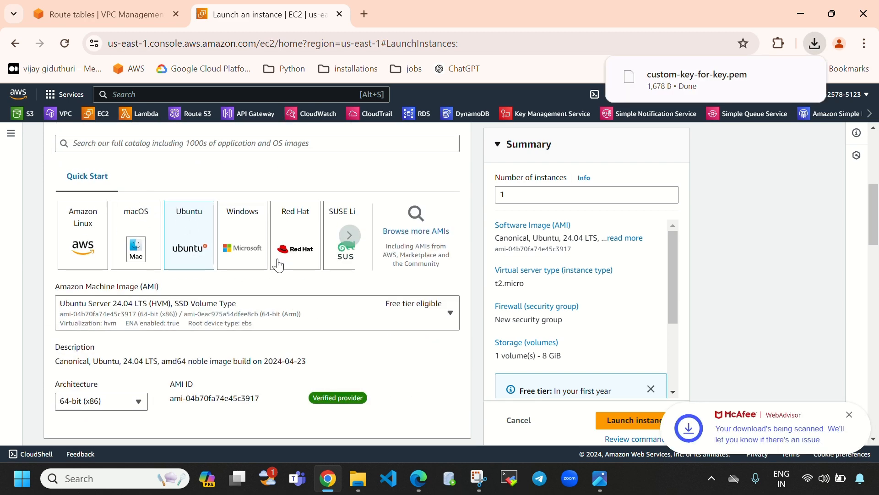
scroll(247, 330, up, 3)
scroll(229, 364, down, 10)
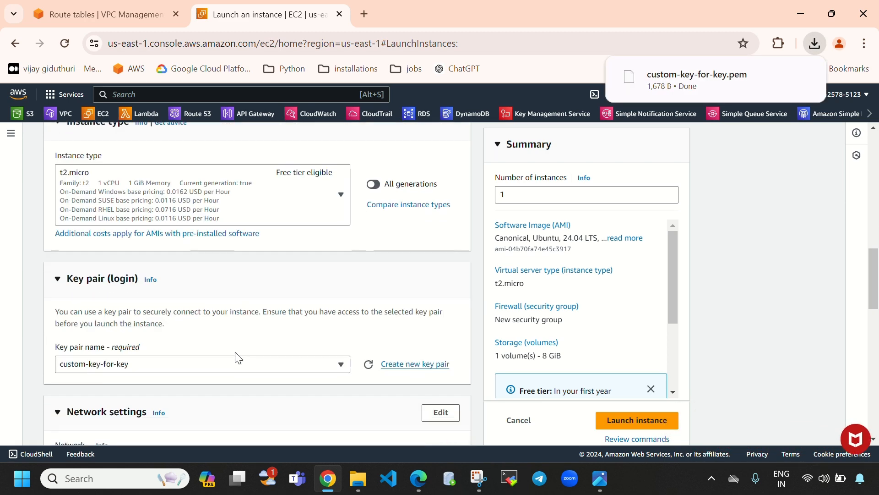
scroll(242, 353, down, 3)
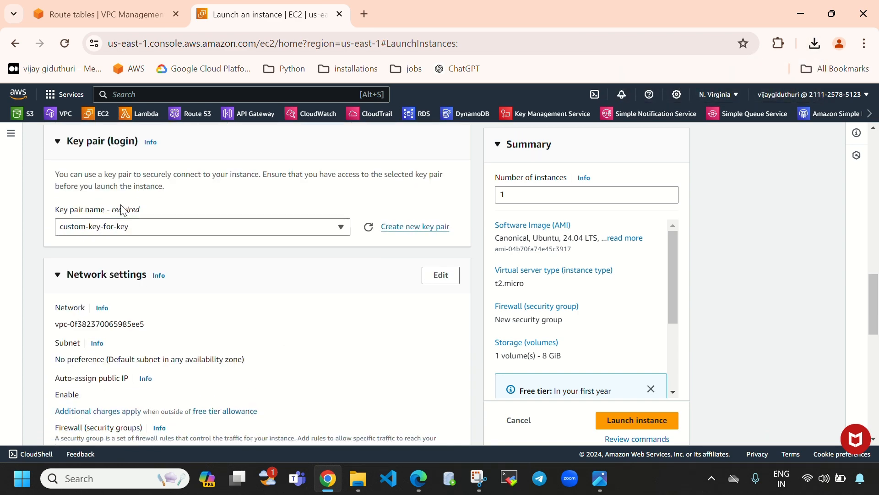
scroll(319, 332, down, 2)
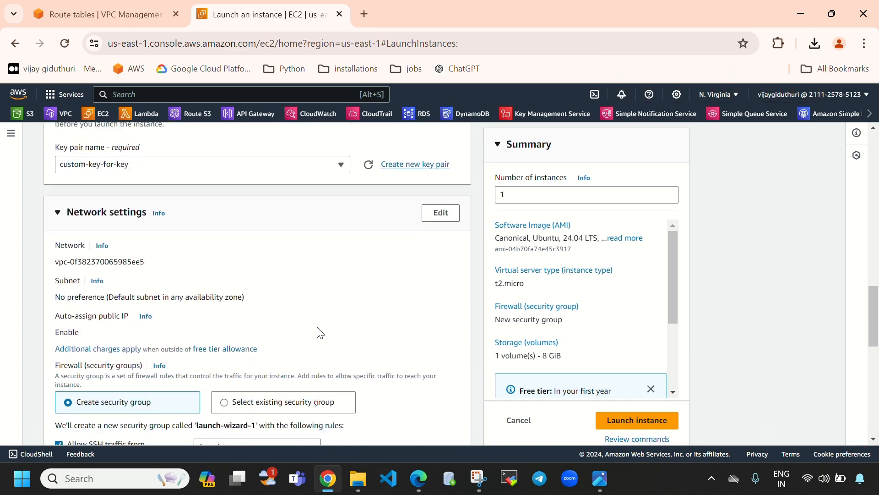
click(441, 206)
click(204, 262)
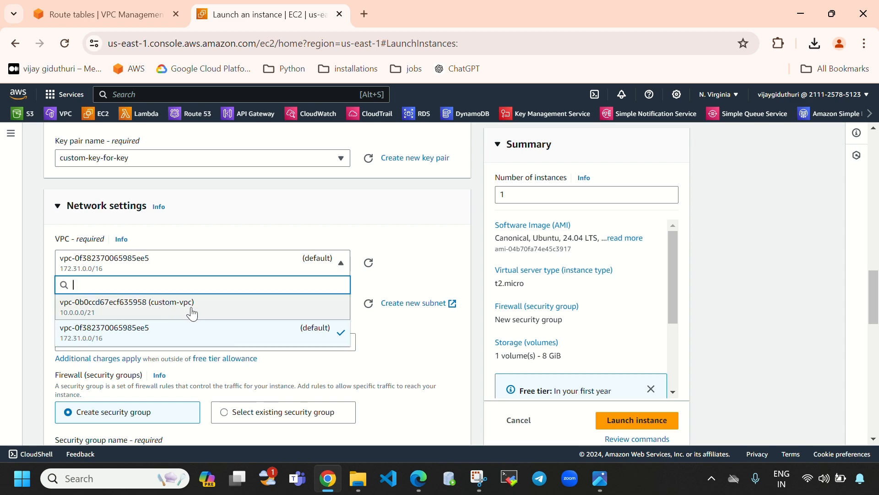
click(197, 316)
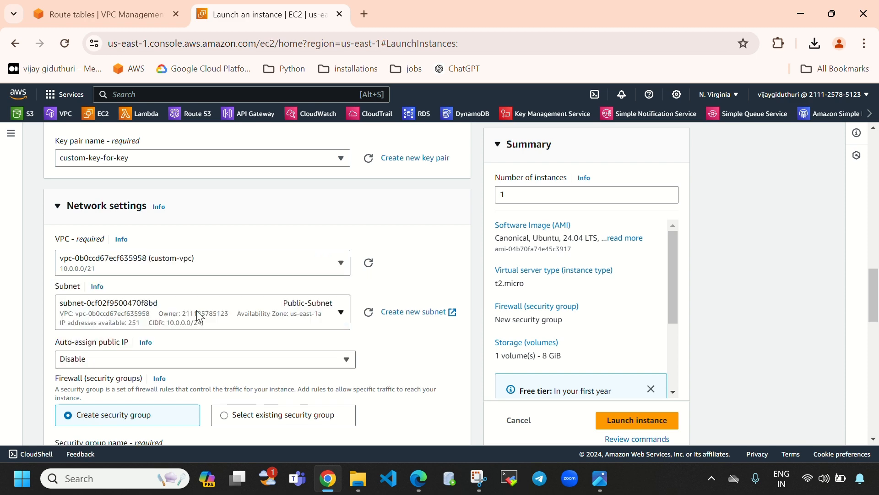
Check the VPC list in the other browser tab, and choose Public-Subnet as the new instance's subnet.
click(102, 16)
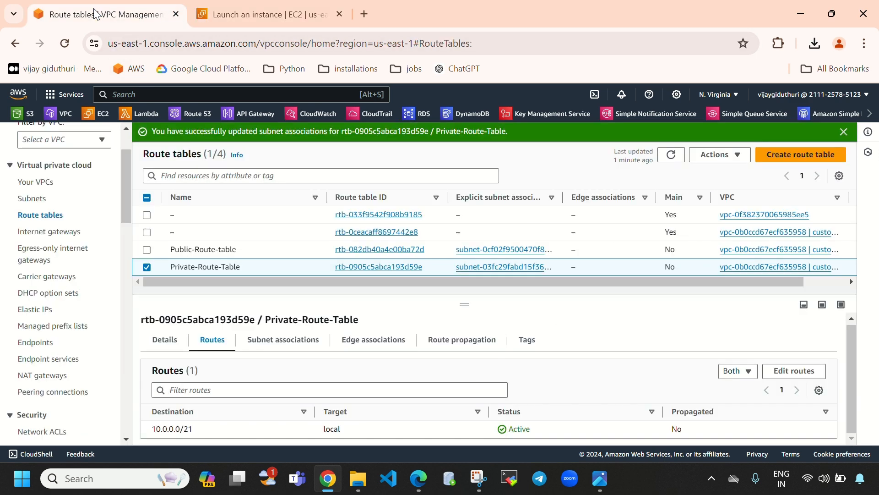
click(51, 187)
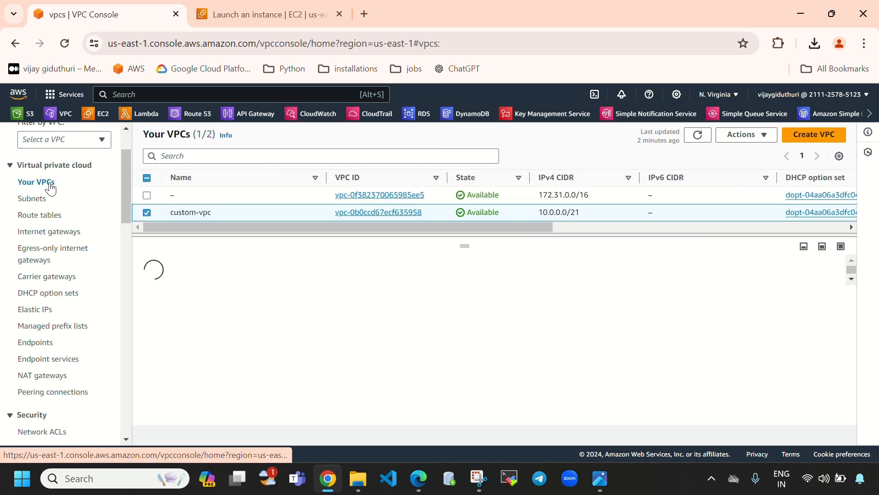
click(266, 14)
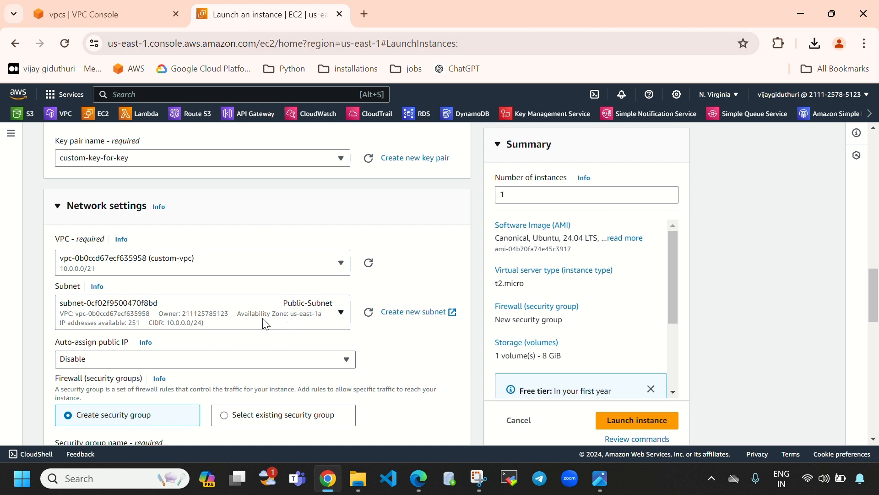
click(273, 324)
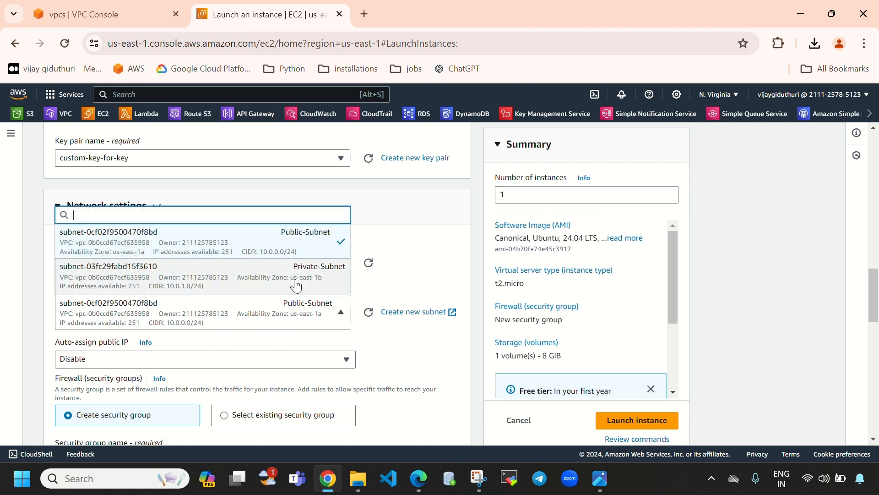
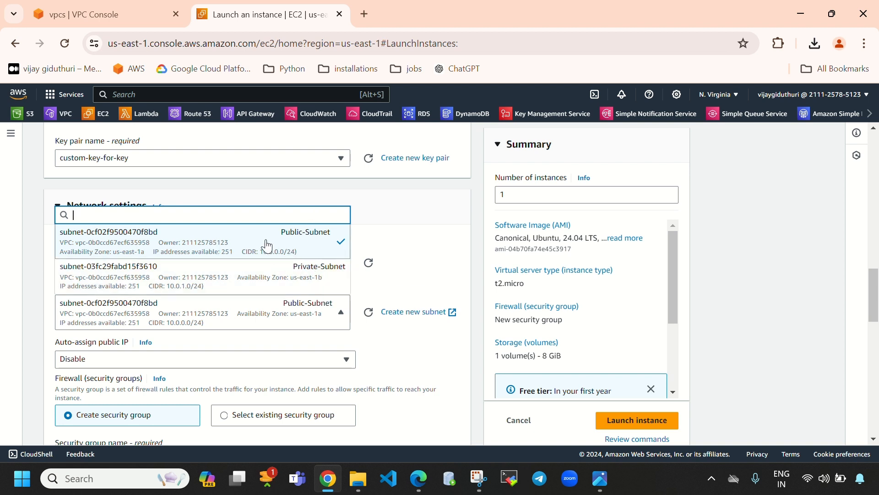
click(319, 240)
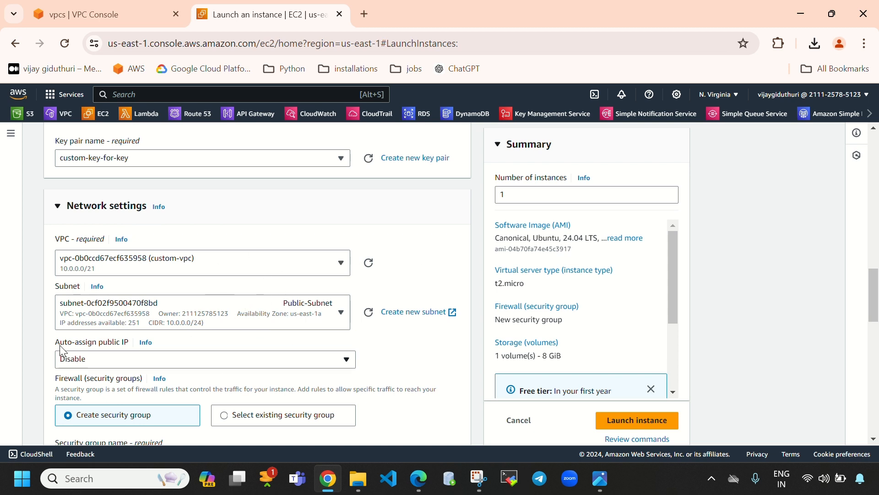
drag(55, 344, 156, 363)
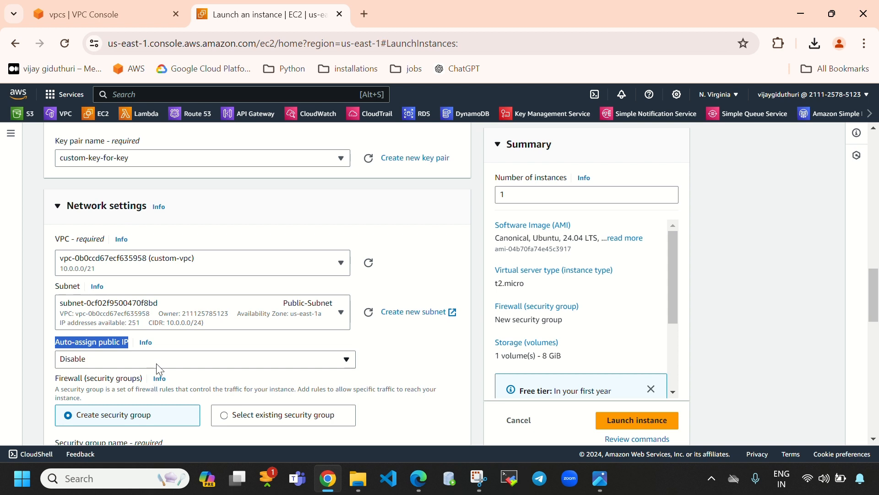
Try switching the instance's auto-assign public IP setting between Enable and Disable, ending on Disable.
click(156, 364)
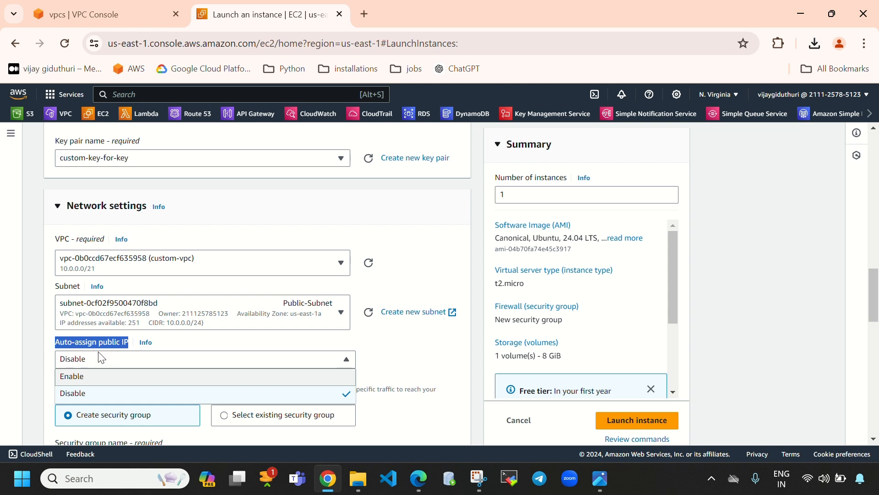
click(97, 378)
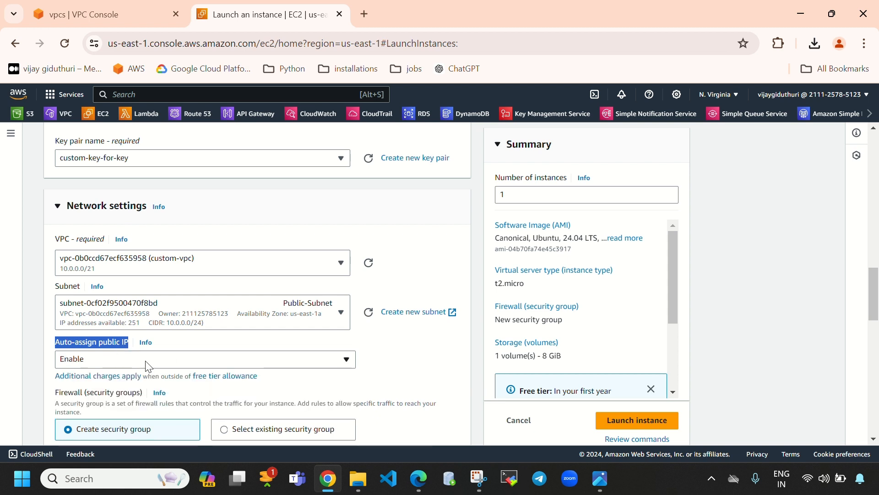
click(147, 364)
click(111, 392)
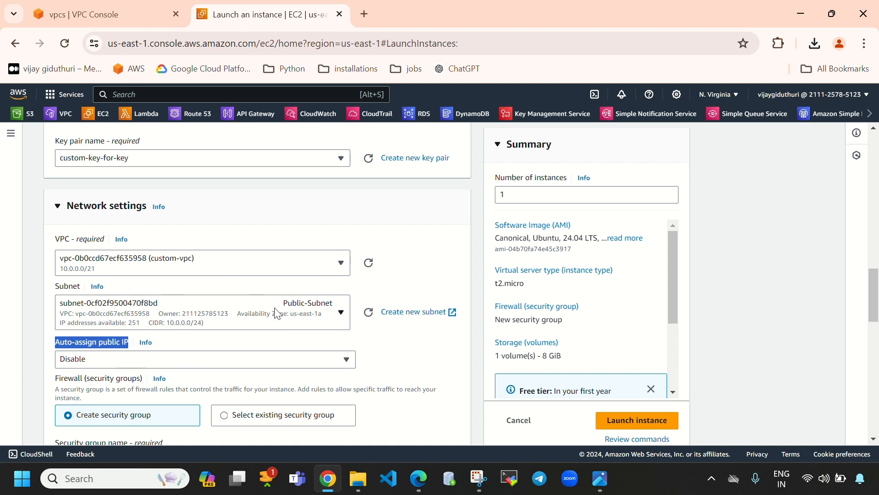
click(322, 361)
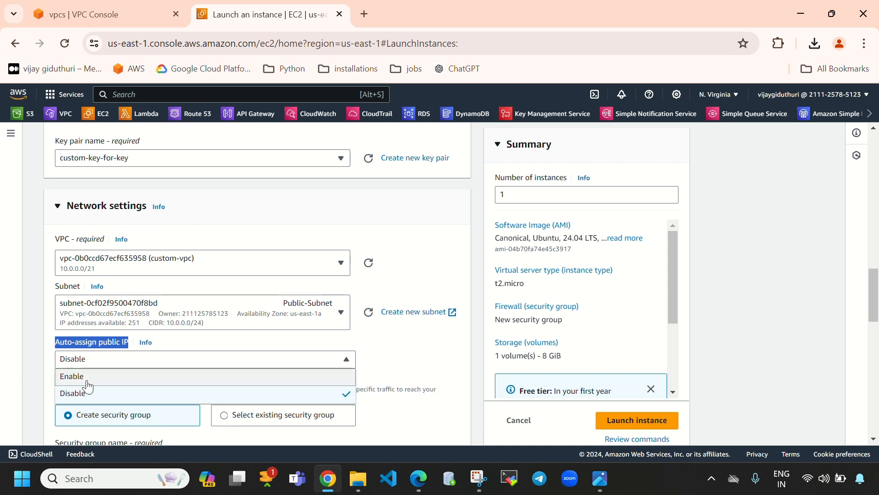
click(87, 382)
click(157, 360)
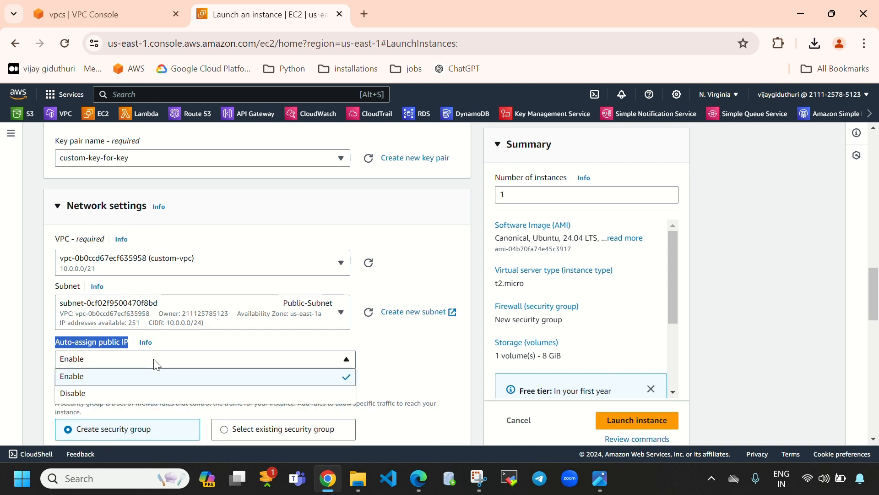
click(140, 396)
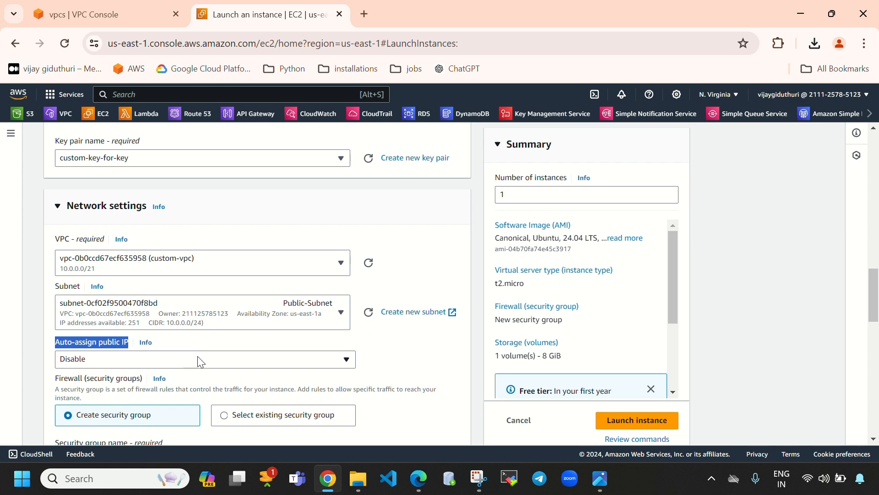
In the VPC console, enable auto-assign public IPv4 address in Public-Subnet's settings and save the change.
click(105, 14)
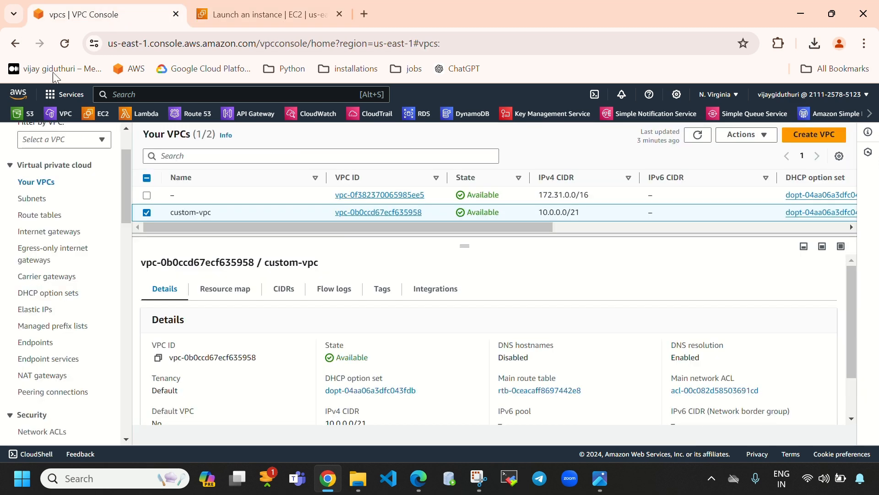
click(28, 199)
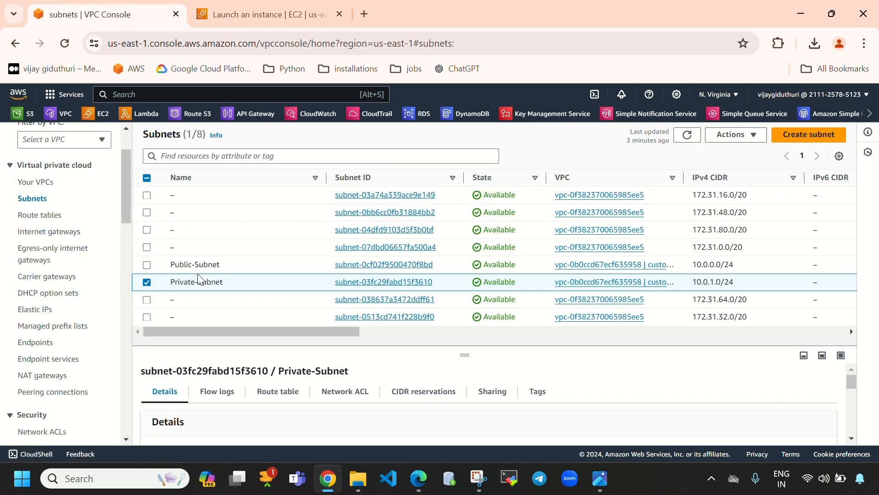
click(147, 281)
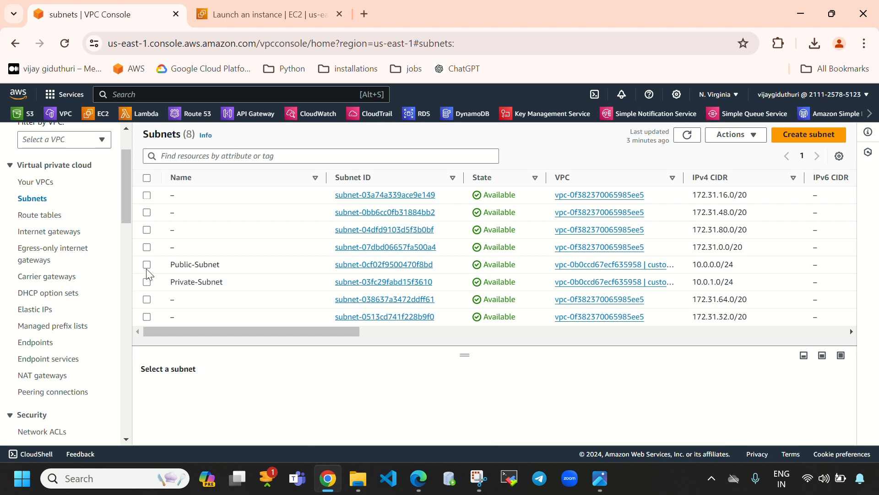
click(146, 265)
click(266, 15)
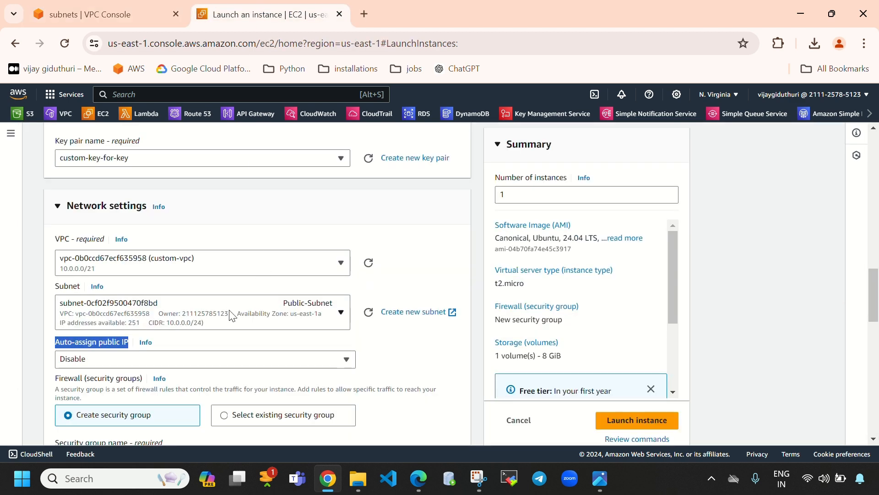
click(121, 14)
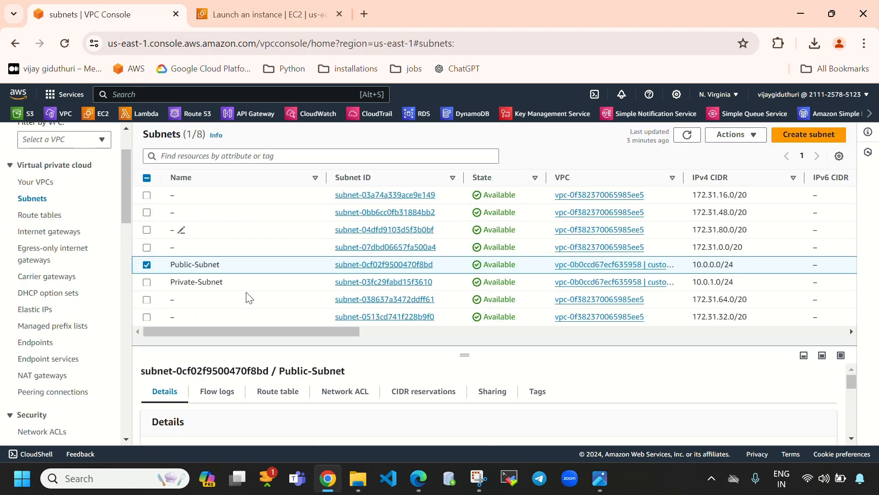
click(752, 143)
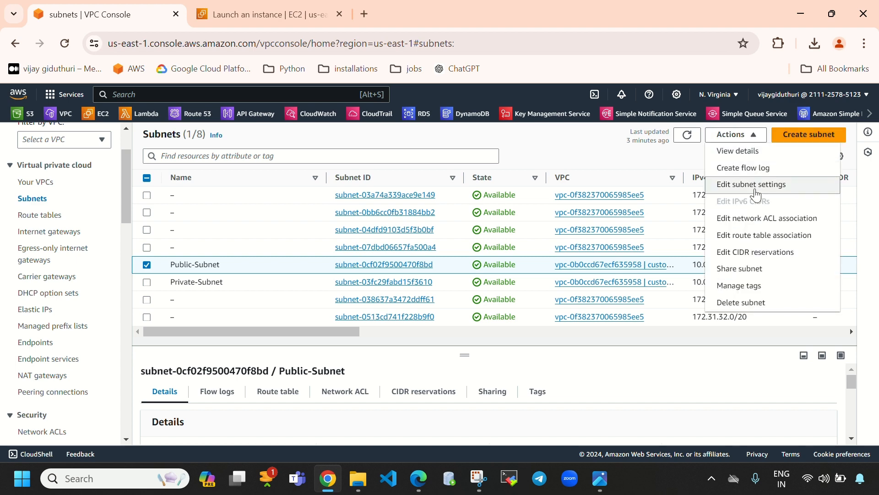
click(774, 185)
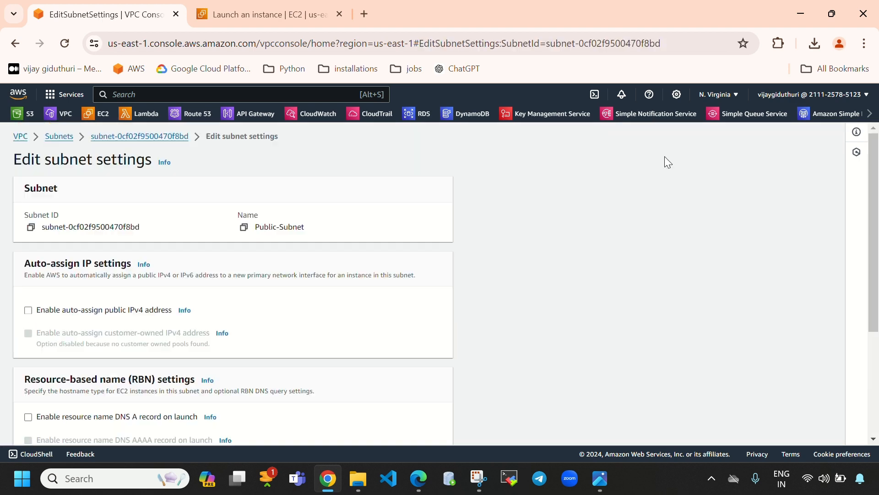
click(28, 311)
scroll(184, 339, down, 3)
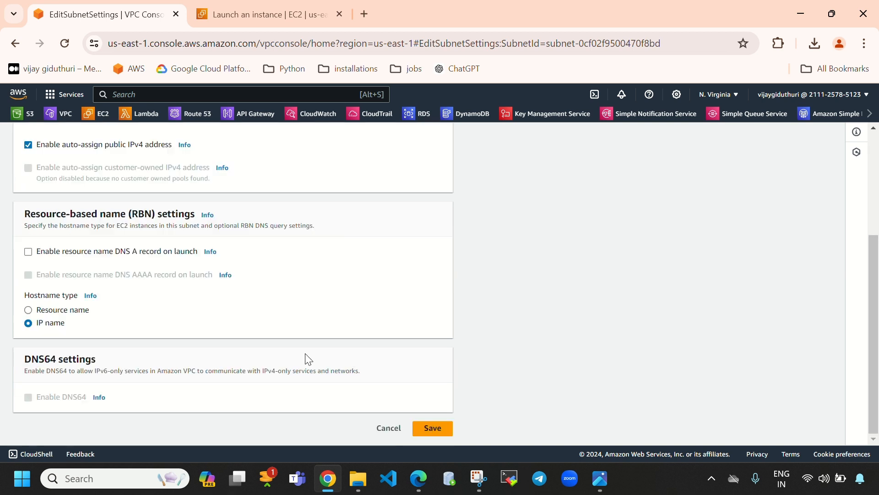
click(432, 430)
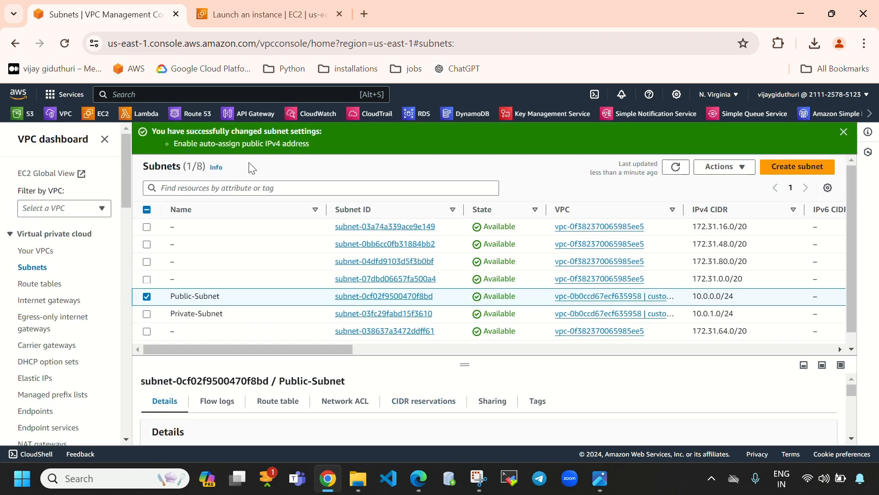
Reload the instance launch form so it picks up the subnet change, and review the updated subnet setting in the VPC console.
click(269, 22)
scroll(261, 297, up, 7)
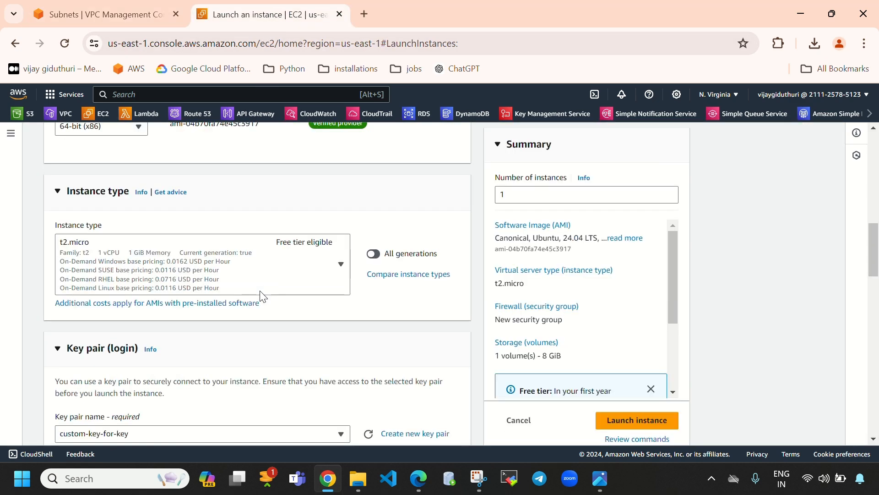
scroll(257, 297, up, 10)
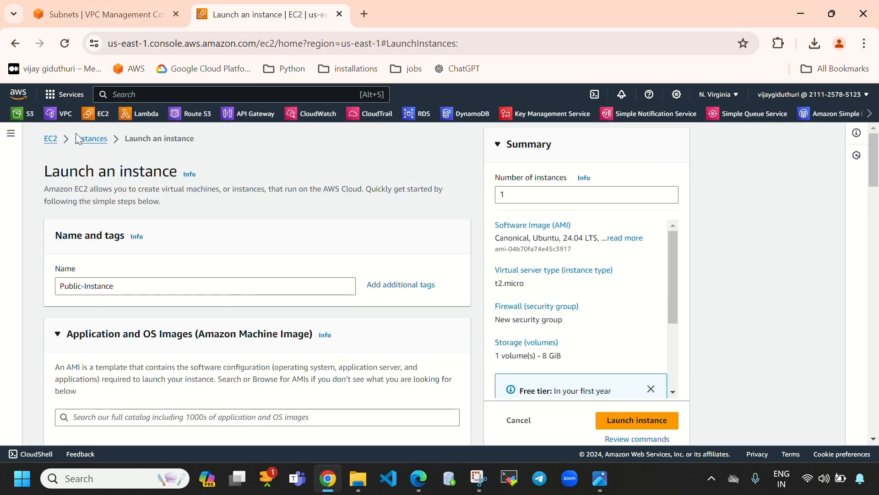
click(64, 43)
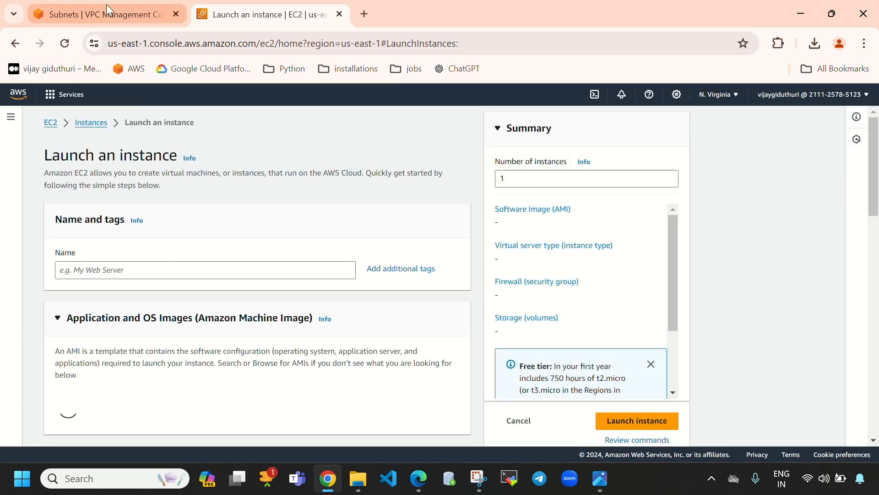
click(106, 6)
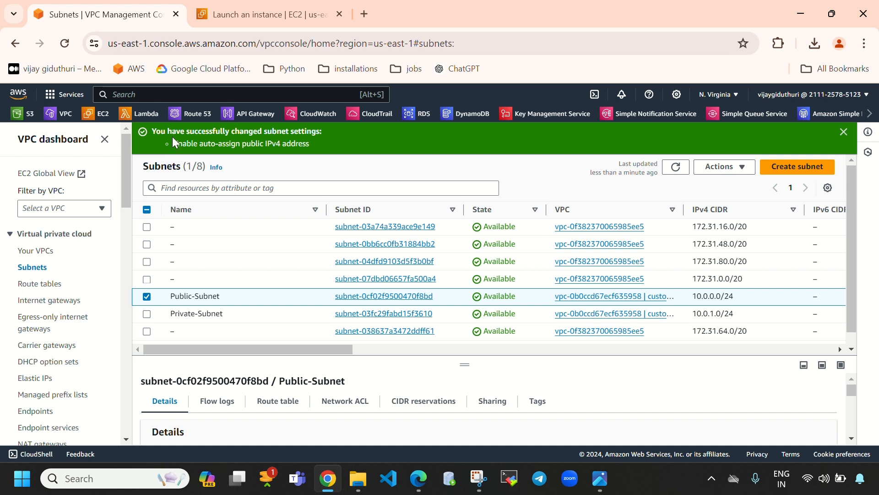
drag(172, 137, 309, 141)
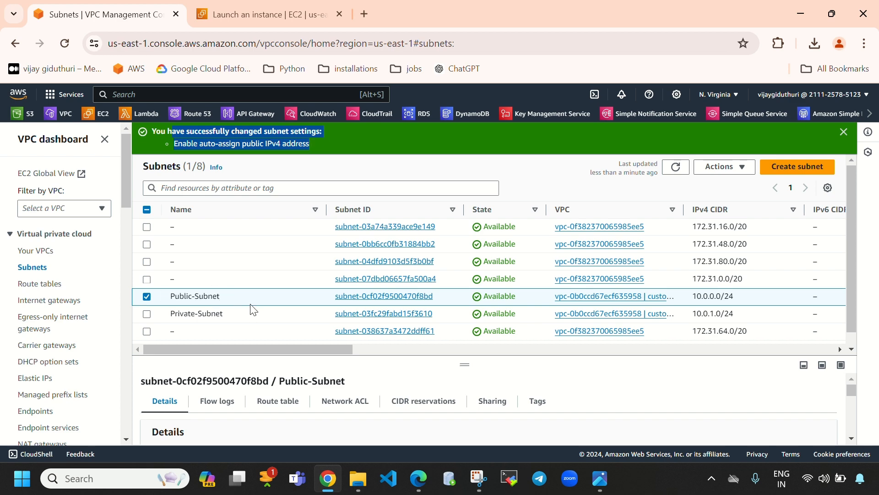
click(273, 14)
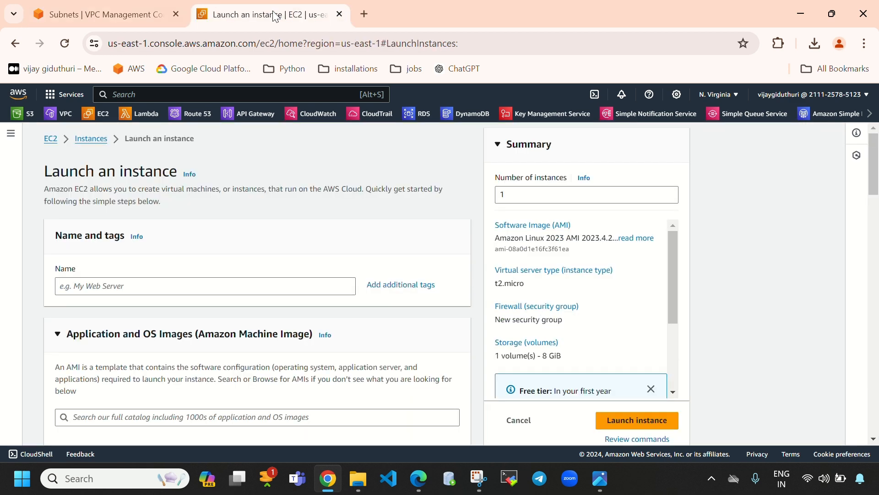
Name the new instance Public-Subnet and choose the Ubuntu Server 24.04 LTS image.
click(196, 288)
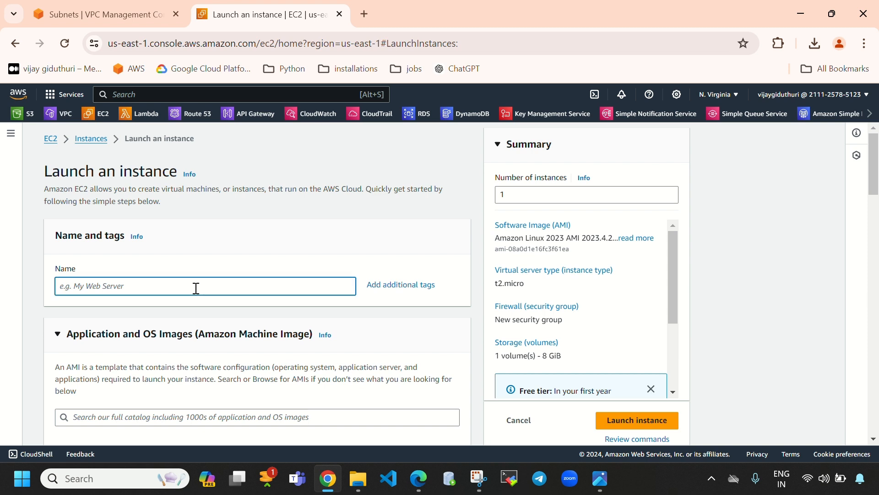
text(Public0)
key(BackSpace)
text(-Subnet)
scroll(196, 288, down, 4)
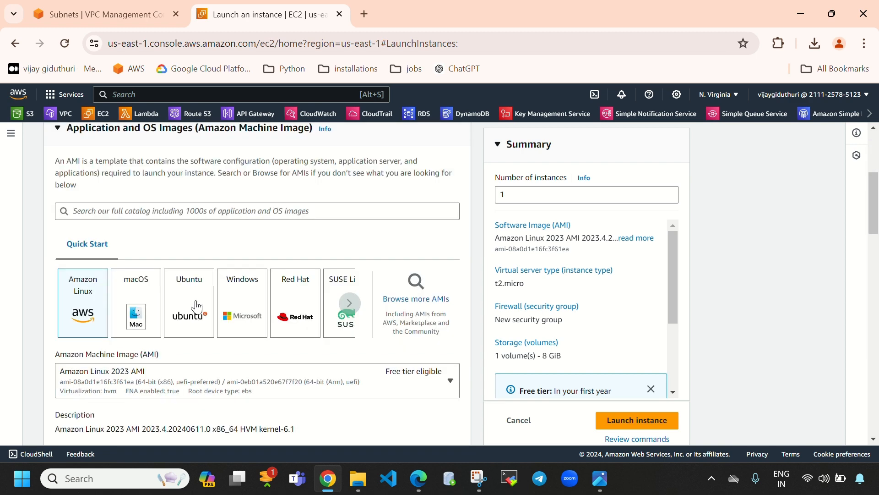
click(196, 306)
Select the existing custom-key-for-key key pair for the instance login.
scroll(247, 295, down, 5)
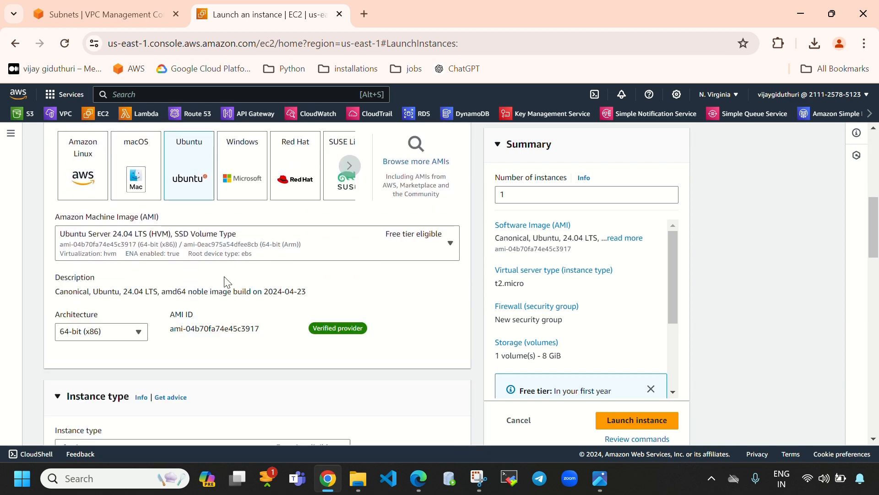
scroll(241, 284, down, 2)
scroll(197, 301, down, 3)
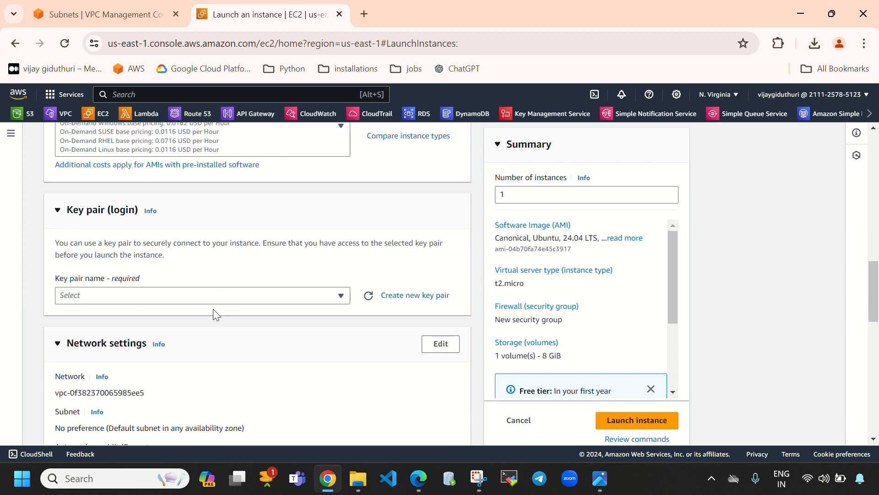
click(208, 295)
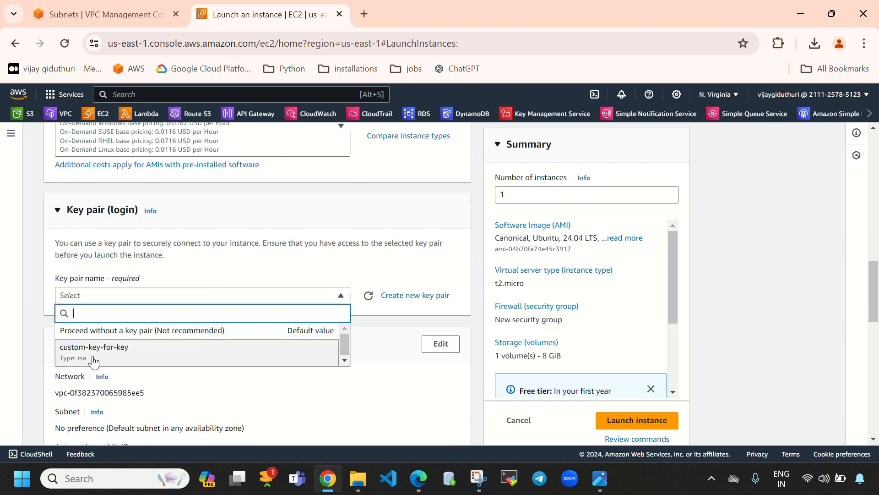
click(148, 356)
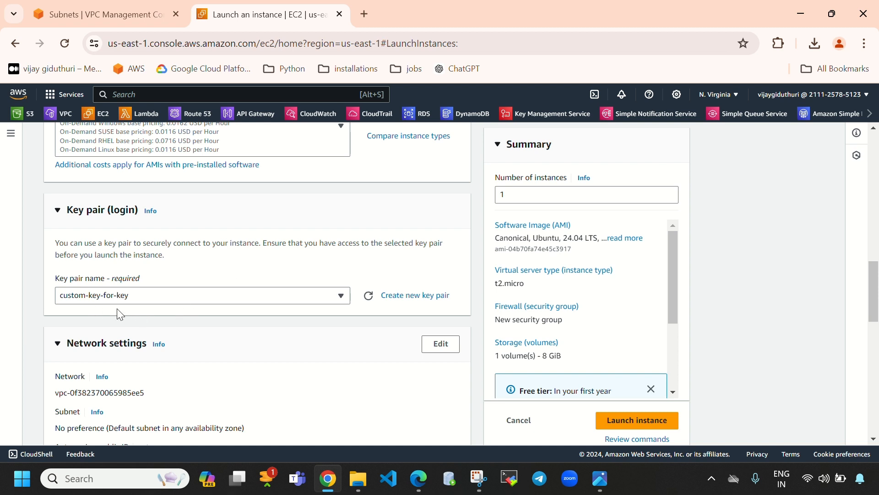
Edit the instance's network settings to use custom-vpc as the VPC and Public-Subnet as the subnet.
scroll(231, 330, down, 3)
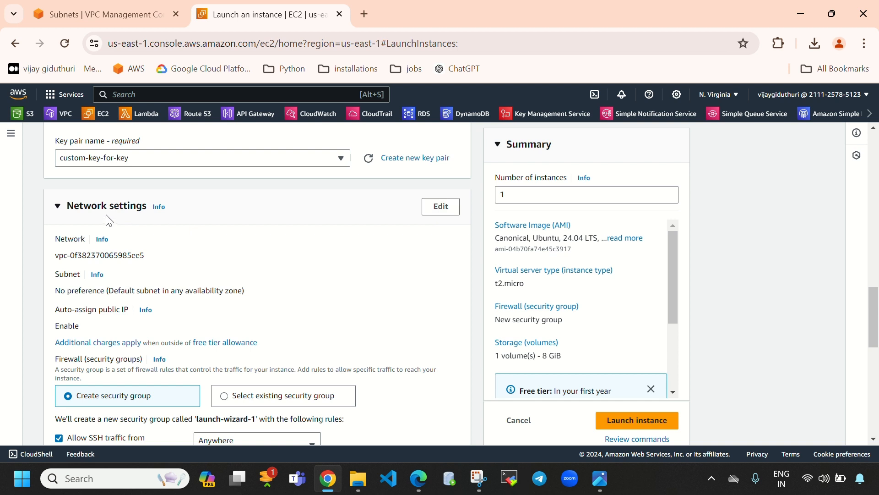
click(441, 209)
click(282, 265)
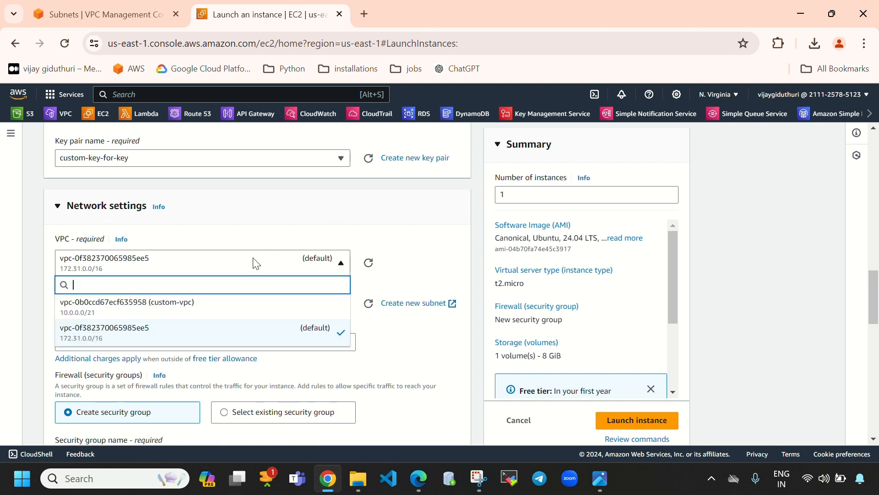
click(187, 314)
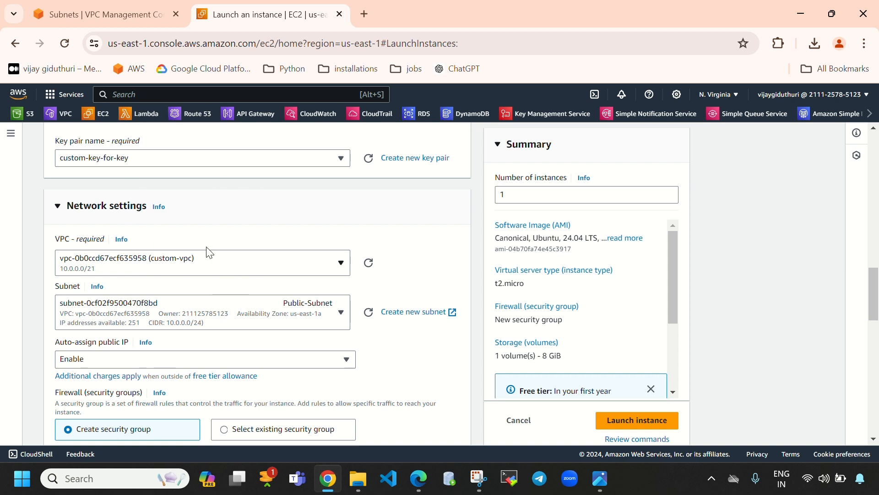
click(270, 316)
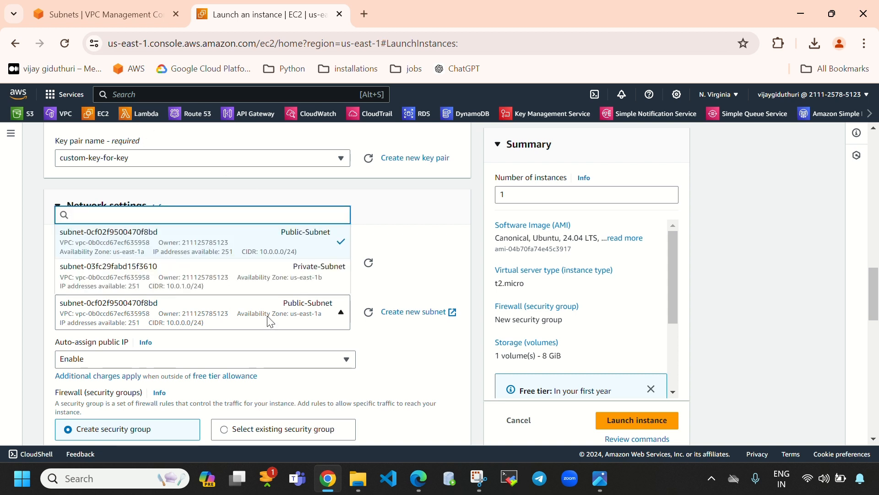
click(292, 248)
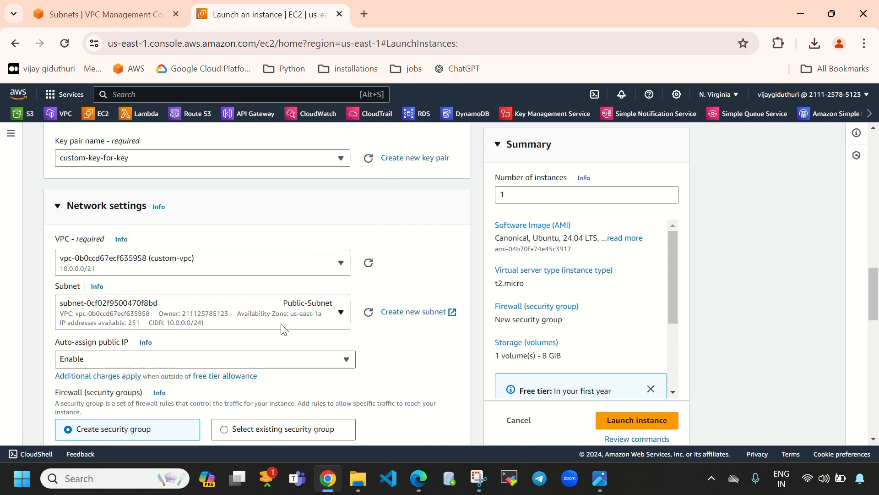
Compare the auto-assign public IP setting for Private-Subnet and Public-Subnet, ending with Public-Subnet selected for the instance.
click(92, 362)
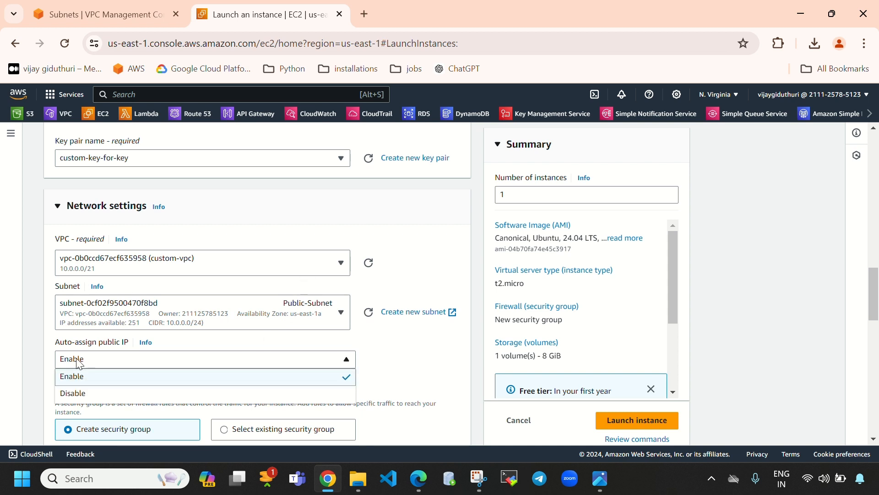
click(424, 345)
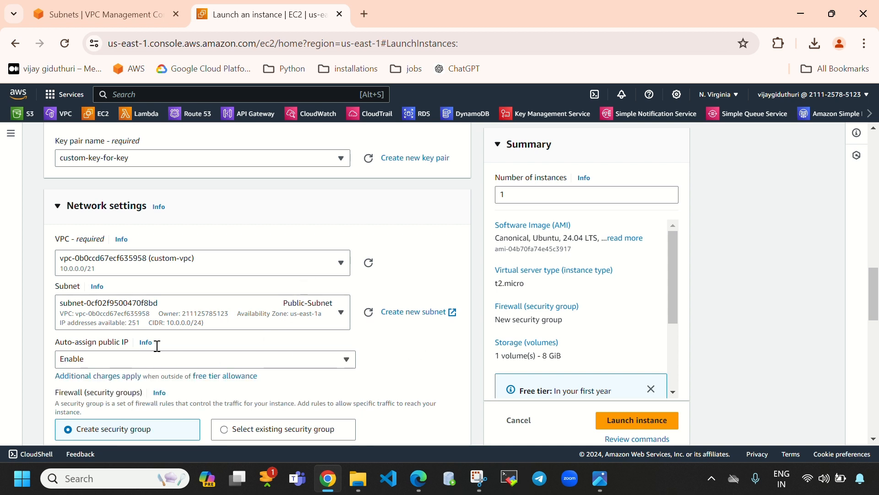
click(251, 317)
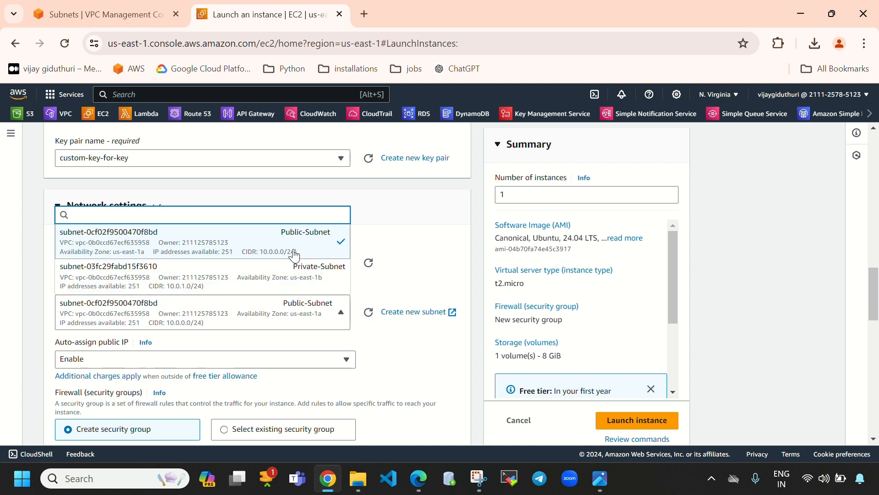
click(287, 272)
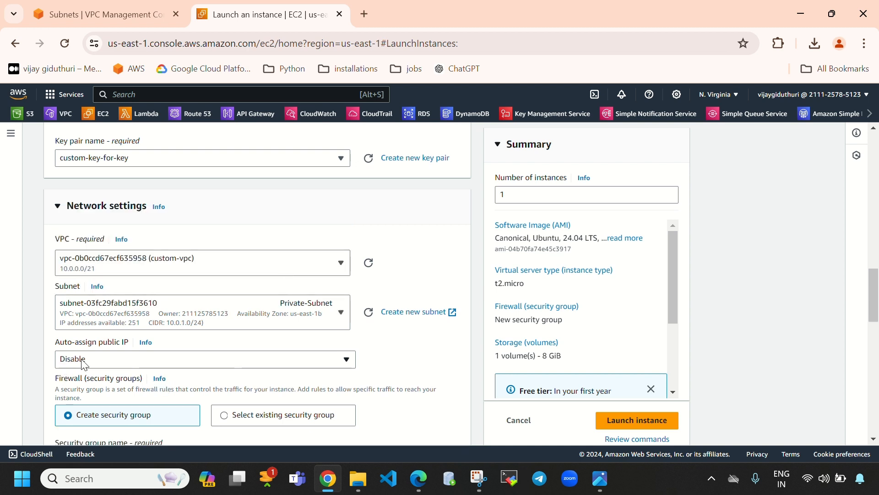
click(237, 314)
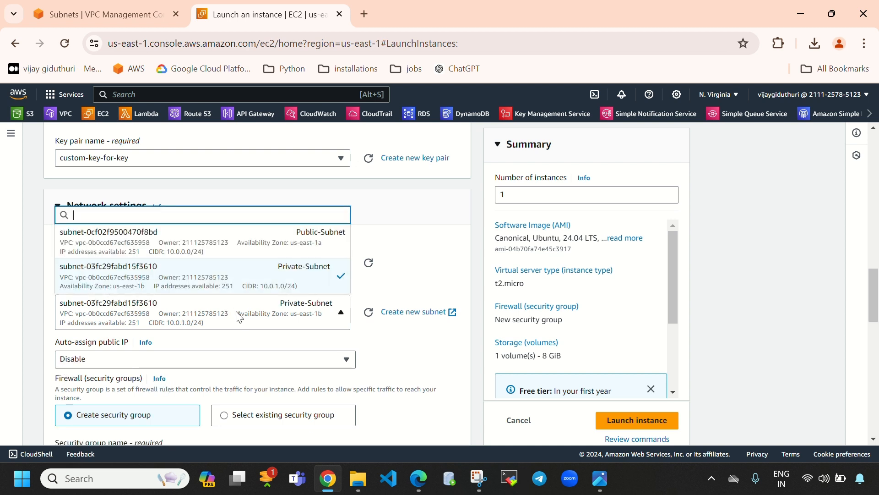
click(265, 232)
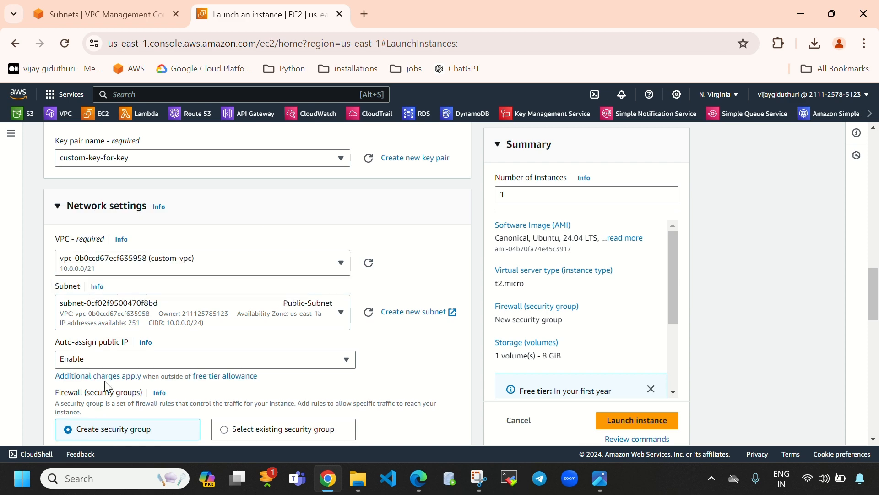
Review Public-Subnet's auto-assign public IPv4 setting in the VPC console and return to the instance launch form.
click(92, 13)
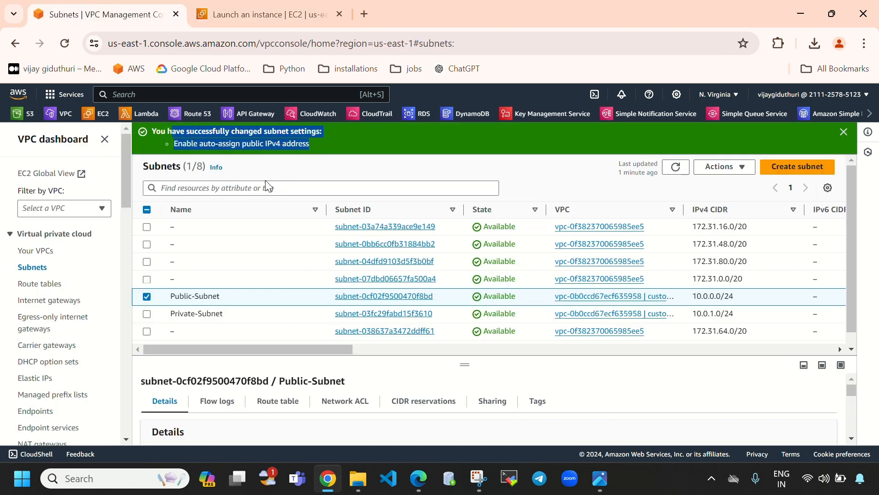
click(723, 168)
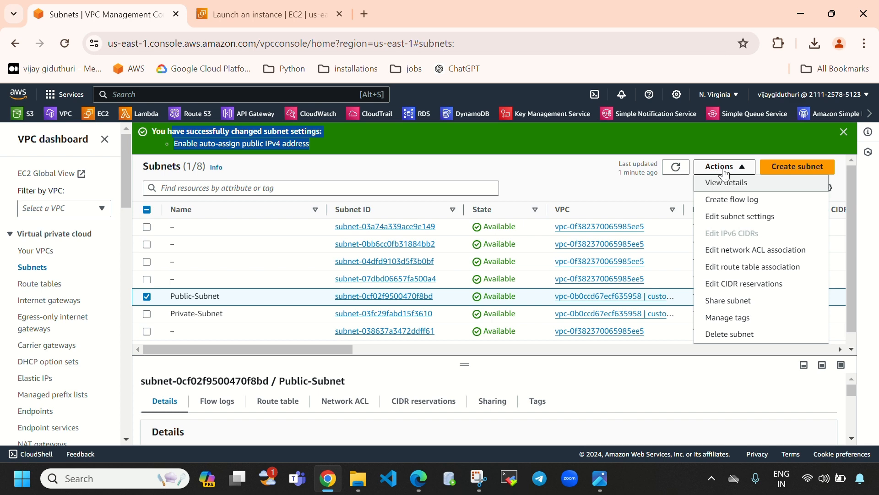
click(735, 218)
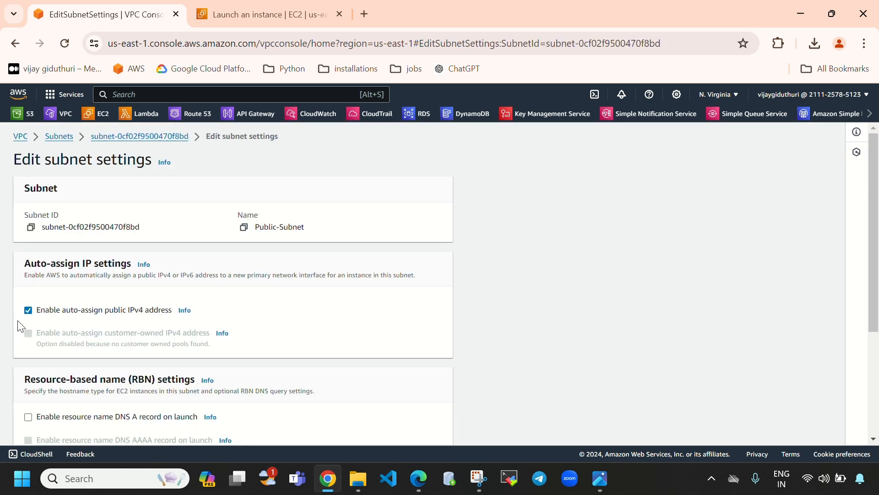
scroll(447, 398, down, 4)
click(448, 427)
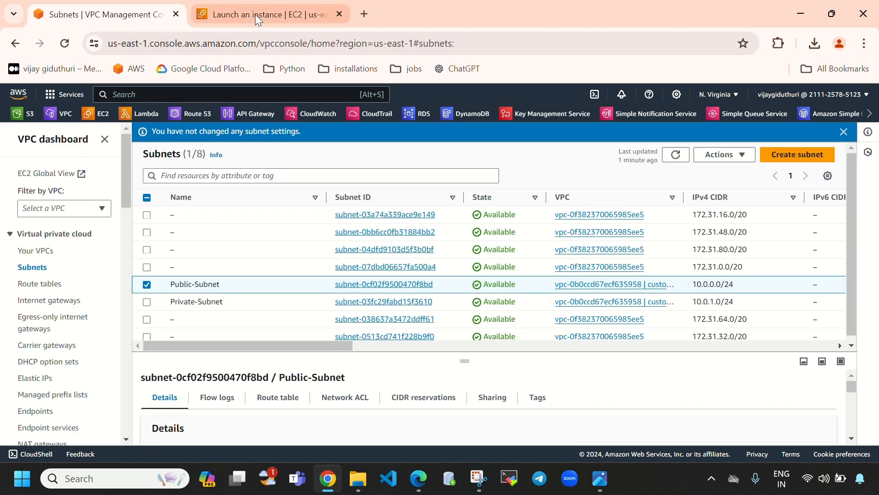
click(255, 15)
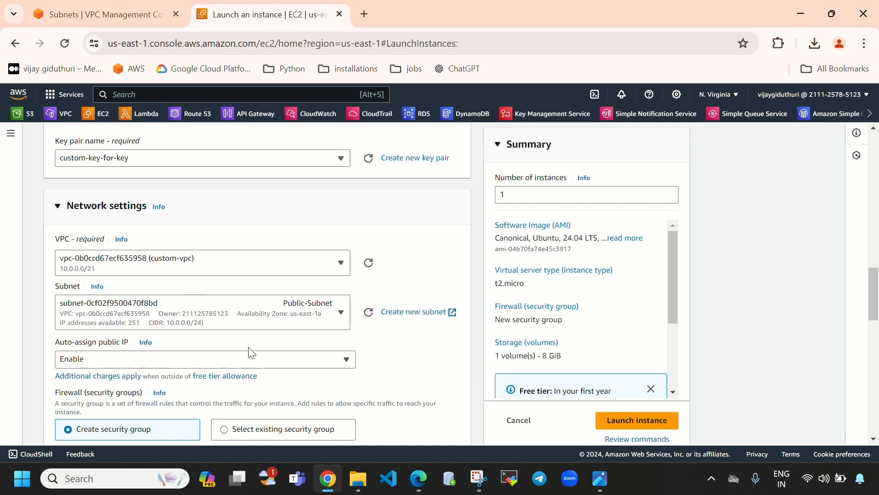
Name the instance's new security group custom-securitygroup-for-ec2.
scroll(251, 352, down, 3)
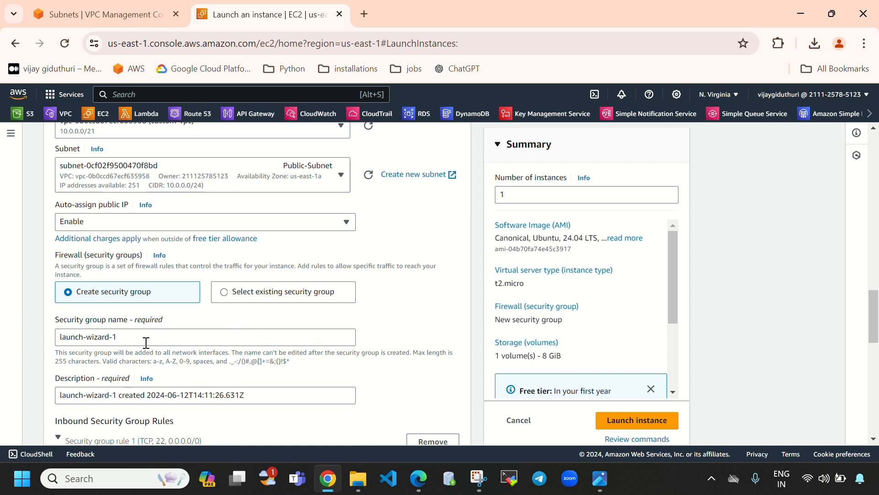
drag(146, 343, 44, 342)
key(BackSpace)
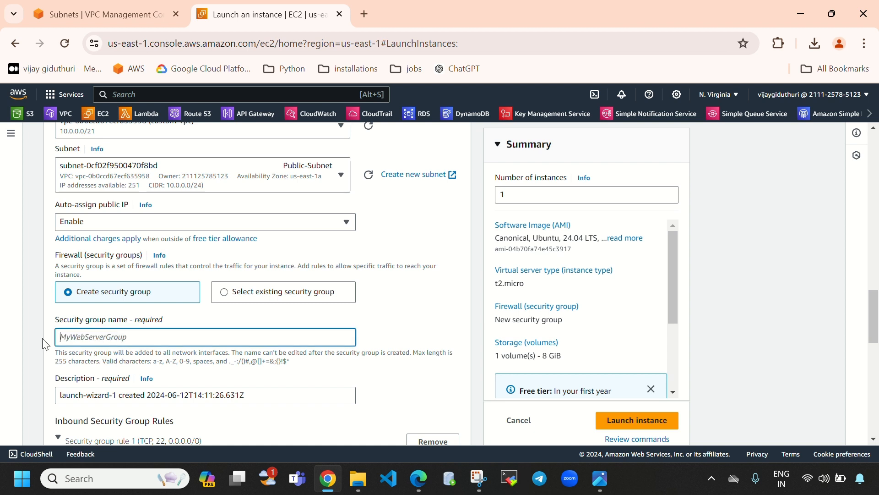
text(cust)
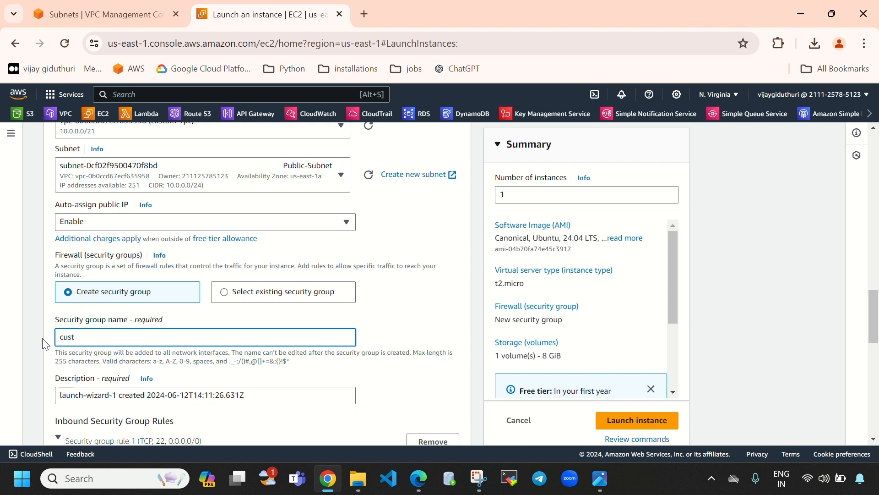
text(om-sec)
text(uritygroup-for-ec2)
Replace the security group name with Custom-SecurityGroup-For-EC2.
drag(197, 340, 56, 341)
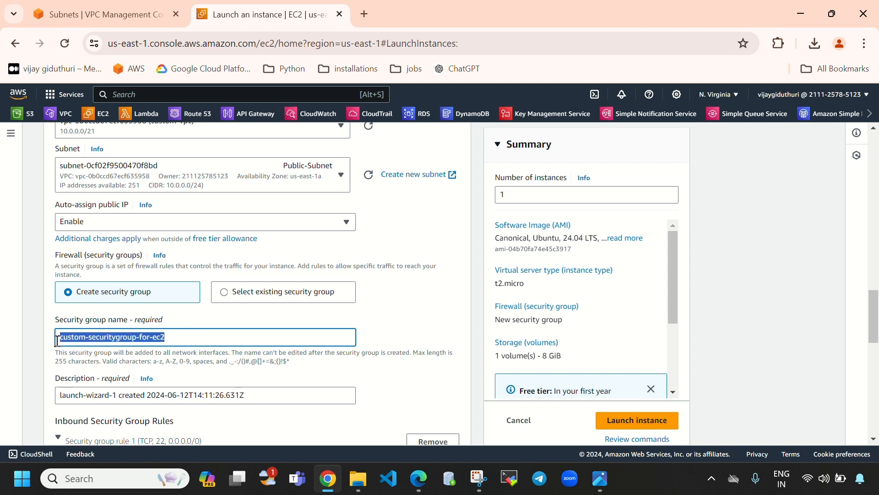
key(BackSpace)
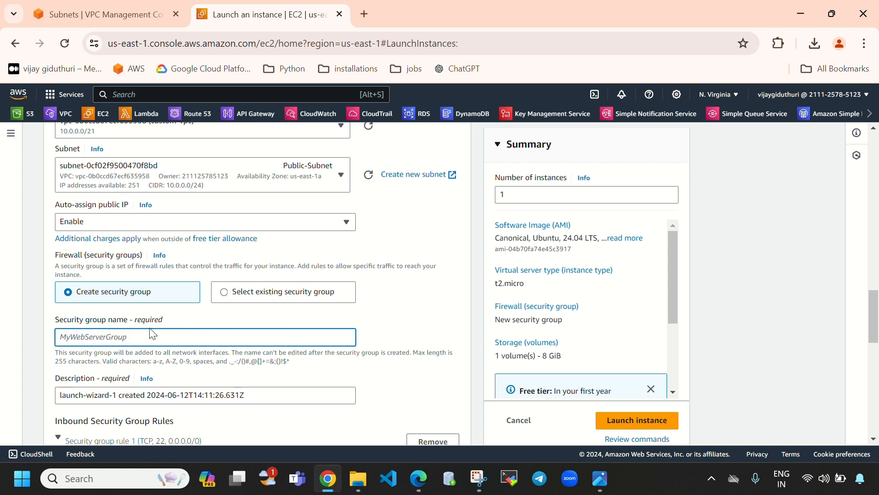
text(cuast)
key(ctrl+a)
text(Custom-SecurityGroup-)
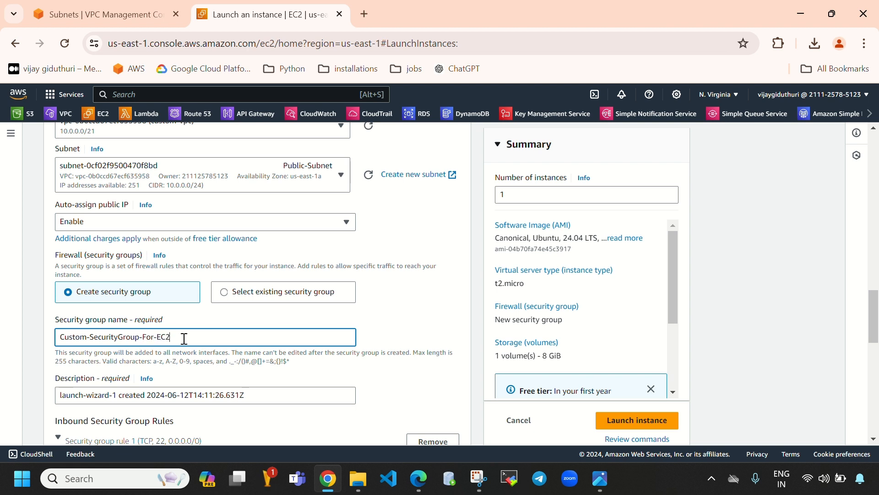
Copy the security group name into its description so it reads Custom-SecurityGroup-For-EC2.
drag(183, 338, 62, 339)
key(ctrl+c)
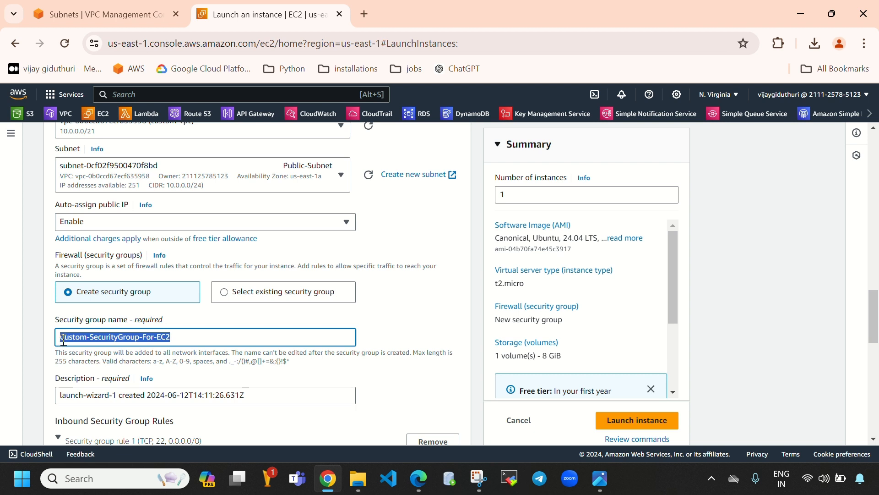
drag(280, 393, 59, 392)
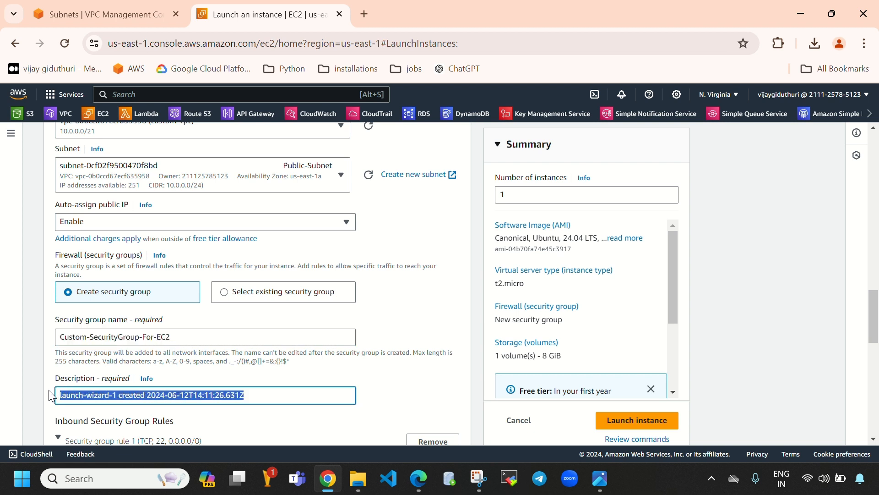
key(BackSpace)
key(ctrl+v)
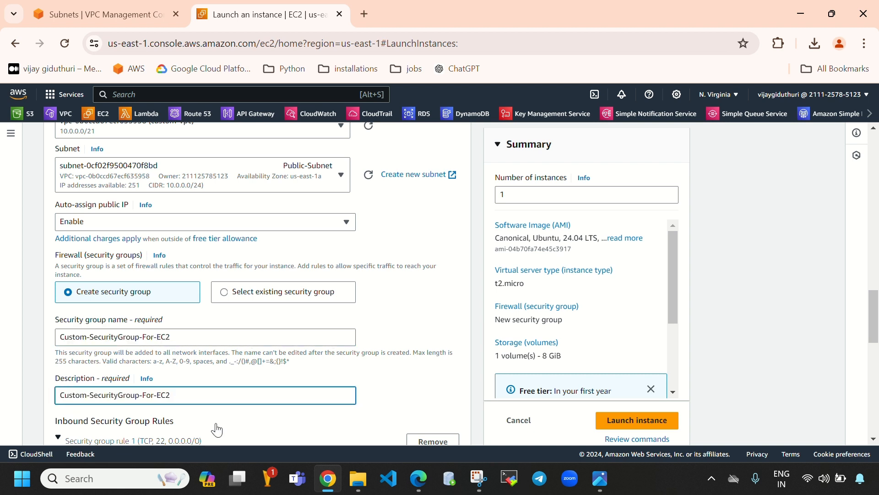
Add a second inbound security group rule of type HTTP below the ssh rule.
scroll(215, 427, down, 3)
scroll(235, 385, down, 2)
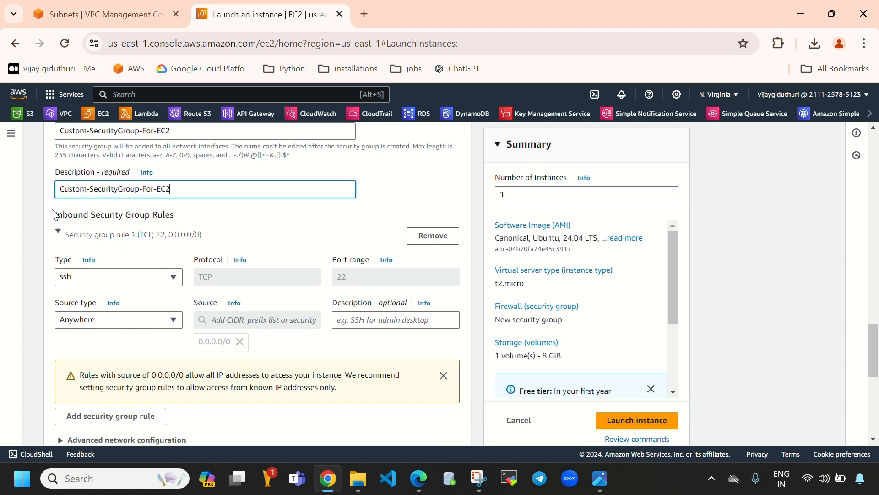
drag(55, 216, 205, 216)
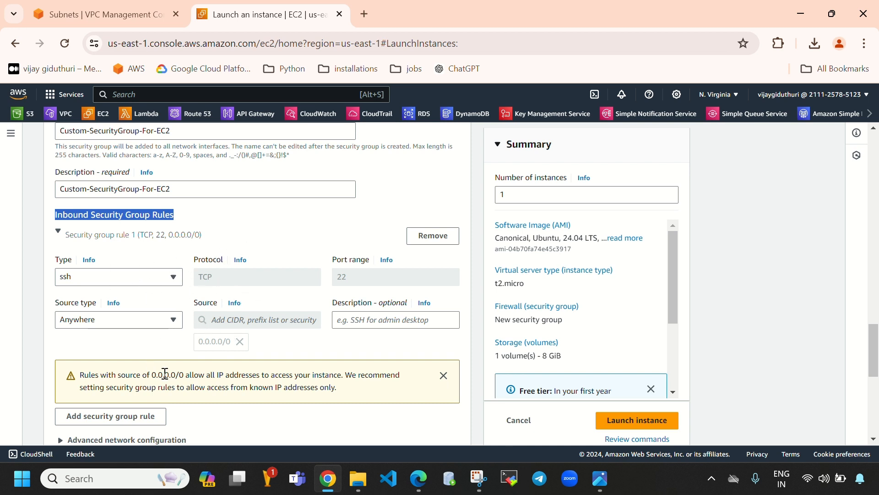
scroll(164, 370, down, 1)
click(123, 348)
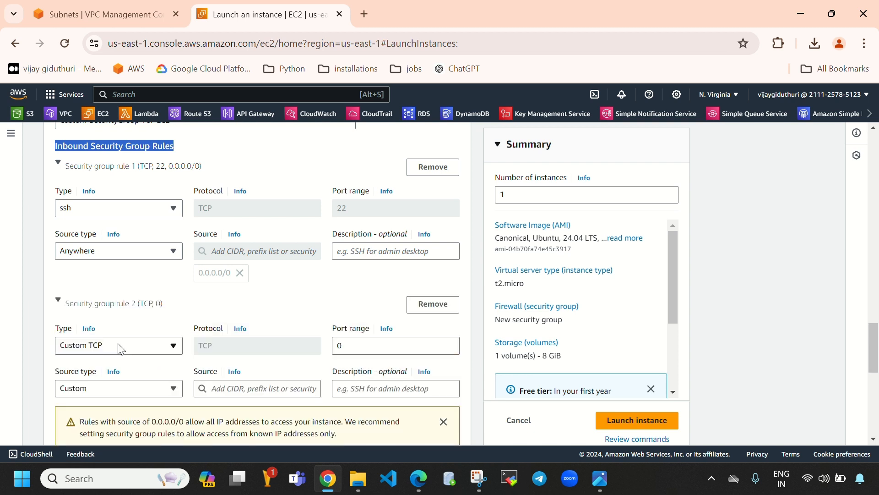
click(120, 350)
scroll(102, 281, down, 3)
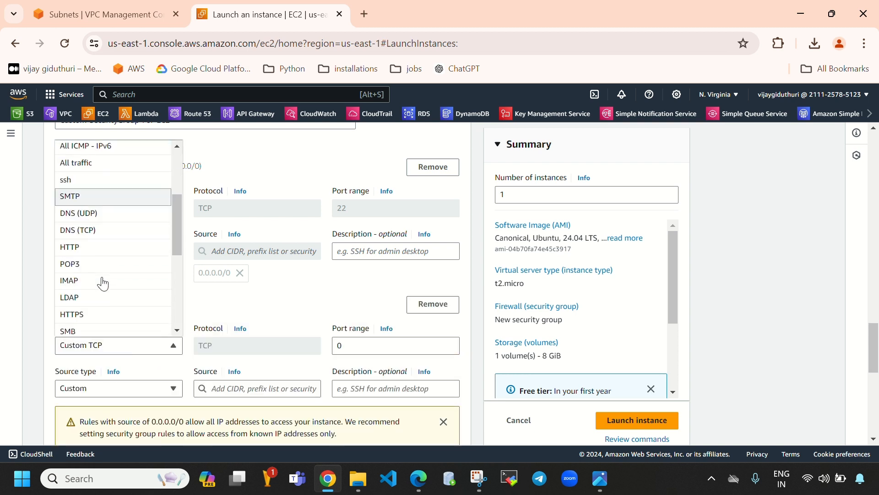
click(104, 247)
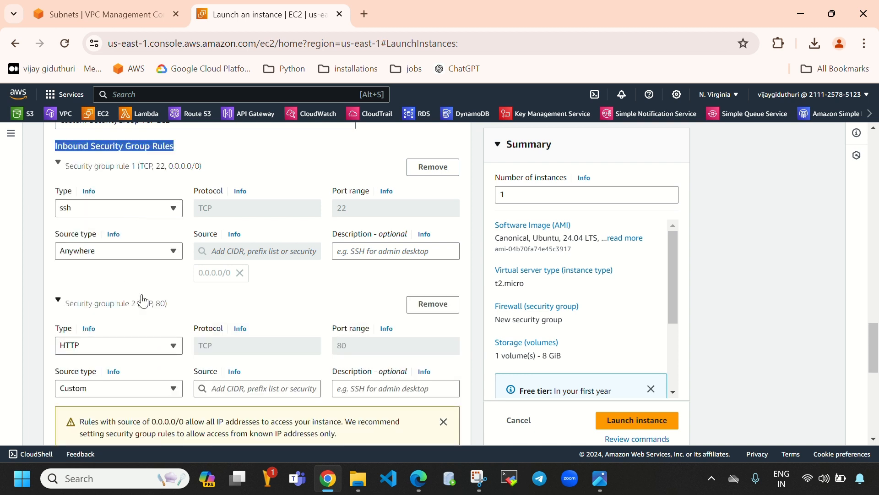
Set the HTTP rule's source to 0.0.0.0/0 with the source type Anywhere.
scroll(143, 302, down, 1)
click(147, 320)
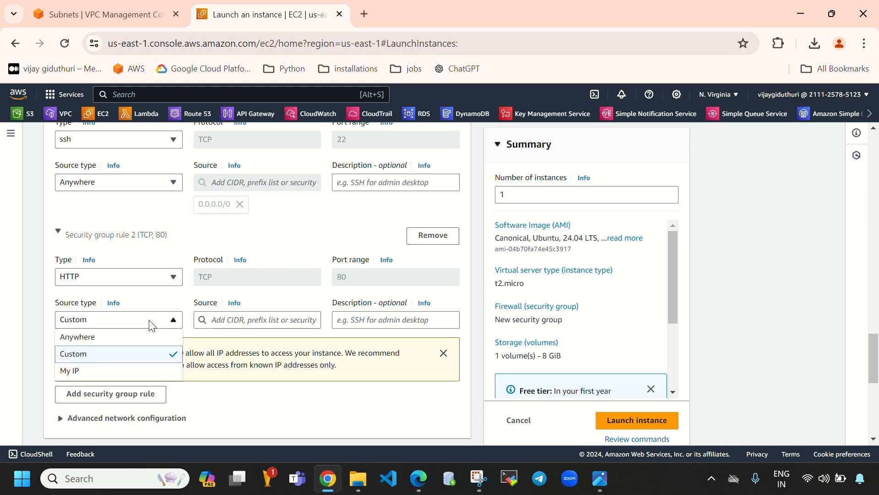
click(226, 316)
click(229, 179)
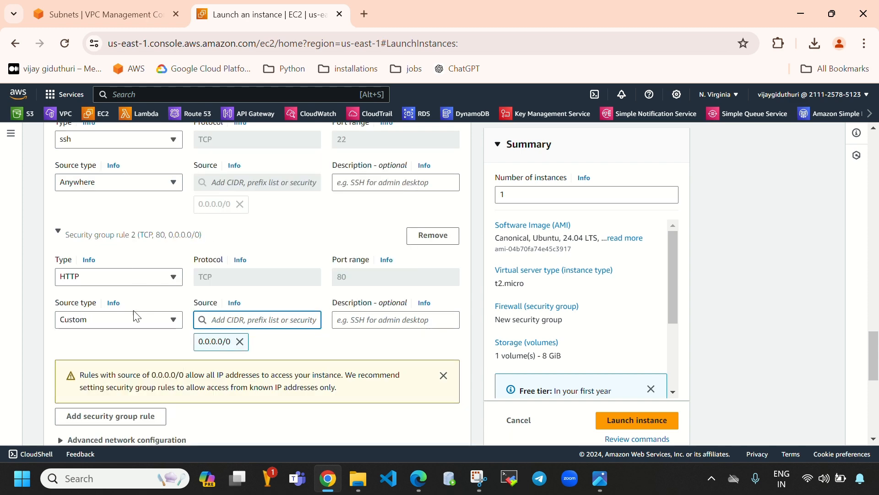
scroll(196, 316, up, 1)
click(140, 391)
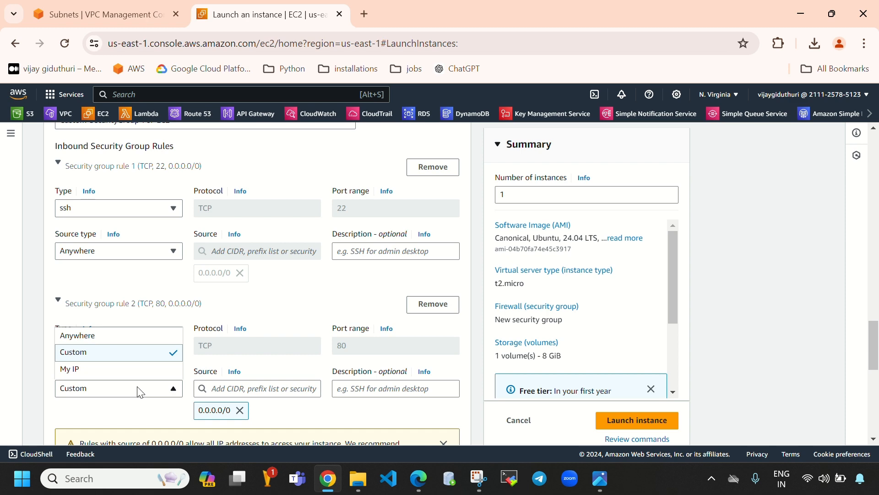
click(137, 335)
Launch the instance with the 8 GiB gp3 root volume, and open and refresh the instances list.
scroll(250, 342, down, 4)
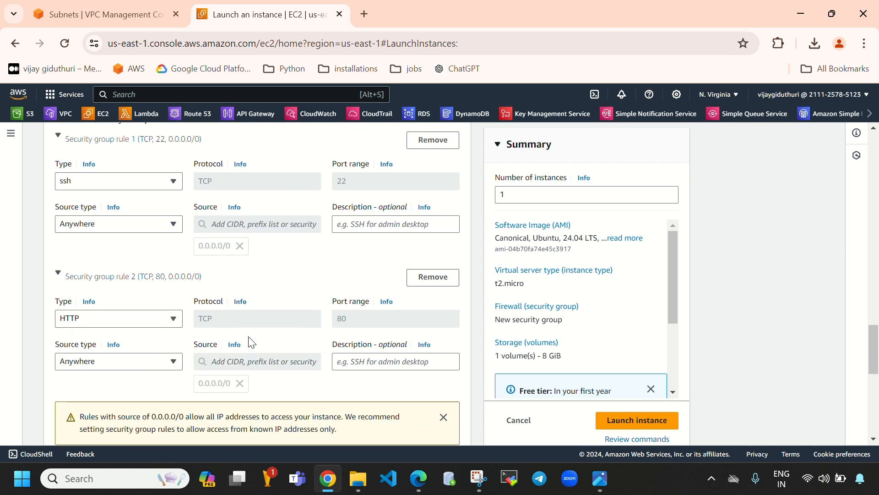
scroll(309, 316, down, 3)
scroll(228, 304, up, 2)
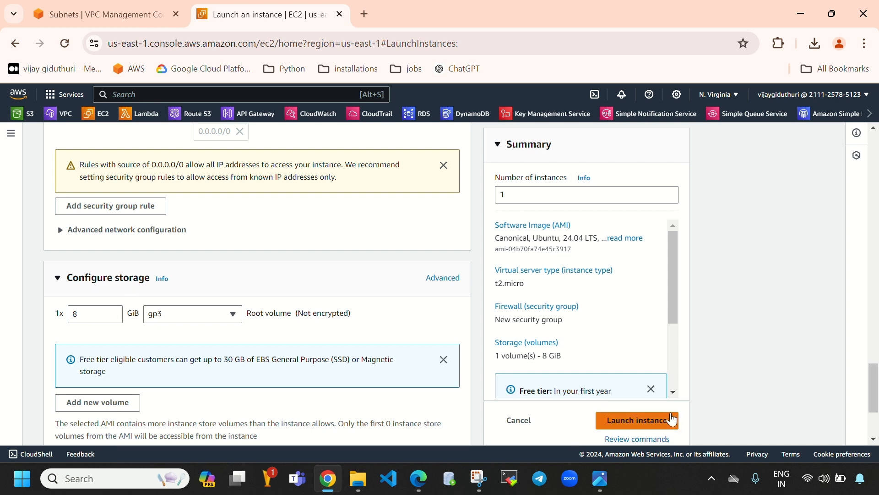
click(624, 427)
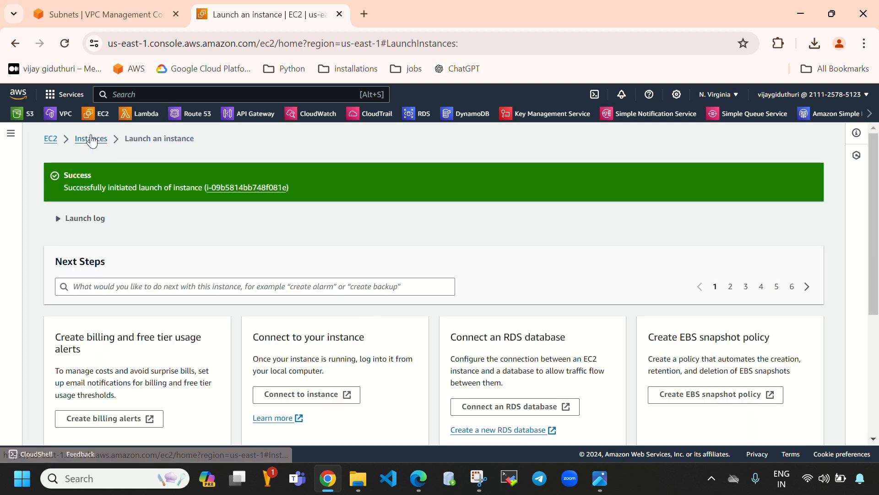
click(92, 140)
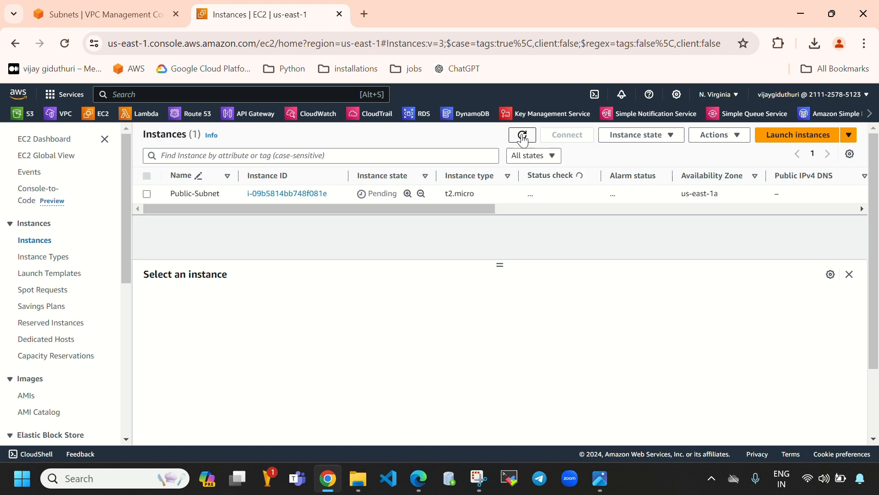
click(525, 138)
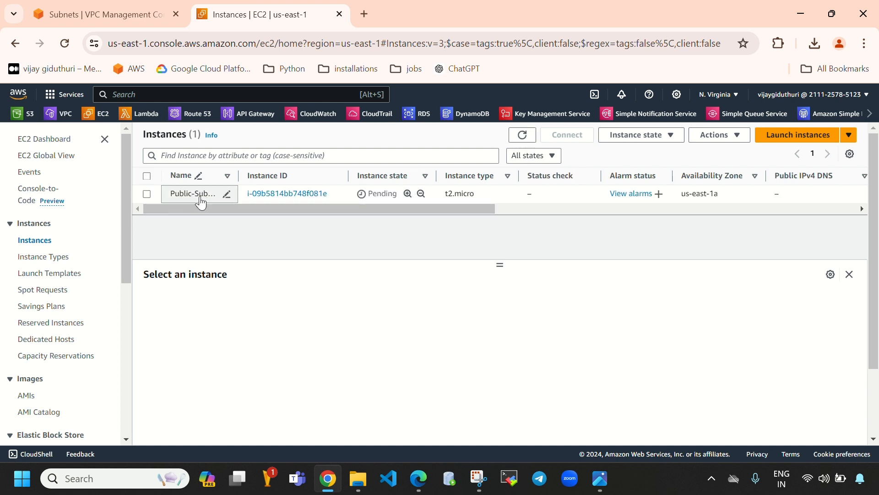
Rename the launched EC2 instance as Public-instance and clear its selection.
mouse_move(184, 200)
click(229, 196)
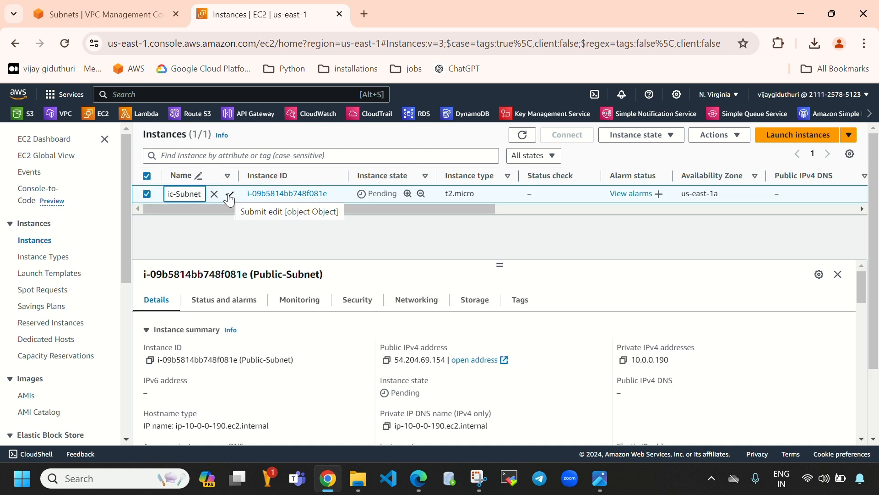
key(BackSpace)
key(BackSpace)
key(BackSpace)
key(BackSpace)
key(BackSpace)
key(BackSpace)
text(i)
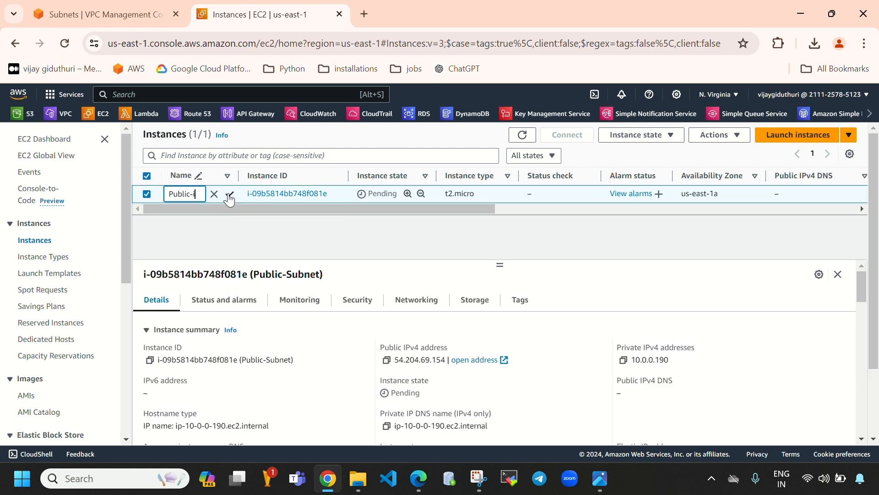
text(nstance)
click(231, 195)
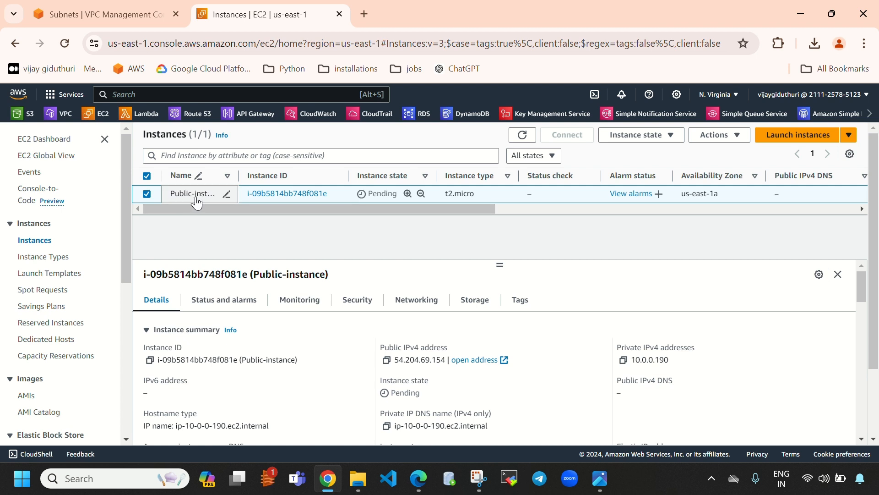
click(147, 193)
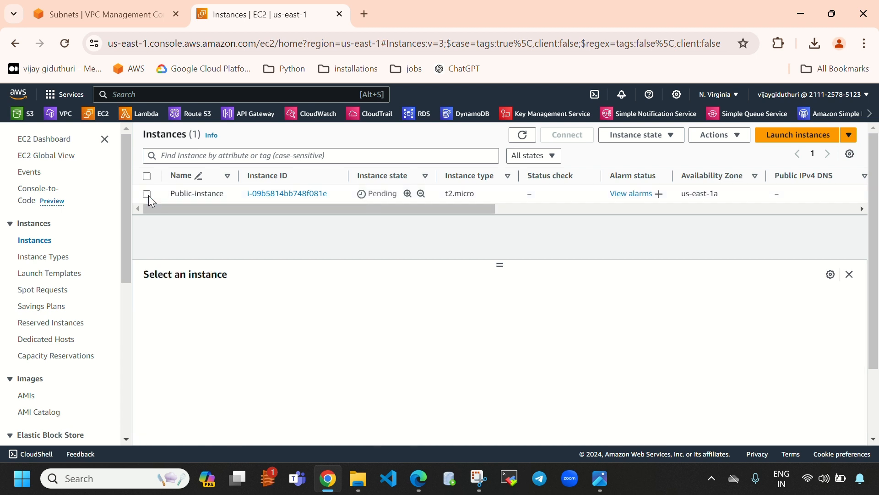
Start launching a second EC2 instance and name it Private-Instance.
click(774, 145)
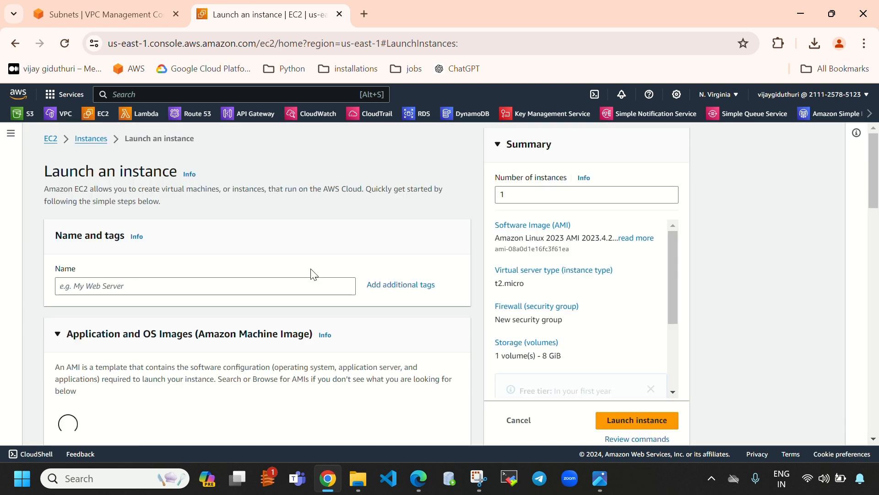
click(290, 286)
text(private)
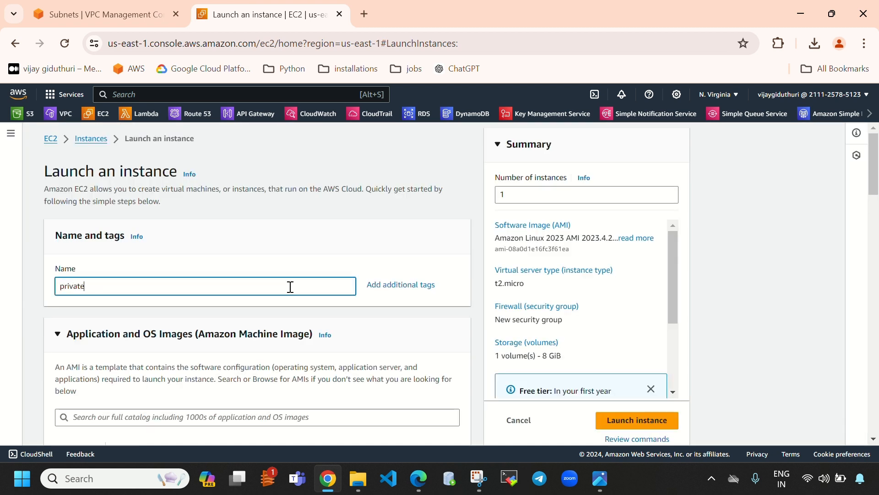
text(-ins)
key(BackSpace)
text(Instance)
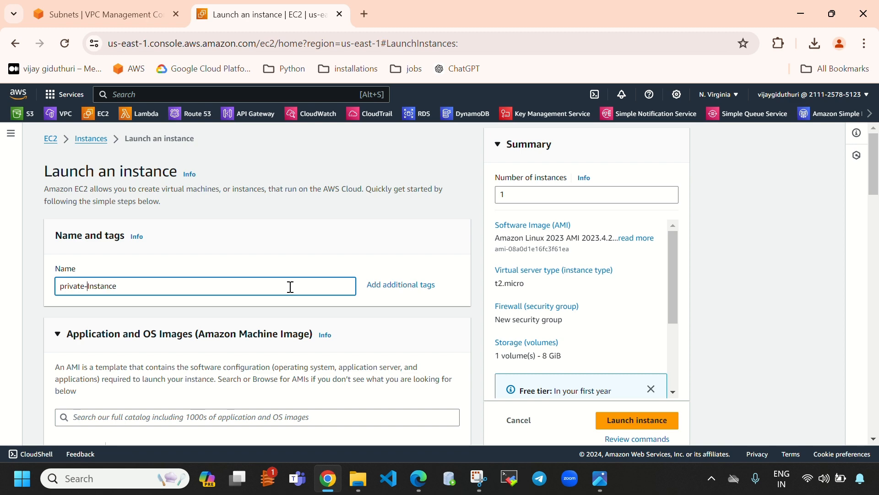
key(BackSpace)
text(P)
Choose the Ubuntu 24.04 LTS image and the key pair custom-key-for-key for the new instance.
scroll(290, 287, down, 3)
scroll(256, 286, down, 1)
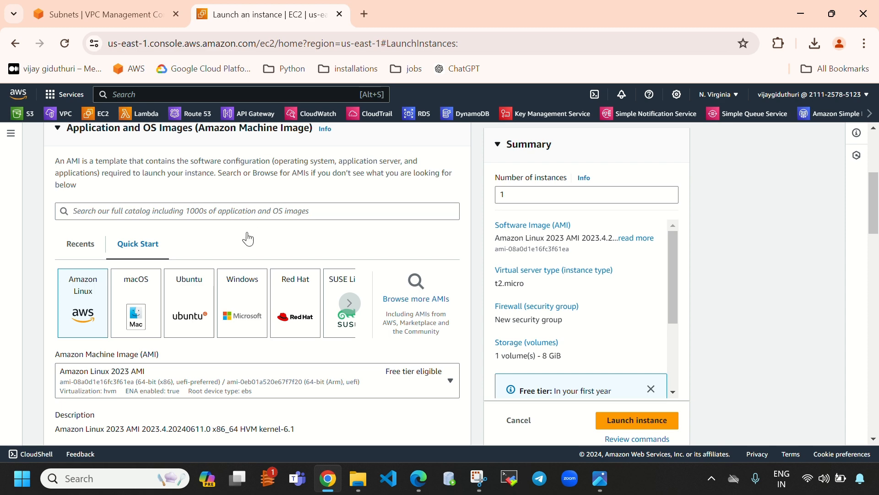
scroll(261, 234, down, 5)
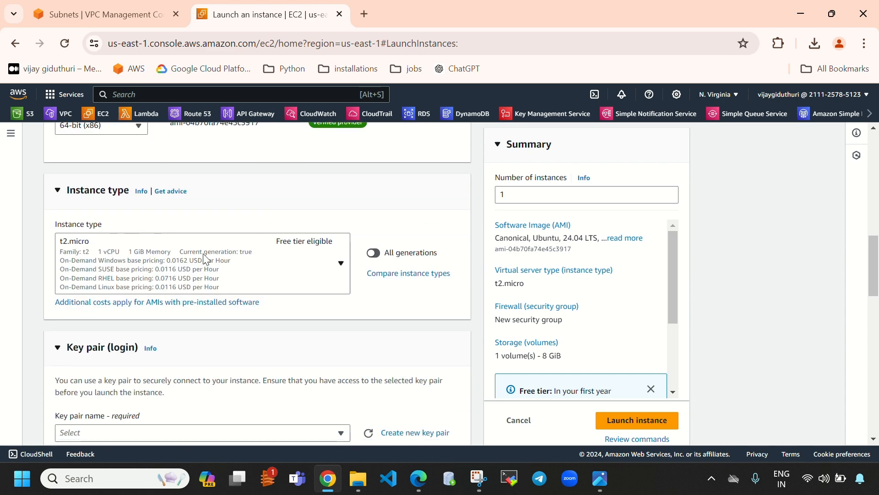
scroll(210, 262, down, 3)
click(235, 296)
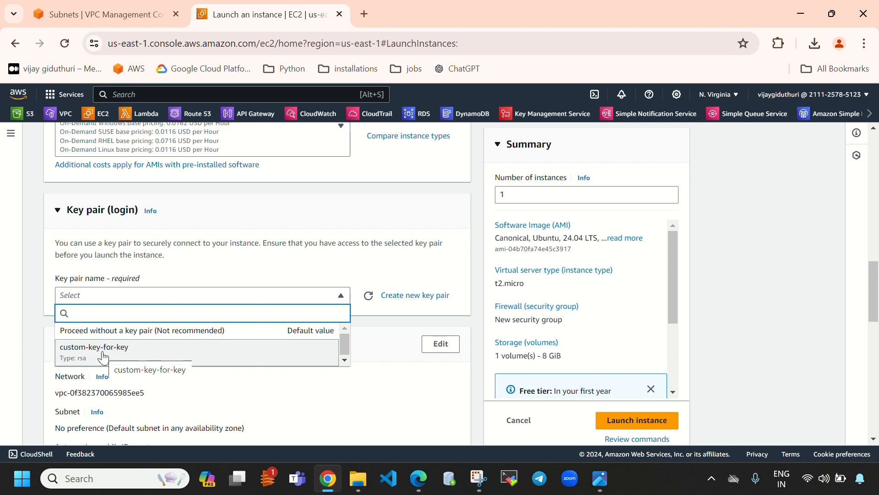
click(103, 355)
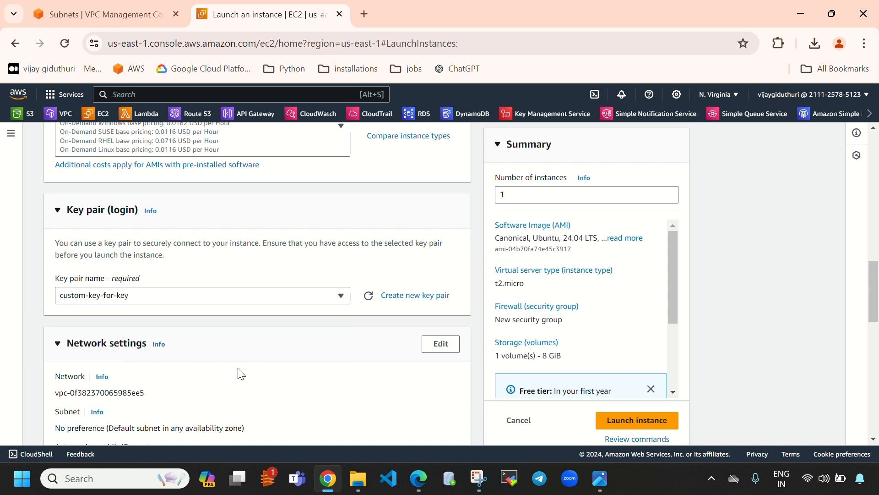
Edit the network settings to place the instance in custom-vpc and its Private-Subnet.
scroll(237, 373, down, 3)
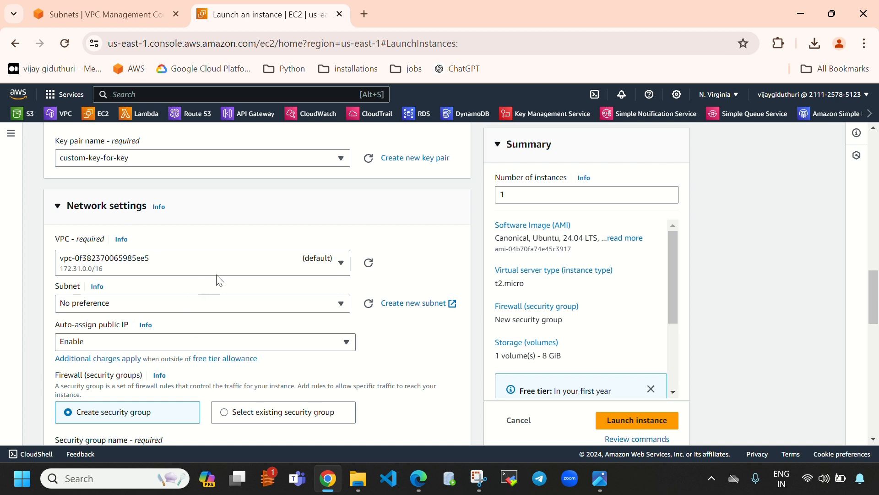
click(231, 268)
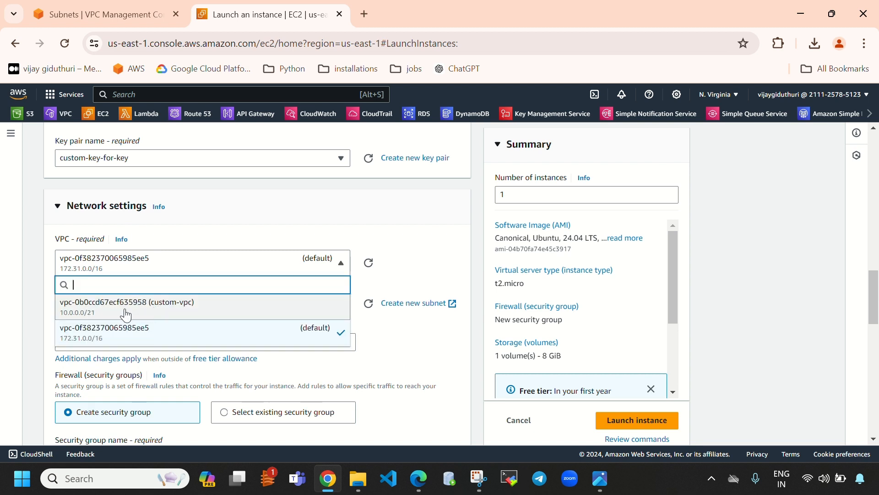
click(161, 313)
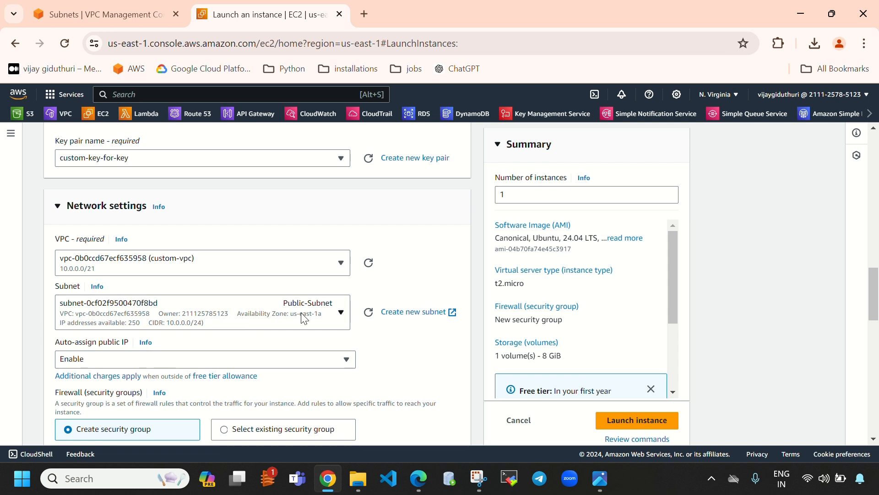
click(255, 321)
click(318, 264)
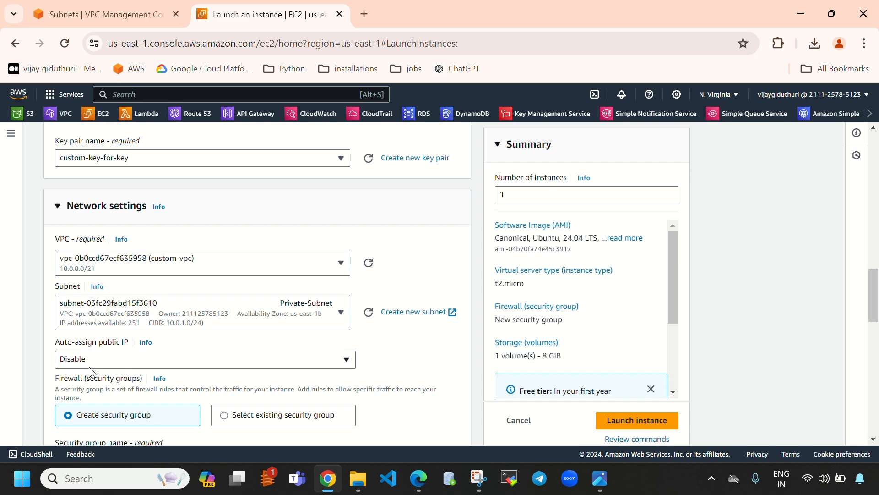
Assign the existing security group Custom-SecurityGroup-For-EC2 to the instance.
scroll(301, 367, down, 3)
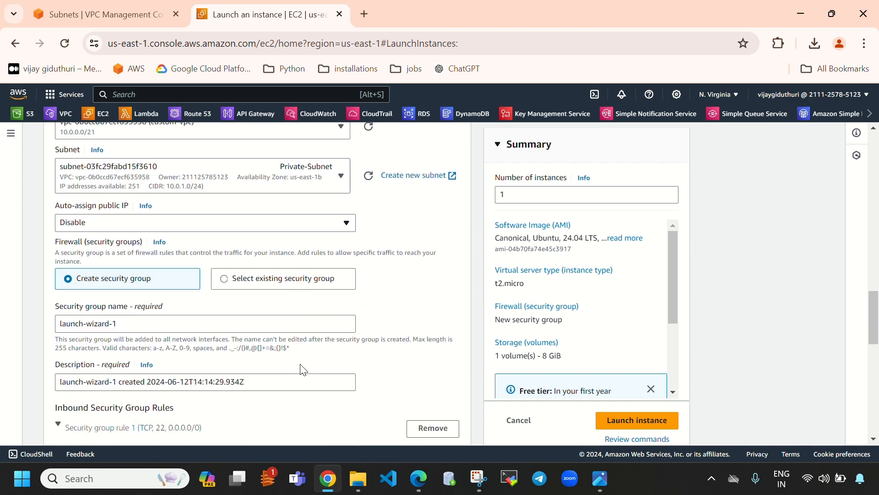
scroll(301, 367, down, 1)
click(324, 209)
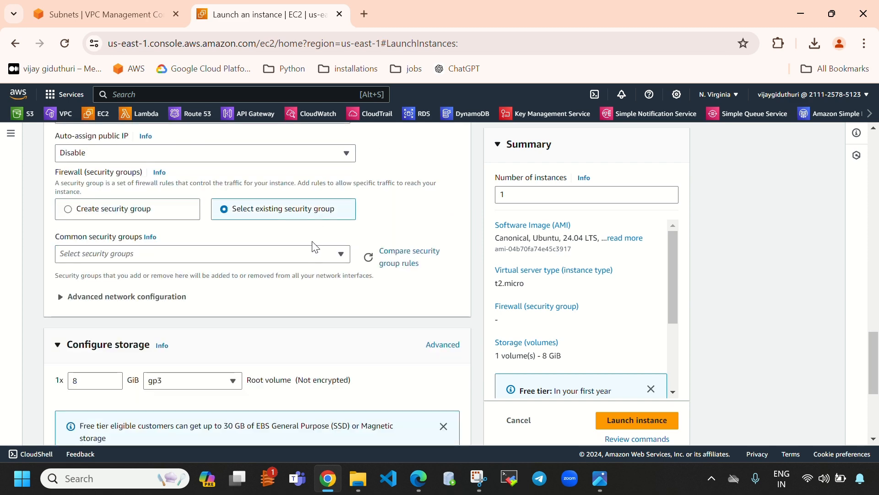
click(310, 255)
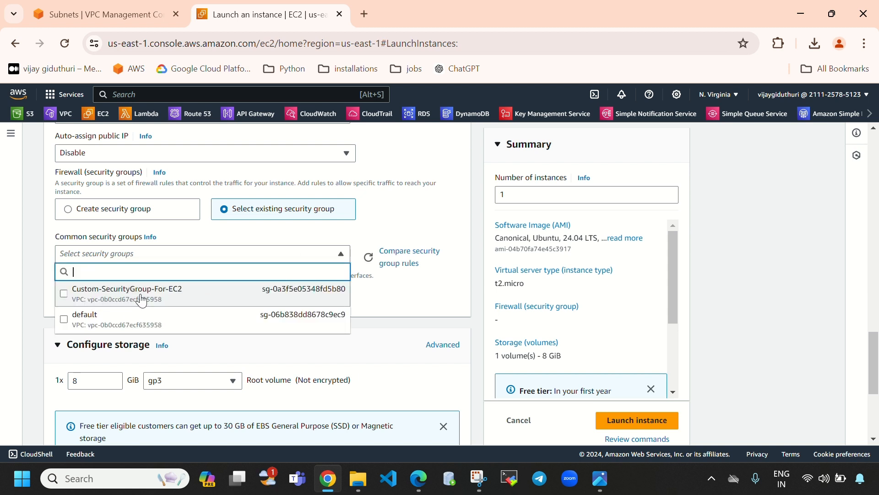
click(142, 302)
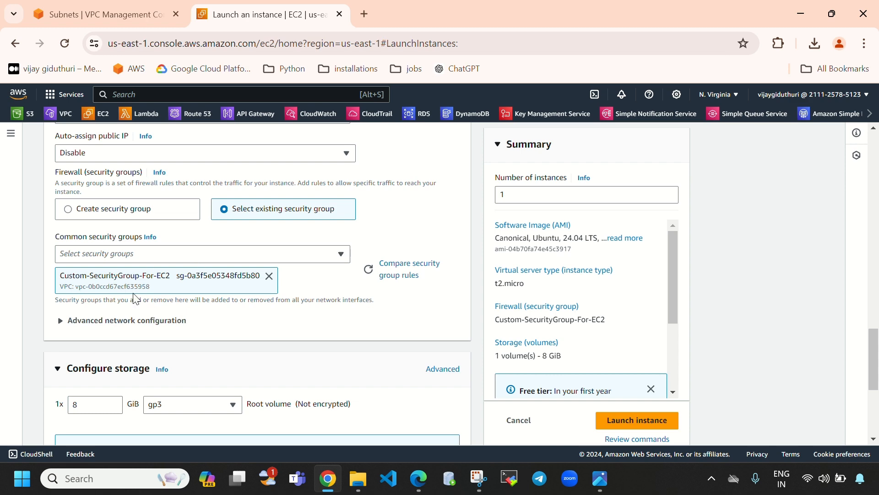
Launch the private instance, and open and refresh the instances list.
scroll(216, 302, down, 5)
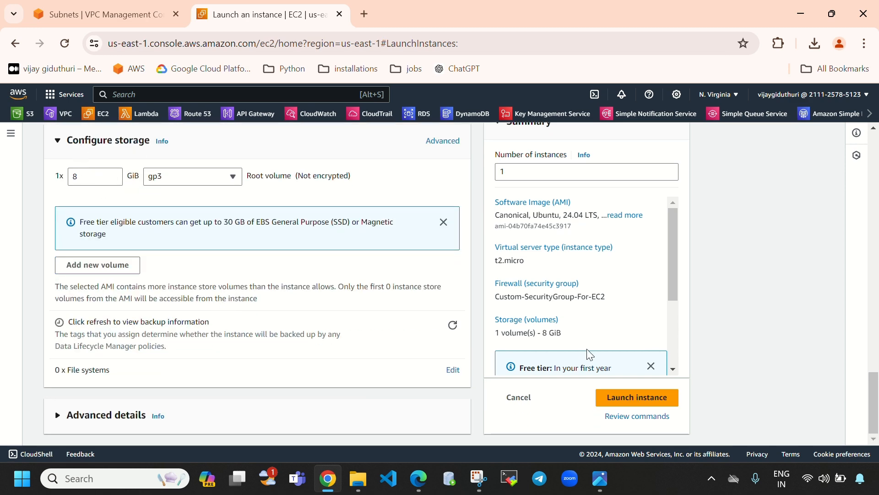
click(622, 402)
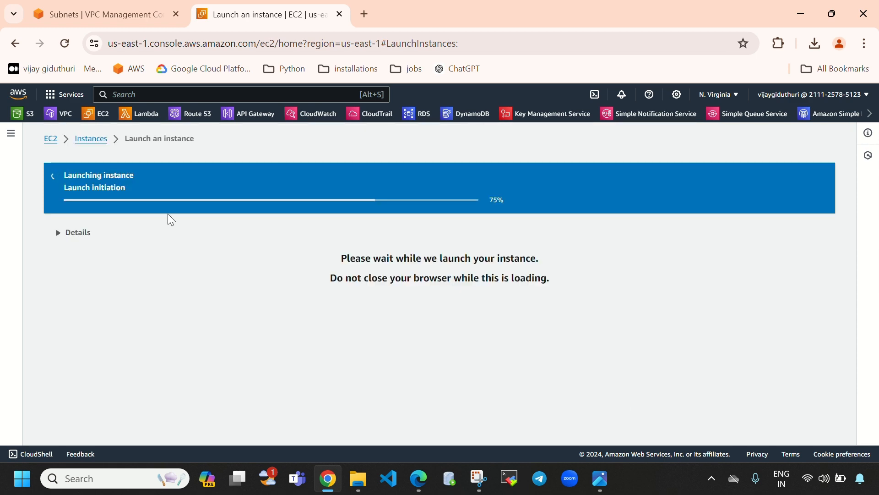
click(90, 138)
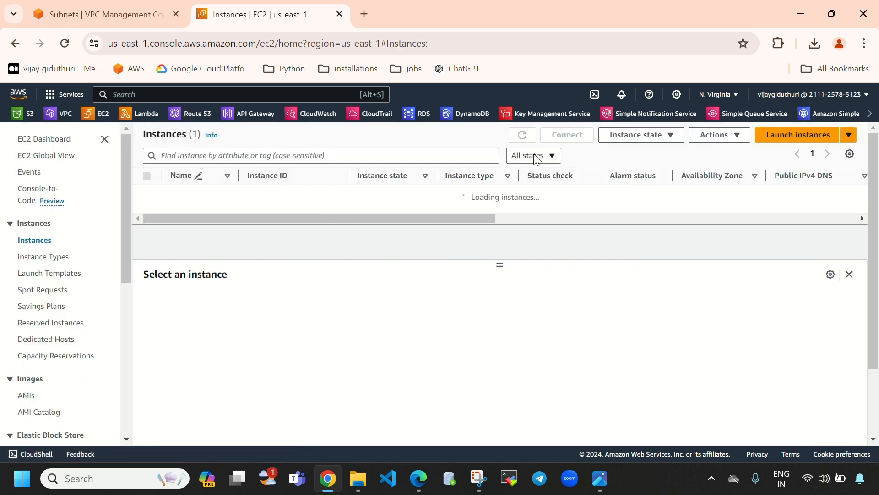
click(522, 136)
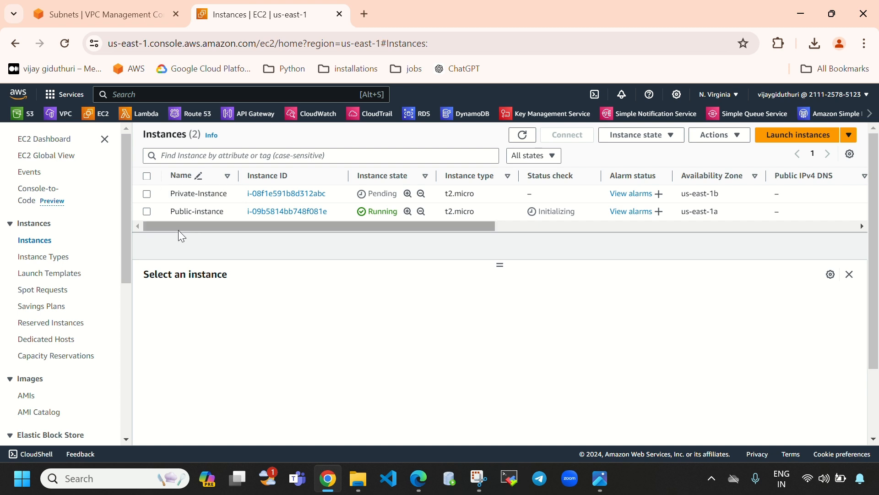
Copy the public IPv4 address of Public-instance and switch to MobaXterm.
click(146, 212)
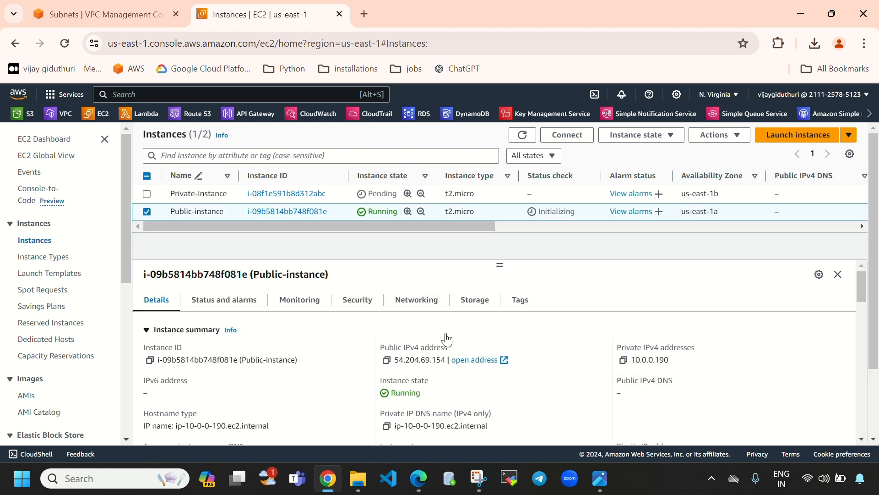
click(387, 361)
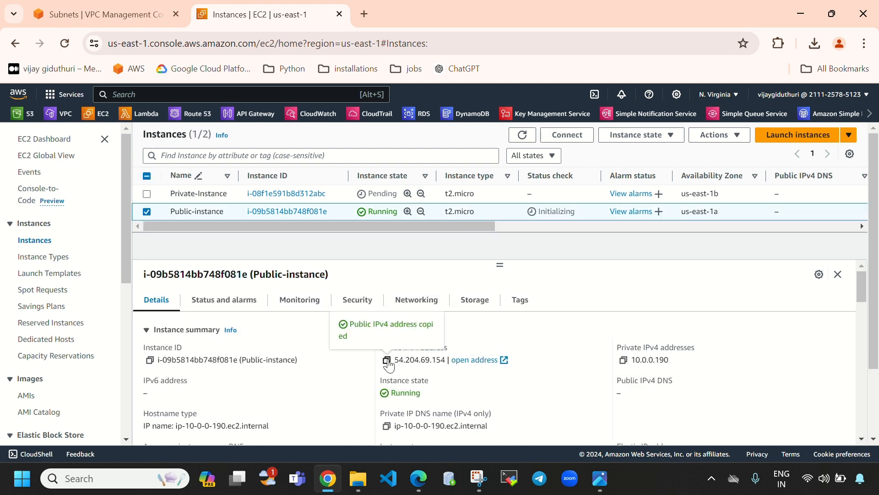
click(510, 479)
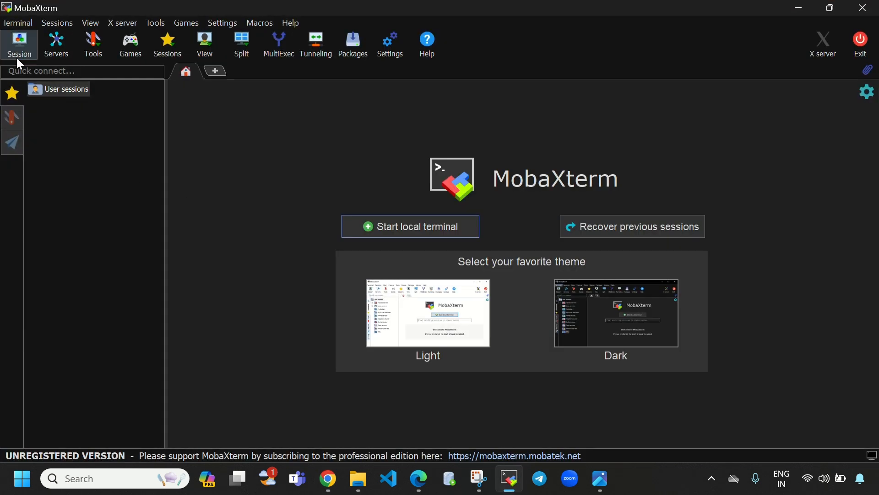
Set up a new SSH session with remote host 54.204.69.154 and username ubuntu.
click(19, 59)
click(173, 97)
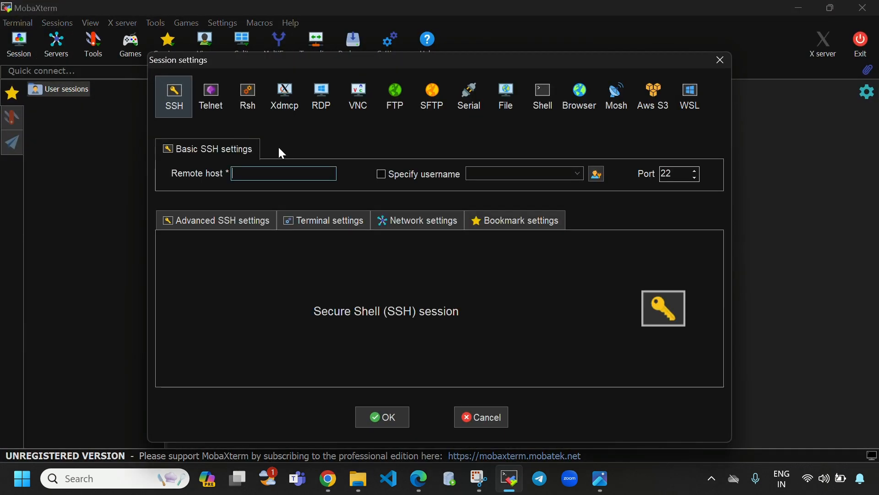
key(ctrl+v)
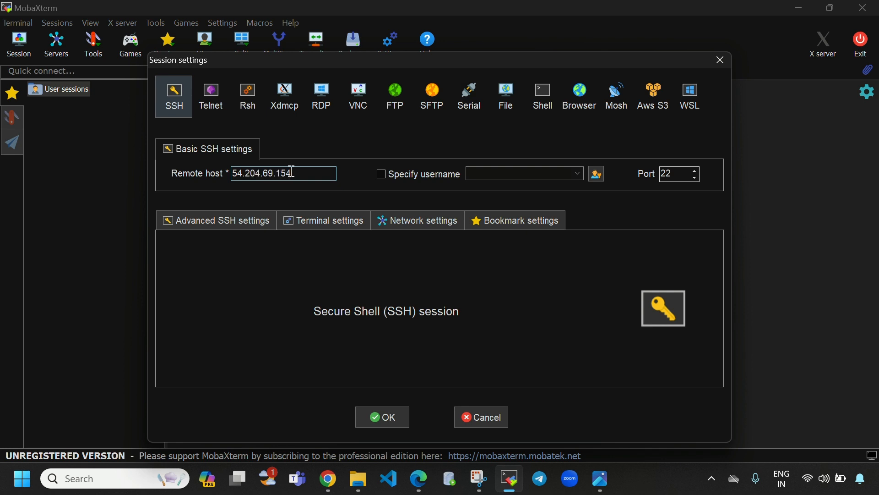
click(381, 174)
key(BackSpace)
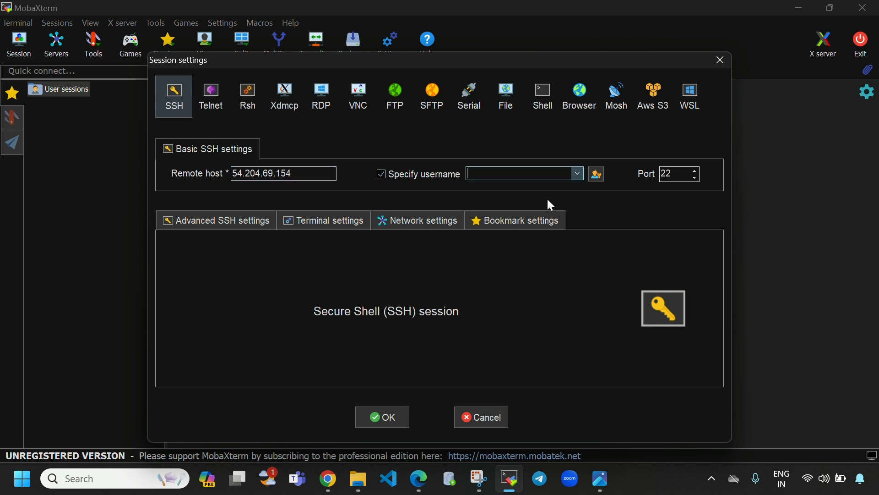
text(ubuntu)
Use custom-key-for-key.pem from Downloads as the session's private key and connect to the instance.
click(215, 221)
click(208, 338)
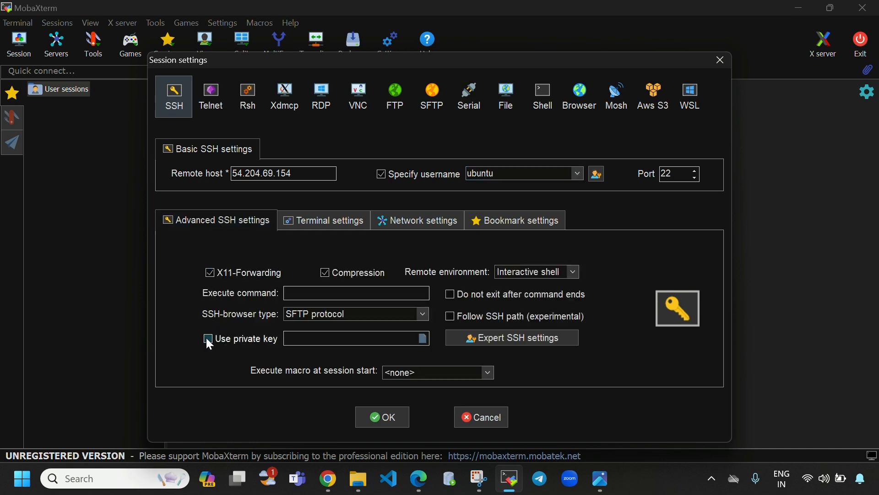
click(422, 339)
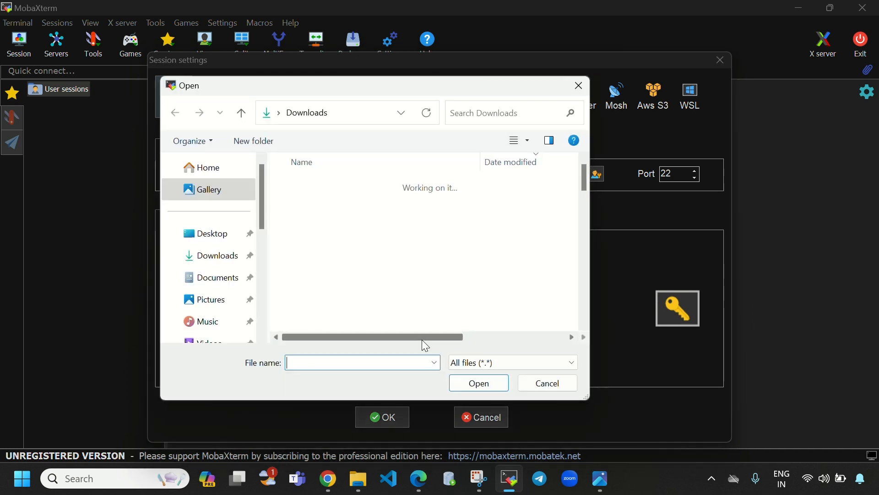
click(357, 212)
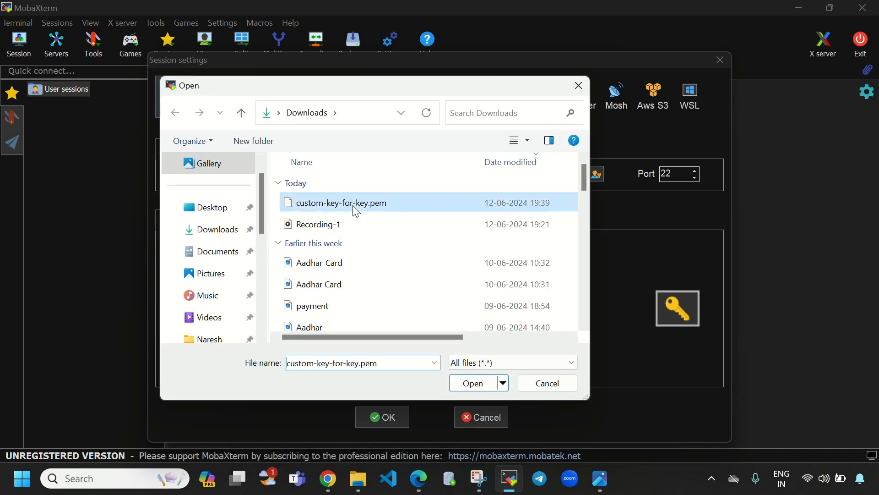
click(473, 383)
click(397, 417)
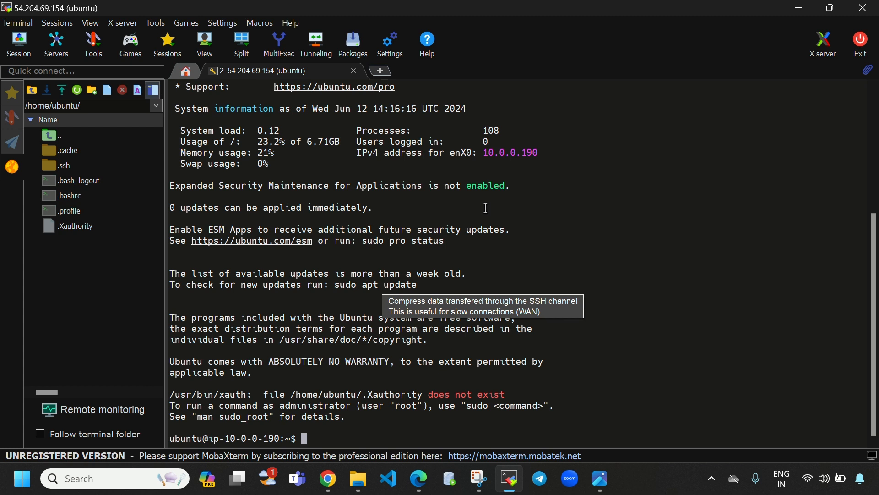
Clear the terminal and update the instance's package lists with sudo apt update -y.
key(ctrl+l)
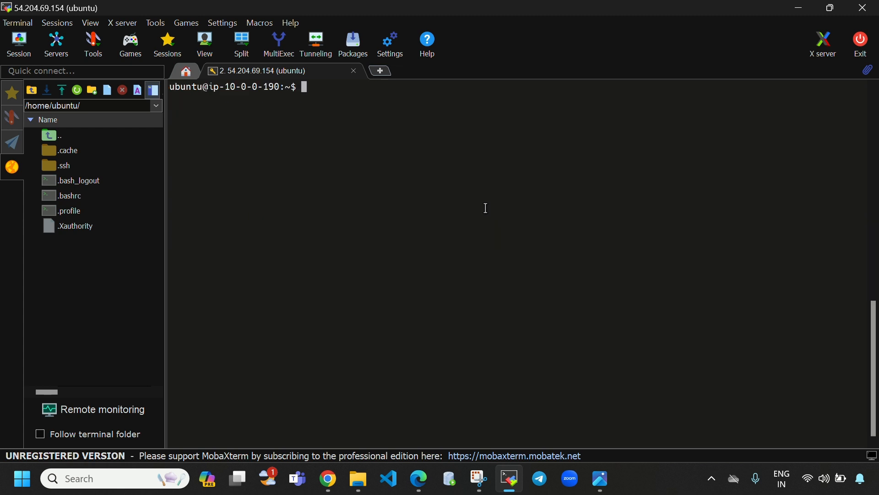
text(sudo apt update )
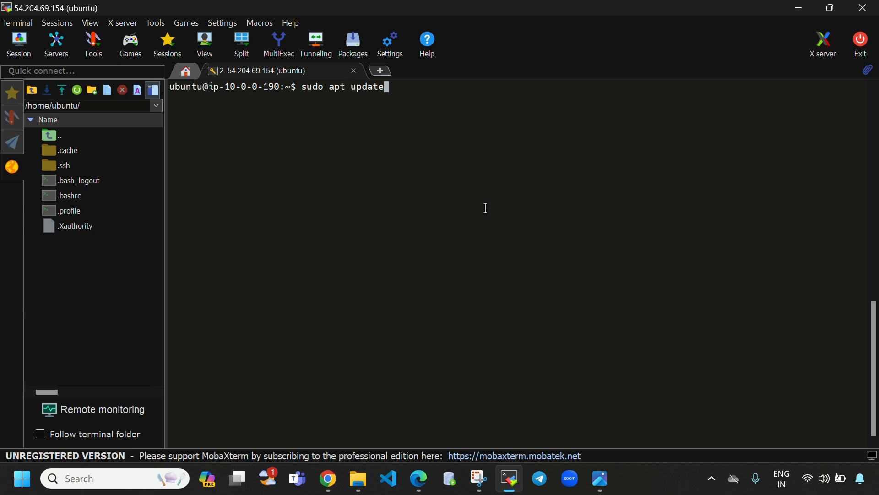
text(-y)
key(Return)
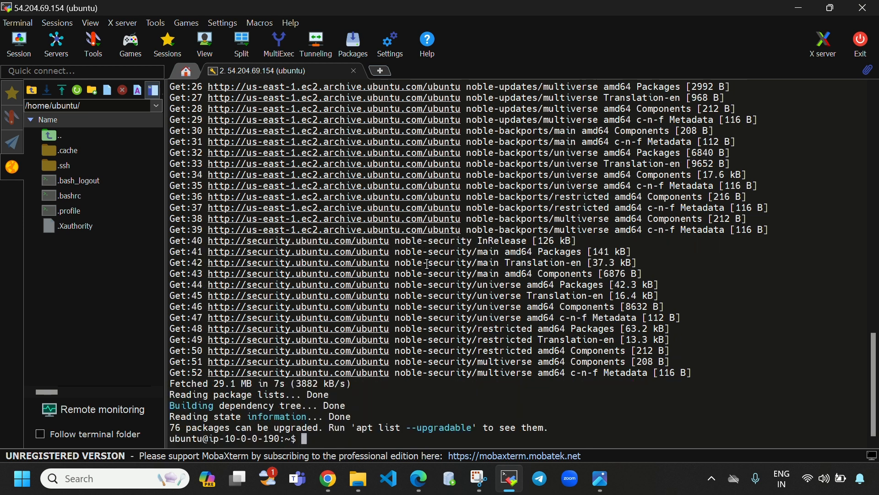
key(ctrl+l)
text(pin)
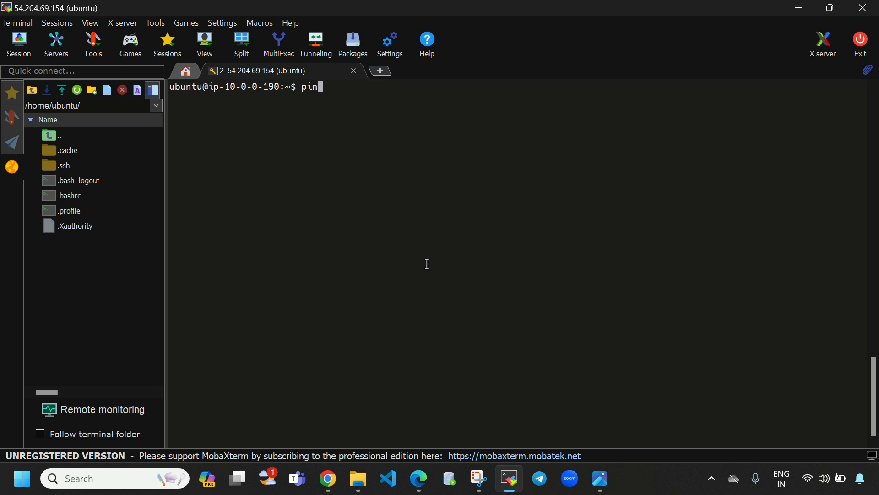
text(g www.google.com)
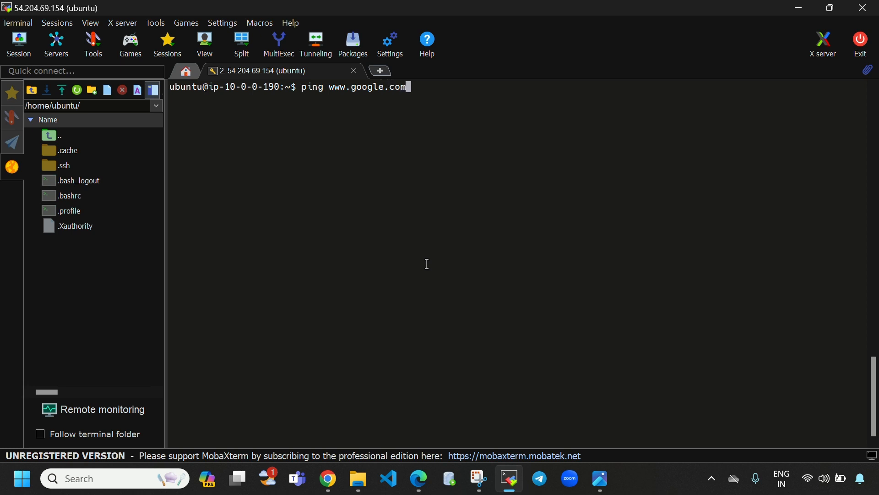
key(Return)
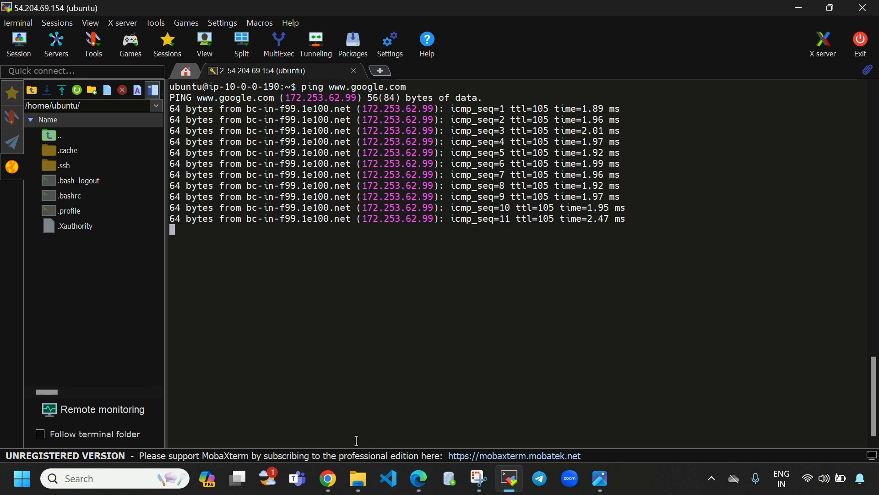
key(ctrl+c)
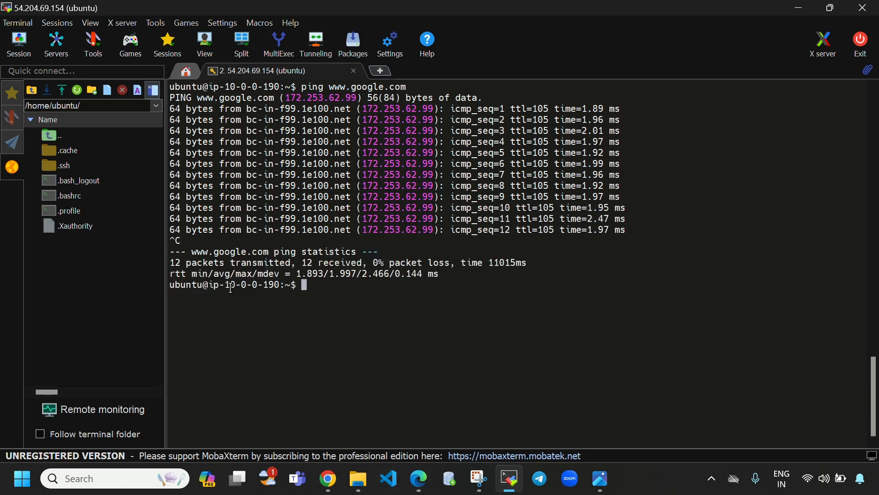
Compare the IP in the terminal prompt with Public-instance's private IPv4 address in the EC2 console, and return to MobaXterm.
drag(226, 287, 280, 285)
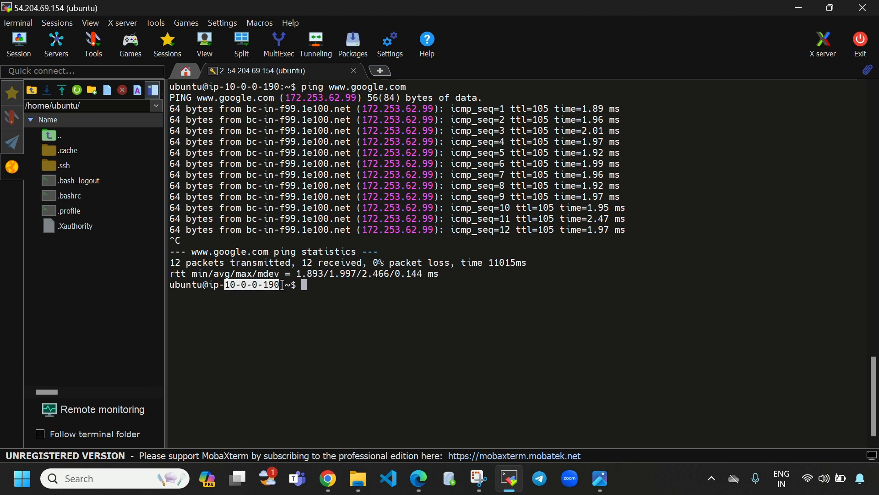
click(336, 483)
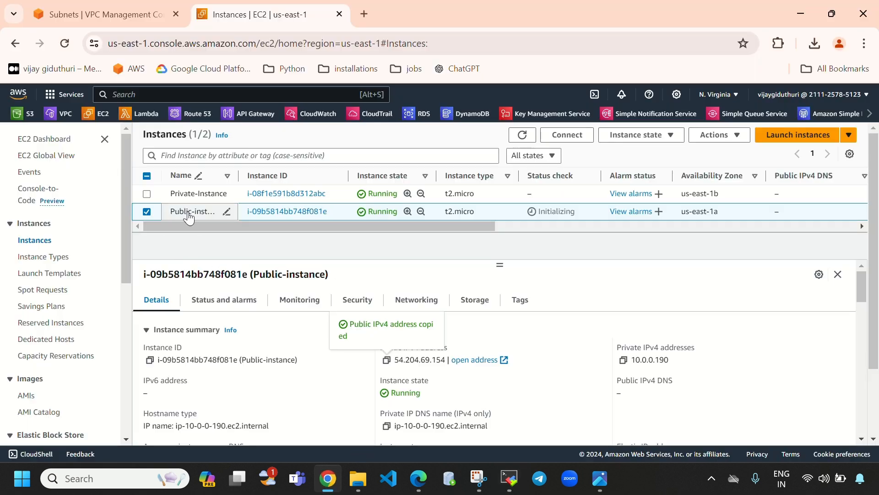
drag(636, 364, 670, 362)
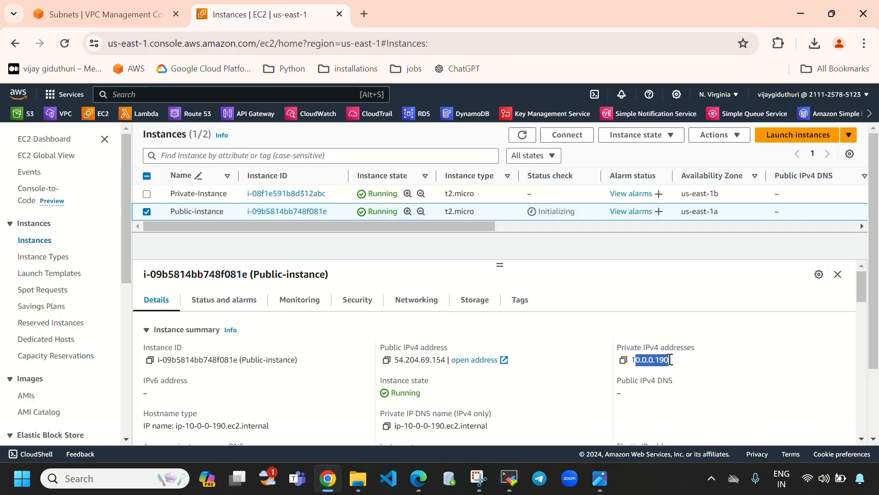
click(510, 479)
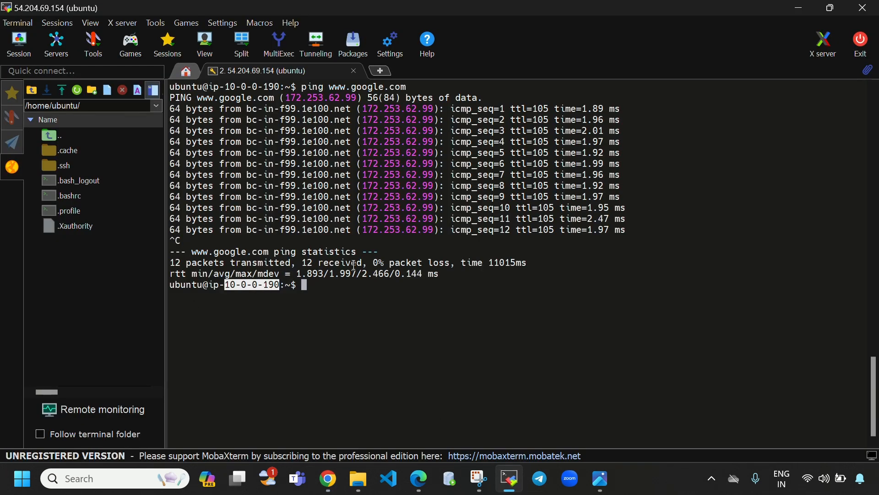
Examine Public-Route-table's subnet associations and routes in the VPC console, and return to MobaXterm to clear the terminal.
click(328, 478)
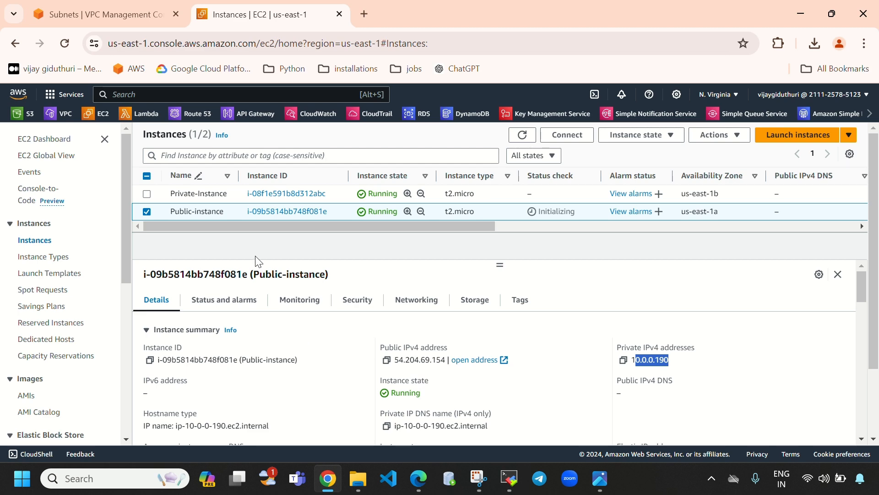
click(74, 14)
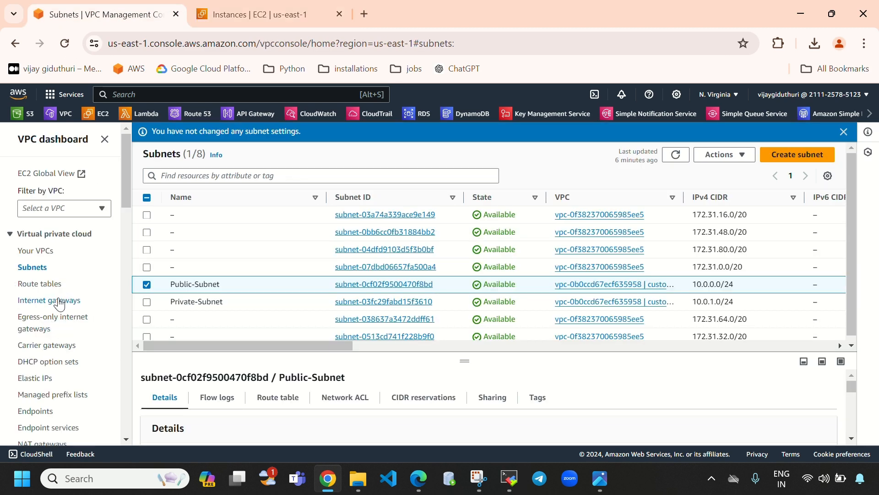
click(46, 285)
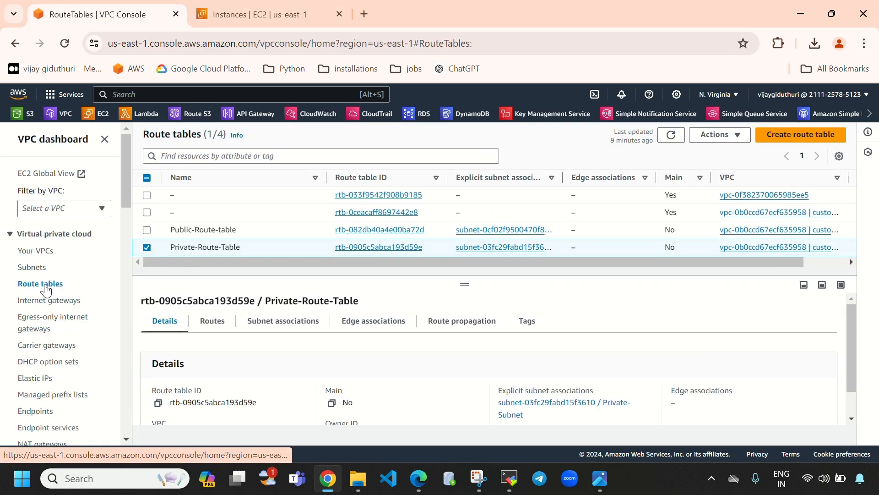
click(147, 247)
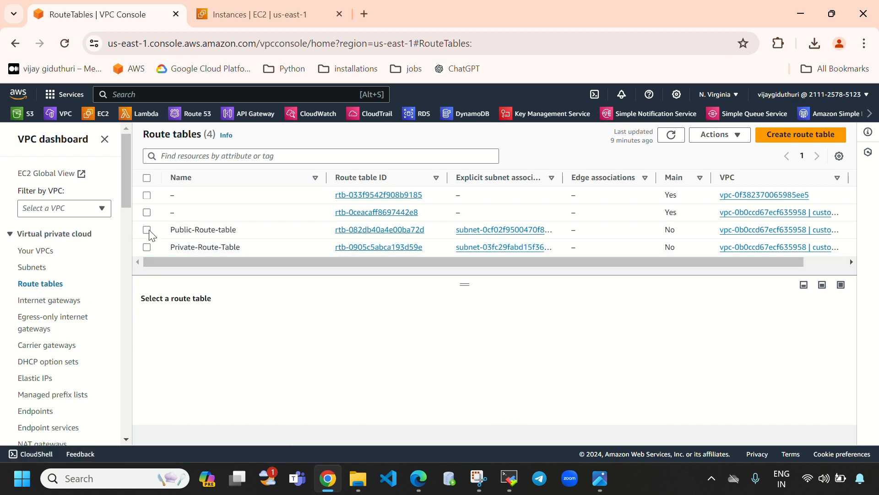
click(146, 229)
click(294, 323)
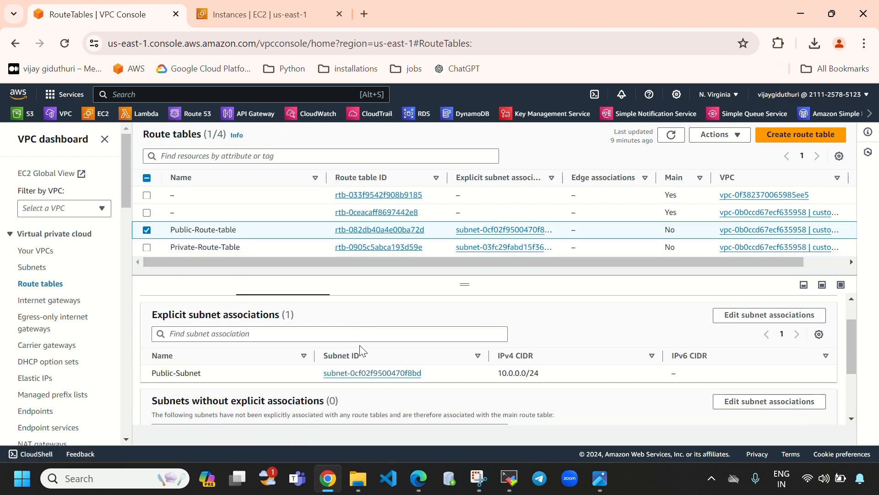
scroll(449, 415, down, 3)
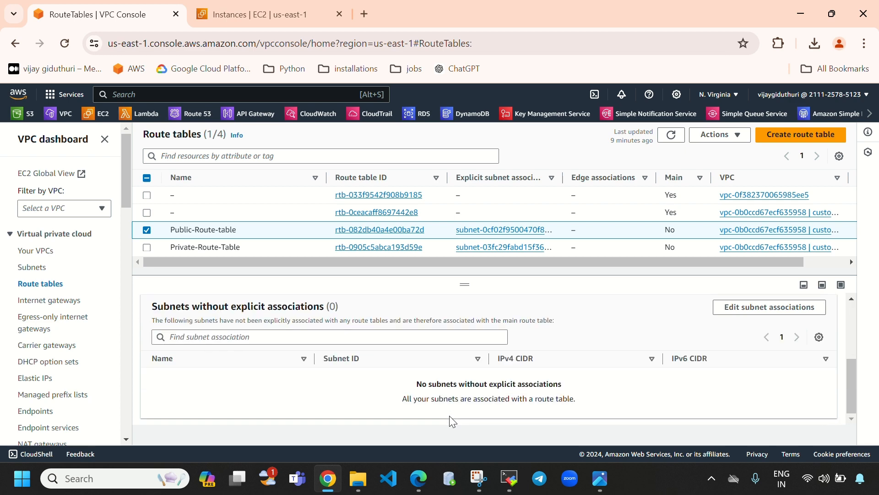
scroll(449, 416, up, 3)
click(156, 326)
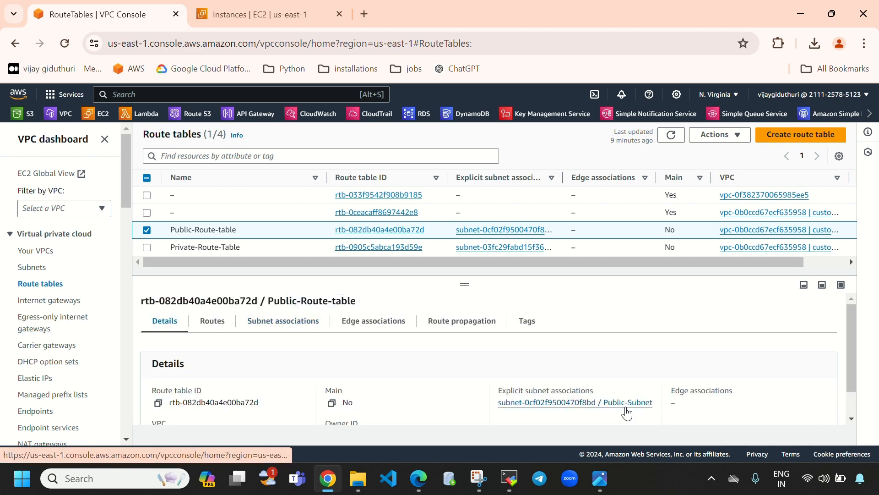
click(217, 323)
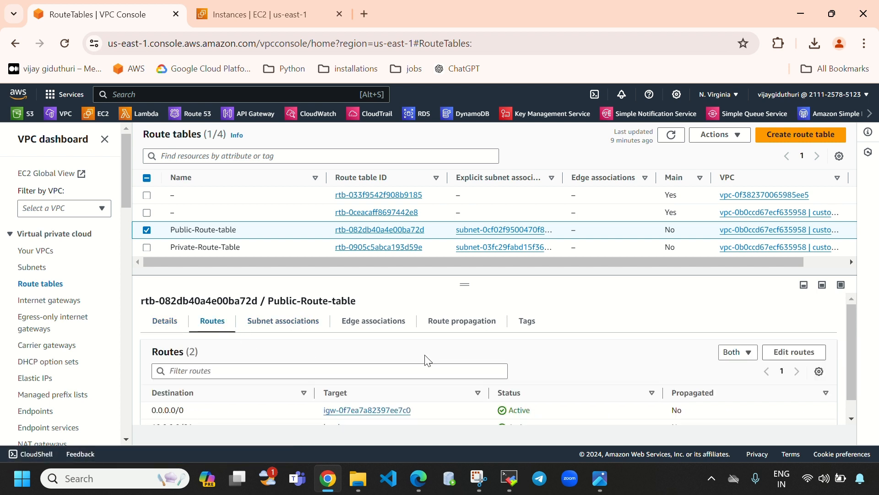
scroll(427, 358, down, 1)
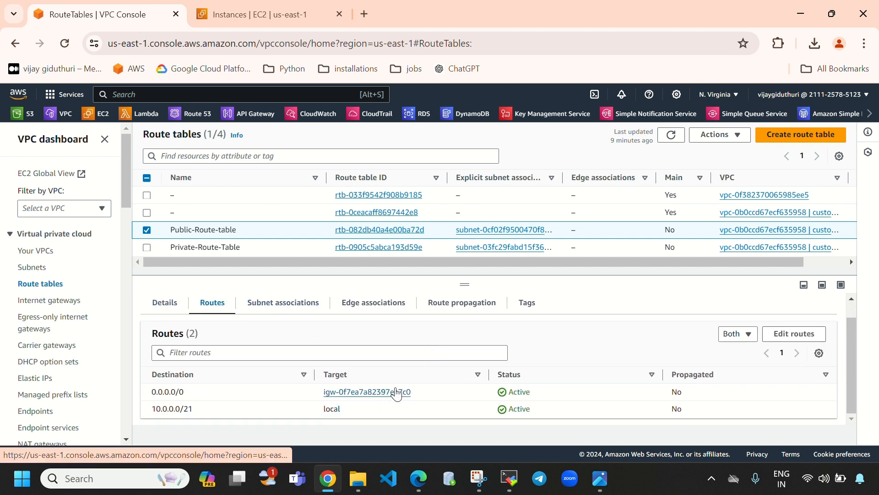
click(509, 478)
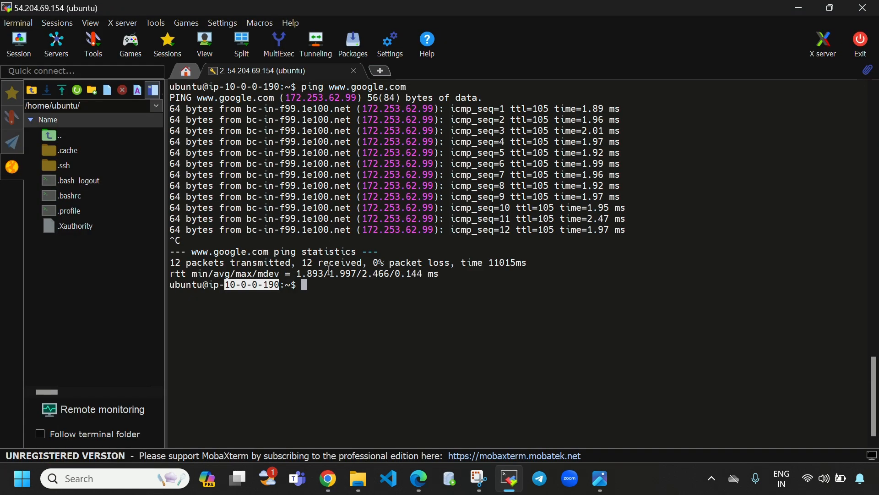
key(ctrl+l)
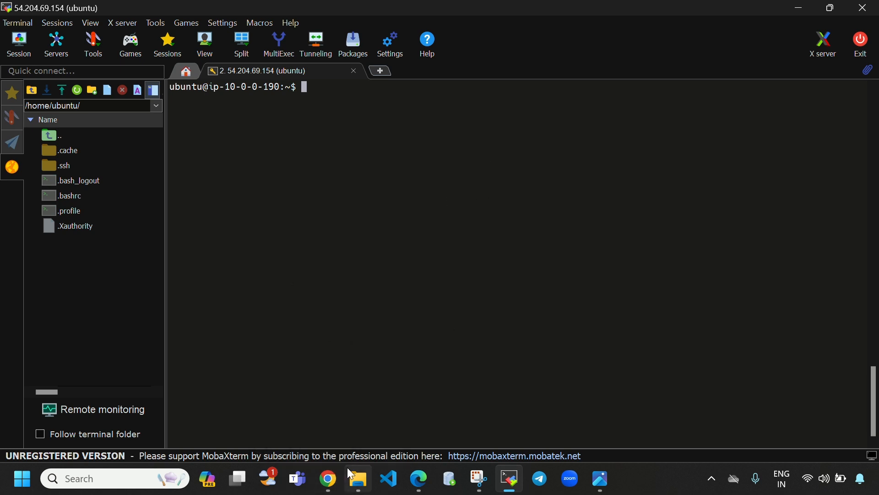
Switch to the EC2 instances list in Chrome, select only Private-Instance, refresh the list, and check its public IPv4 address field.
click(329, 469)
click(263, 14)
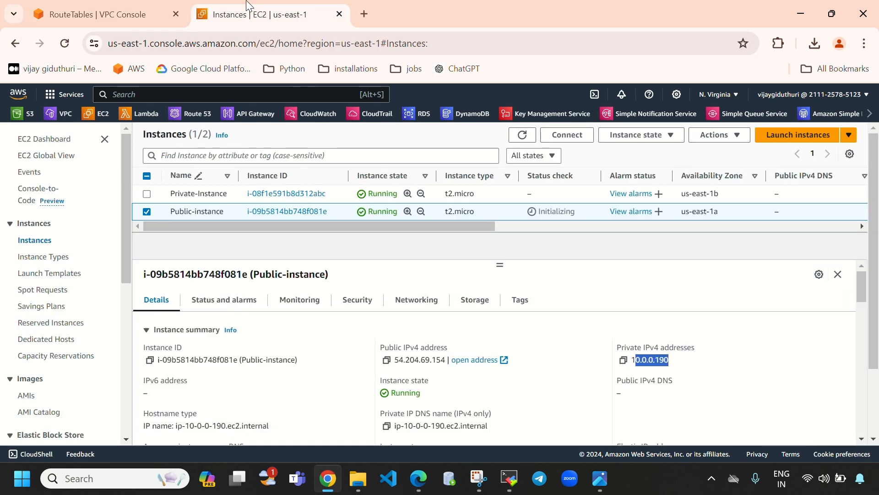
click(146, 211)
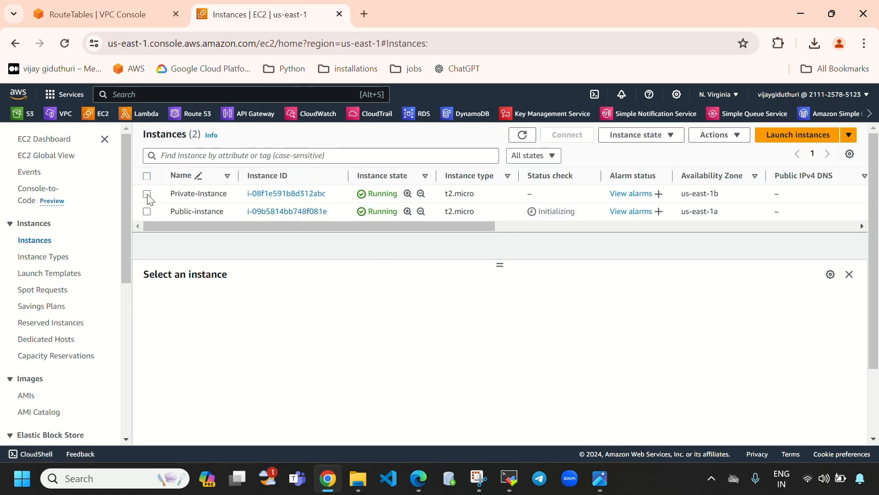
click(147, 194)
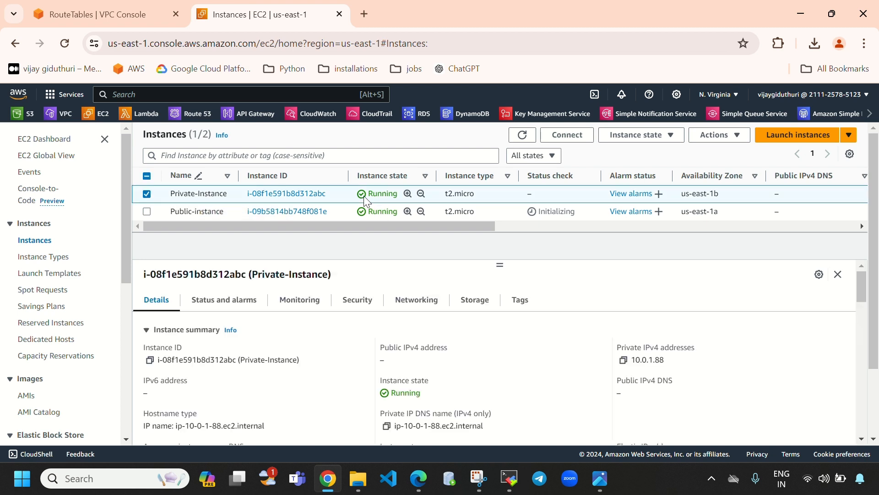
click(522, 135)
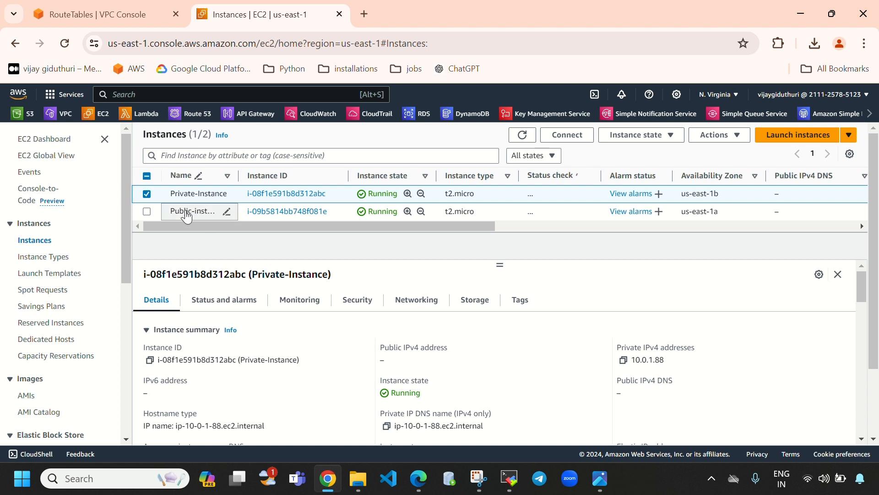
drag(375, 351, 458, 366)
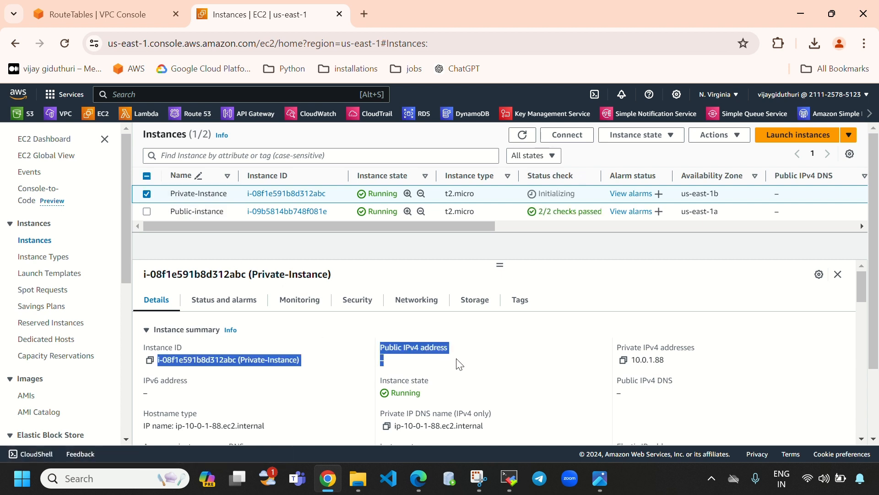
Compare the public IPv4 address fields of Public-instance and Private-Instance, ending with Private-Instance selected.
click(146, 193)
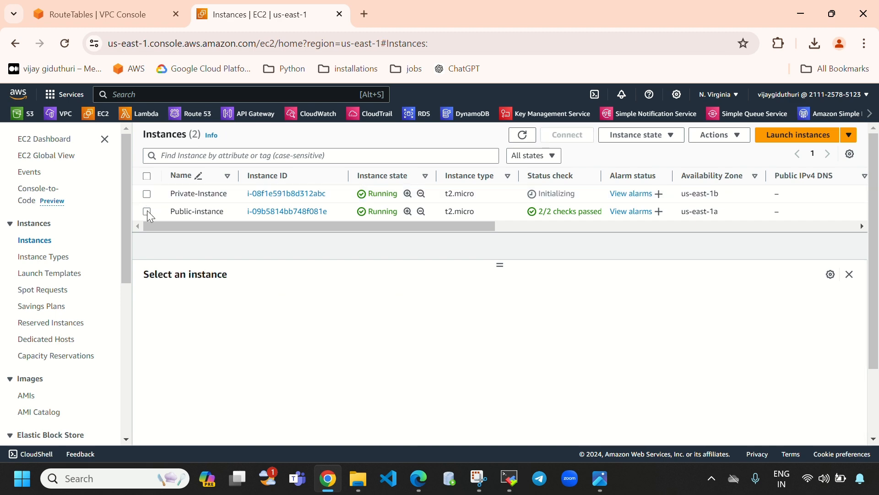
click(147, 211)
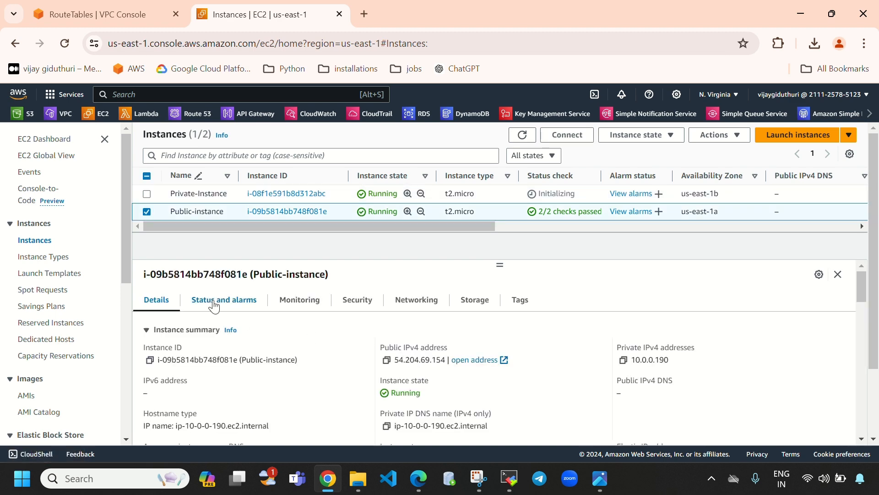
click(147, 211)
click(147, 194)
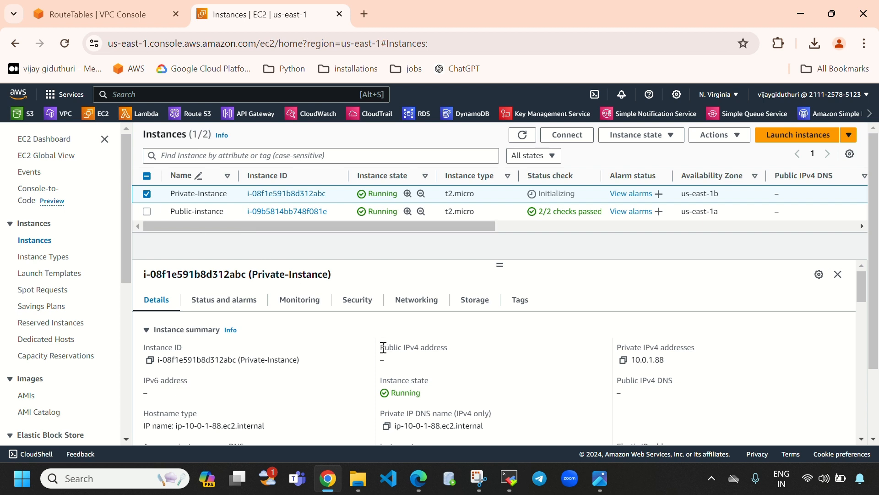
drag(383, 347, 435, 369)
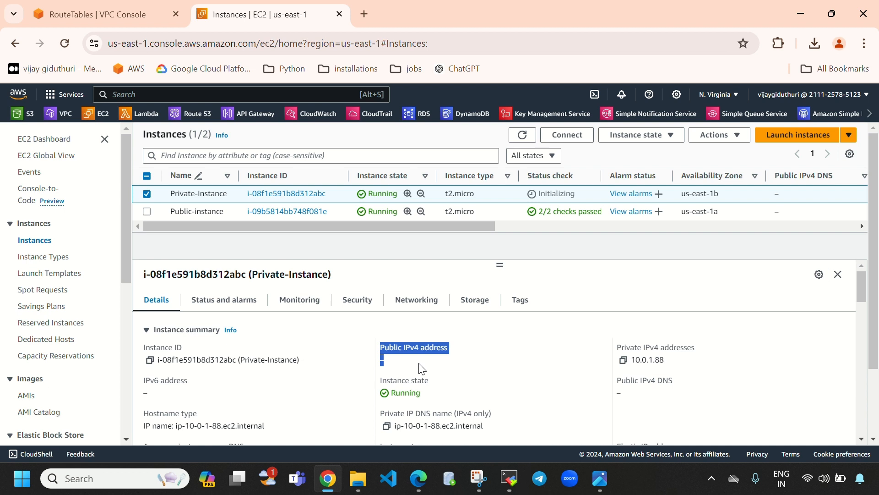
click(411, 366)
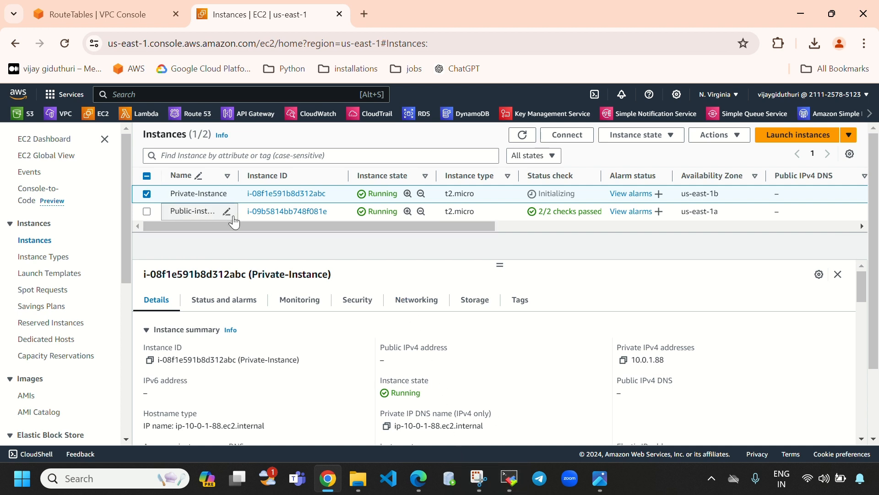
Look at the MobaXterm session again, and examine Private-Instance's VPC and subnet details in the EC2 console.
click(509, 478)
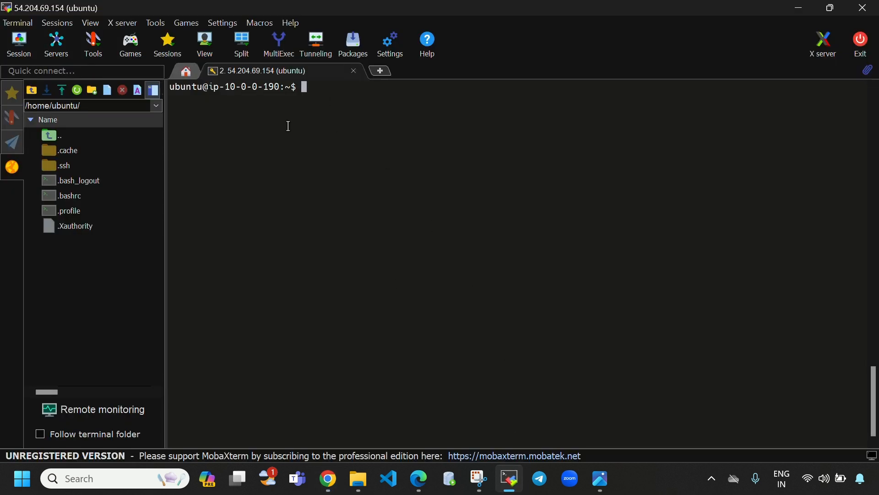
click(328, 478)
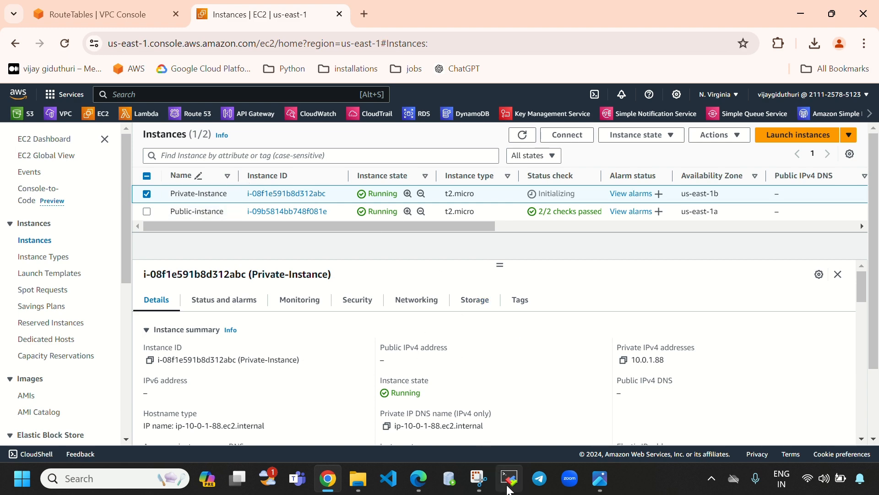
scroll(456, 360, down, 3)
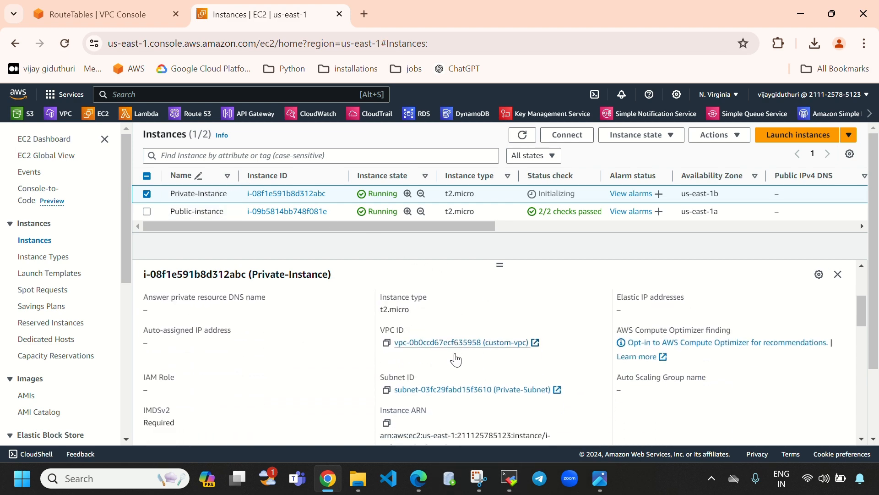
Check the key pair in Private-Instance's details, and switch to MobaXterm to upload custom-key-for-key.pem from Downloads to /home/ubuntu/.
scroll(456, 360, down, 5)
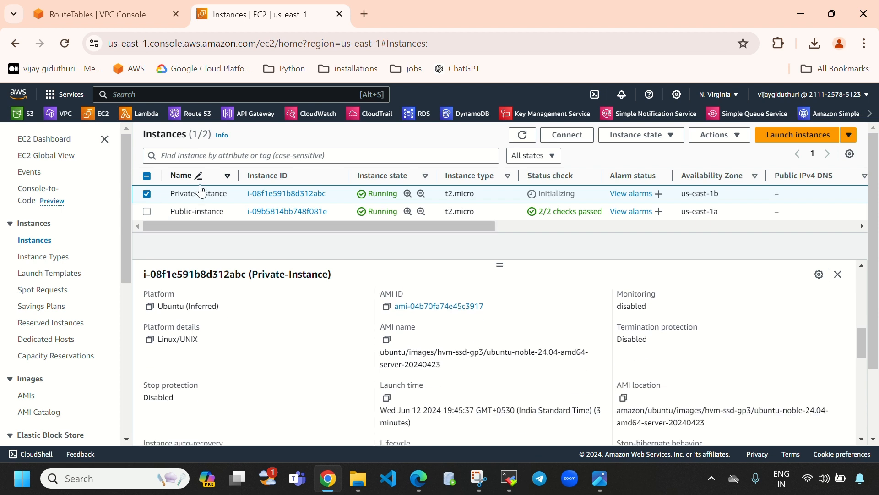
scroll(457, 395, down, 3)
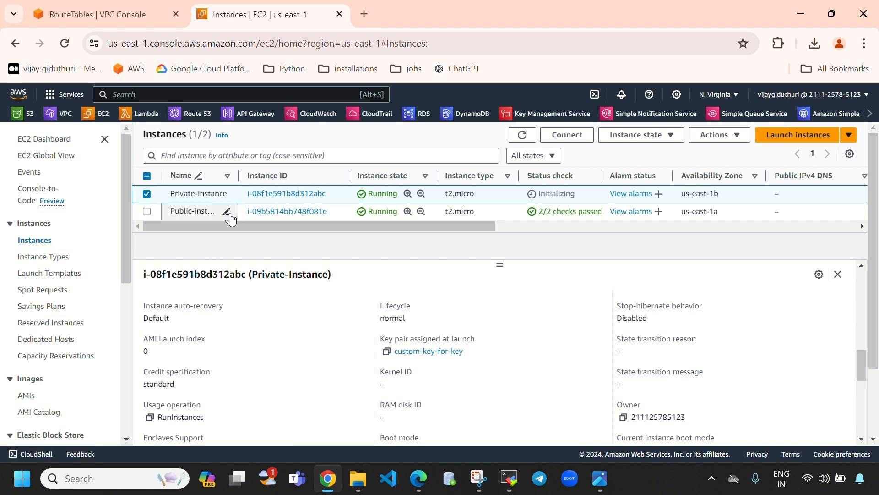
click(513, 483)
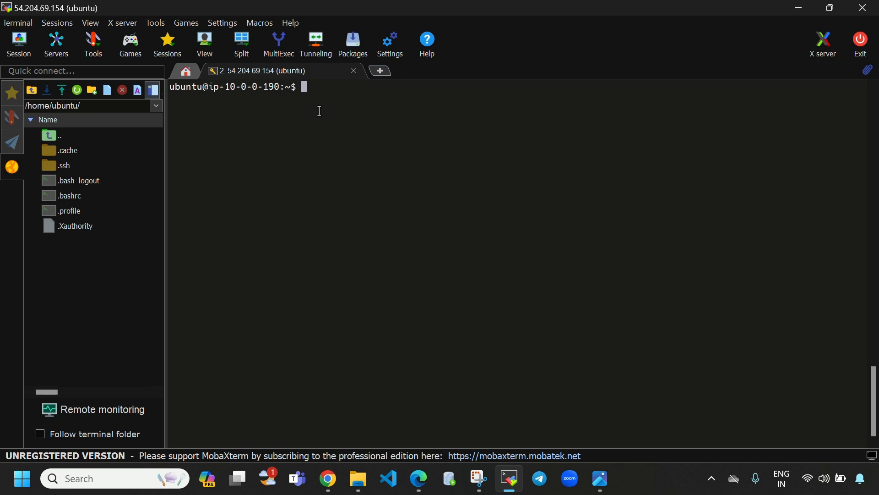
click(64, 91)
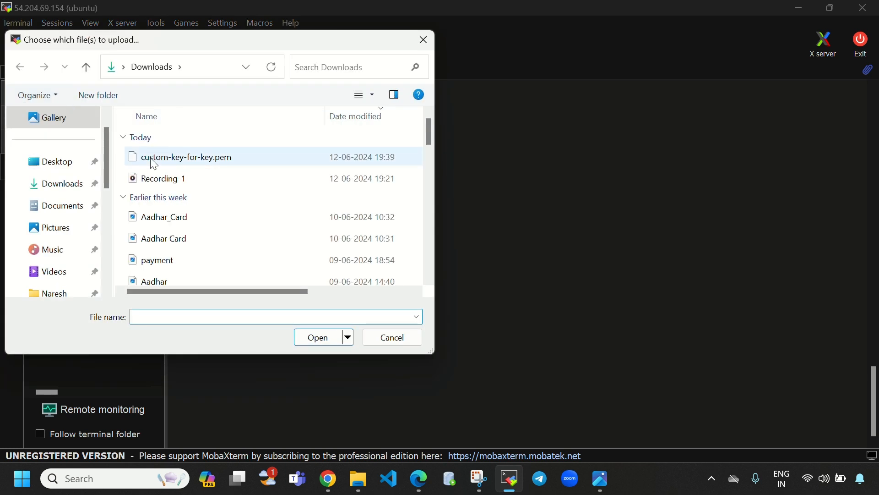
click(188, 161)
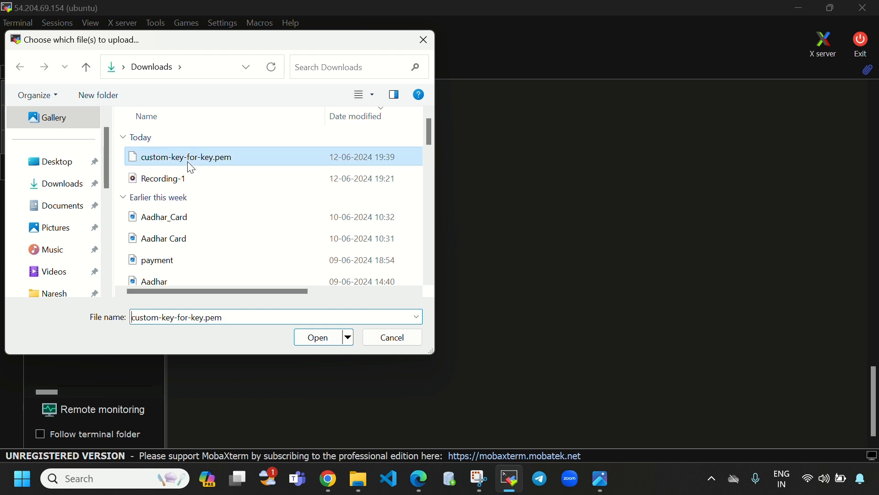
click(328, 340)
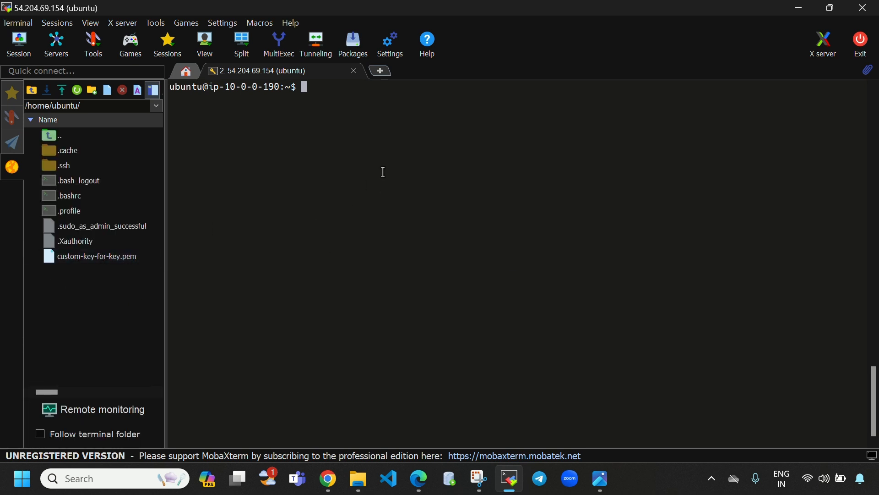
List the home directory with ls and ll, and examine the permissions of custom-key-for-key.pem.
text(ls)
key(Return)
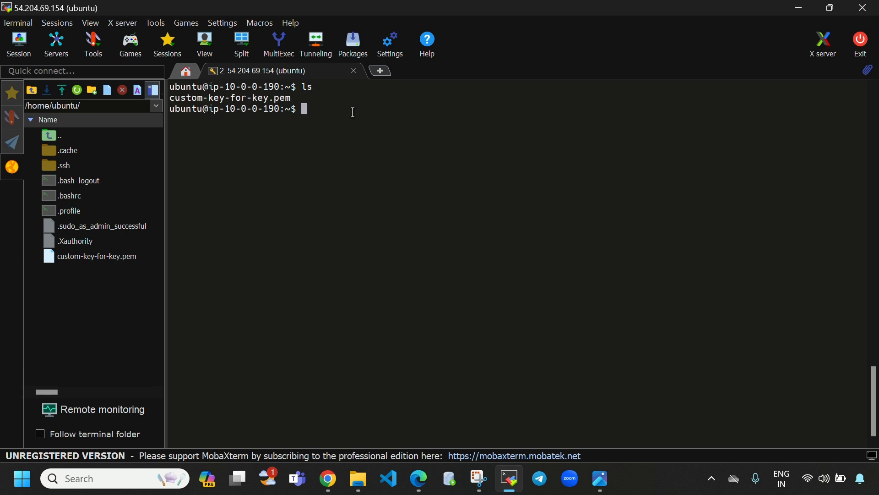
drag(170, 97, 290, 98)
text(ll)
key(Return)
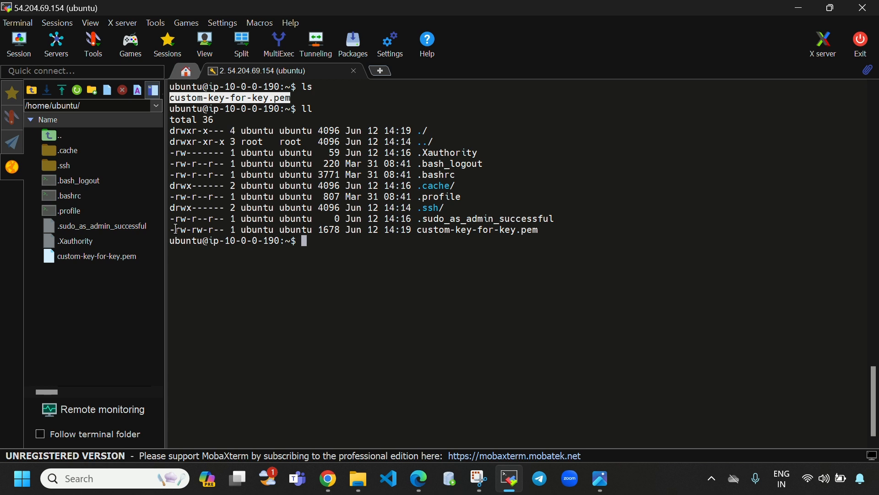
drag(175, 229, 537, 228)
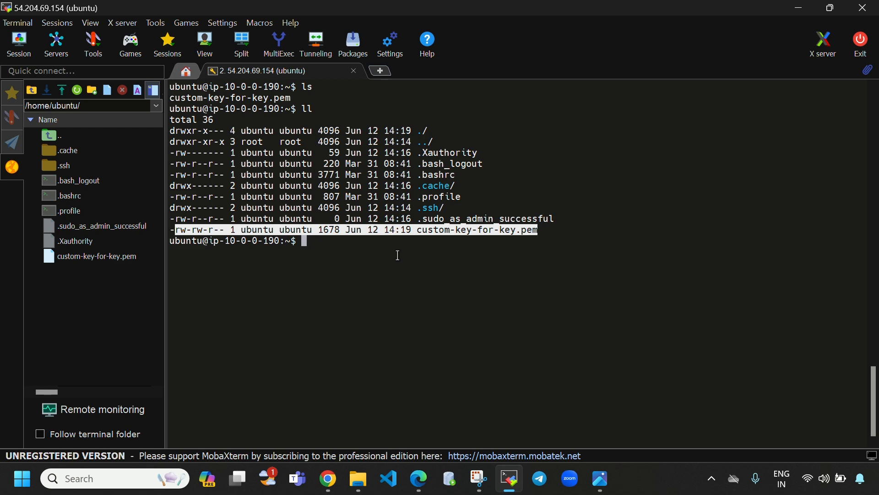
Switch to the AWS console in the browser, open Private-Instance's SSH connection instructions and copy the chmod 400 command.
click(328, 478)
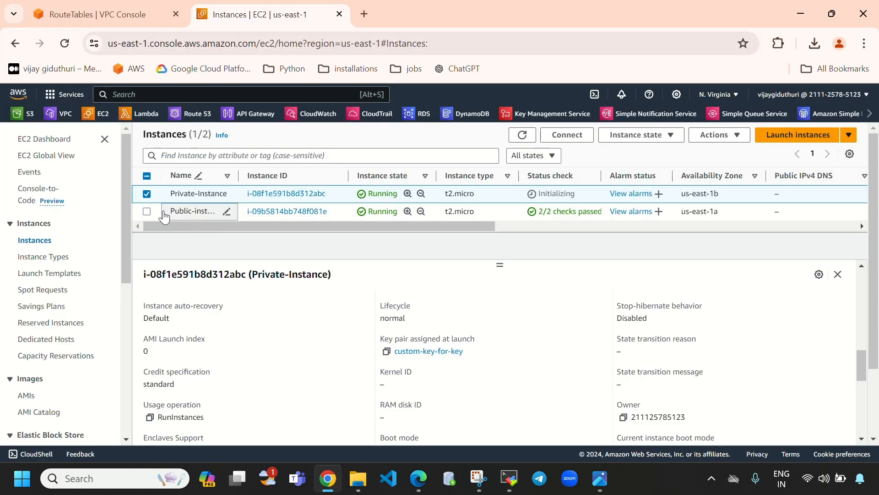
click(573, 137)
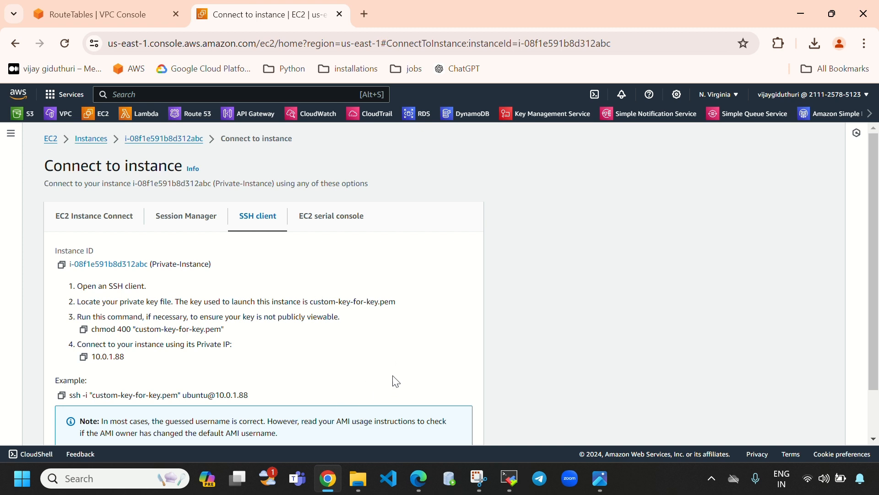
scroll(302, 342, down, 1)
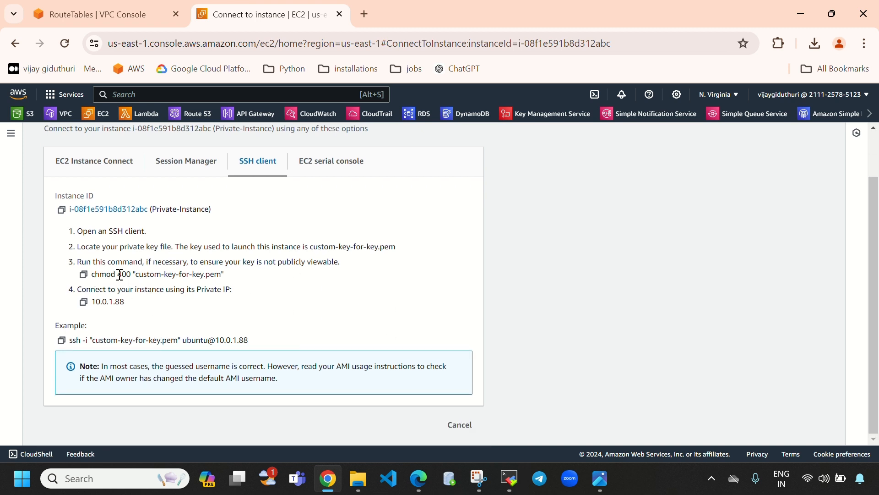
drag(137, 275, 226, 284)
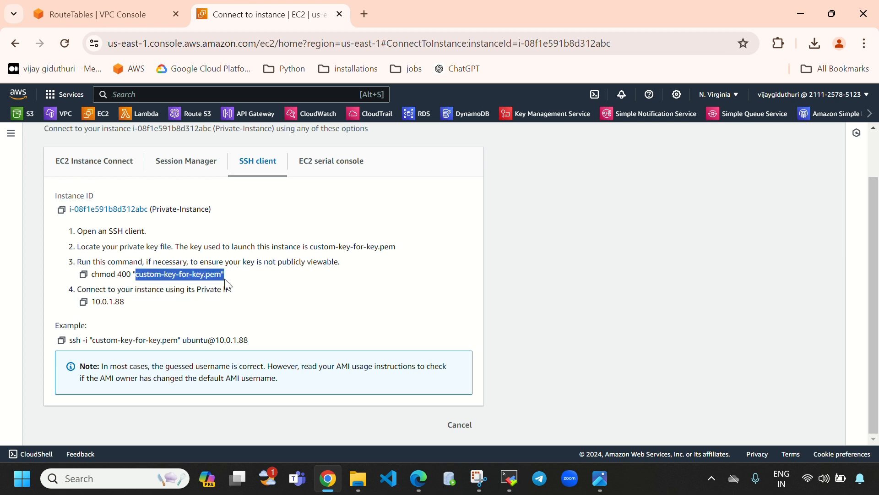
click(87, 278)
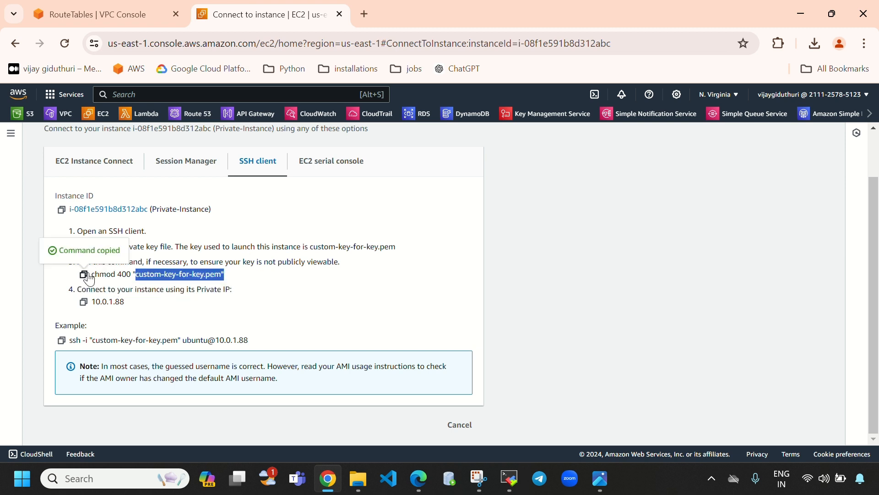
Switch to MobaXterm and run chmod 400 "custom-key-for-key.pem" on the public instance.
click(510, 478)
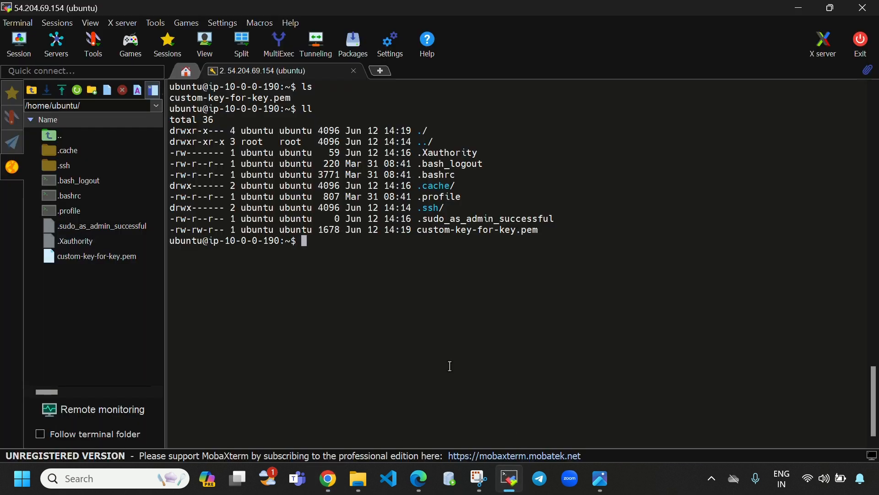
right_click(300, 241)
click(353, 201)
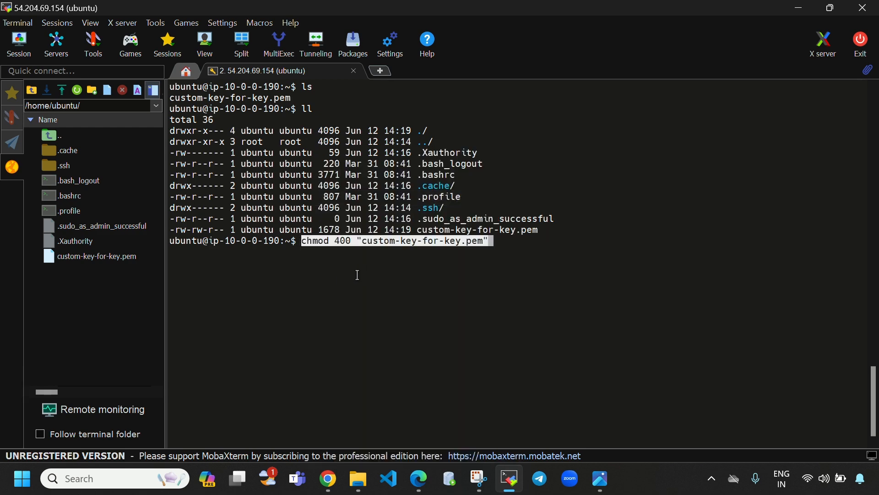
key(Return)
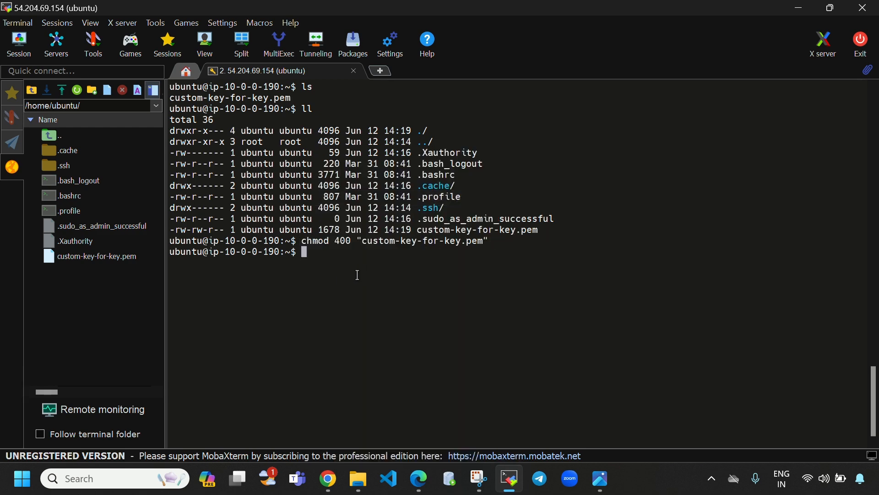
List the home directory with ll and check the permissions of custom-key-for-key.pem.
text(ll)
key(Return)
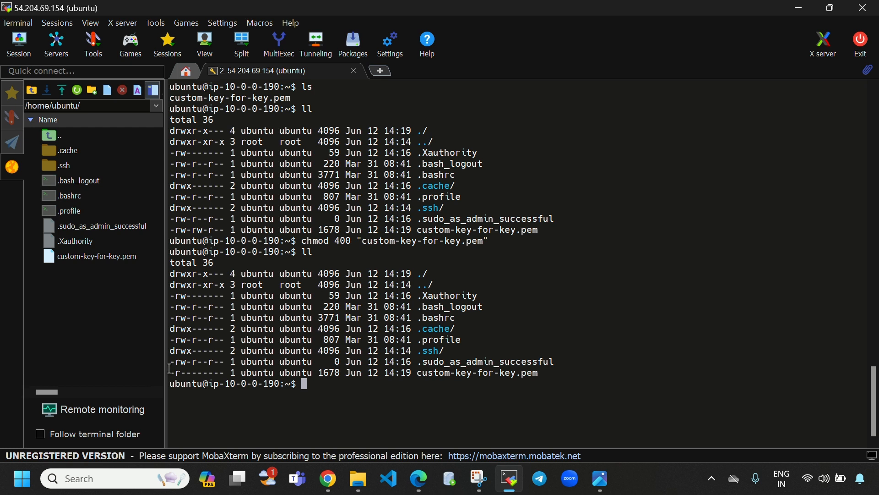
drag(171, 374, 542, 372)
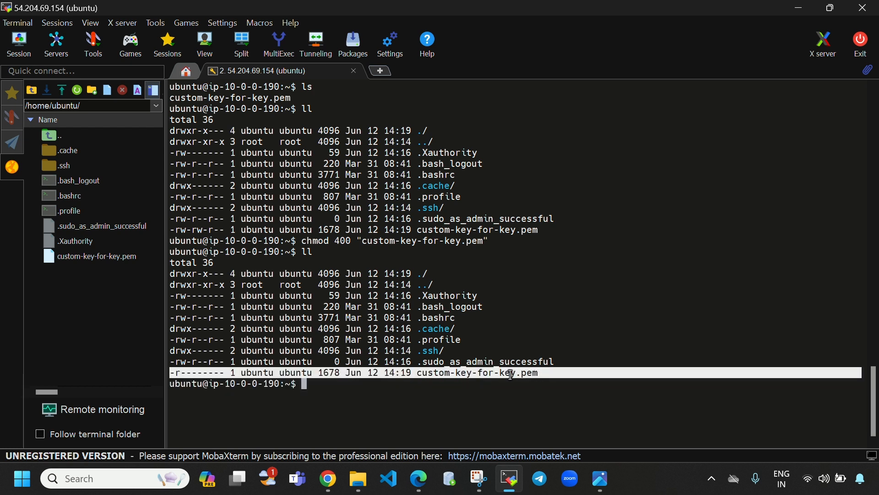
Switch to the AWS console and return to the EC2 instances list with Private-Instance's details displayed.
click(328, 478)
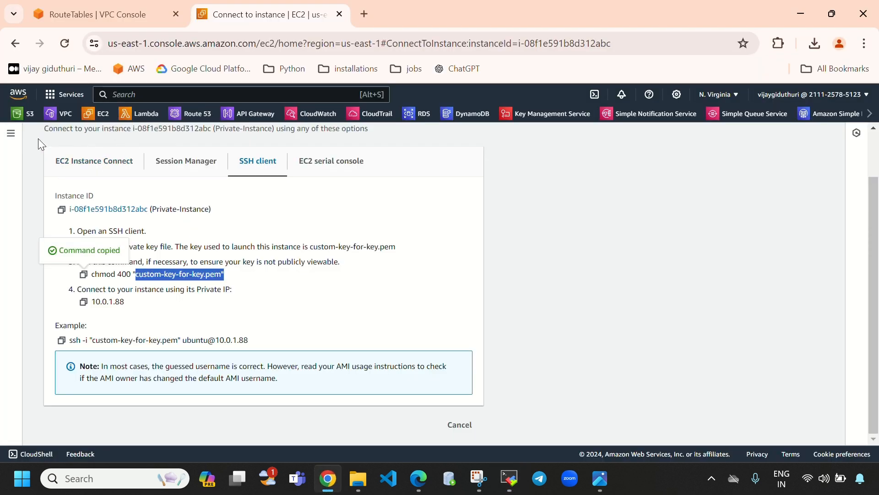
click(20, 43)
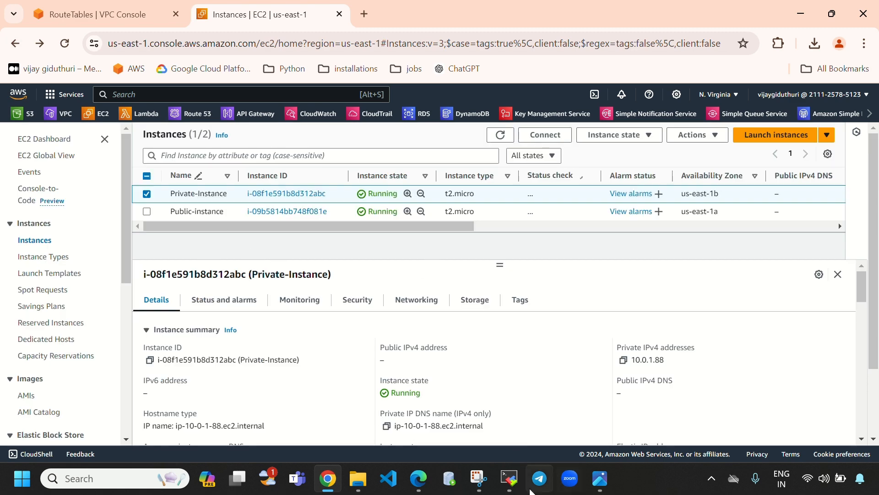
click(510, 479)
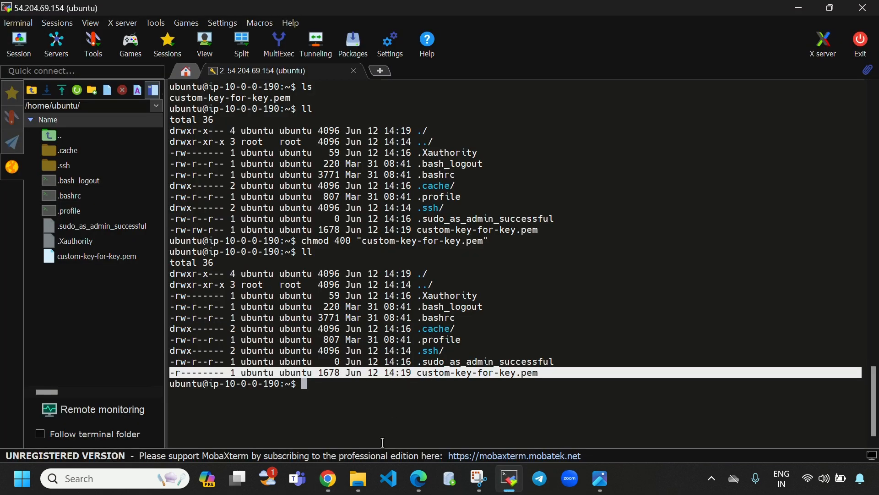
click(327, 479)
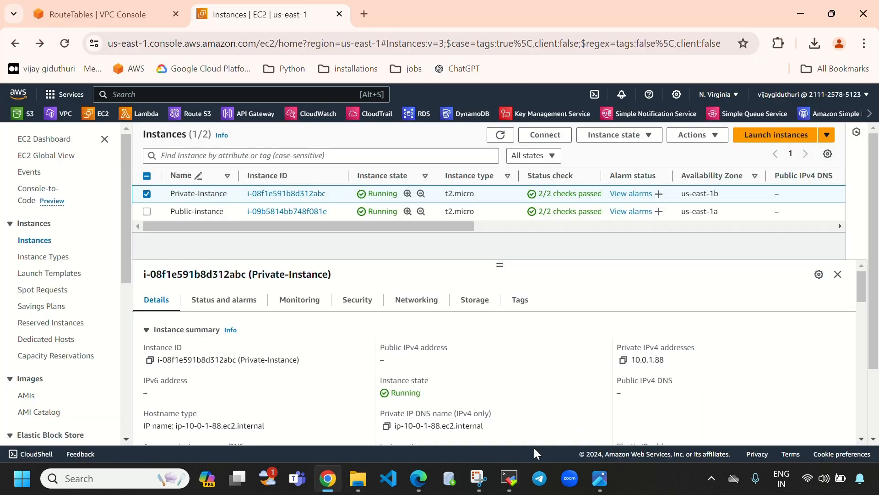
Switch to MobaXterm and enter the start of the SSH command, ssh -i custom-key-for-key.pem ubuntu@, without running it.
click(509, 479)
click(375, 411)
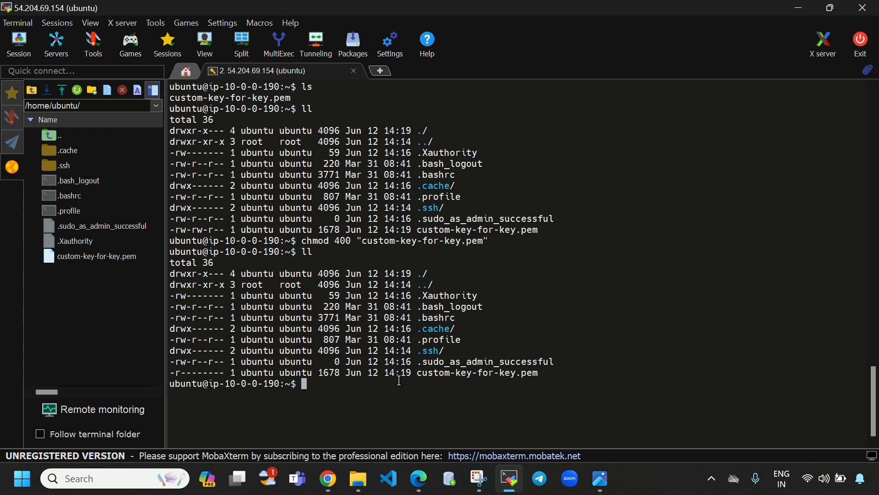
text(ssh -i cu)
key(Tab)
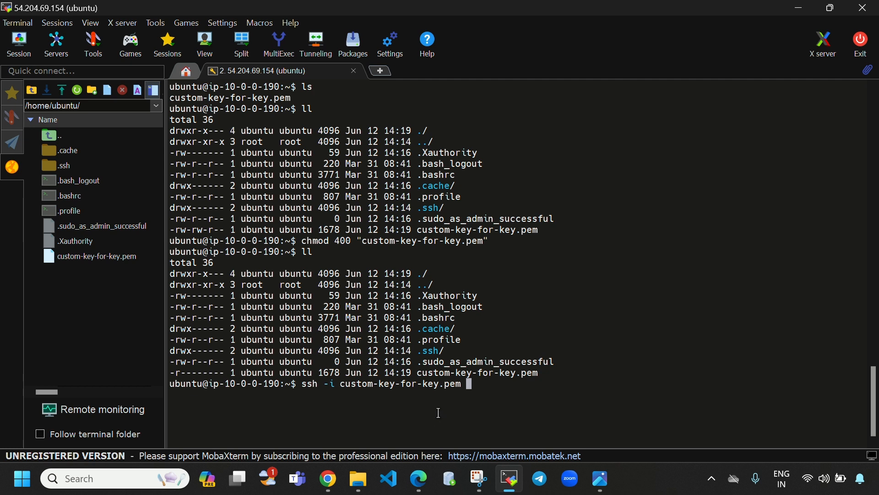
text(ubuntu@)
Copy Private-Instance's private IPv4 address from the AWS console and append 10.0.1.88 to the SSH command in MobaXterm.
click(328, 479)
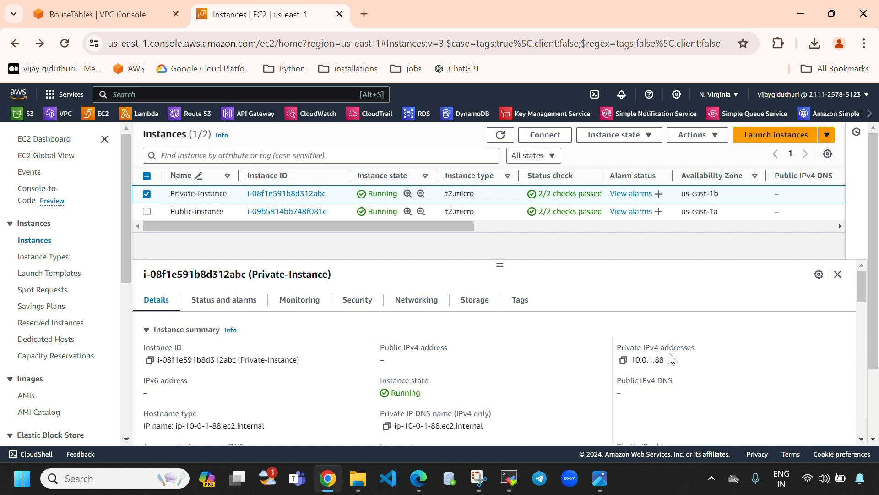
click(623, 362)
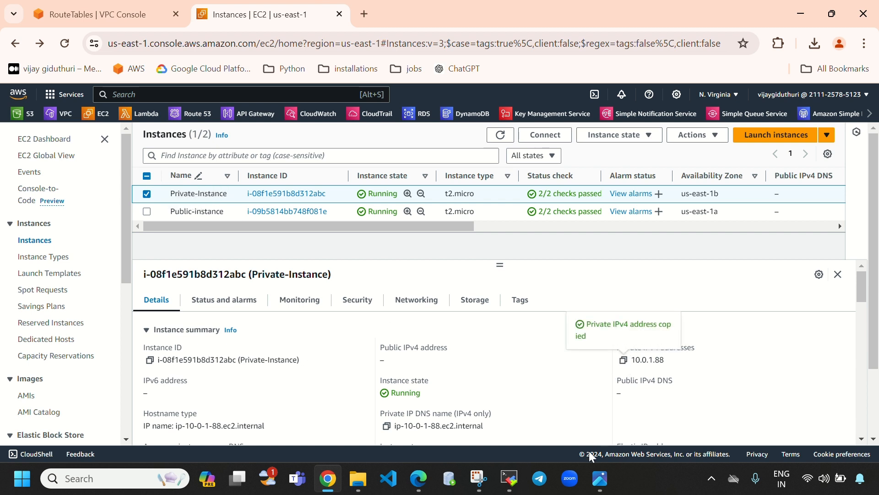
click(509, 478)
right_click(514, 386)
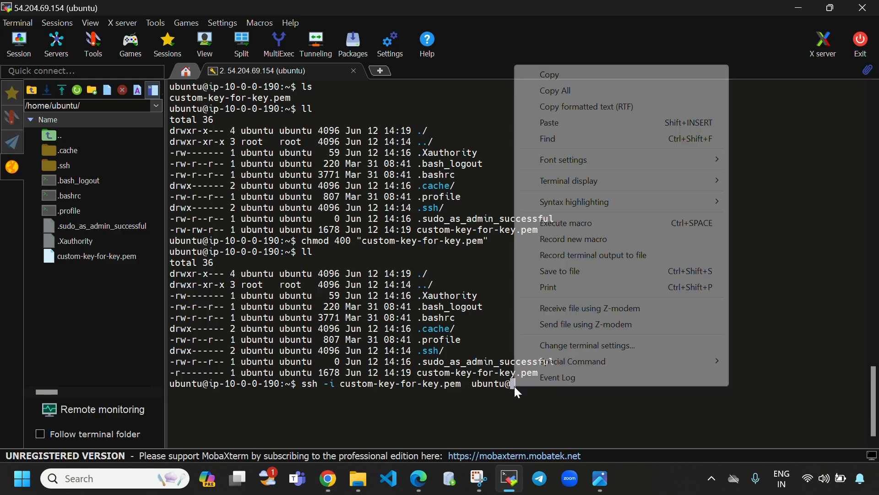
click(550, 123)
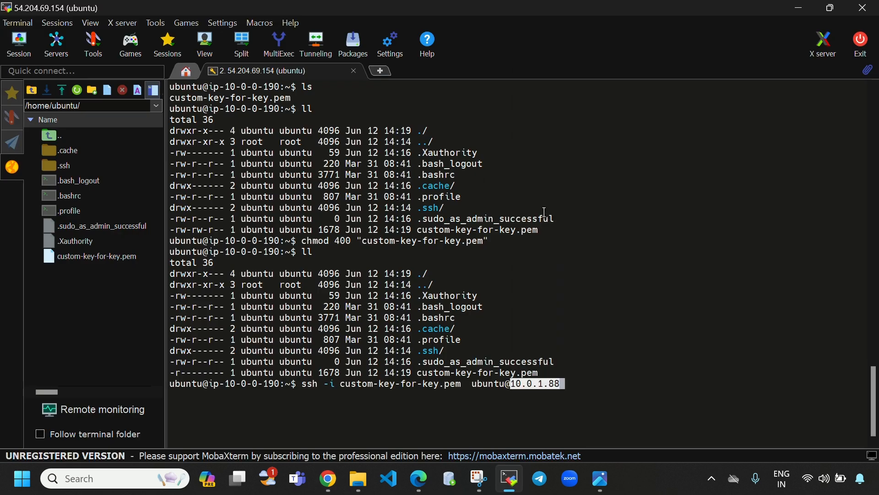
Run the SSH command and answer yes to continue connecting to the private instance.
key(Return)
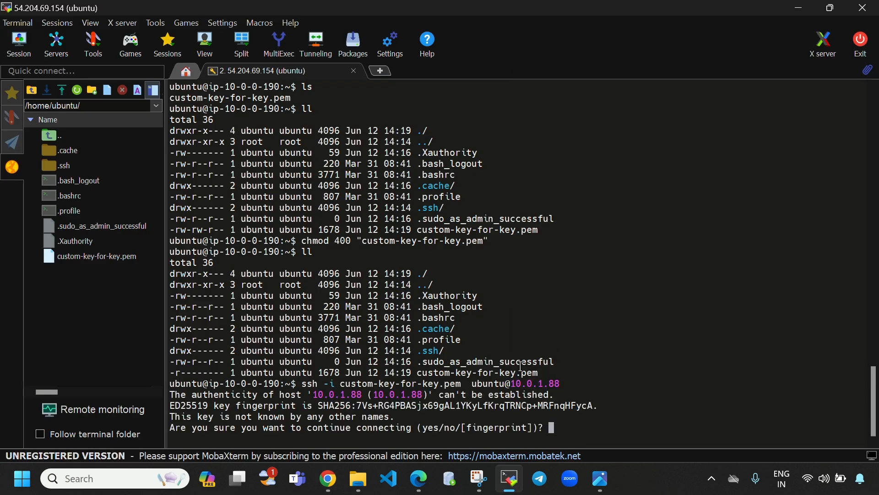
text(yes)
key(Return)
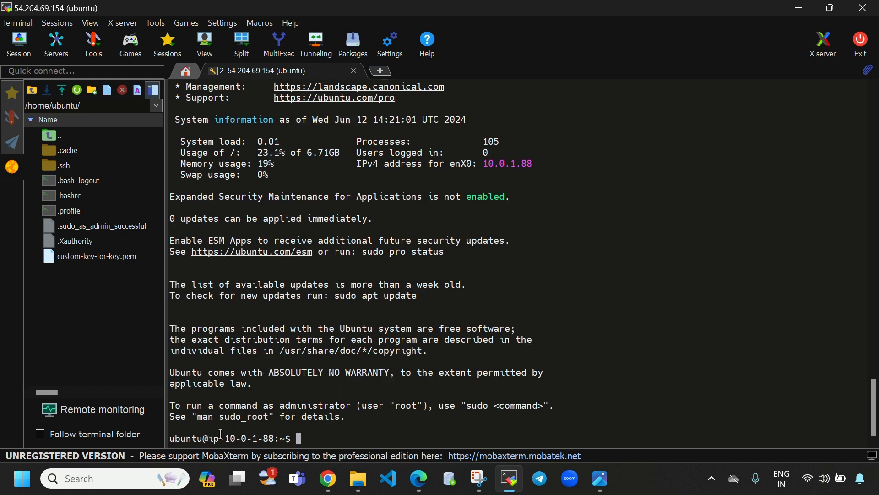
Compare the IP address in the terminal prompt with Private-Instance's private IPv4 address in the AWS console.
drag(225, 439, 274, 439)
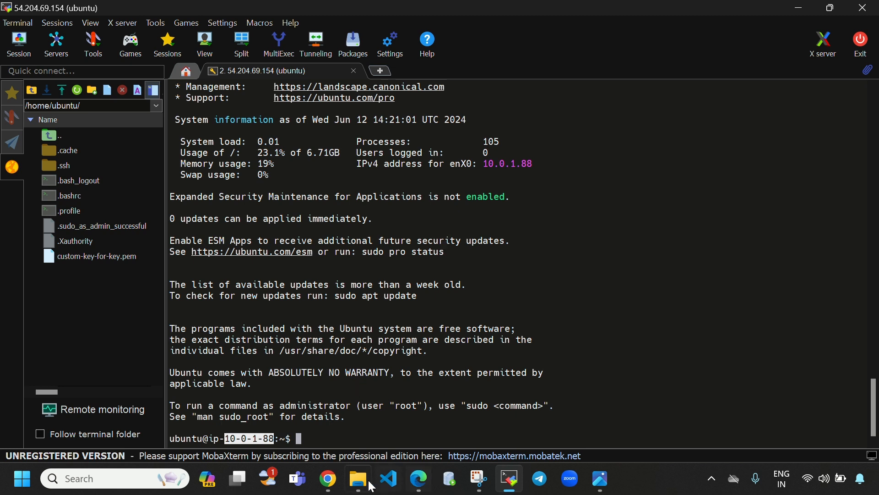
click(328, 478)
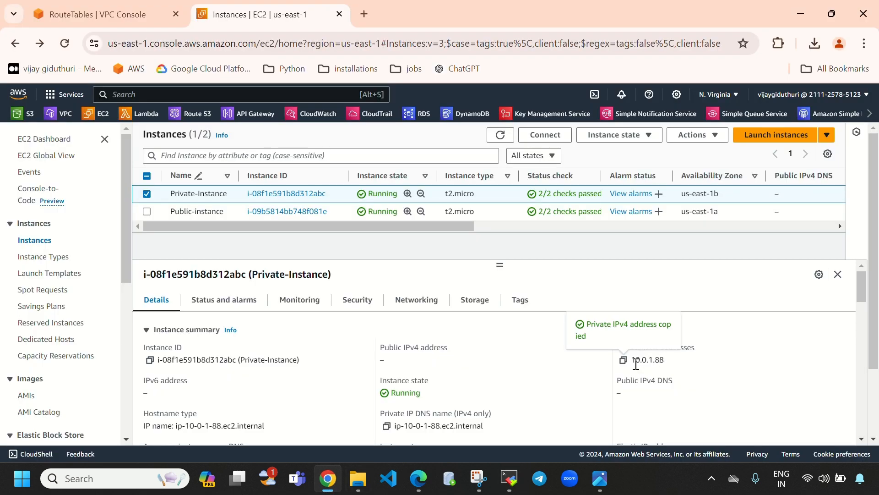
drag(636, 360, 665, 361)
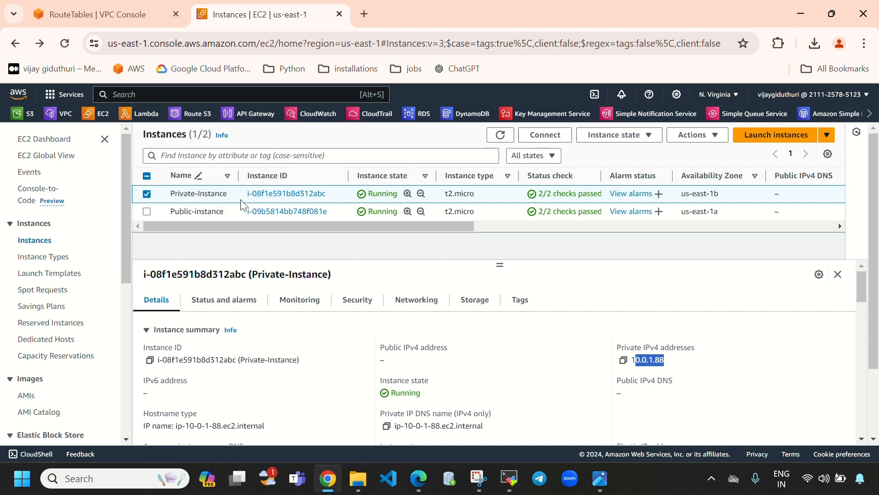
Switch to MobaXterm and run sudo apt update -y on the private instance.
click(509, 478)
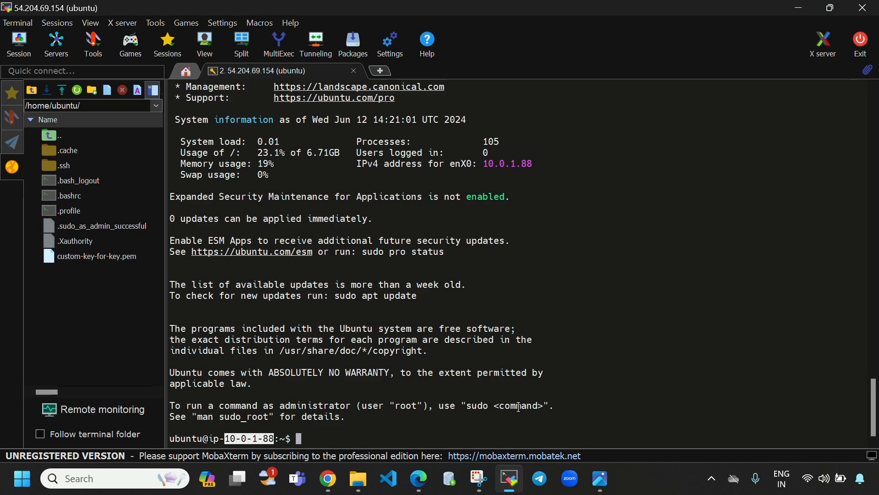
click(356, 439)
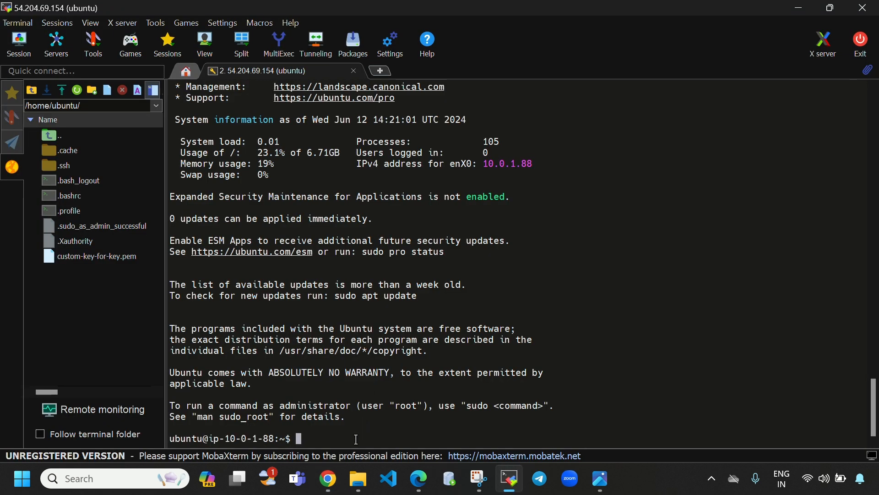
text(sudo apt update -y)
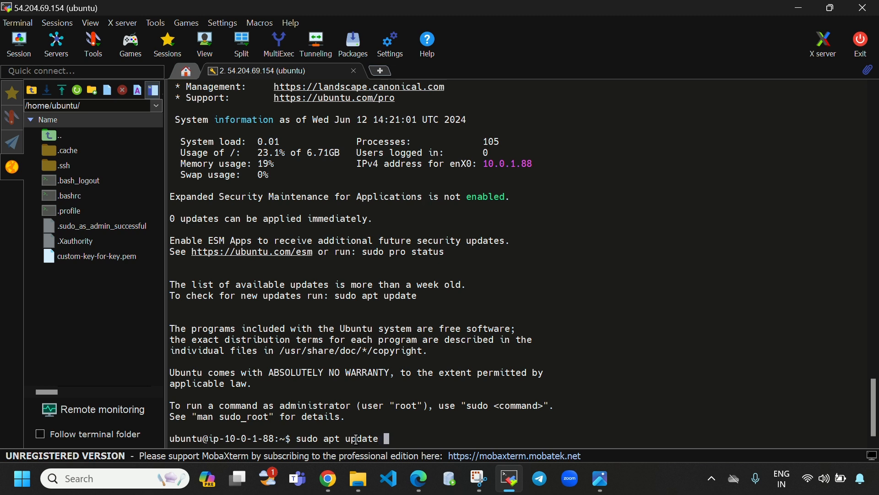
key(Return)
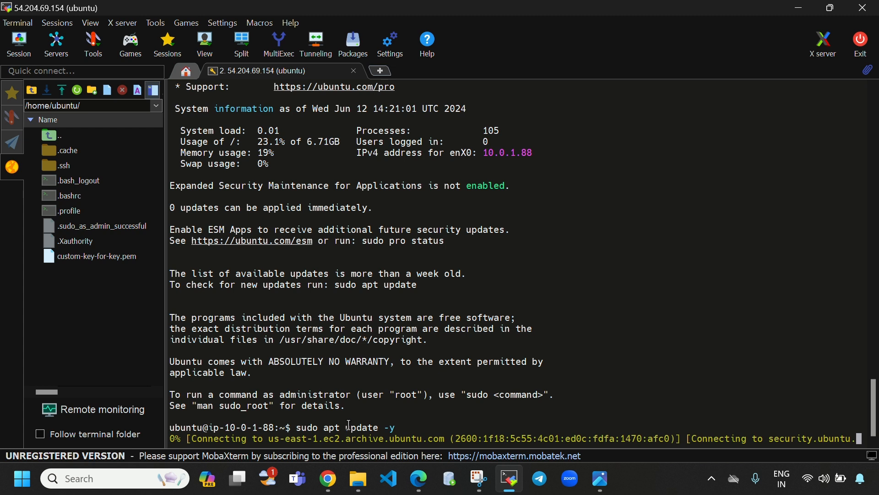
Switch to the VPC console in the browser and look over Public-Route-table's routes and the NAT gateways entry.
click(328, 478)
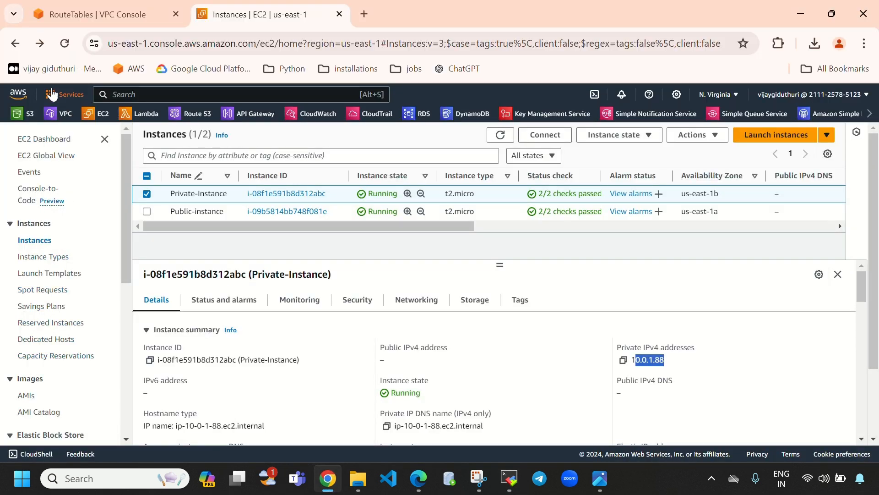
click(81, 15)
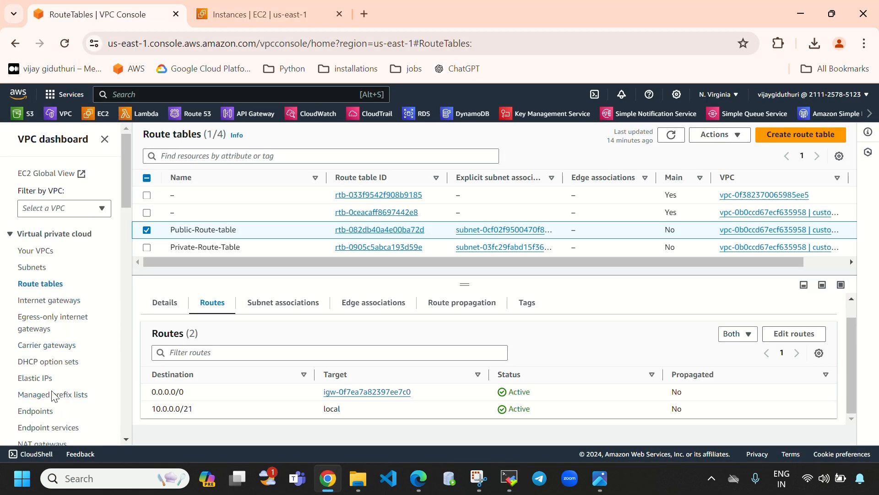
scroll(50, 393, down, 1)
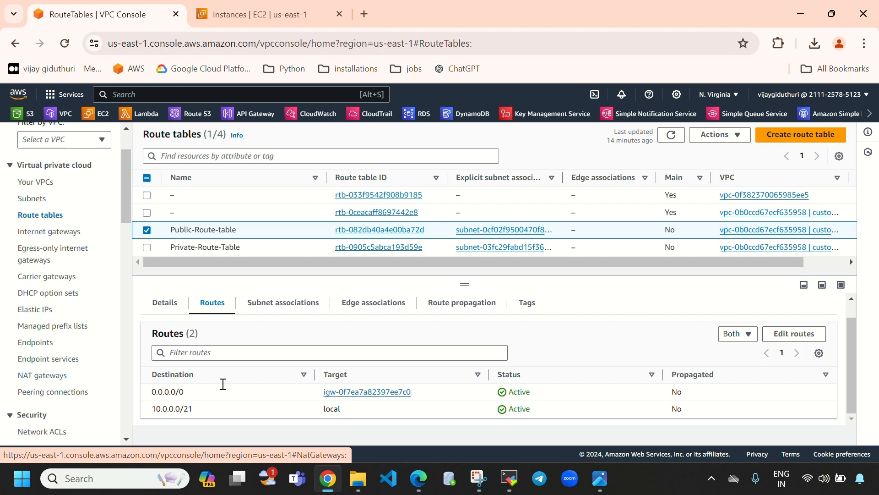
Switch to MobaXterm and examine the package update's final output and the private instance's prompt.
click(509, 478)
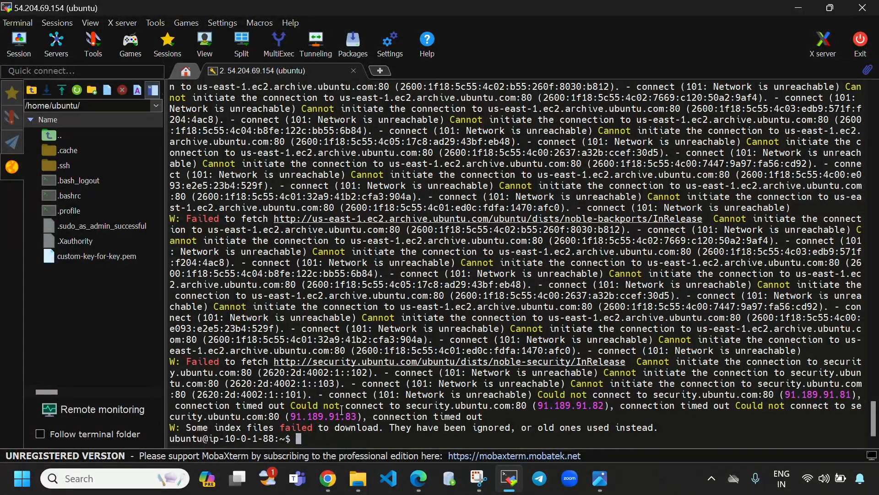
drag(280, 428, 333, 431)
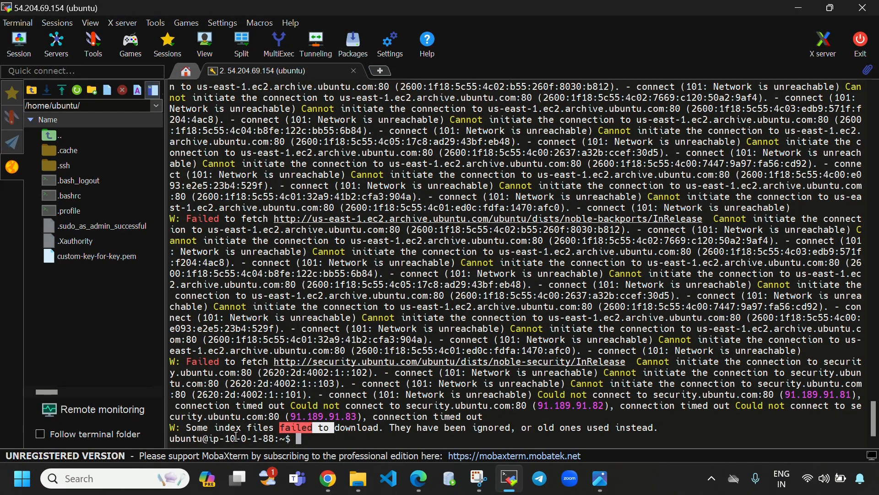
drag(225, 438, 279, 441)
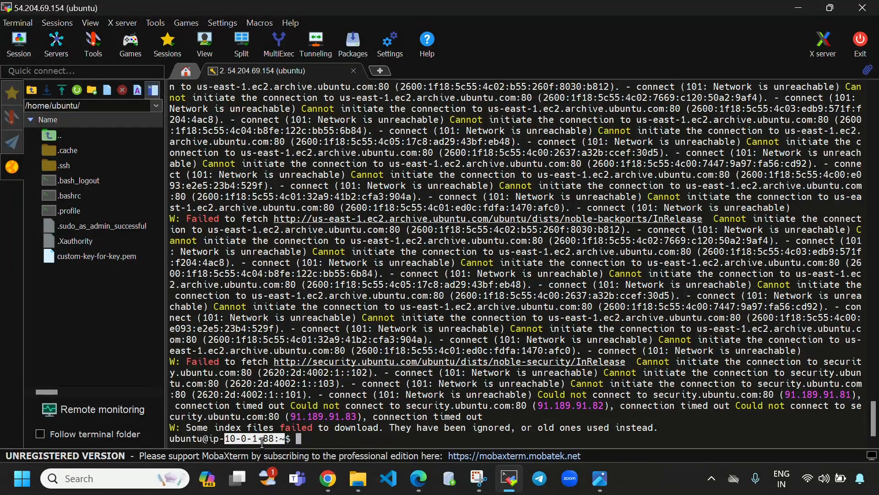
Switch to the browser and look over the EC2 instances and the VPC console's NAT gateways list.
click(328, 478)
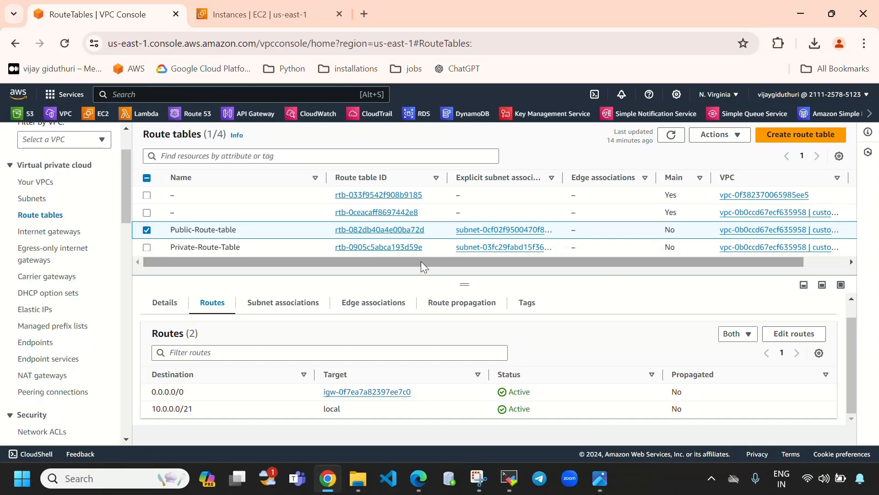
click(282, 10)
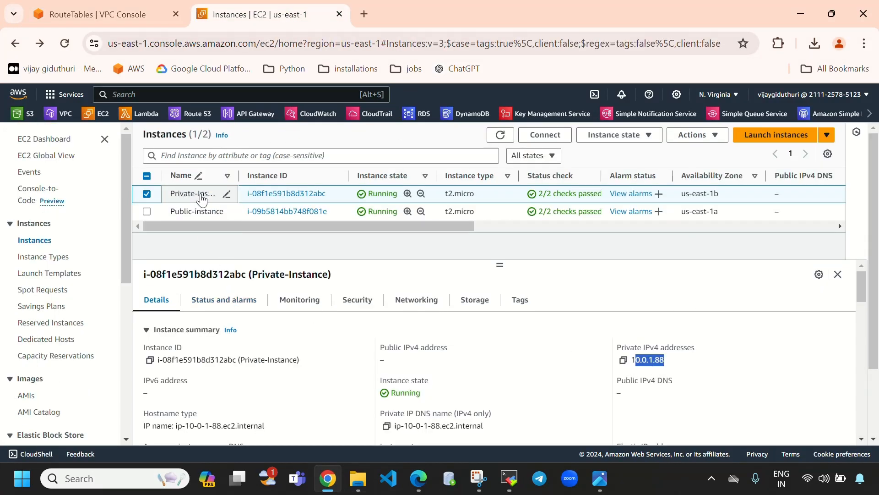
click(85, 10)
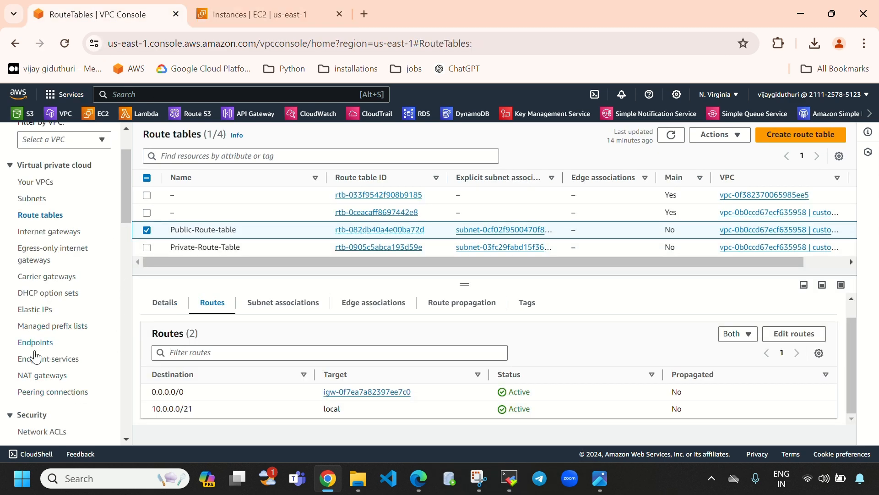
click(41, 375)
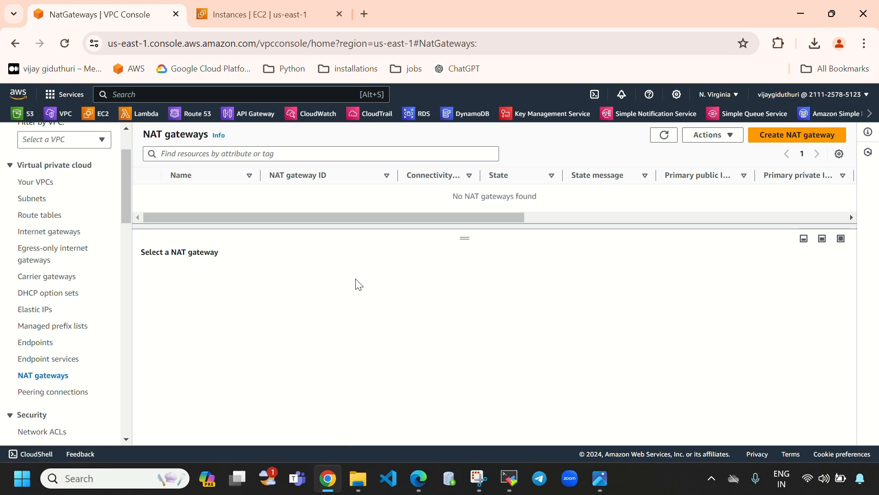
drag(445, 197, 512, 203)
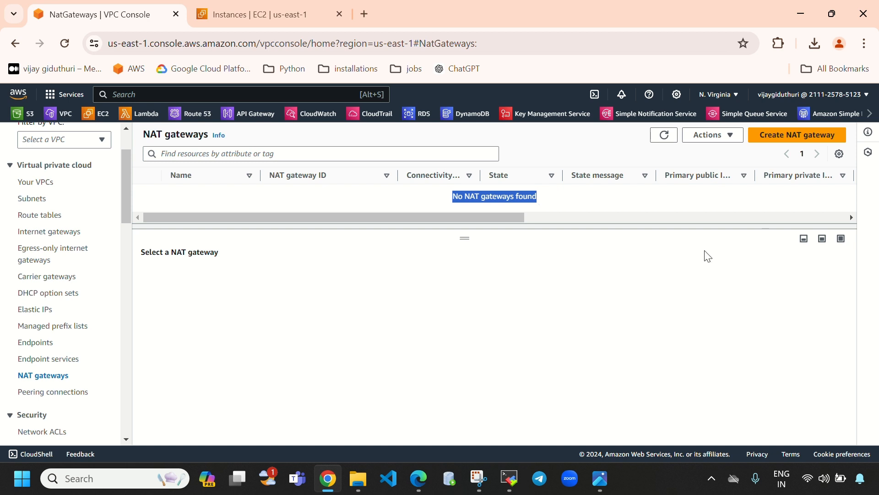
Start creating a NAT gateway and name it Custom-NAT-Gateway.
click(802, 140)
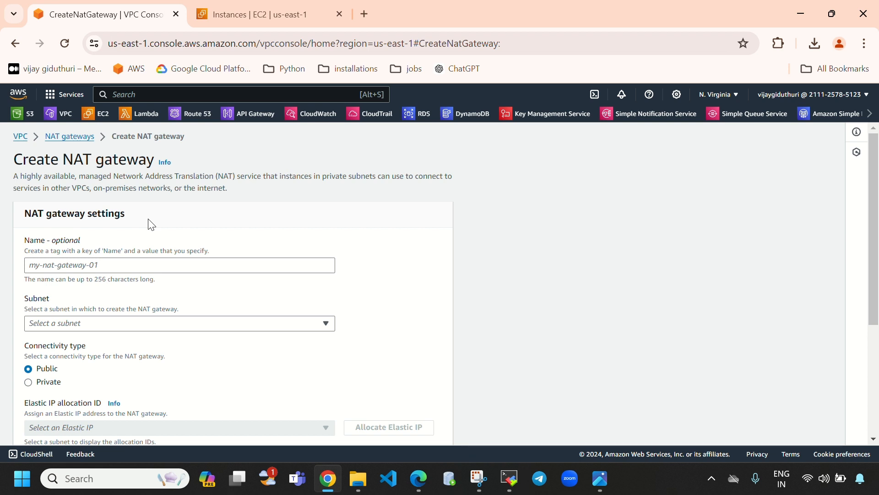
mouse_move(500, 490)
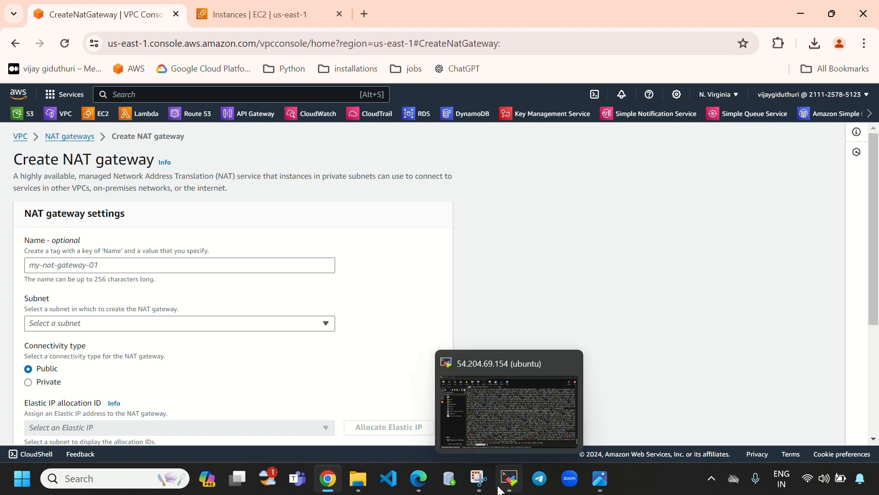
click(132, 269)
text(cus)
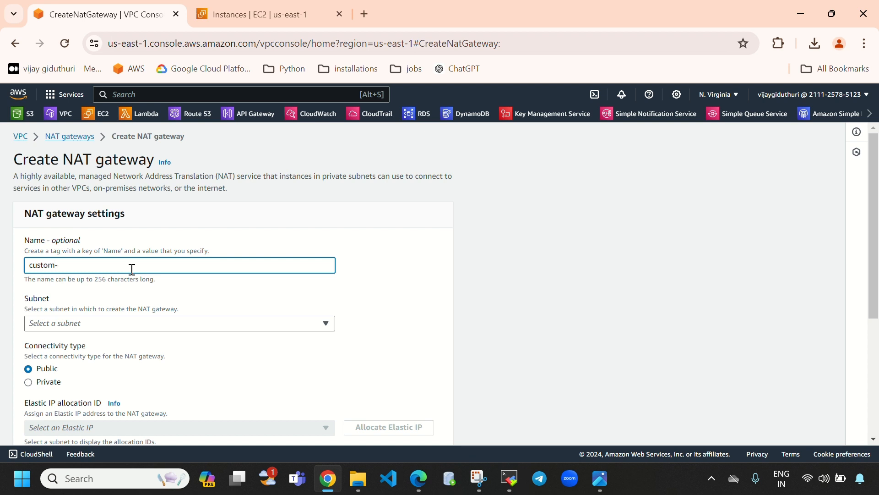
text(tom-NAT)
key(BackSpace)
text(C)
Select Public-Subnet as the subnet in which to create the NAT gateway.
scroll(209, 345, down, 1)
click(225, 253)
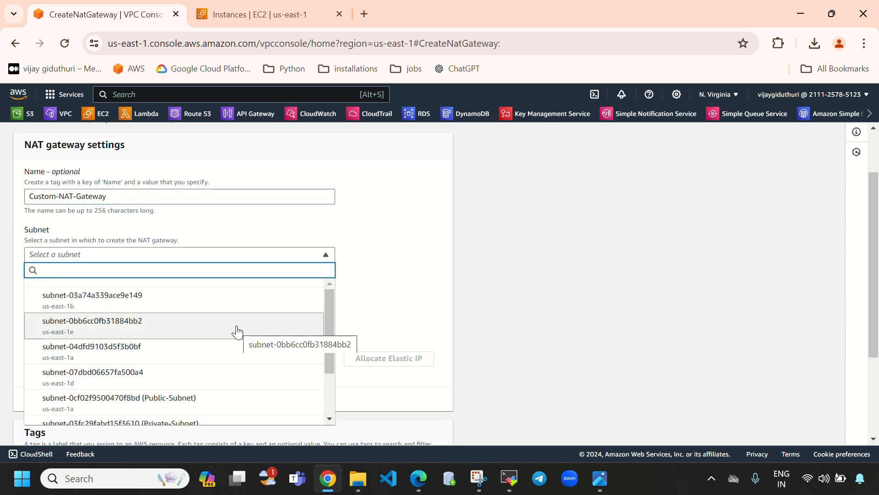
click(204, 403)
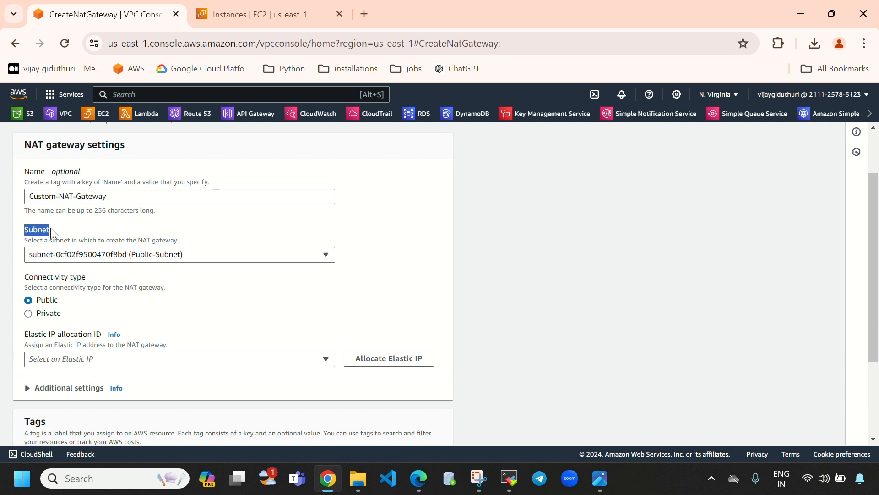
click(248, 258)
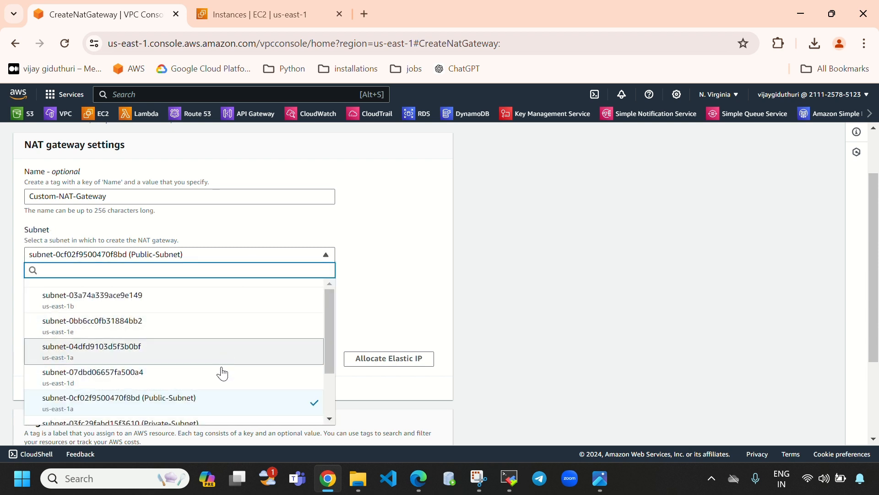
click(243, 407)
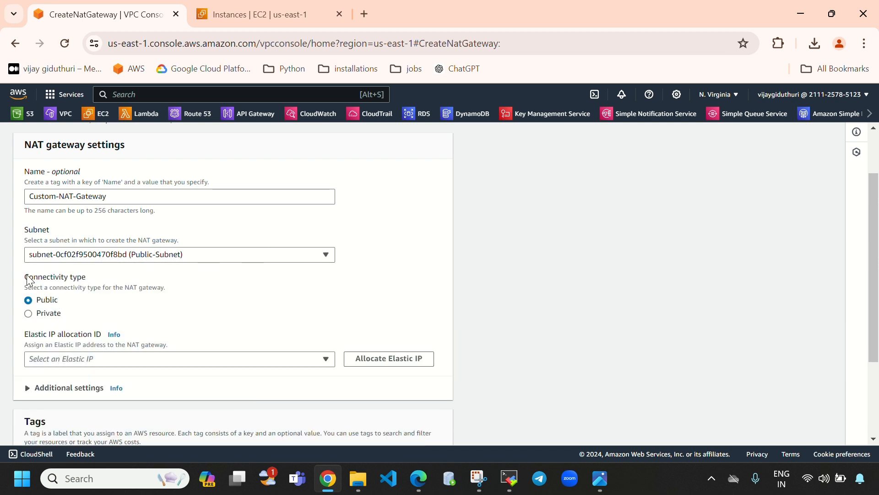
drag(182, 254, 111, 255)
Allocate a new Elastic IP address and assign it to the NAT gateway with public connectivity.
scroll(285, 320, down, 3)
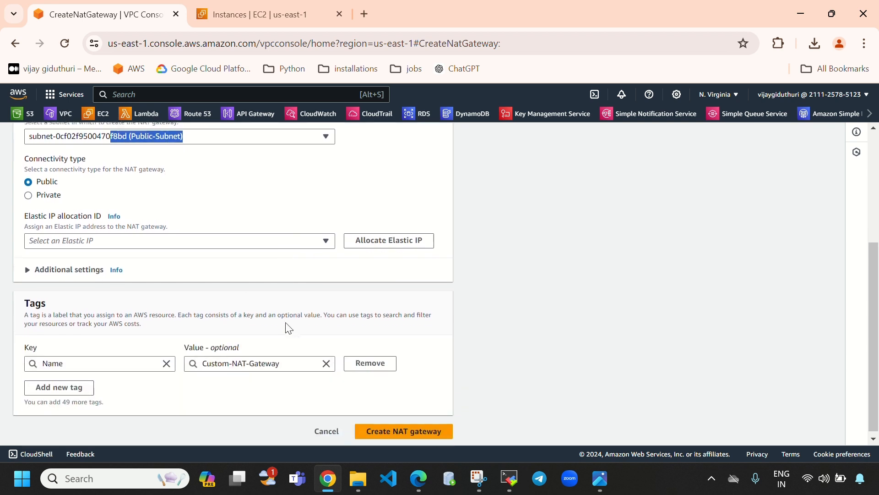
scroll(21, 215, up, 5)
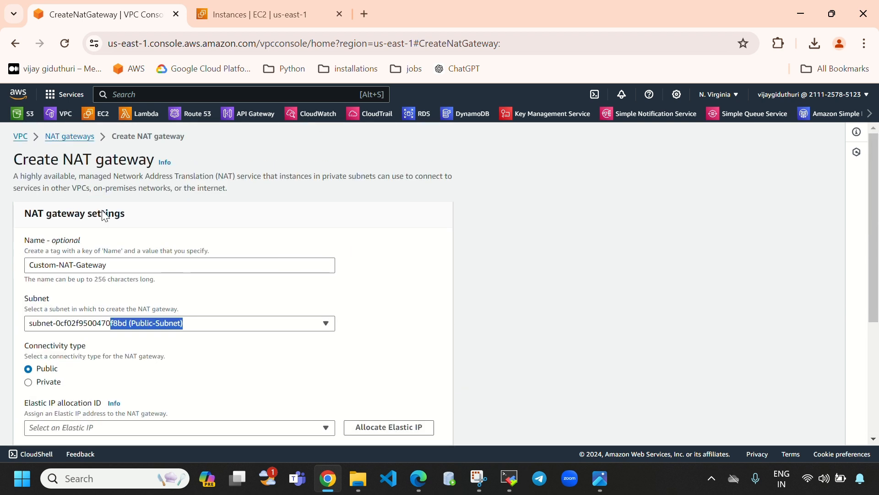
scroll(231, 357, down, 3)
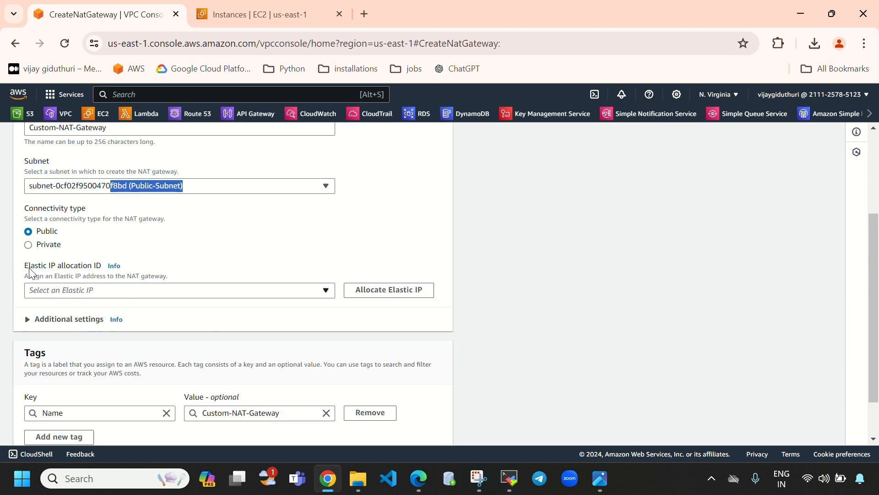
drag(25, 266, 107, 267)
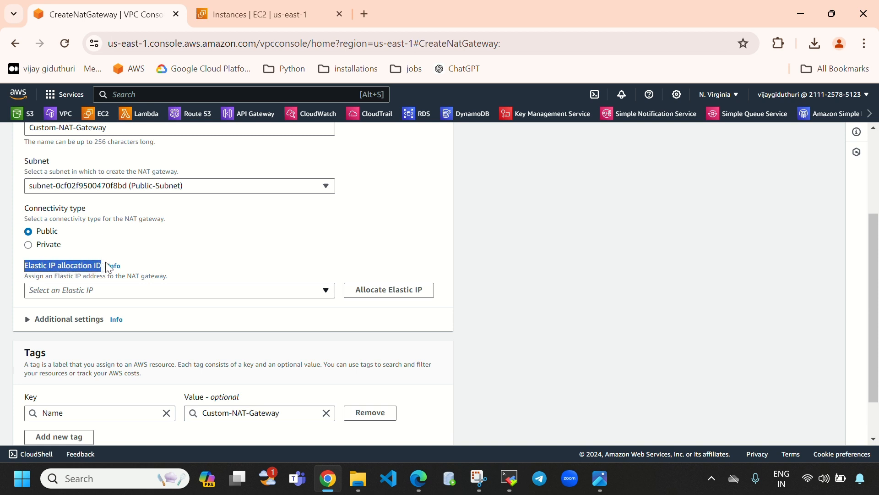
click(190, 295)
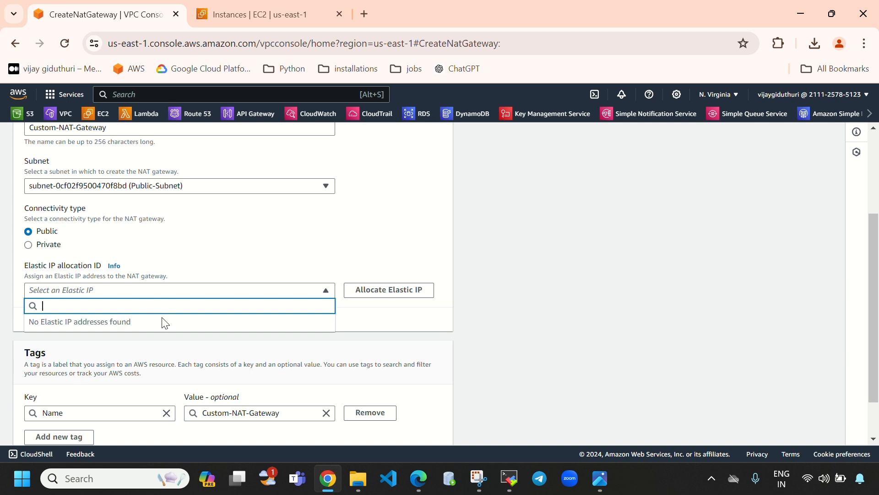
click(391, 284)
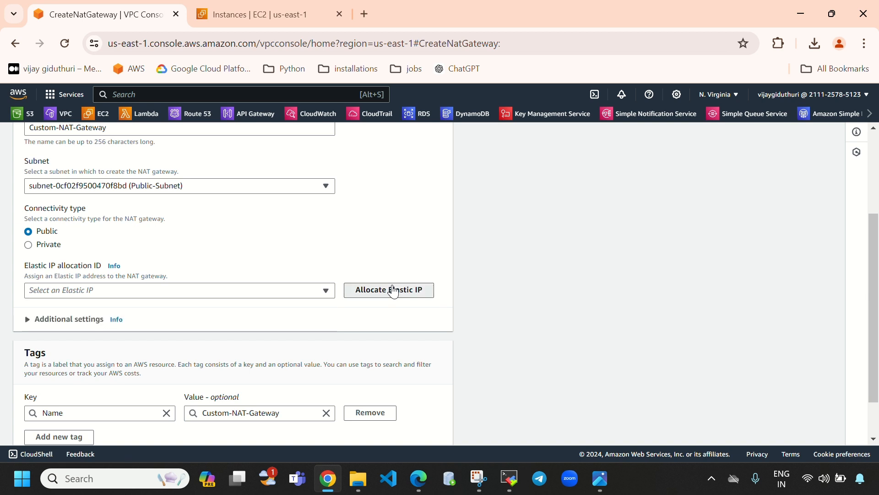
scroll(258, 278, up, 4)
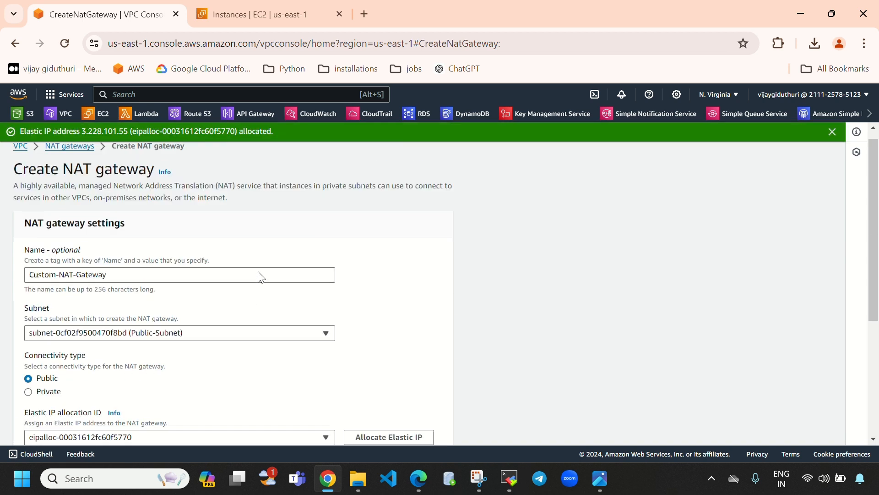
scroll(340, 339, down, 3)
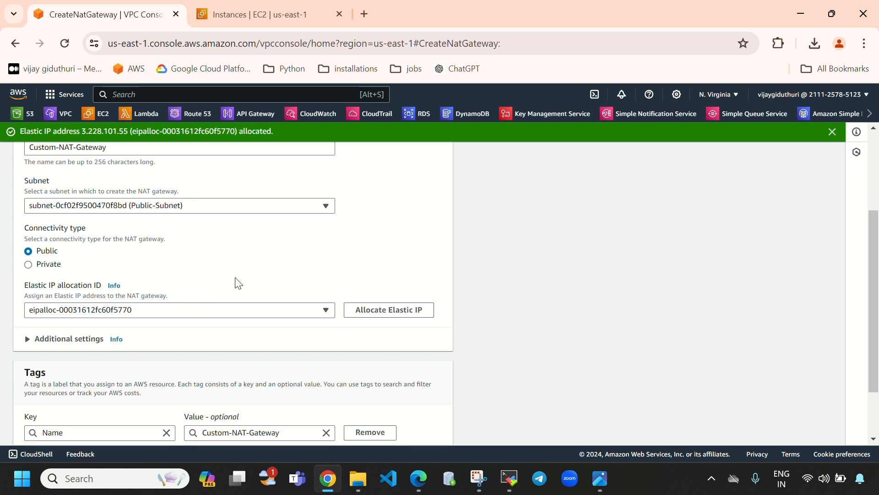
Open the EC2 Elastic IPs page in a new browser tab and refresh the address list.
click(230, 14)
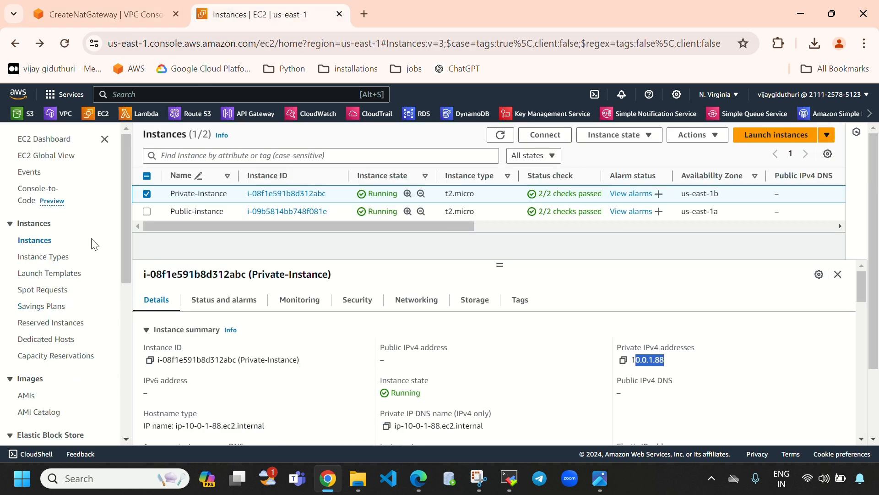
scroll(64, 378, down, 6)
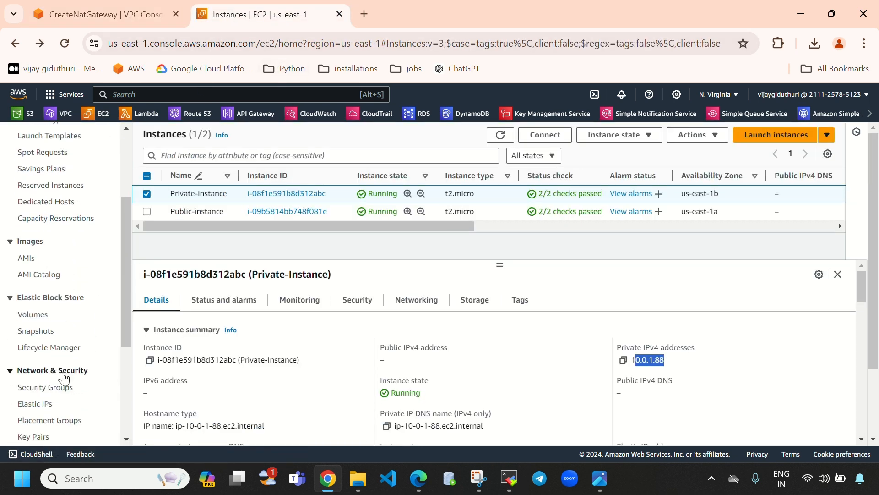
right_click(45, 268)
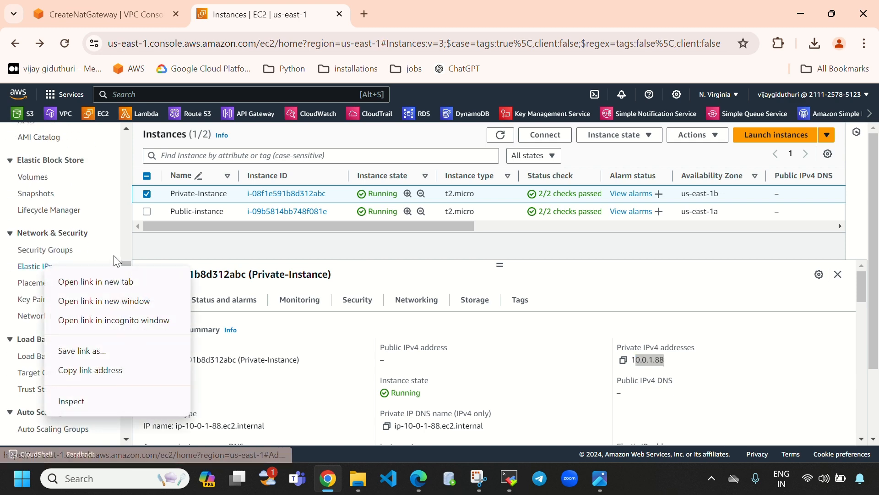
click(123, 282)
click(832, 13)
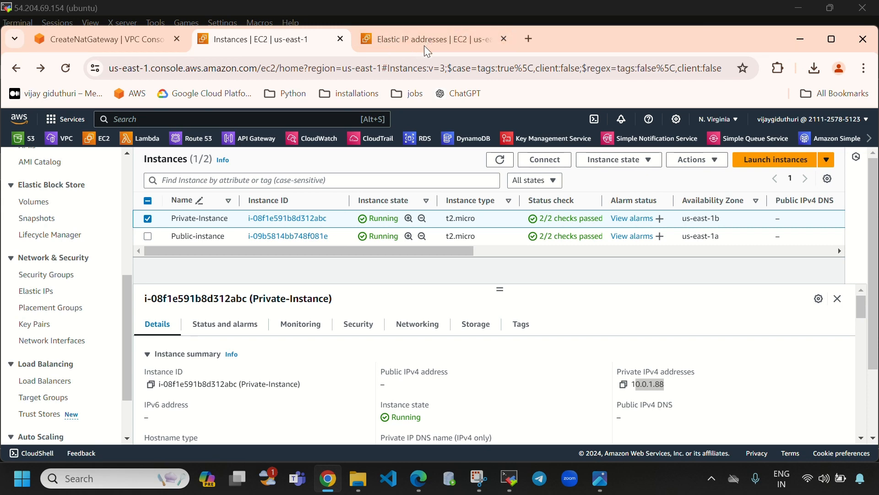
click(401, 38)
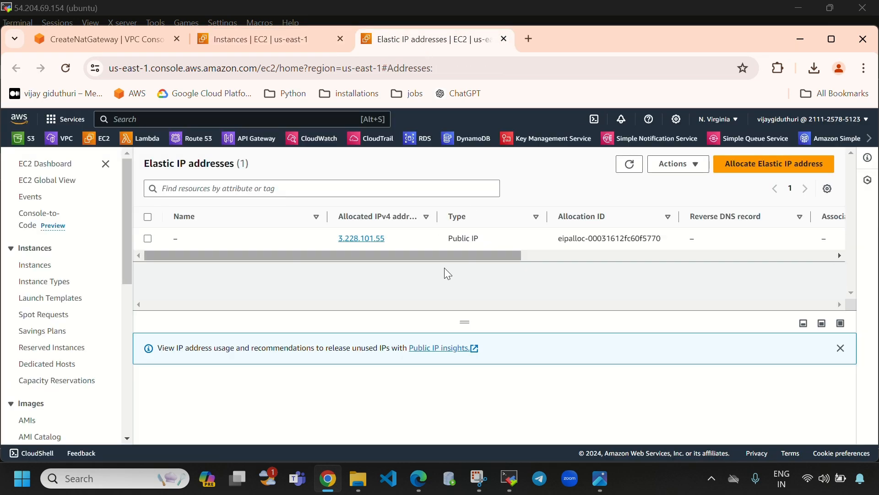
click(629, 166)
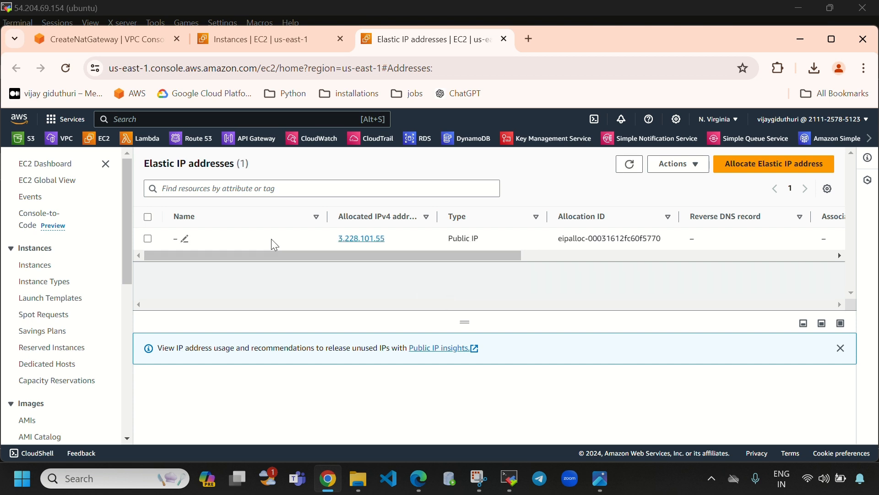
Compare the NAT gateway form's Elastic IP allocation ID with the Elastic IP addresses list, and refresh the list.
click(262, 40)
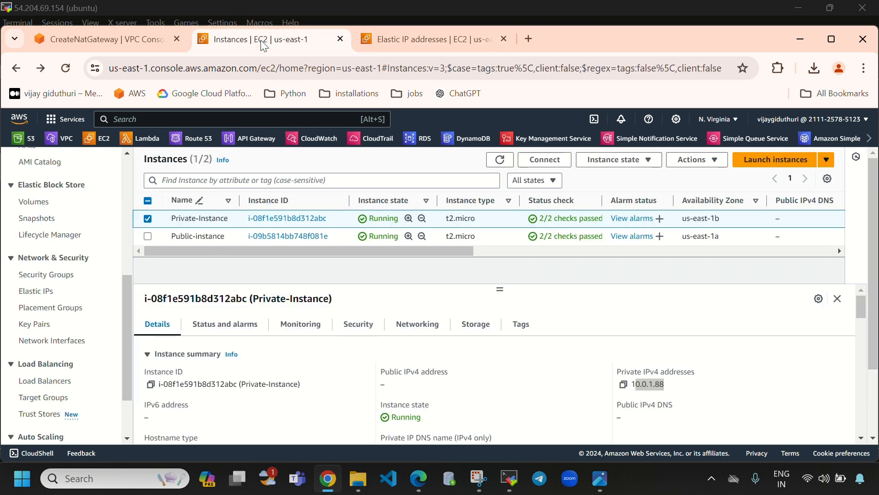
click(83, 41)
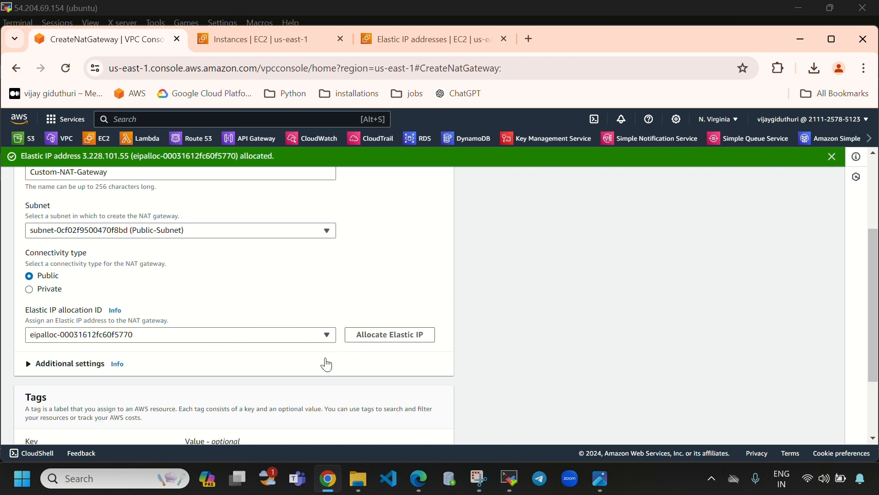
click(384, 48)
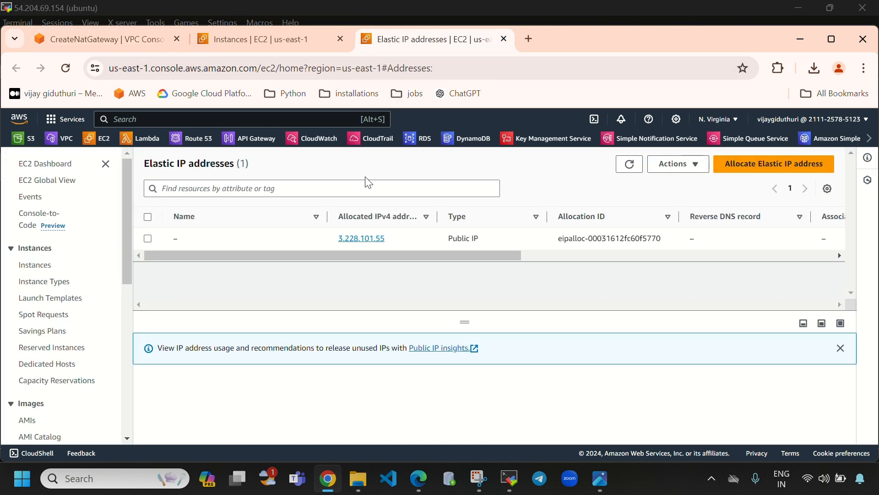
drag(469, 257, 92, 251)
click(148, 238)
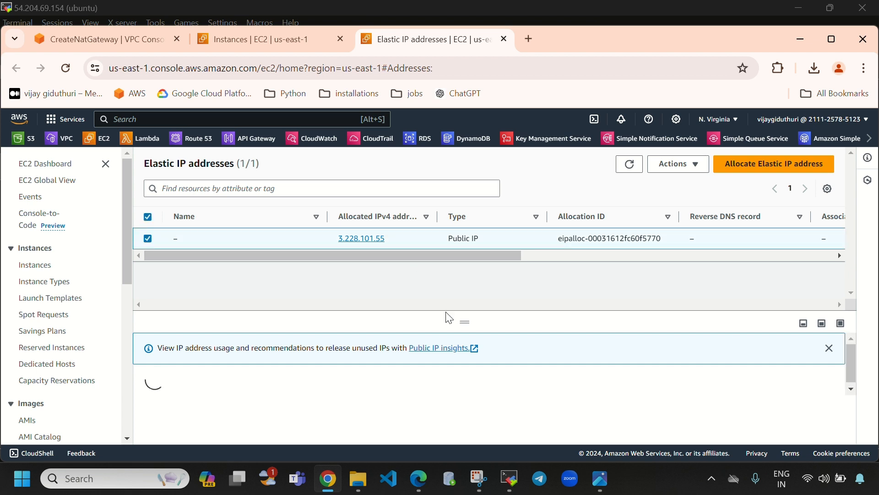
click(626, 166)
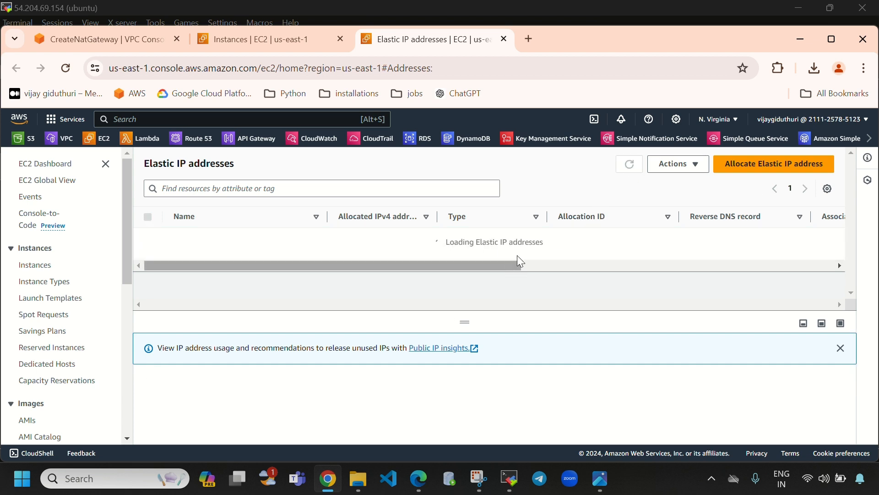
click(832, 38)
Return to the NAT gateway form and review its name, subnet, connectivity type, Elastic IP allocation and tags.
click(119, 15)
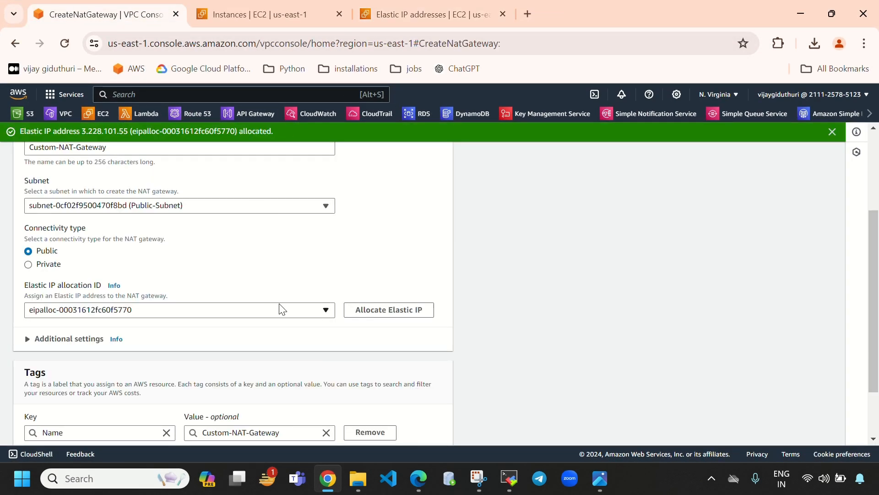
scroll(356, 311, up, 3)
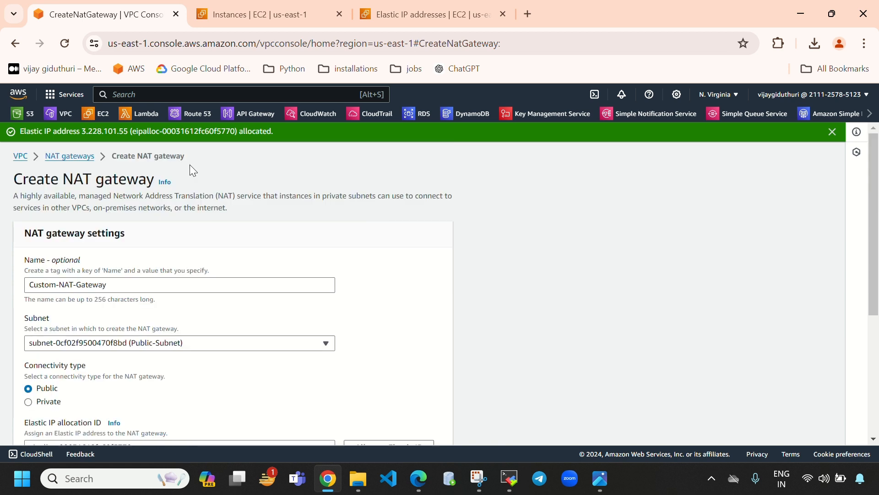
drag(59, 179, 147, 179)
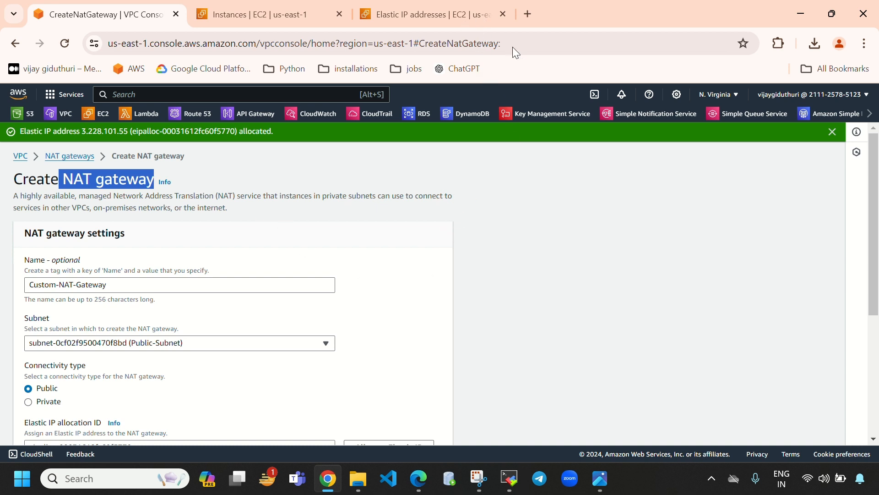
scroll(332, 372, down, 5)
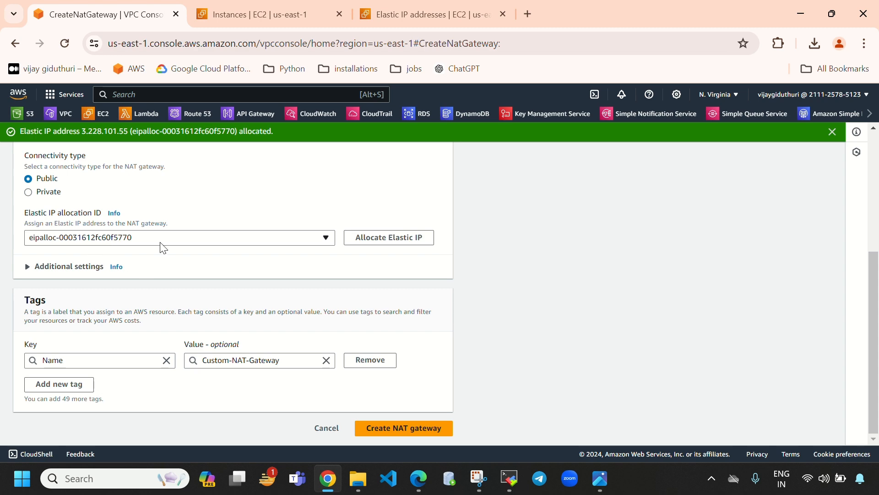
Review the NAT gateway settings, create Custom-NAT-Gateway in Public-Subnet, and dismiss the notification.
scroll(151, 248, up, 1)
scroll(145, 245, up, 3)
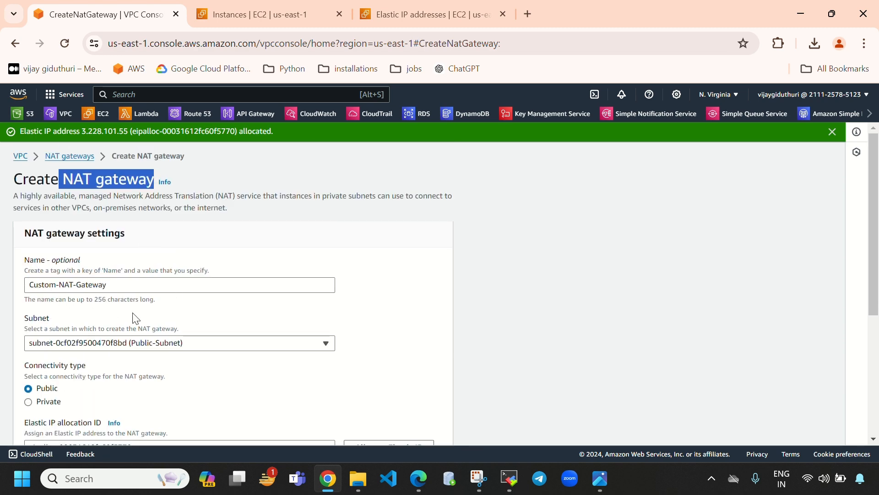
scroll(133, 287, down, 3)
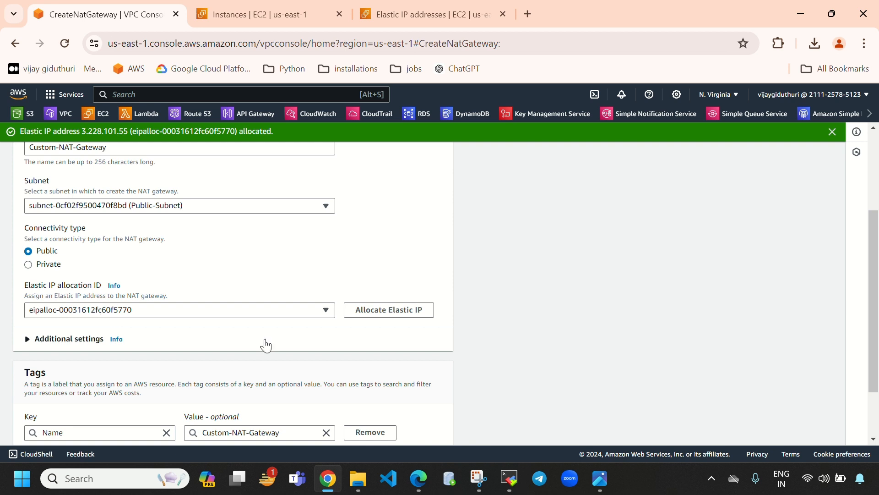
scroll(266, 343, down, 2)
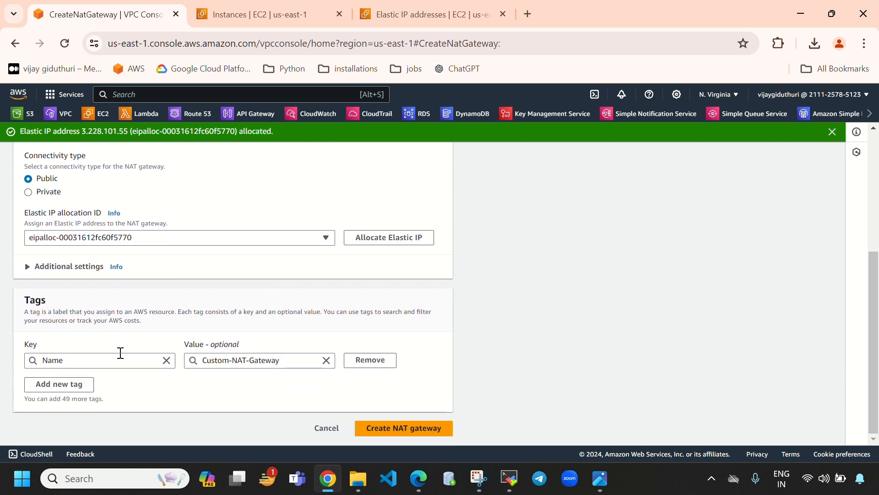
click(389, 430)
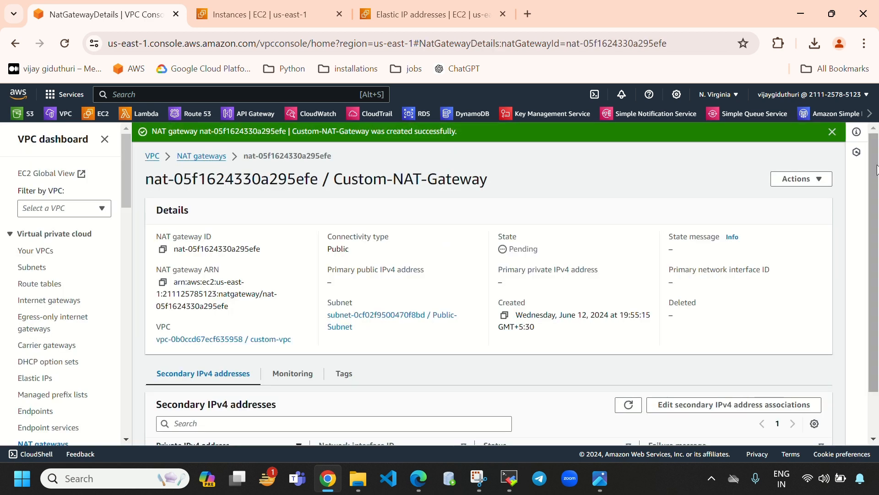
click(833, 132)
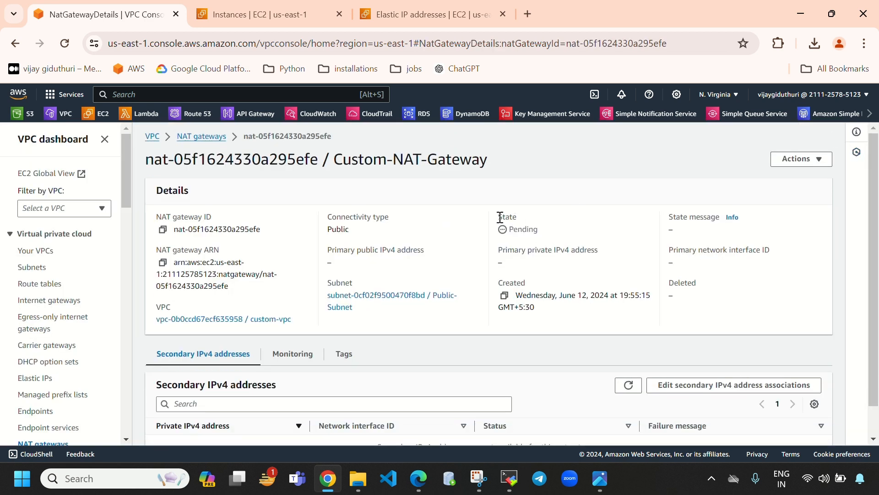
Check the state of Custom-NAT-Gateway on its details page and in the refreshed NAT gateways list.
drag(548, 229, 516, 230)
click(201, 136)
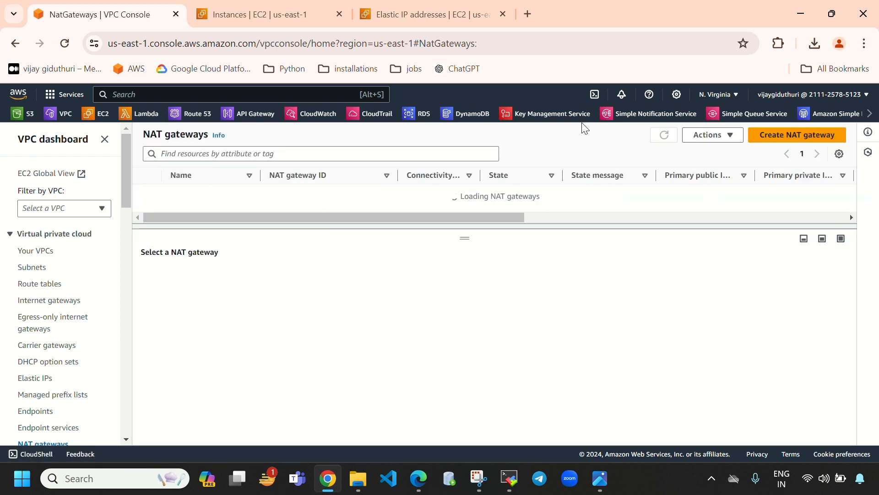
click(664, 135)
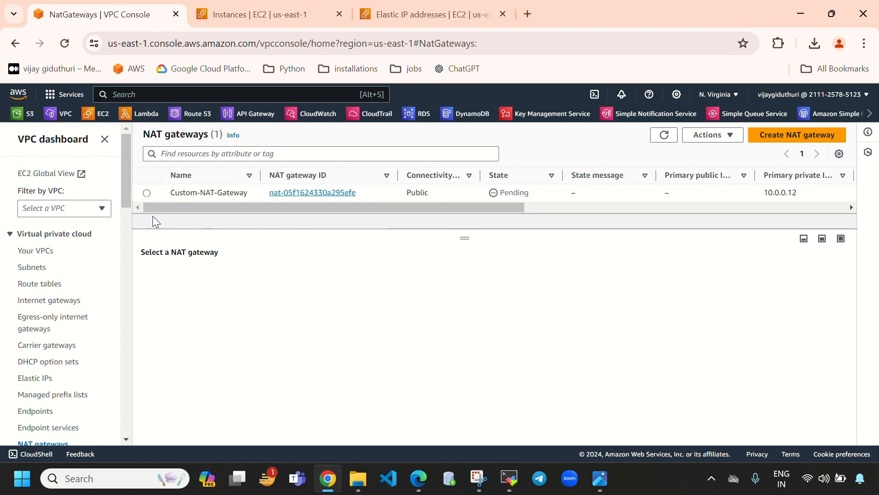
click(147, 193)
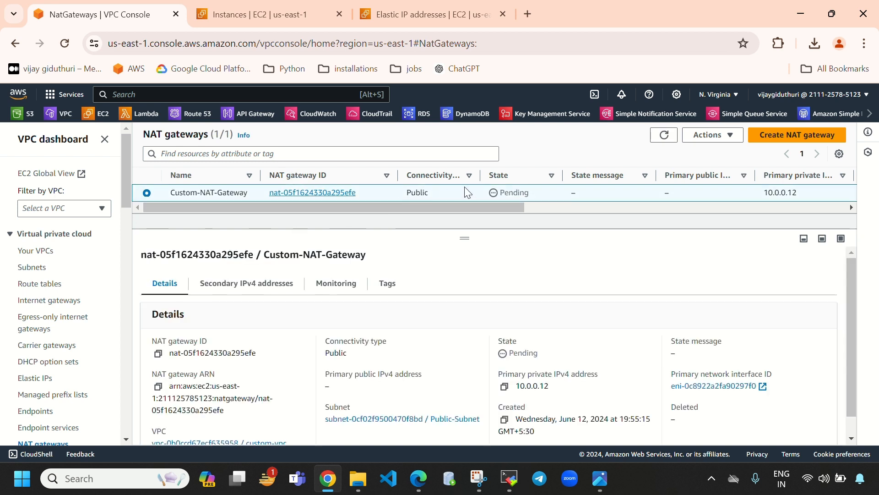
drag(541, 198, 506, 197)
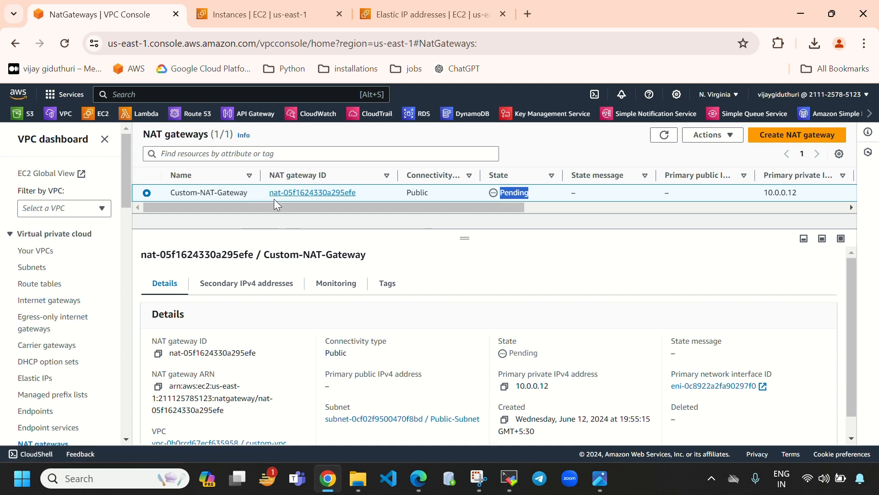
Refresh the route tables list, select Private-Route-Table, and open its routes for editing.
click(46, 289)
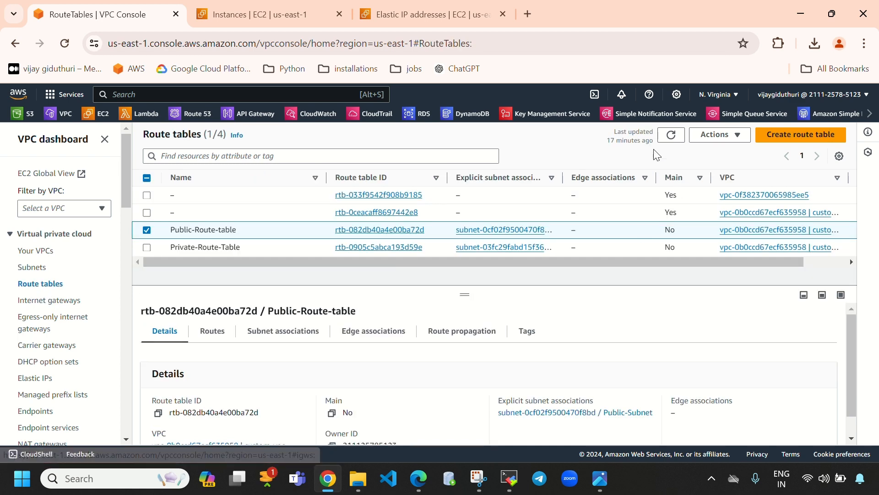
click(670, 134)
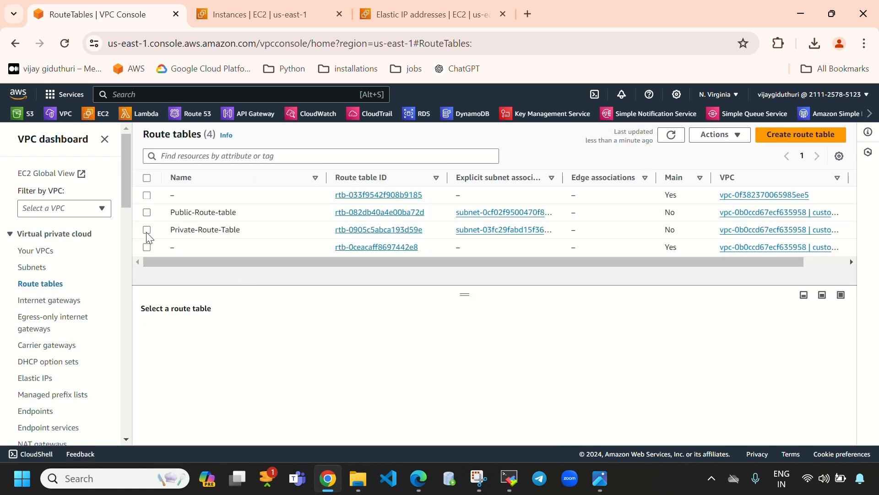
click(147, 231)
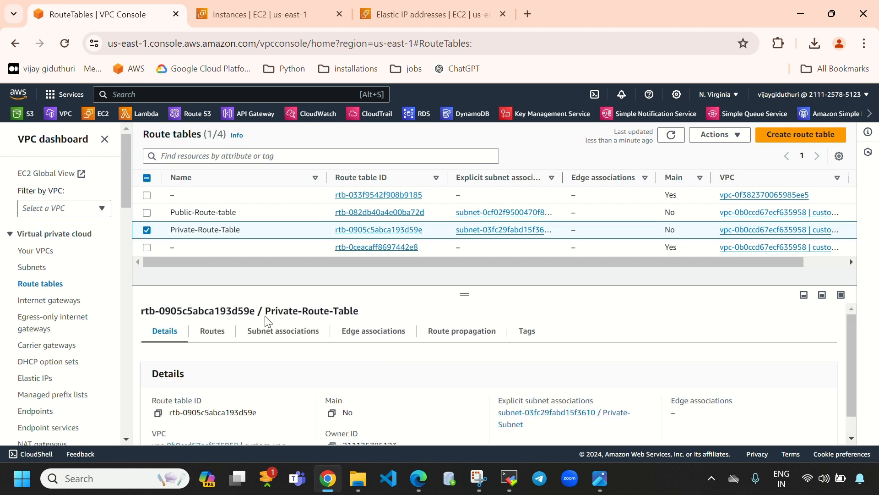
click(220, 339)
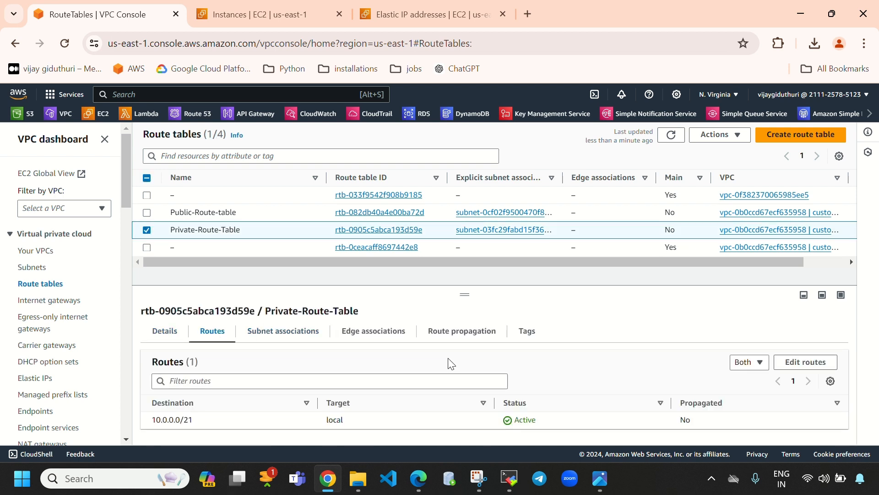
click(805, 362)
Add a route to Private-Route-Table with destination 0.0.0.0/0 and target NAT Gateway Custom-NAT-Gateway, and save the changes.
click(51, 274)
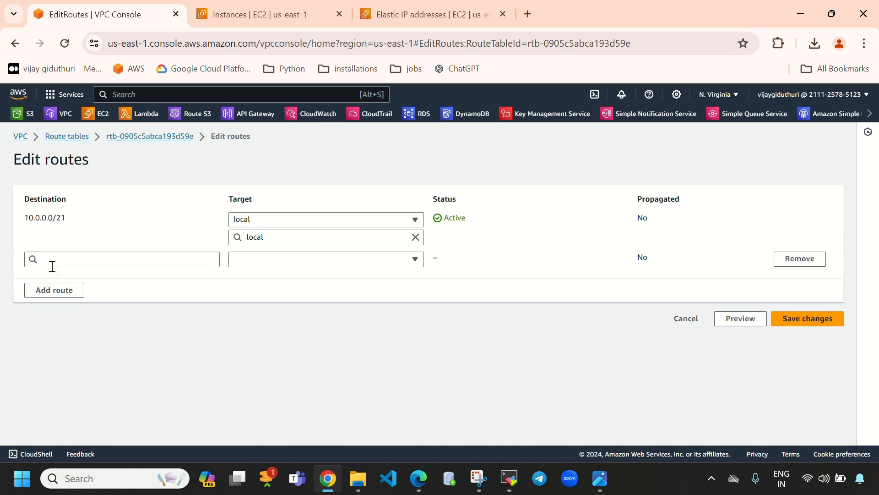
click(77, 257)
text(0)
click(82, 274)
click(346, 259)
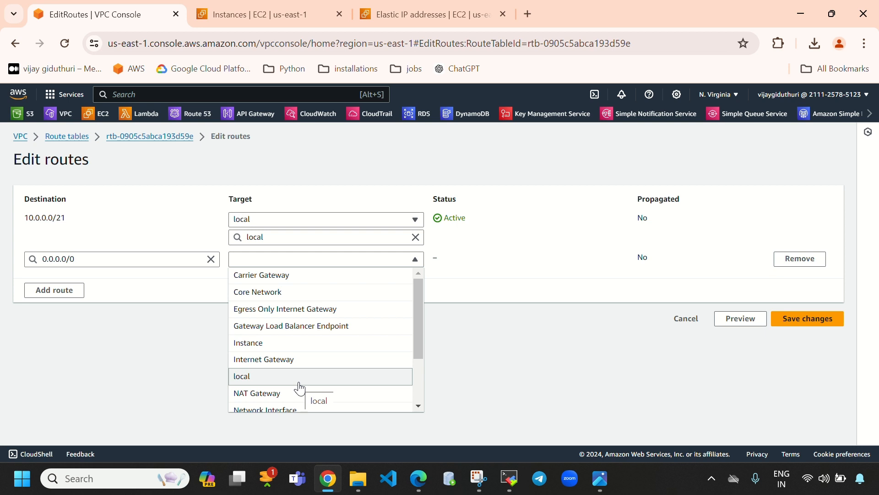
scroll(330, 355, down, 2)
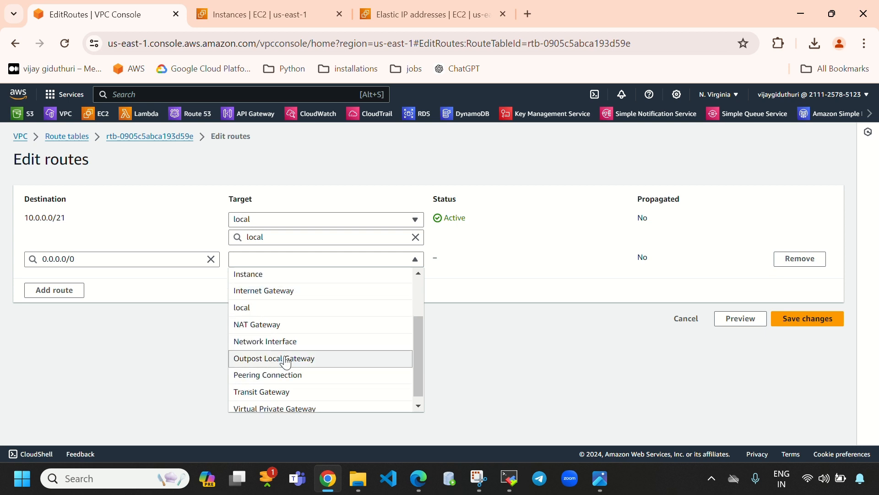
click(293, 326)
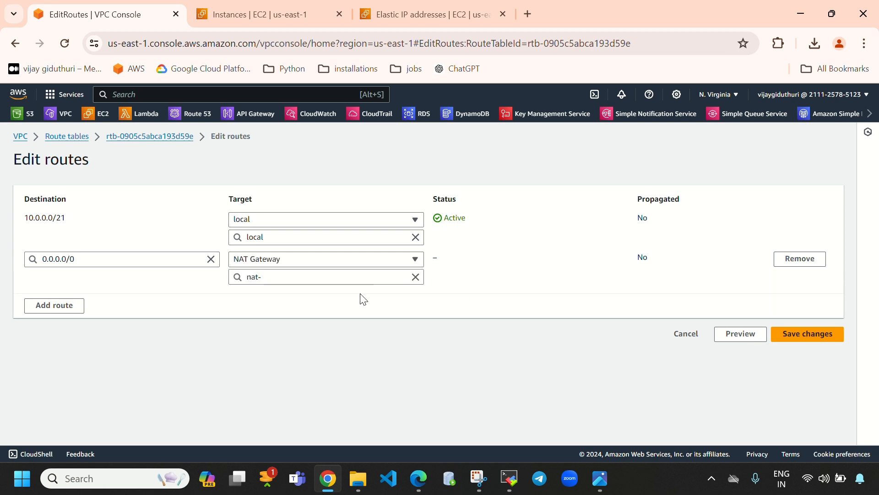
click(335, 276)
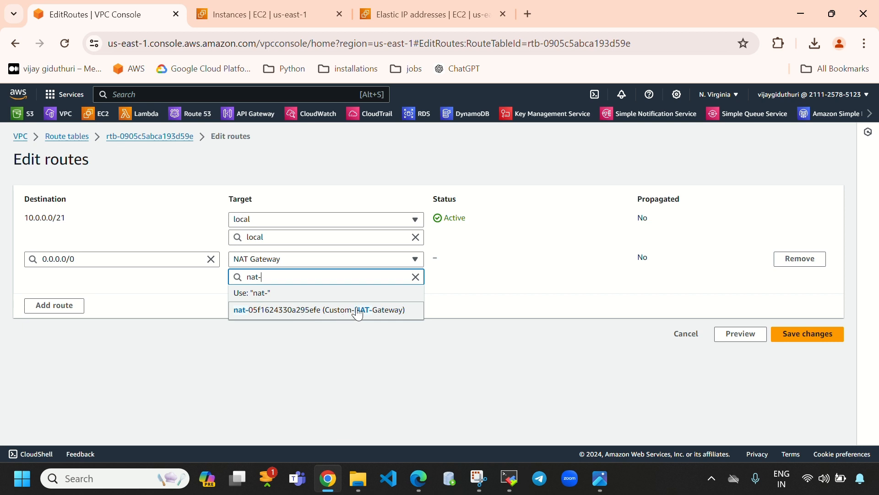
click(343, 310)
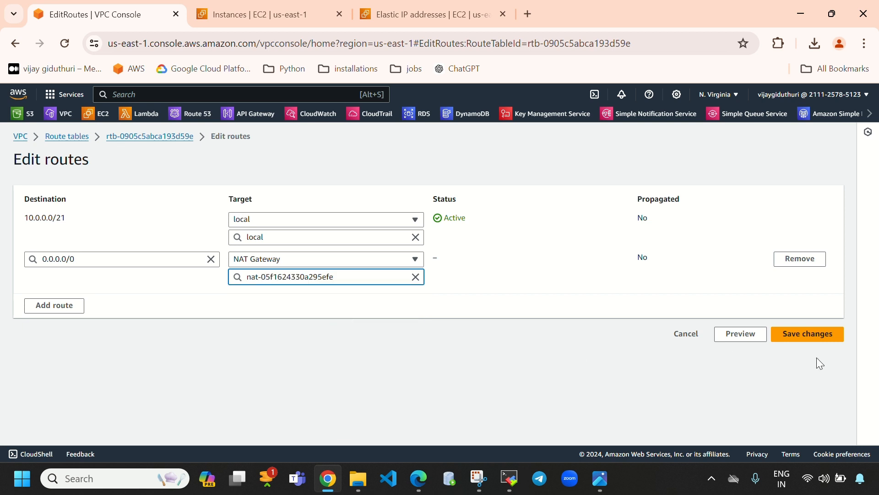
click(804, 337)
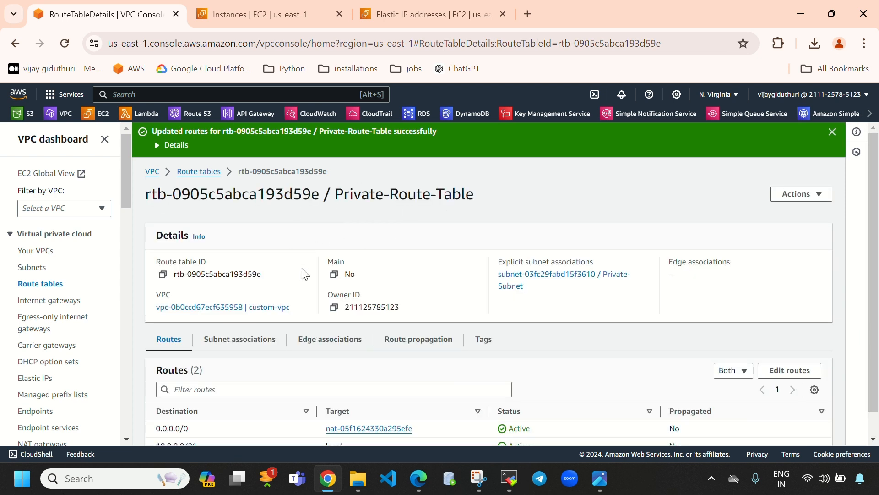
Review the routes of Private-Route-Table and look at Private-Instance on the EC2 Instances page.
scroll(198, 353, down, 1)
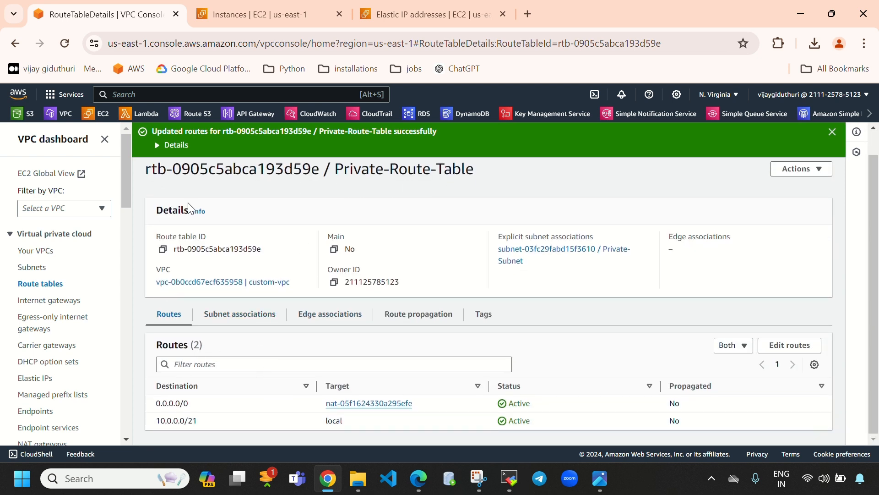
drag(339, 173, 427, 185)
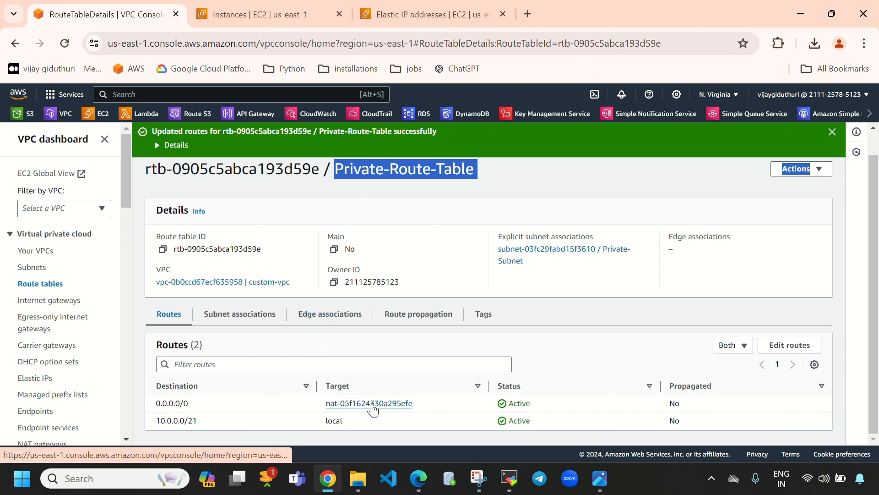
click(252, 5)
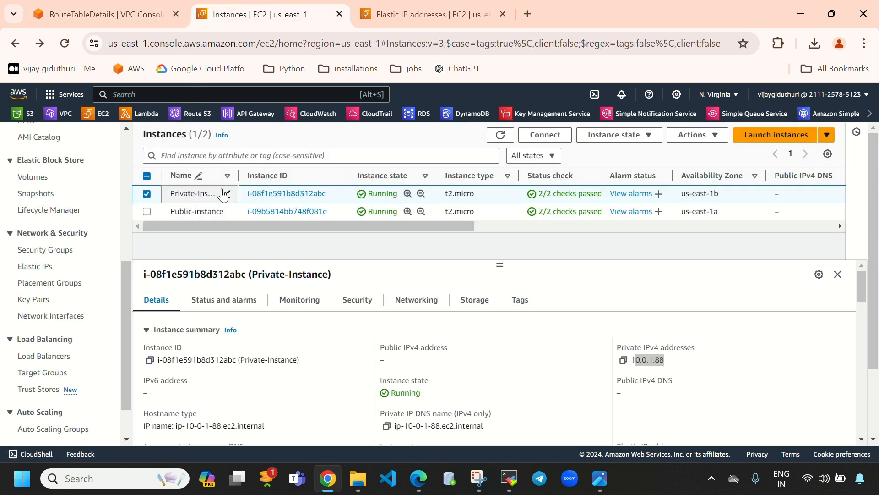
click(120, 16)
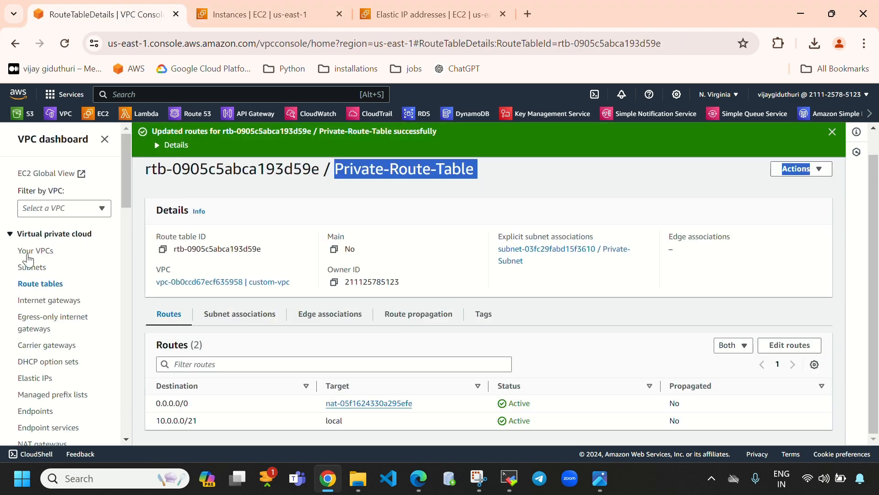
Return to the NAT gateways list, refresh it, and check the state of Custom-NAT-Gateway.
scroll(52, 407, down, 2)
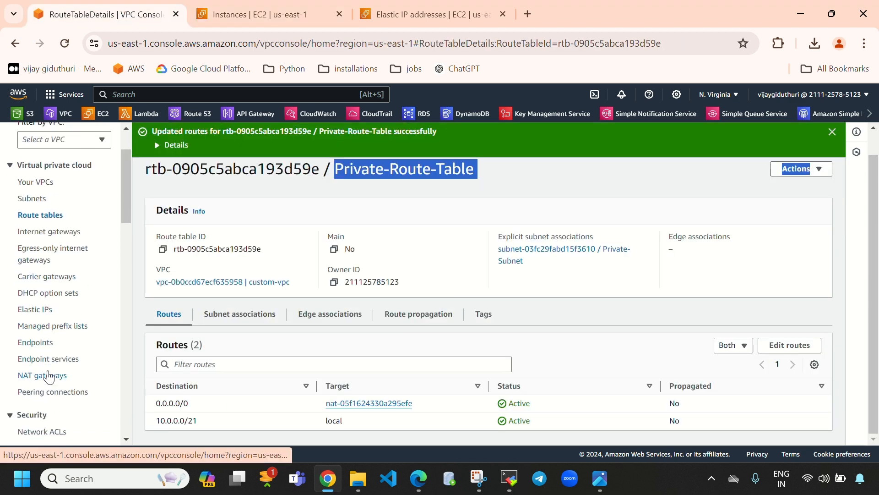
click(51, 375)
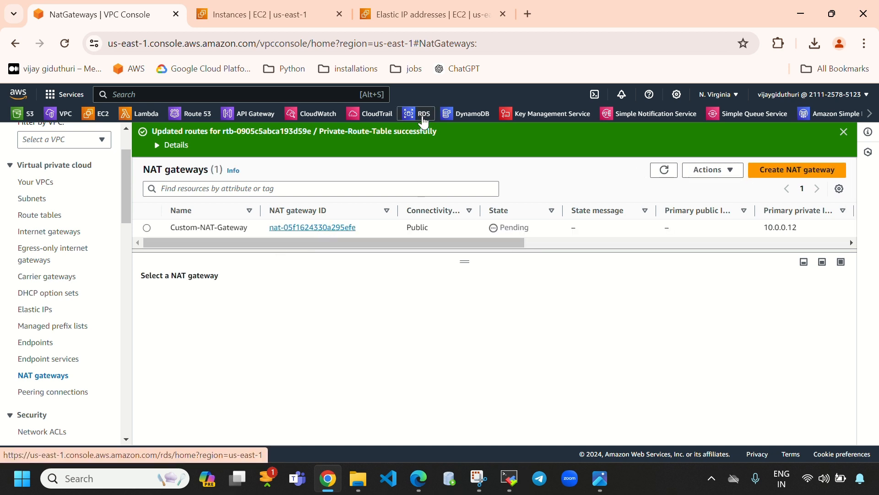
click(665, 171)
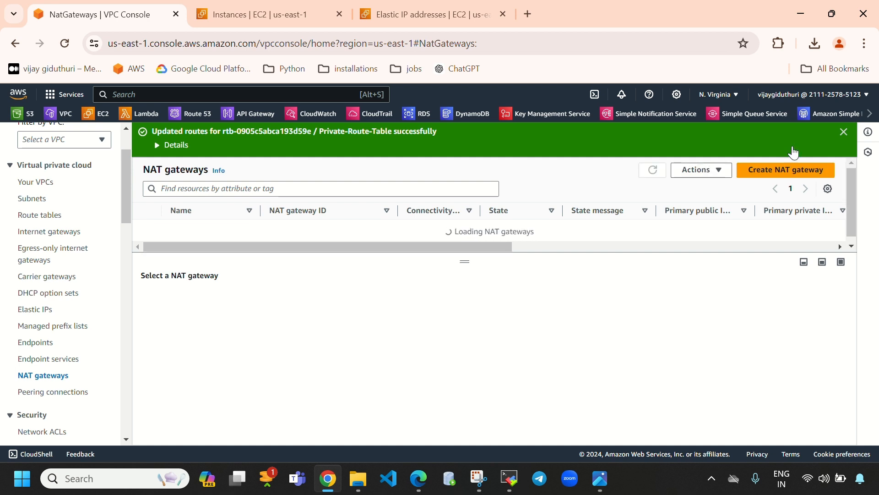
click(844, 132)
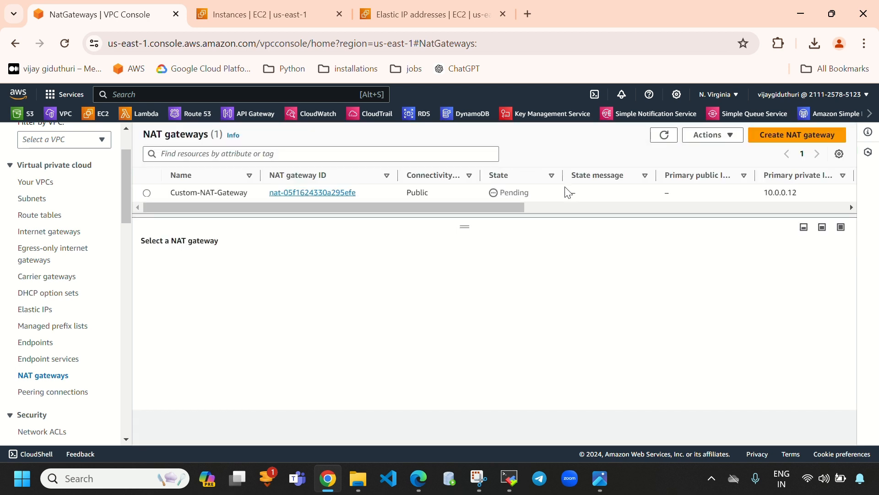
drag(534, 196, 500, 194)
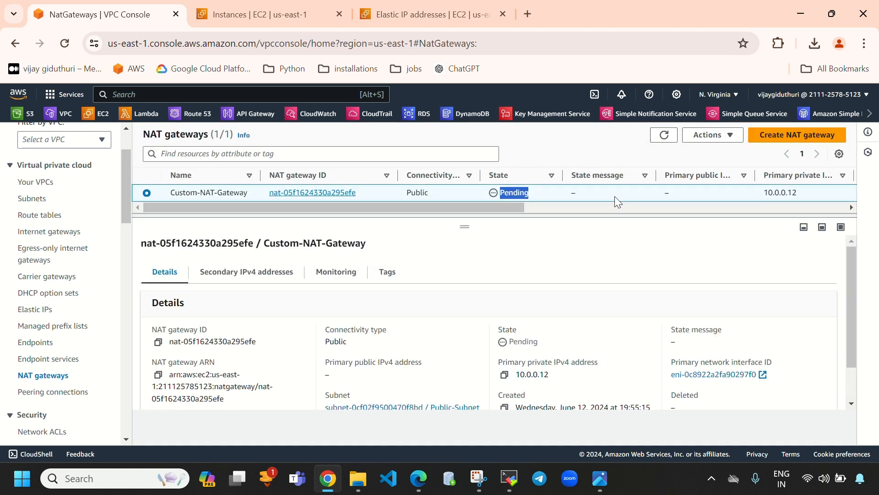
click(669, 138)
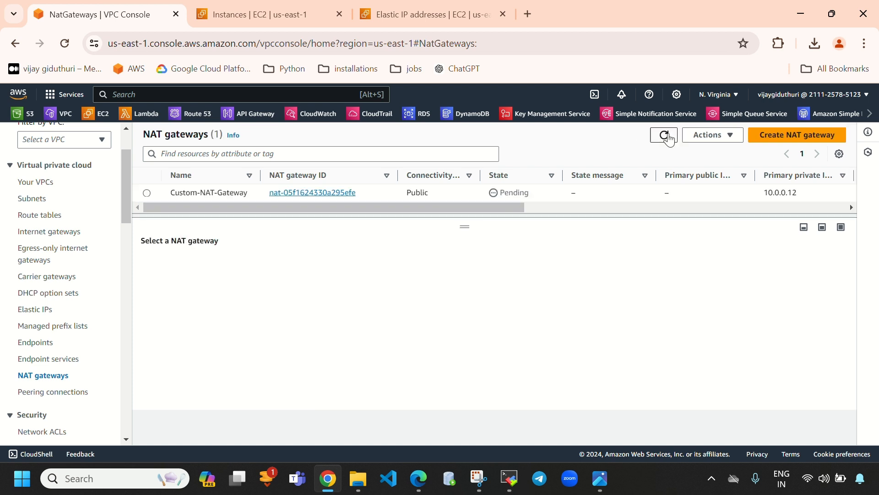
double_click(500, 200)
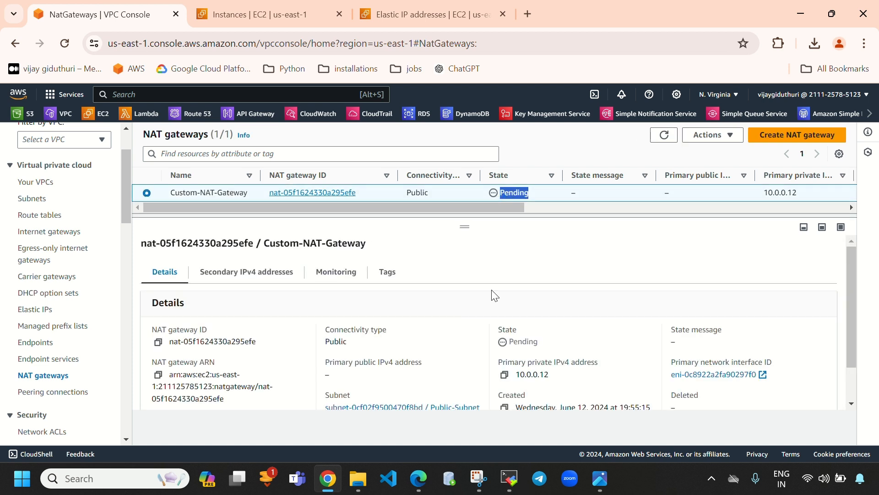
Compare the MobaXterm session's host with Private-Instance's private IPv4 address on the EC2 Instances page, and refresh the instance list.
click(510, 478)
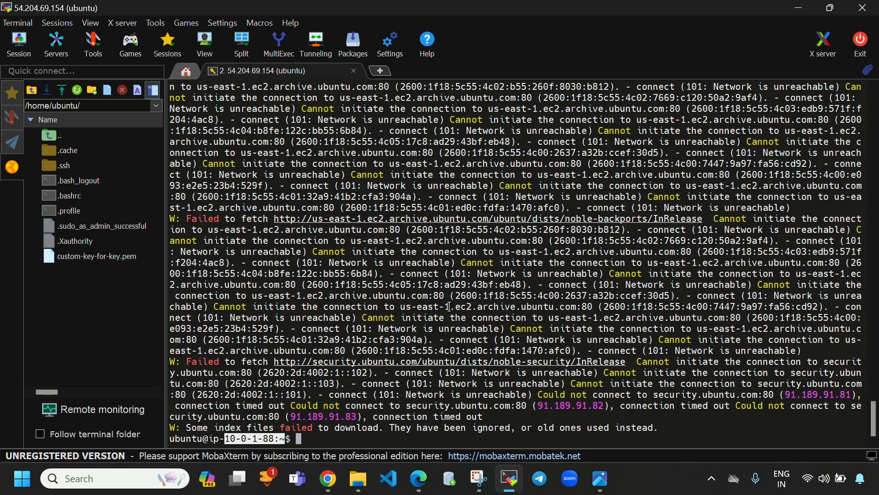
mouse_move(327, 477)
click(327, 478)
click(282, 16)
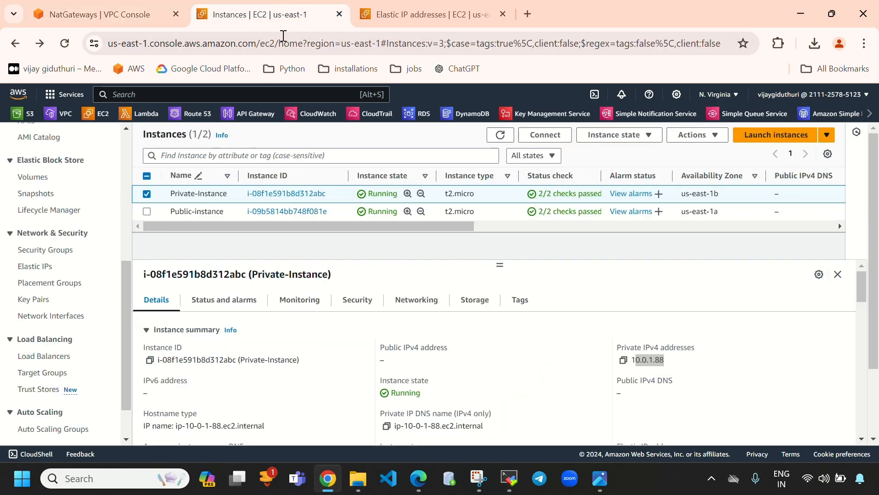
click(634, 361)
drag(635, 361, 687, 367)
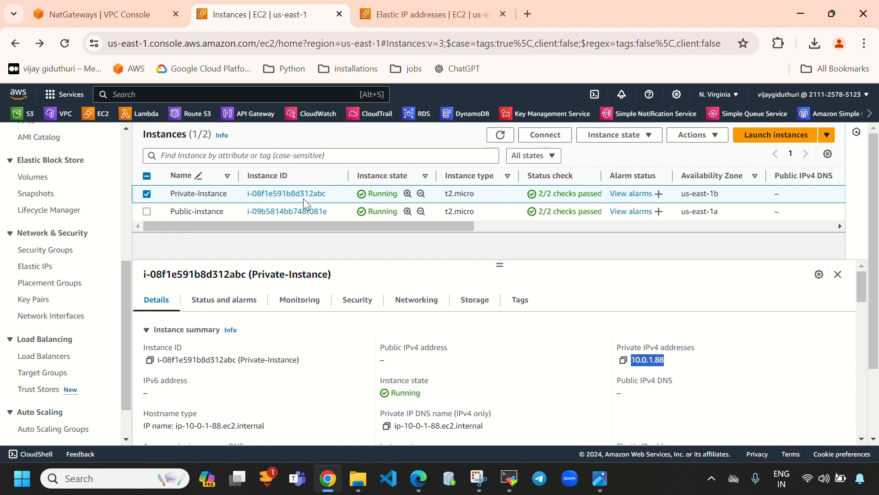
click(500, 135)
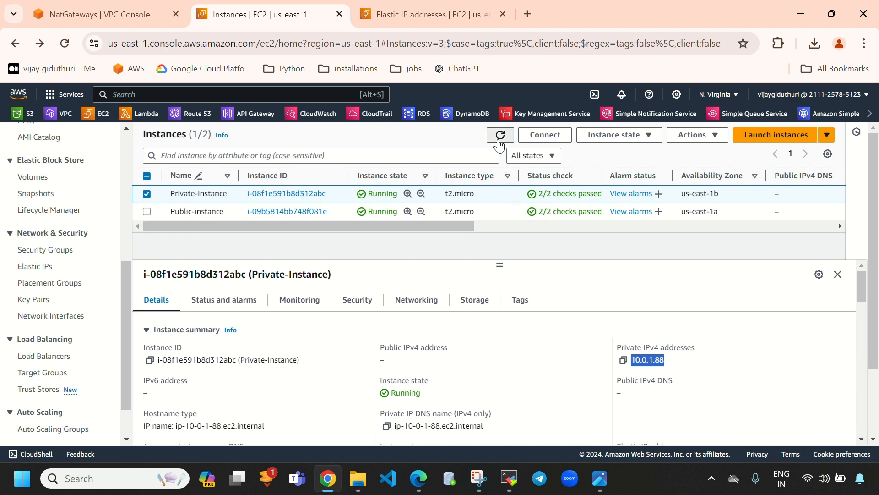
Return to the NAT gateways list, refresh it again, and check whether Custom-NAT-Gateway's state has changed.
click(73, 16)
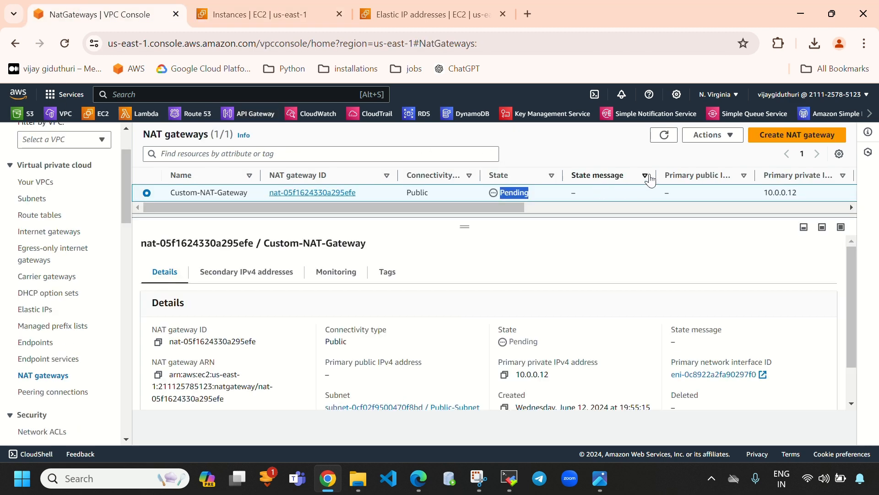
click(663, 136)
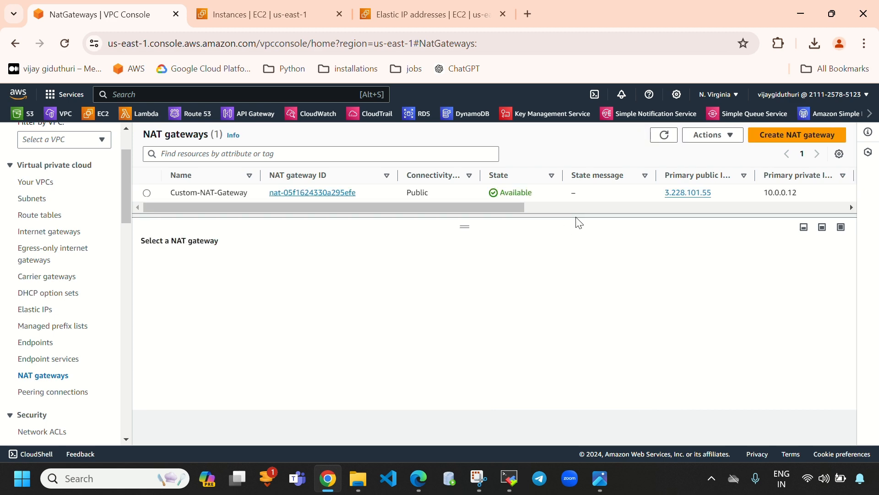
drag(545, 196, 496, 191)
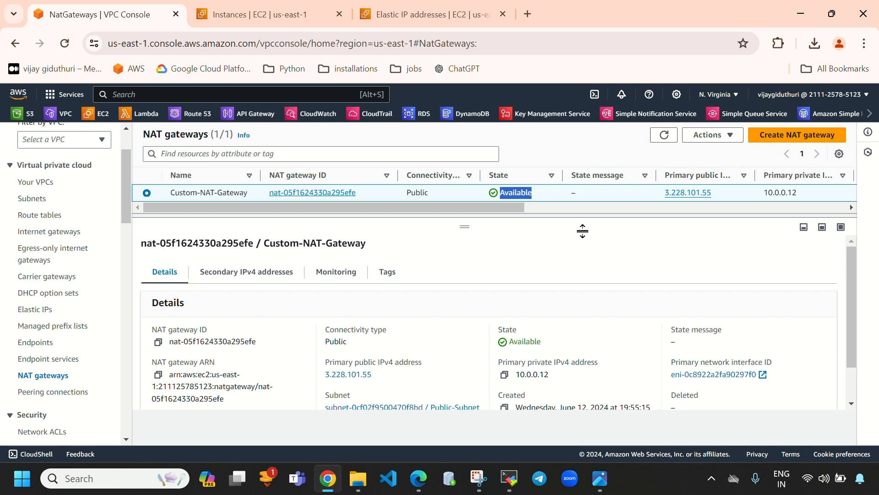
Switch to MobaXterm, review the earlier update output on the private instance, and rerun sudo apt update -y.
click(509, 478)
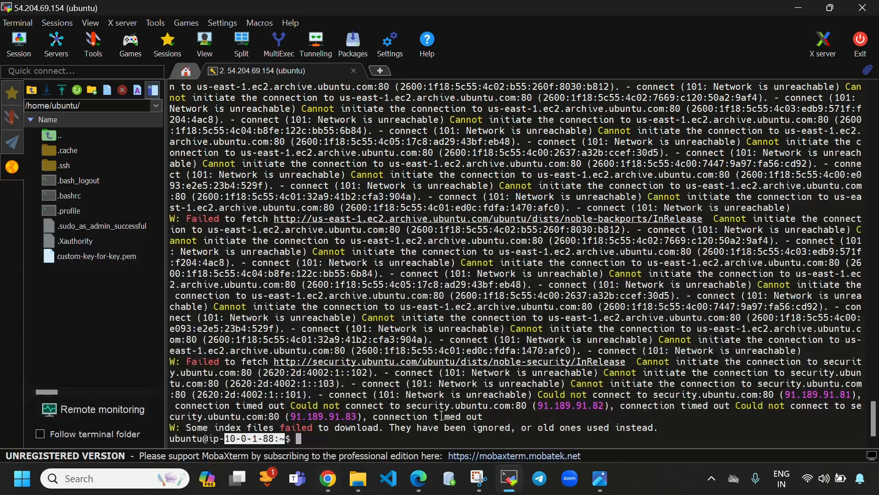
click(416, 436)
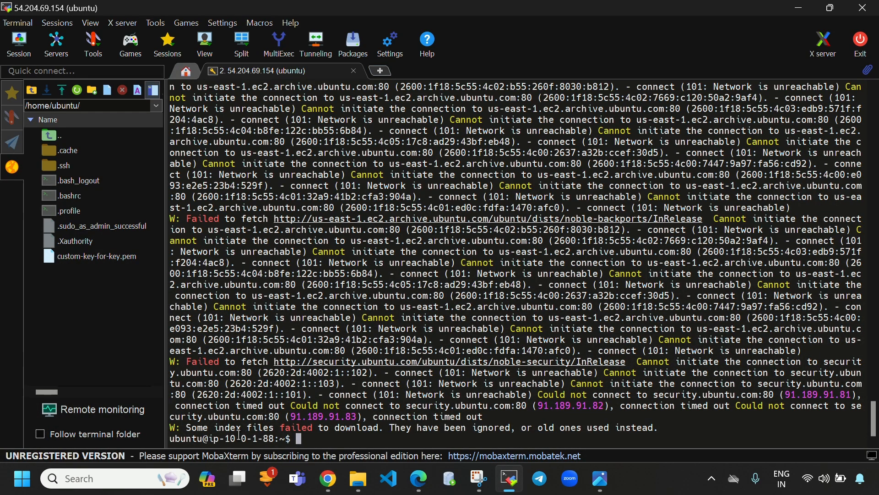
scroll(407, 338, up, 10)
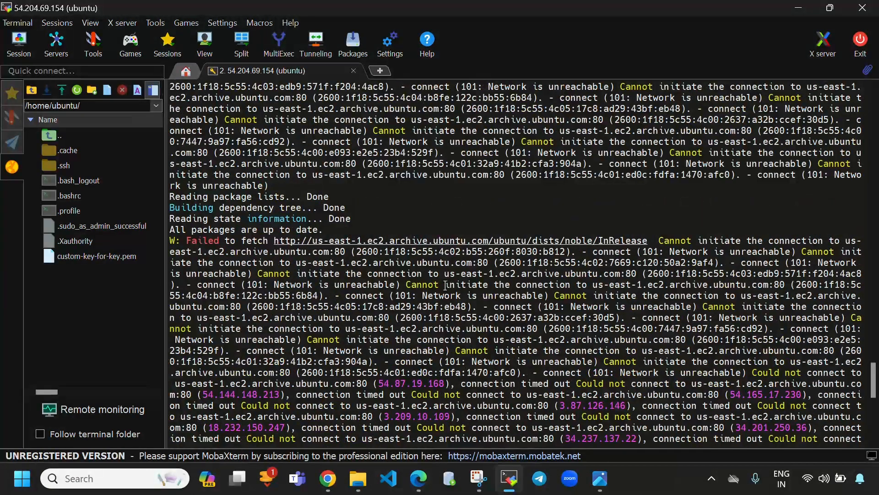
scroll(399, 196, up, 12)
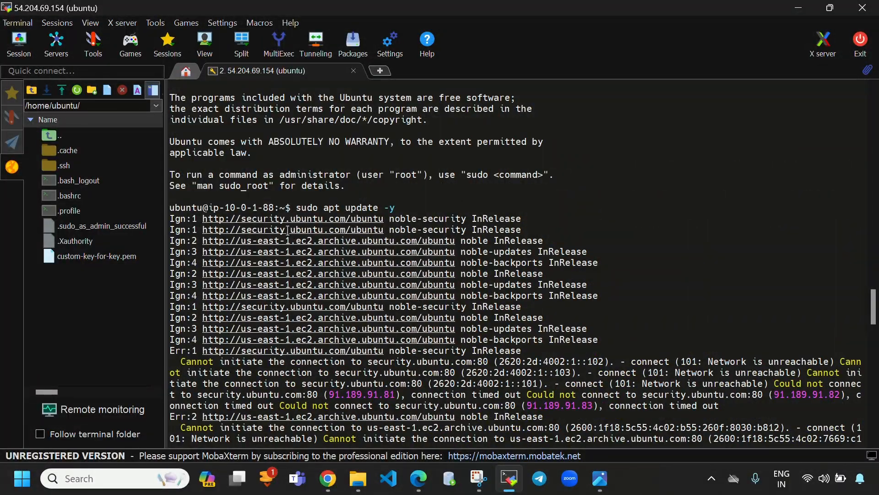
drag(296, 208, 396, 208)
scroll(626, 309, down, 15)
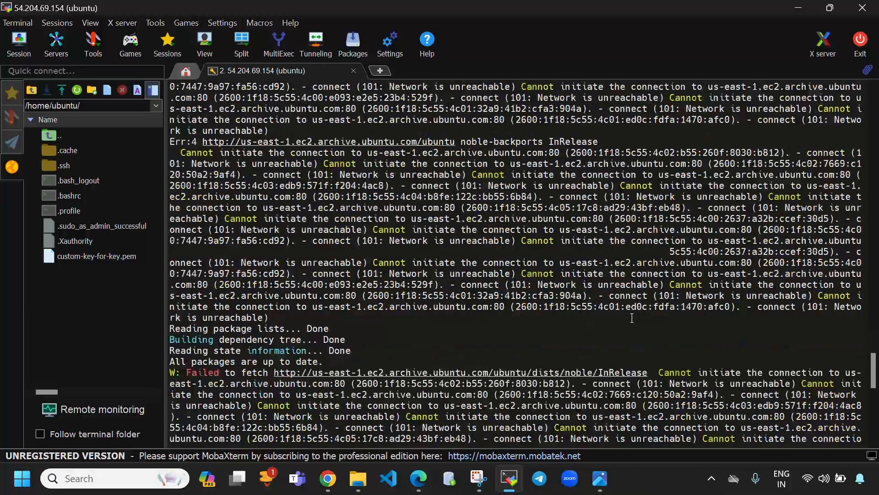
scroll(632, 318, down, 8)
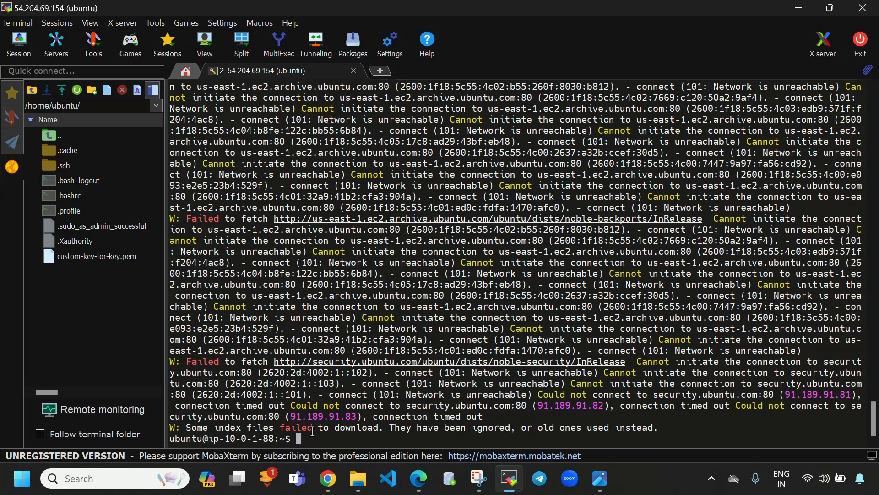
drag(315, 434, 310, 426)
key(Up)
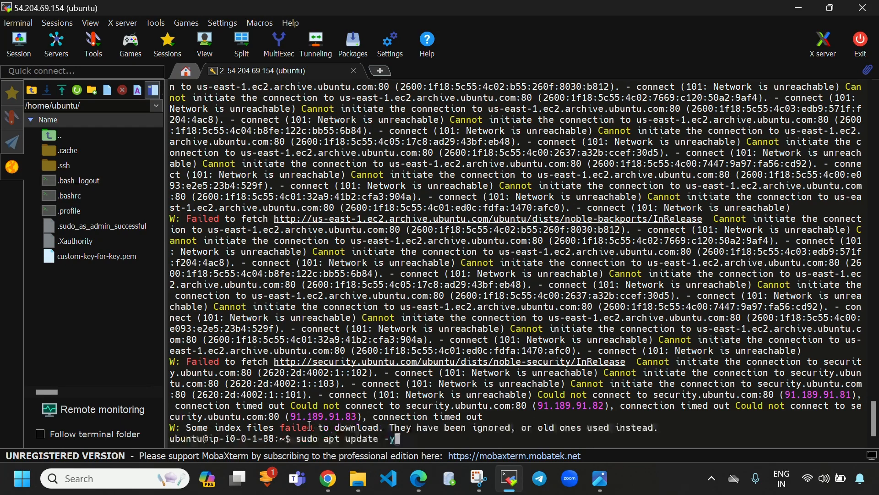
key(Return)
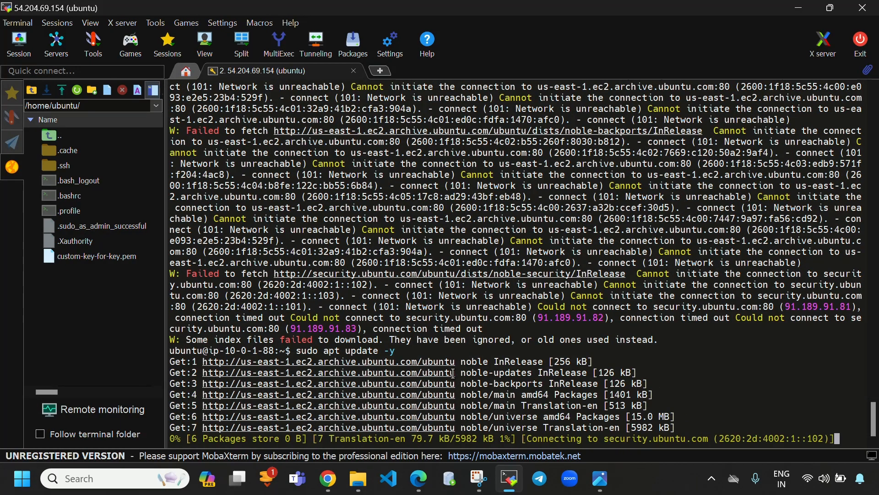
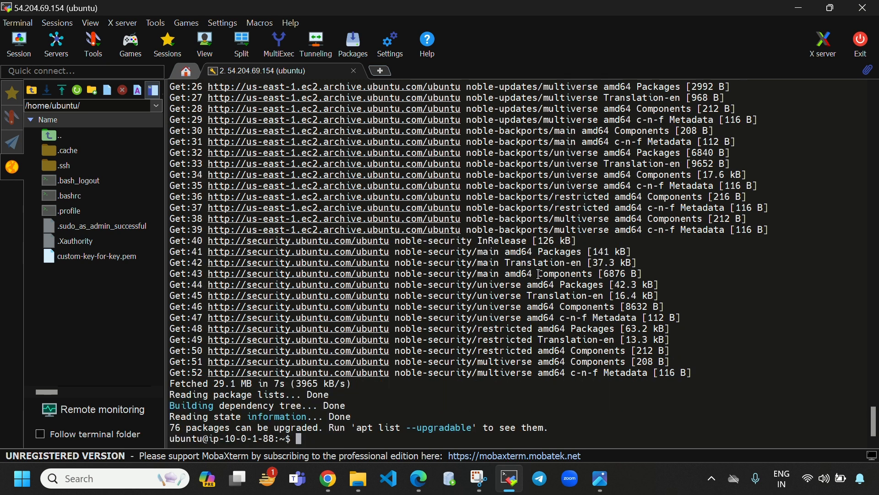
key(ctrl+l)
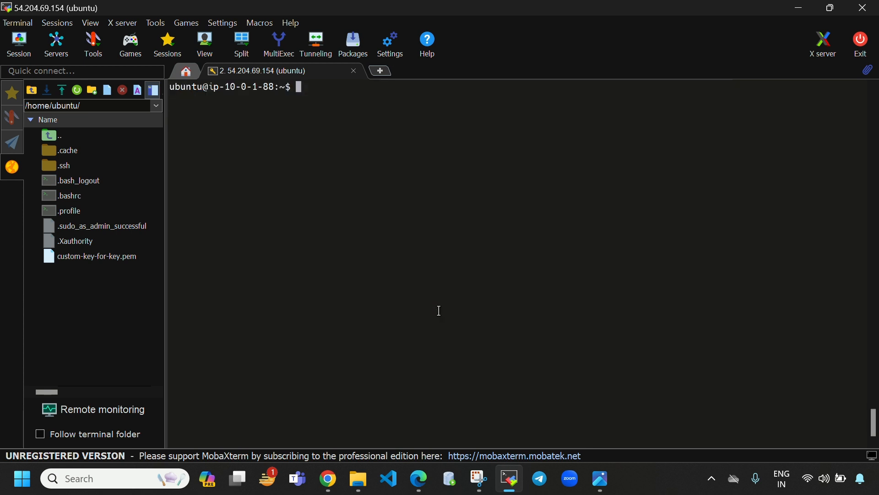
text(ping www.googl)
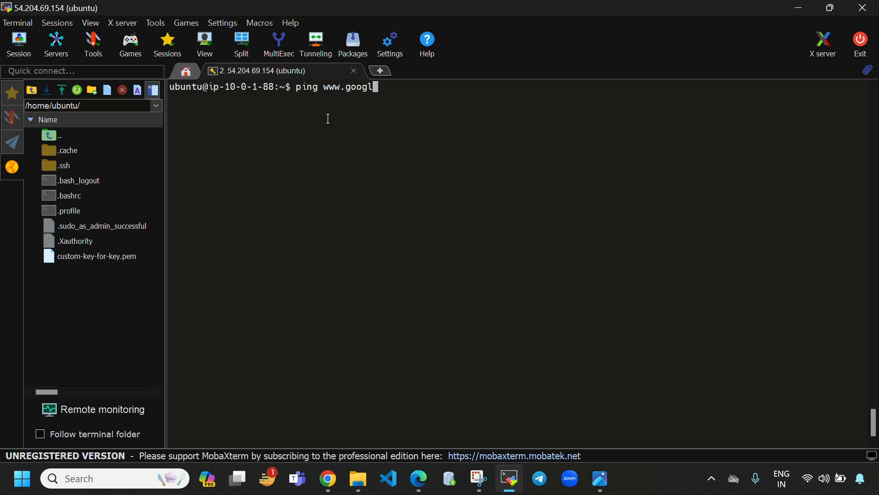
text(e.com)
key(Return)
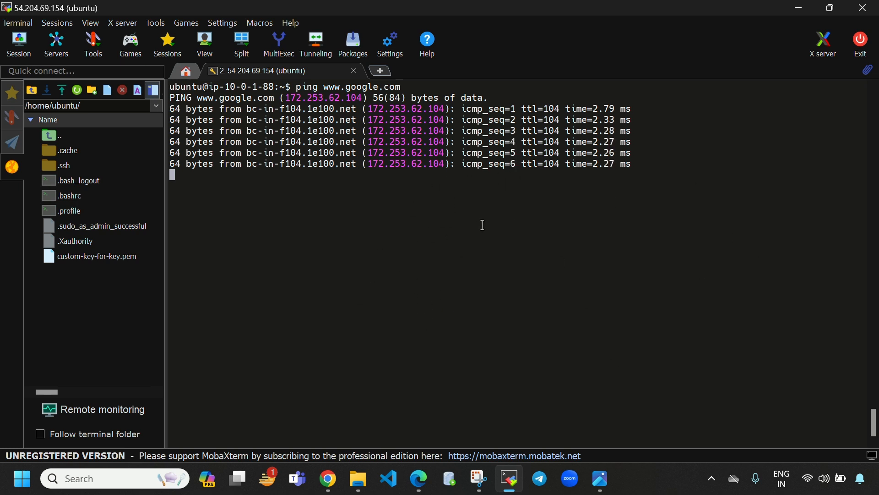
Compare Private-Instance's private IPv4 address on the EC2 Instances page with the MobaXterm prompt, and stop the ping and clear the terminal.
click(328, 478)
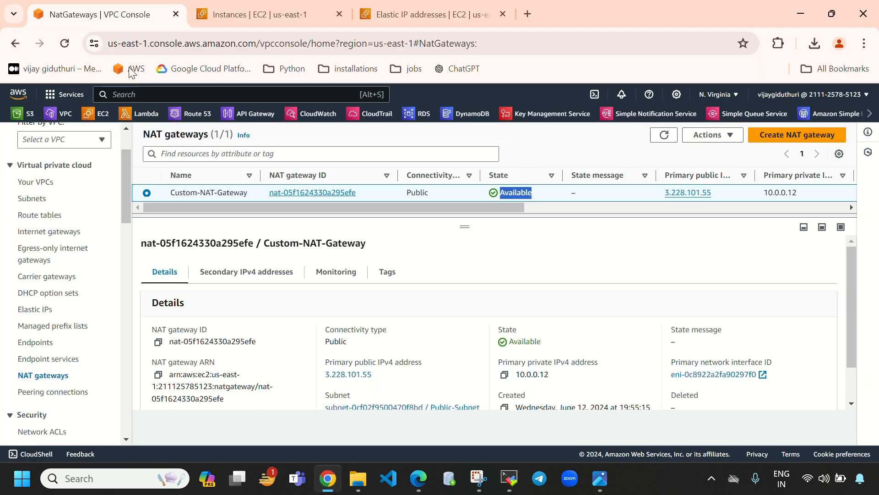
click(277, 15)
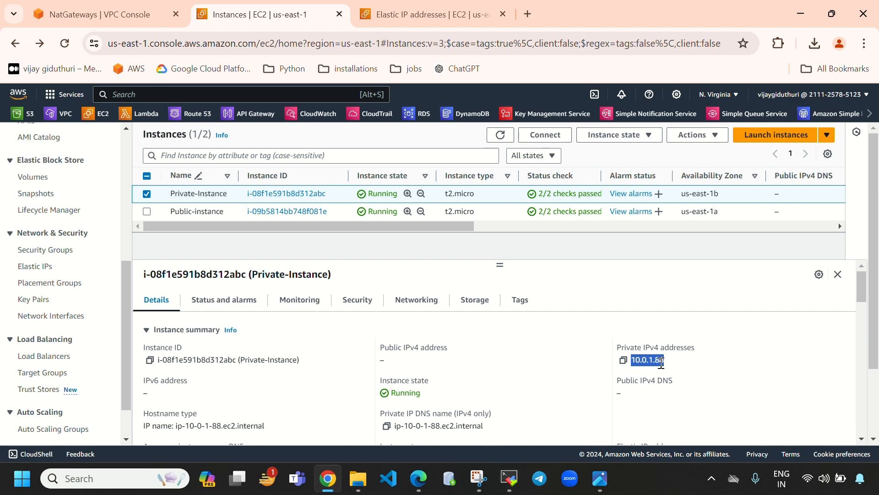
click(509, 478)
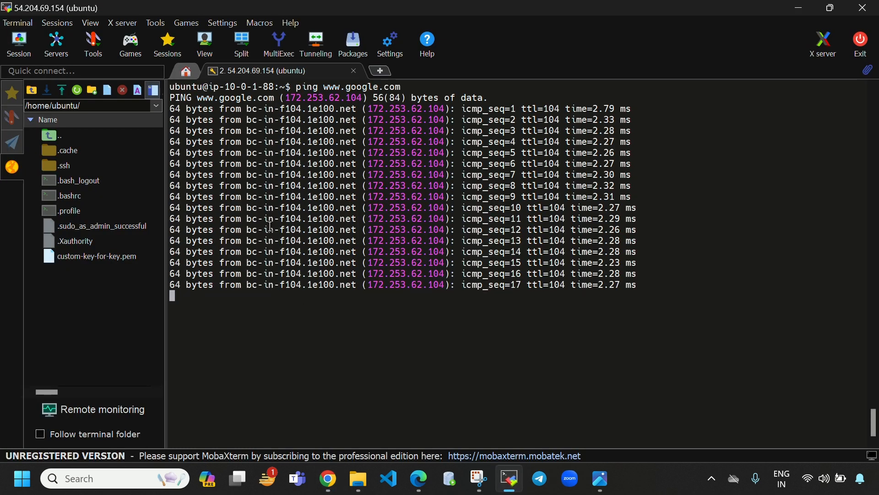
drag(253, 86, 281, 86)
click(312, 374)
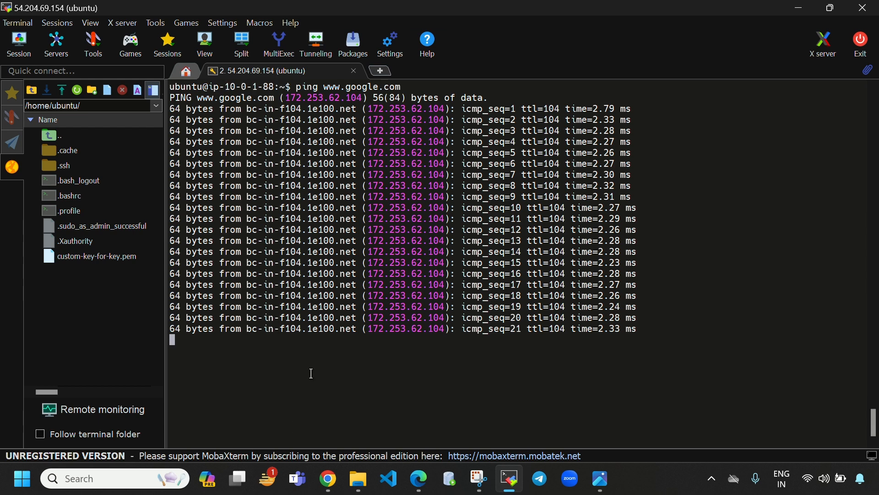
key(ctrl+c)
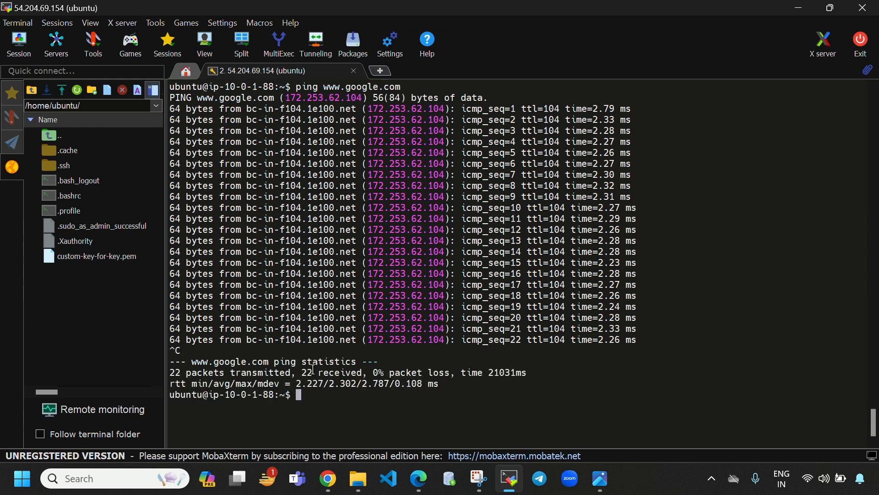
key(ctrl+l)
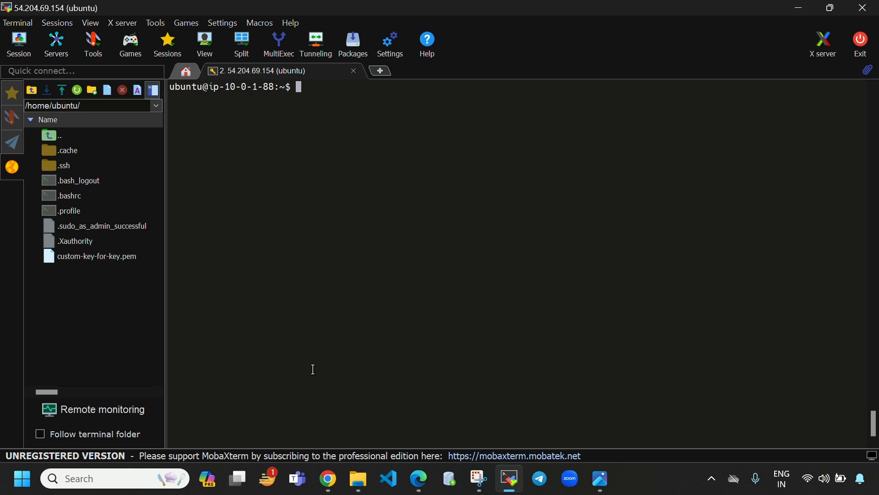
Try to install Apache on the private instance without root rights, using apt install apache2 -y.
text(apt install apac)
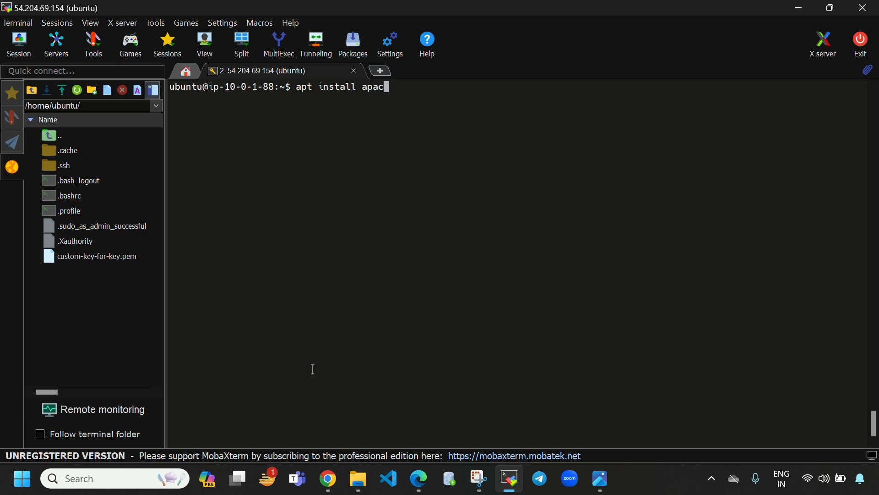
text(he2 -y)
key(Return)
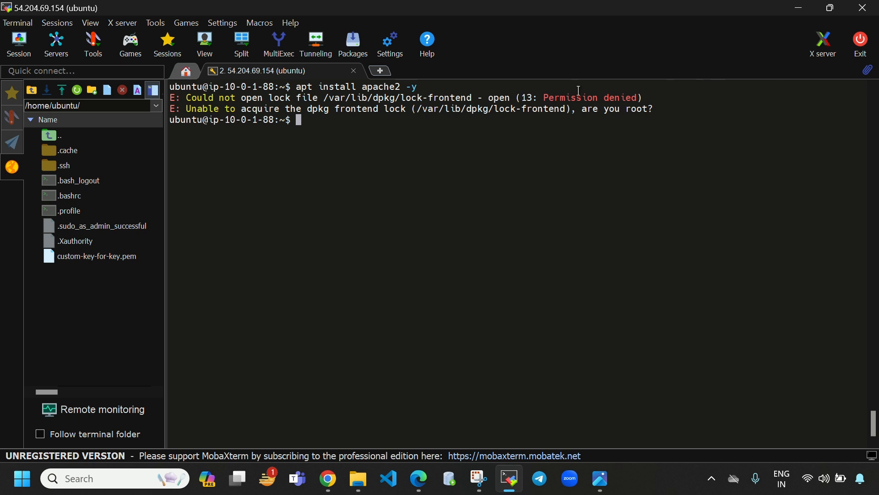
drag(539, 95, 649, 109)
click(410, 166)
Rerun the Apache installation with root rights as sudo apt install apache2 -y, and clear the terminal once it completes.
key(Up)
key(Left)
key(Left)
key(Left)
key(Left)
key(Left)
key(Left)
key(Left)
key(Left)
key(Left)
key(Left)
key(Left)
key(Left)
key(Left)
key(Left)
key(Left)
key(Left)
key(Left)
key(Left)
key(Left)
key(Left)
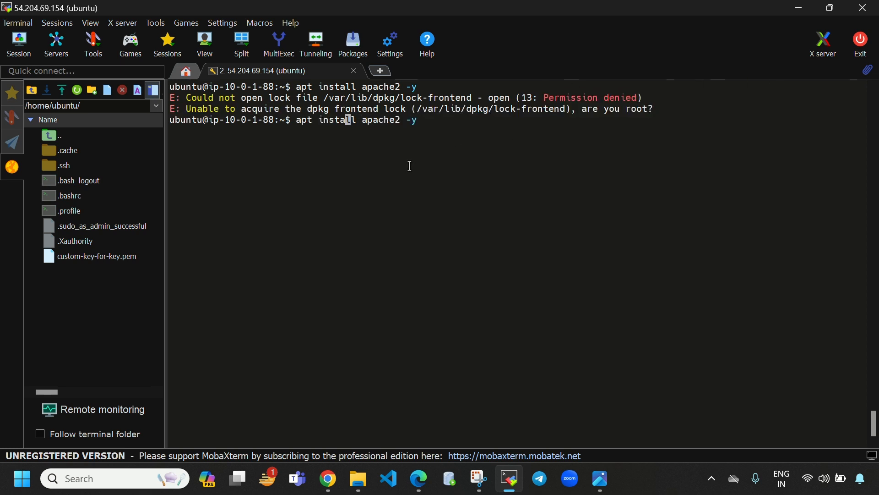
text(sudo)
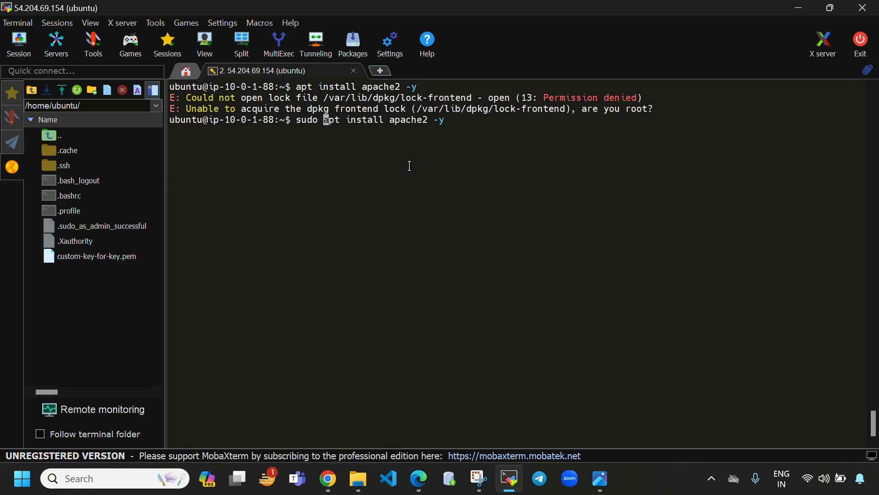
key(Return)
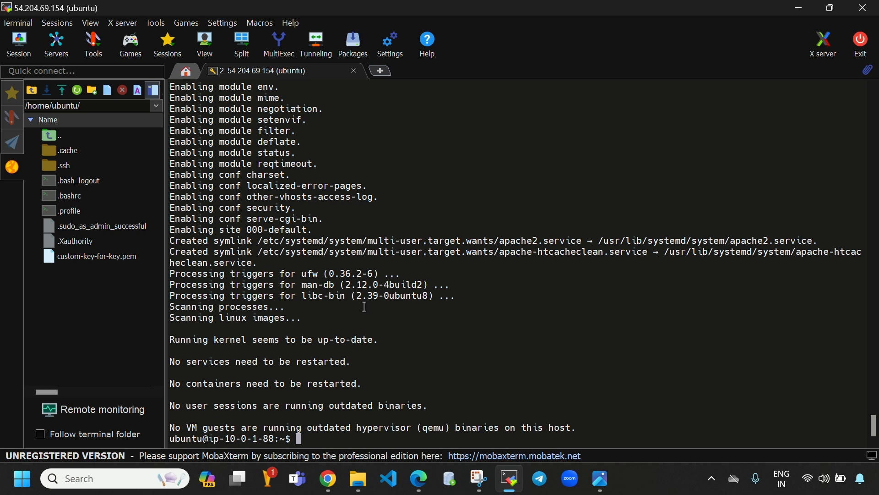
key(ctrl+l)
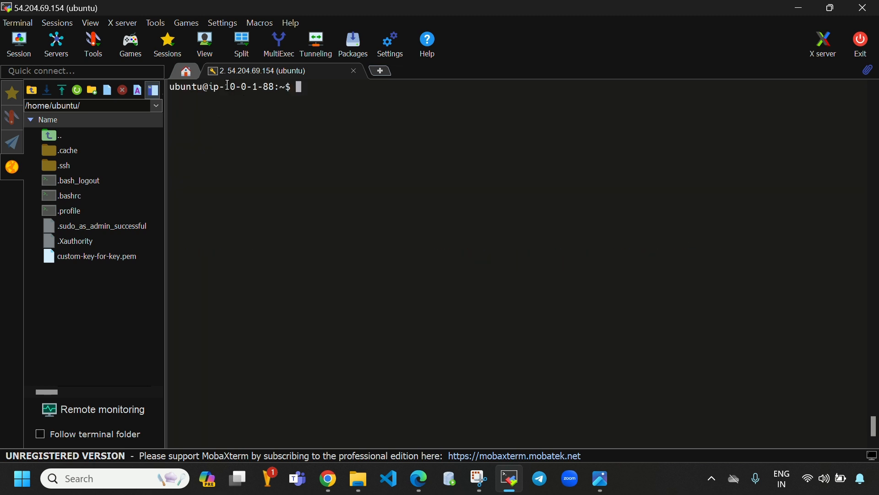
Check the private instance's address in the prompt and close its SSH session with exit.
drag(222, 87, 273, 80)
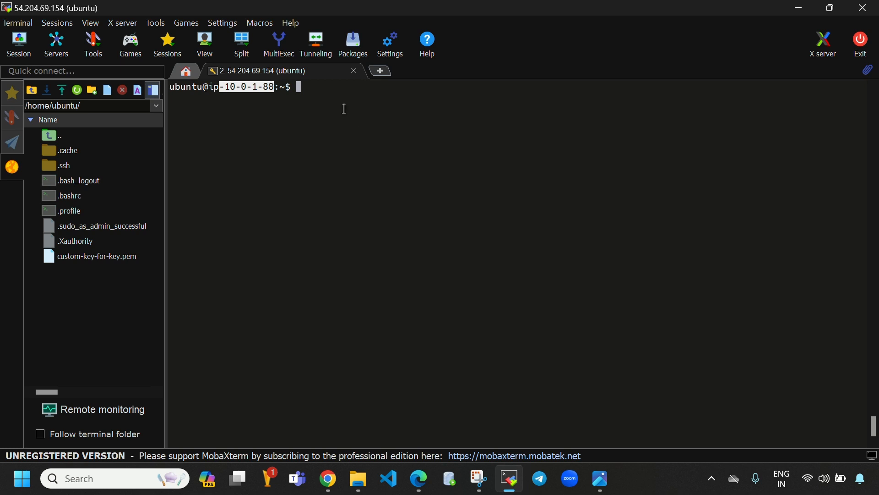
click(324, 86)
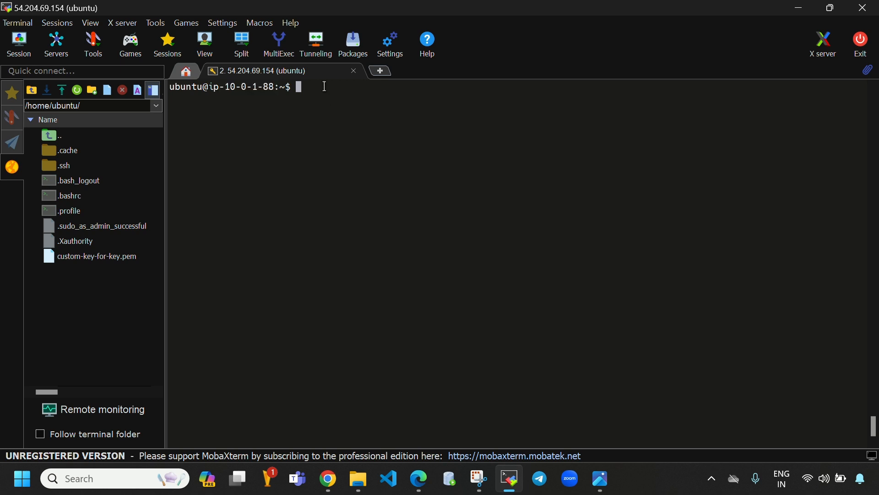
text(exit)
key(Return)
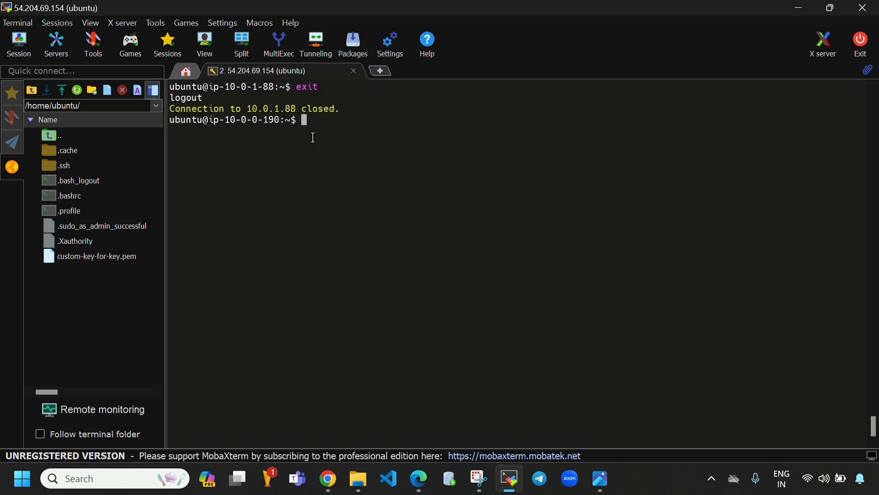
Compare the host address in the terminal prompt with Public-instance's private IPv4 address on the EC2 Instances page, and return to MobaXterm.
drag(226, 123, 275, 123)
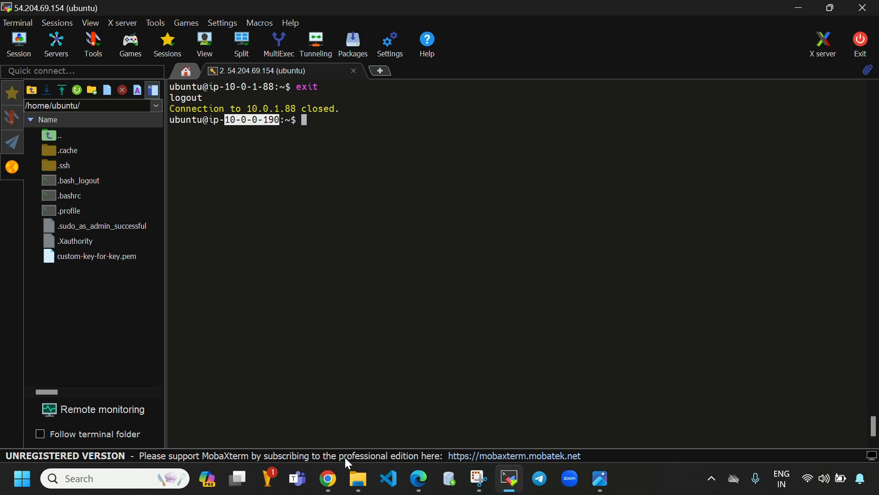
click(328, 479)
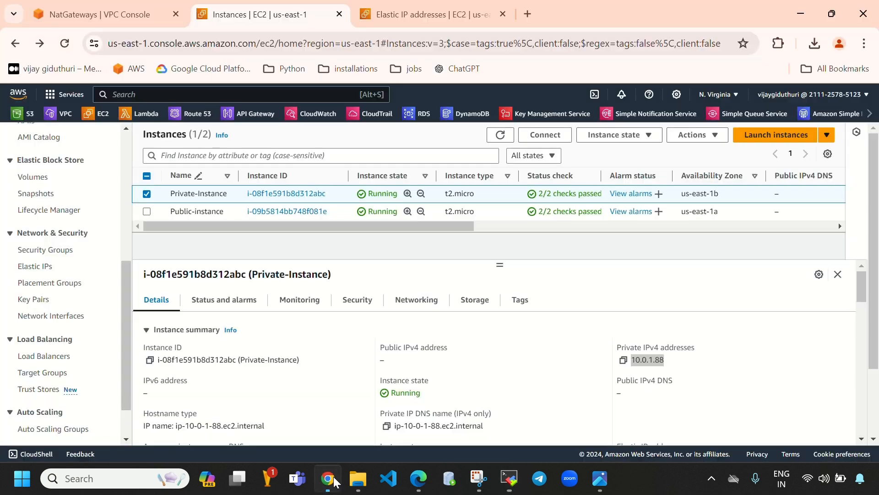
click(147, 211)
click(197, 211)
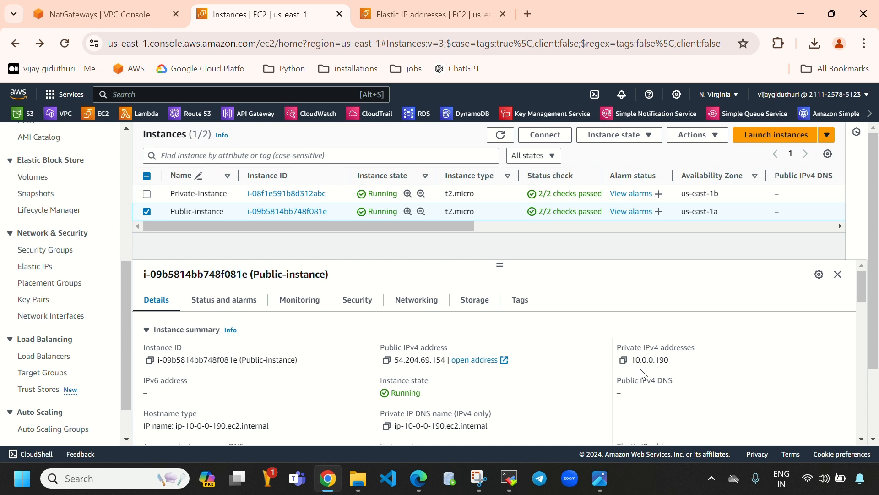
drag(671, 360, 629, 360)
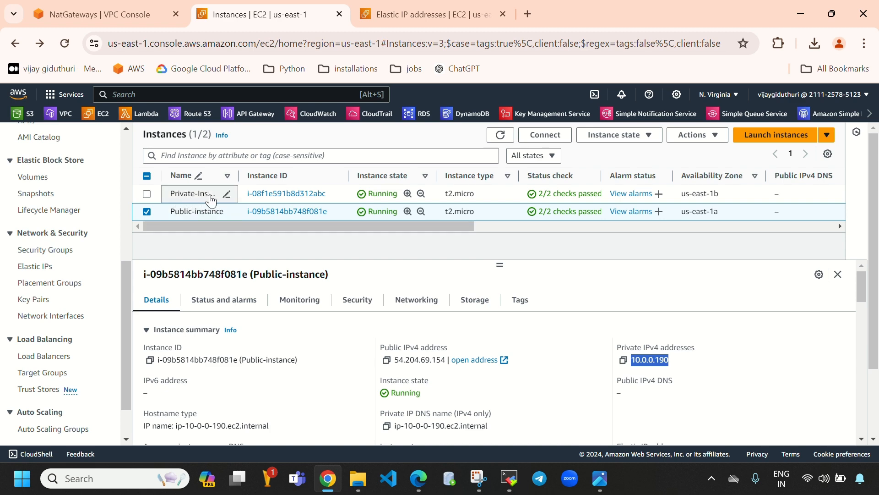
click(510, 478)
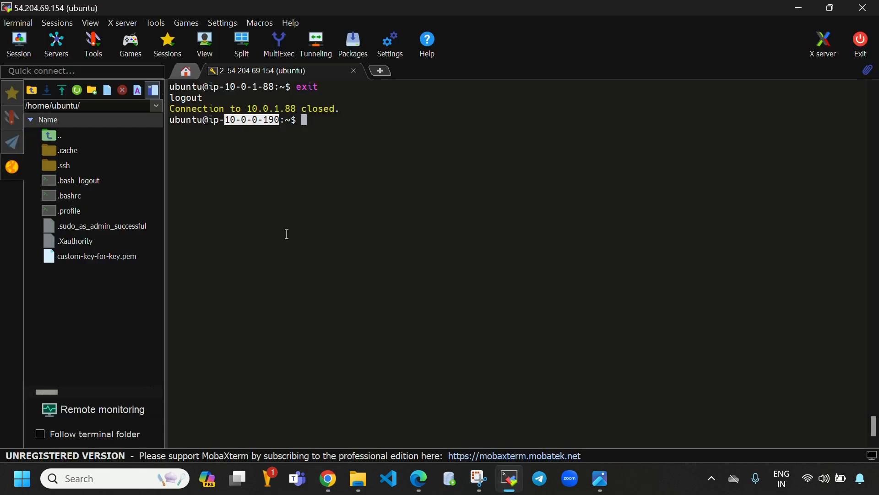
click(324, 148)
key(Up)
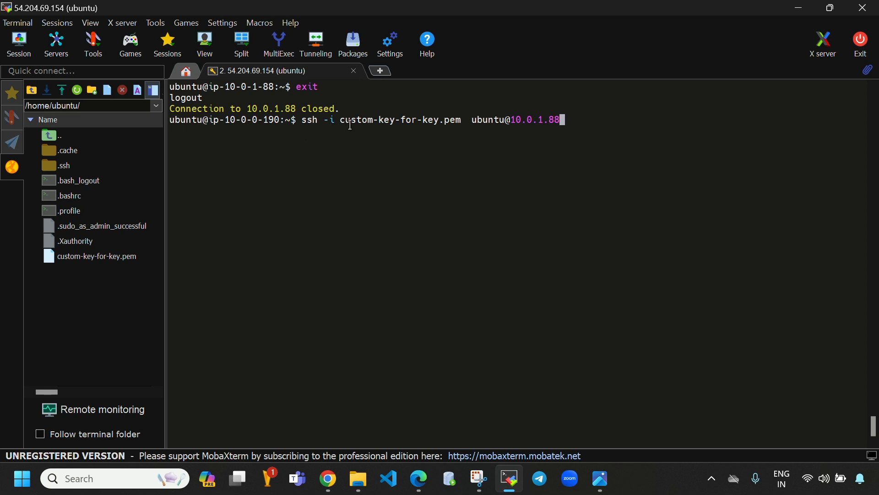
drag(343, 121, 457, 122)
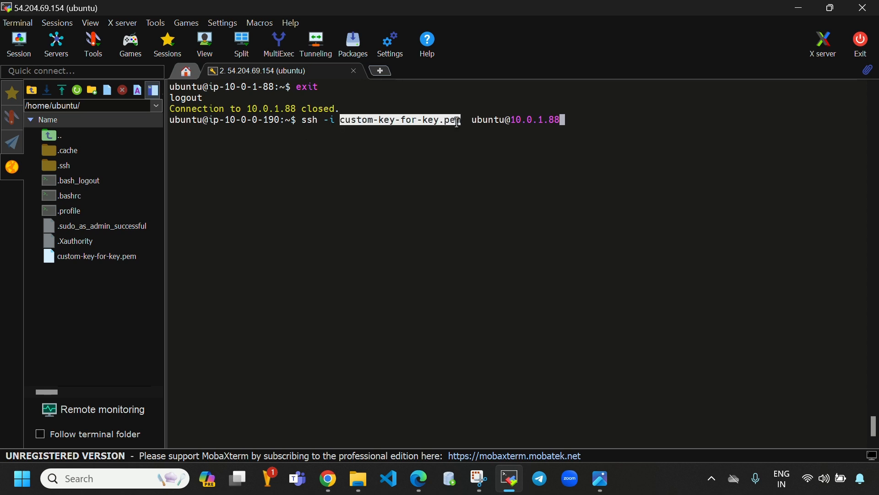
Check which key pair was assigned at launch to Private-Instance in its EC2 details, and return to MobaXterm.
click(328, 479)
click(147, 211)
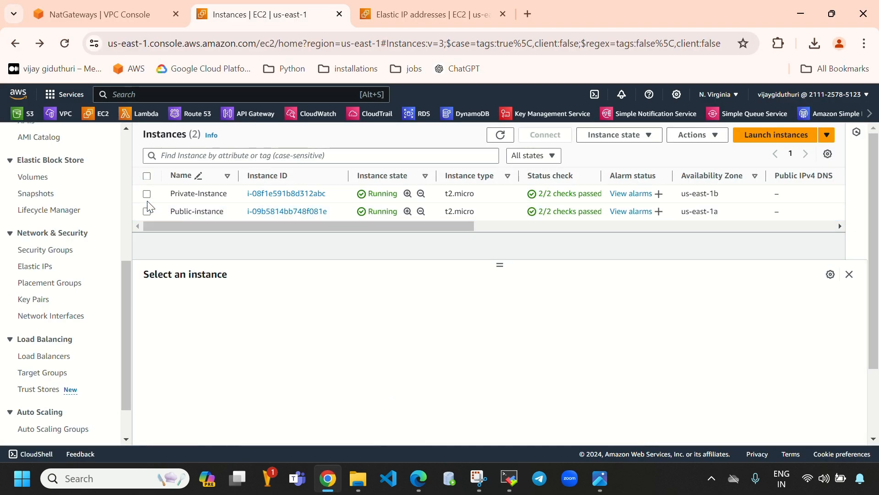
click(147, 193)
scroll(446, 347, down, 2)
scroll(447, 347, down, 10)
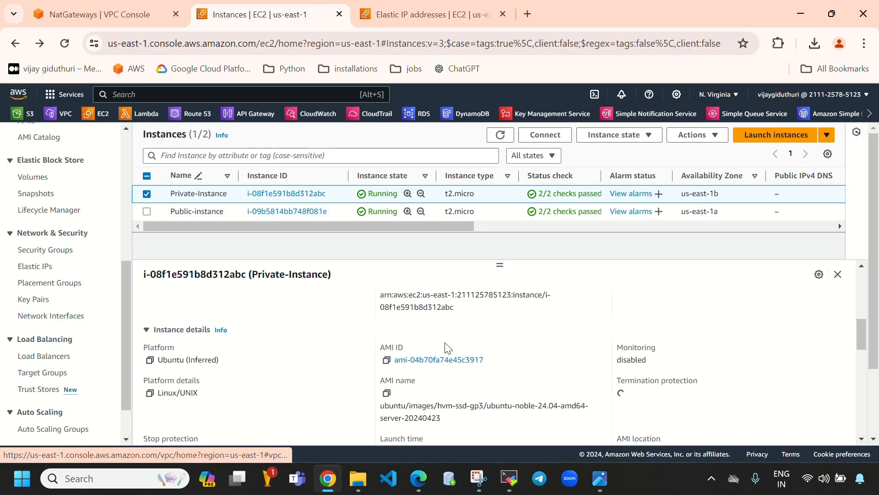
scroll(448, 348, down, 4)
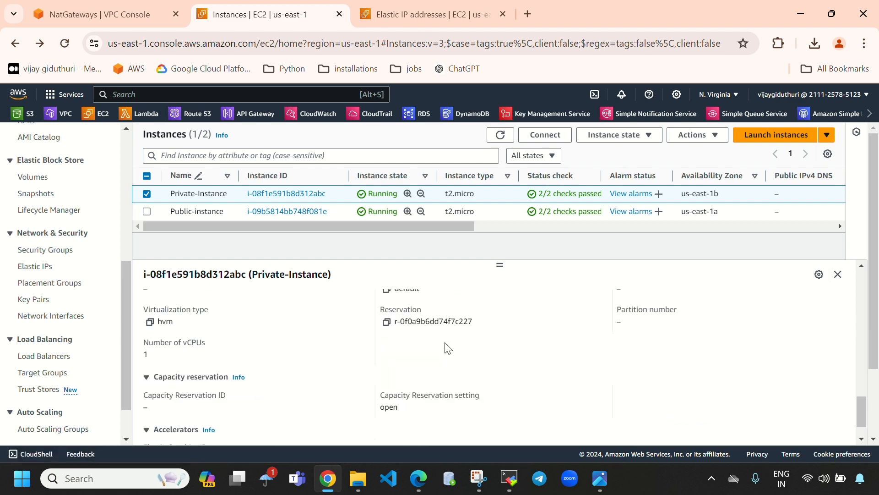
scroll(448, 348, up, 7)
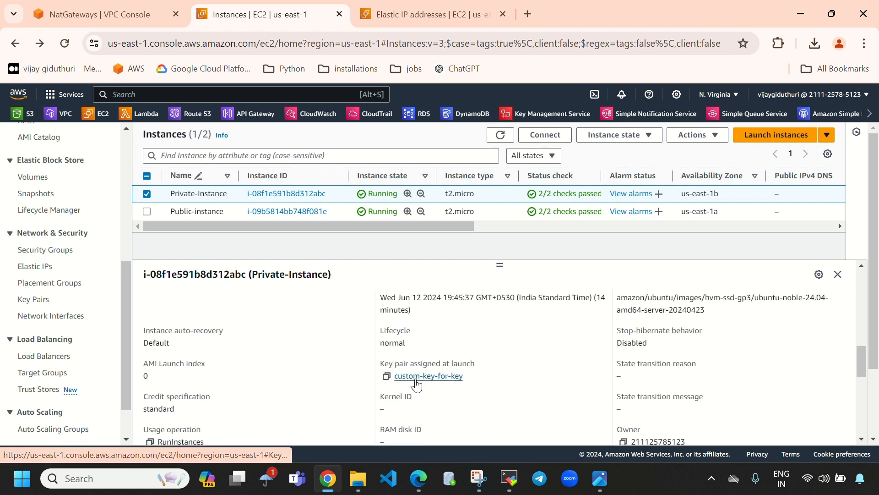
click(509, 478)
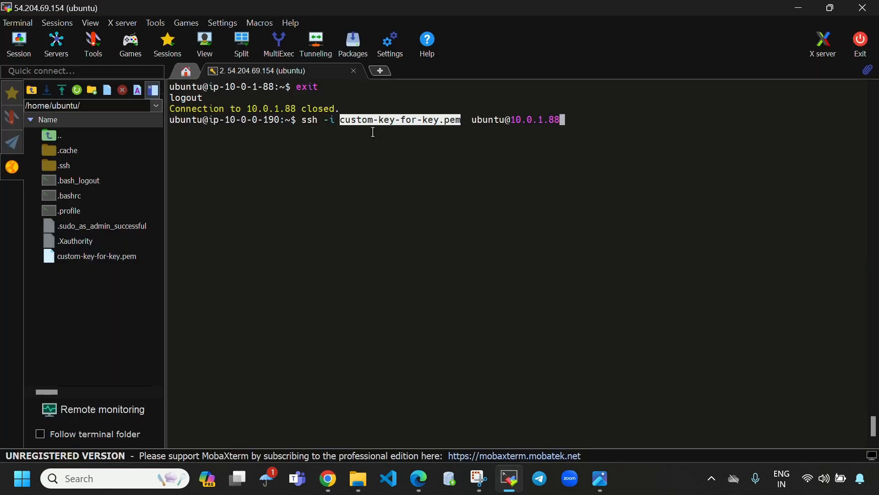
click(476, 121)
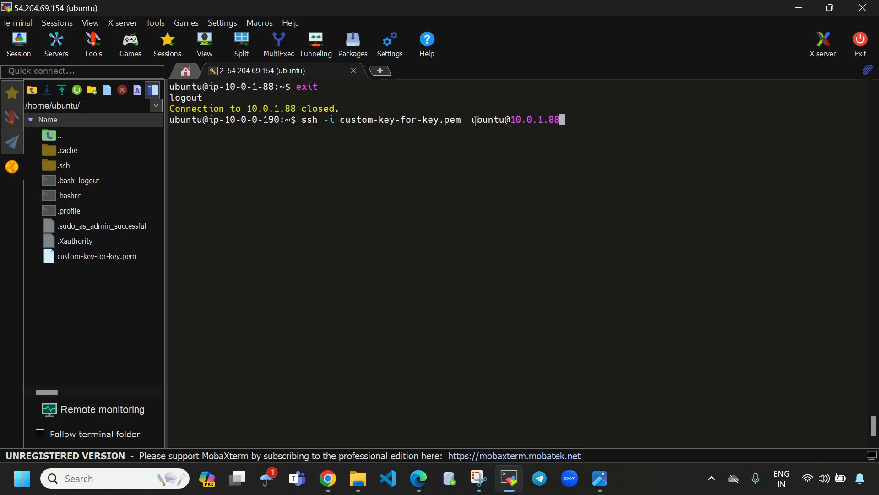
drag(476, 121, 563, 120)
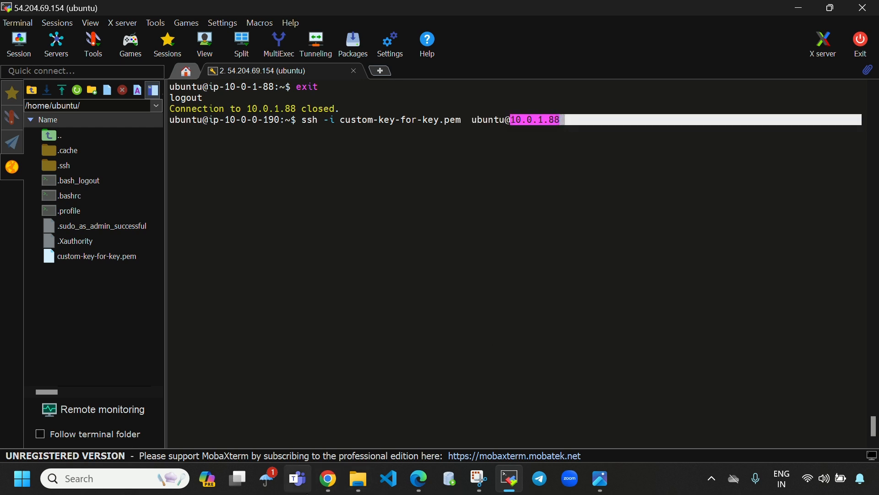
click(328, 479)
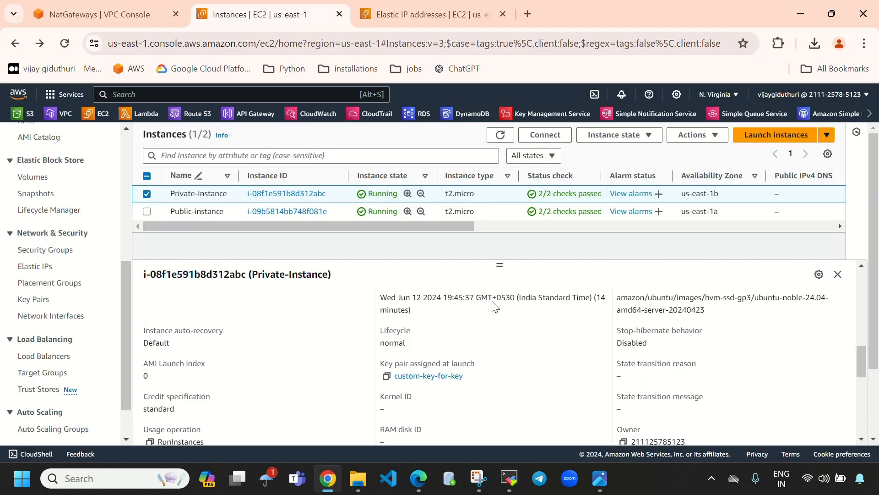
scroll(359, 316, up, 10)
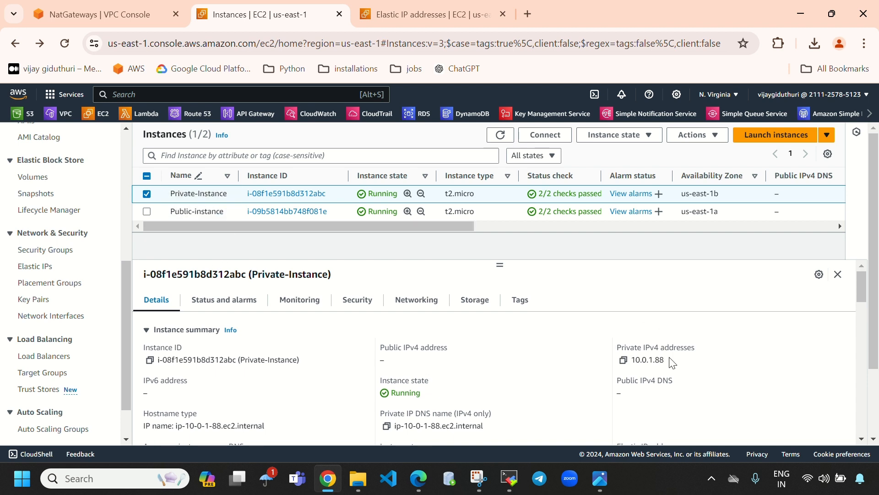
drag(671, 362, 631, 360)
key(ctrl+c)
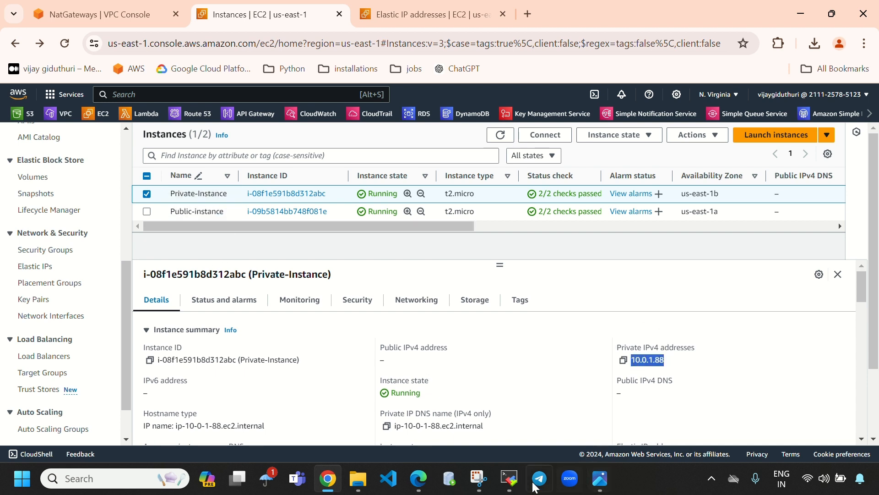
click(509, 479)
right_click(595, 167)
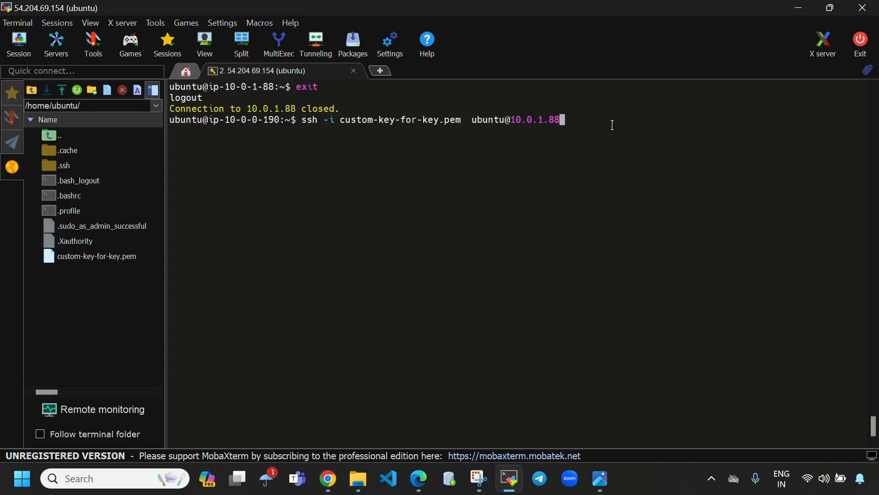
key(Return)
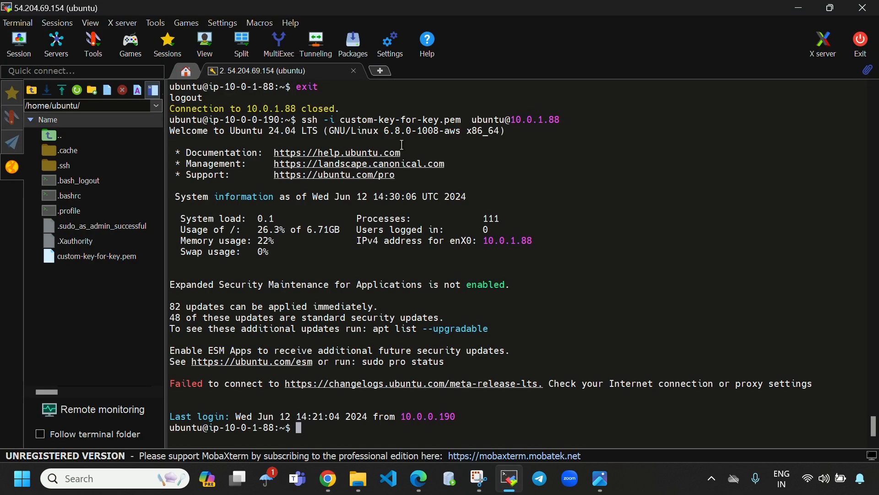
Open the SSH connection instructions for Private-Instance, highlight the chmod 400 command for the key file, and return to MobaXterm.
click(328, 478)
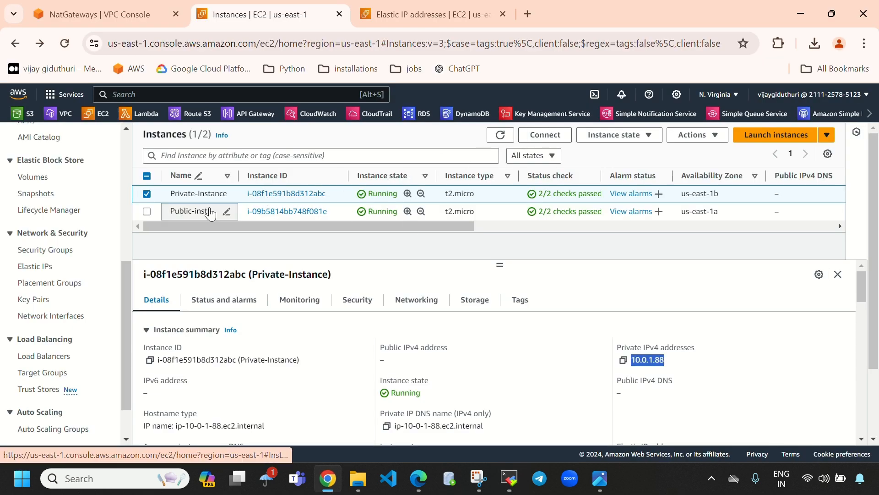
click(541, 137)
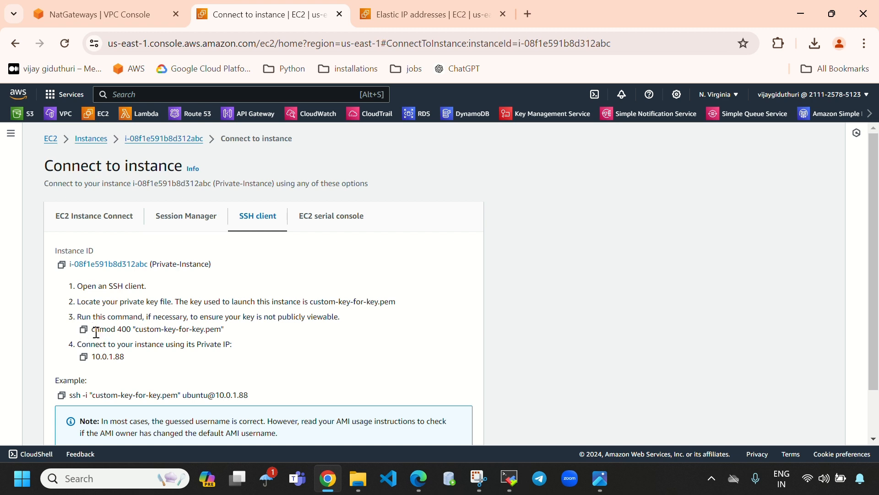
drag(93, 328, 230, 337)
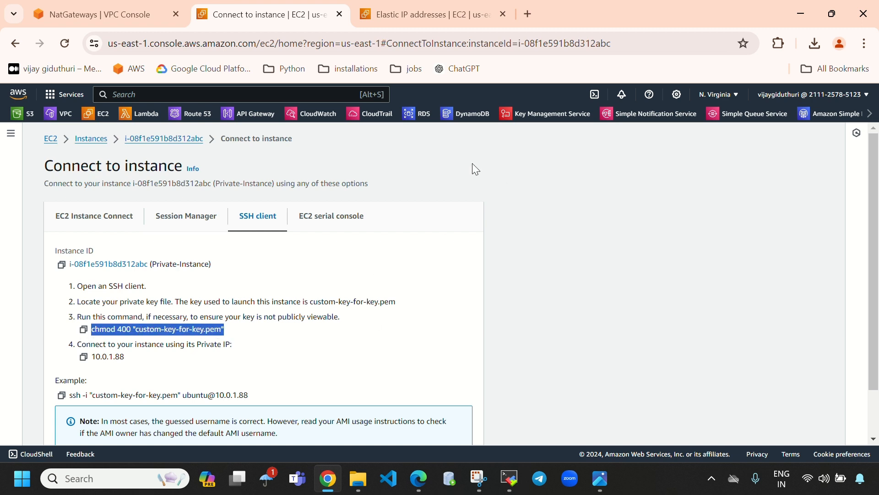
click(509, 478)
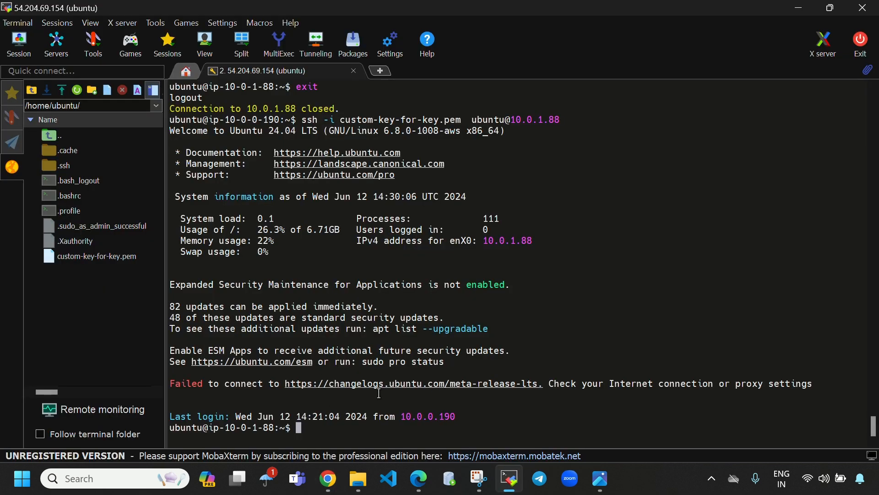
Clear the terminal and compare the address in its prompt with Private-Instance's private IPv4 address on the EC2 Instances page.
key(ctrl+l)
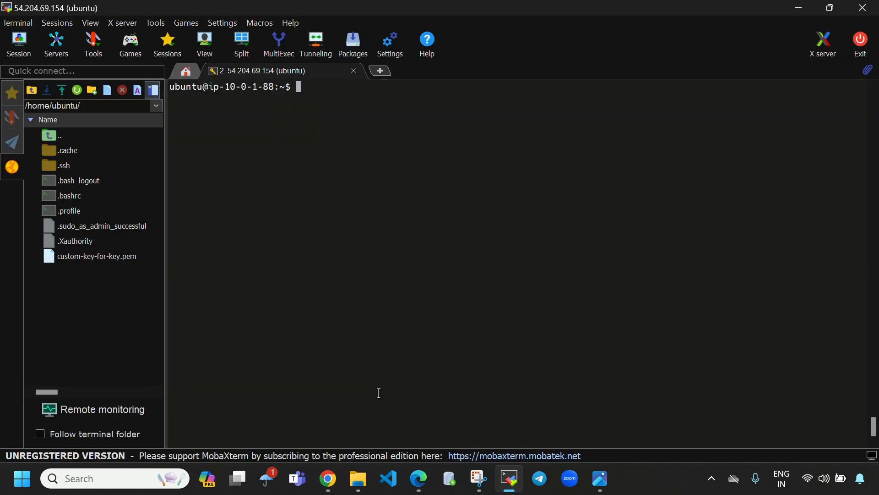
drag(227, 88, 284, 89)
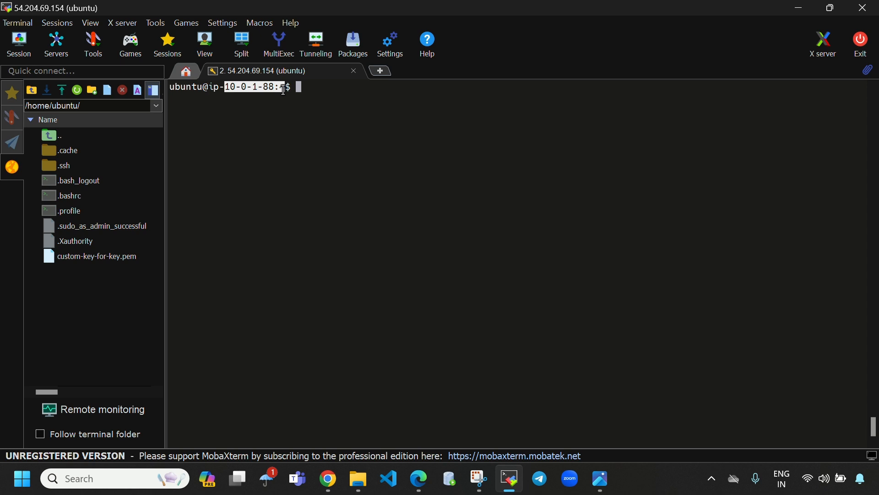
click(328, 478)
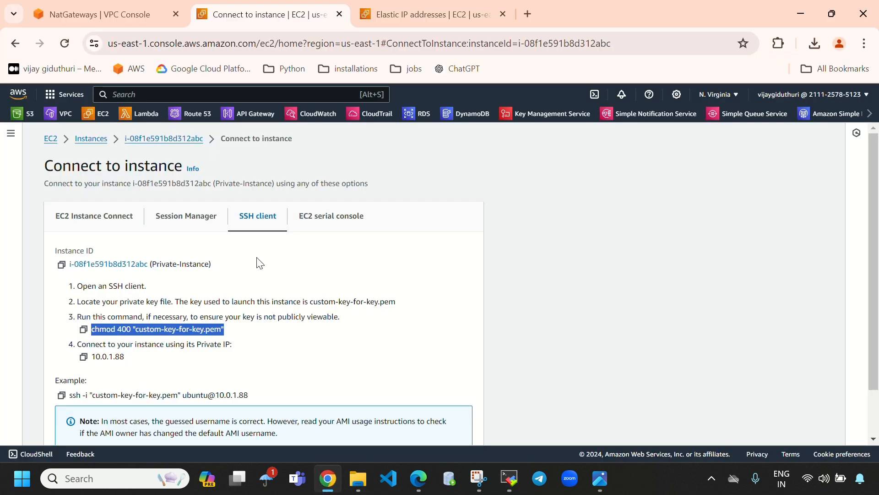
click(91, 139)
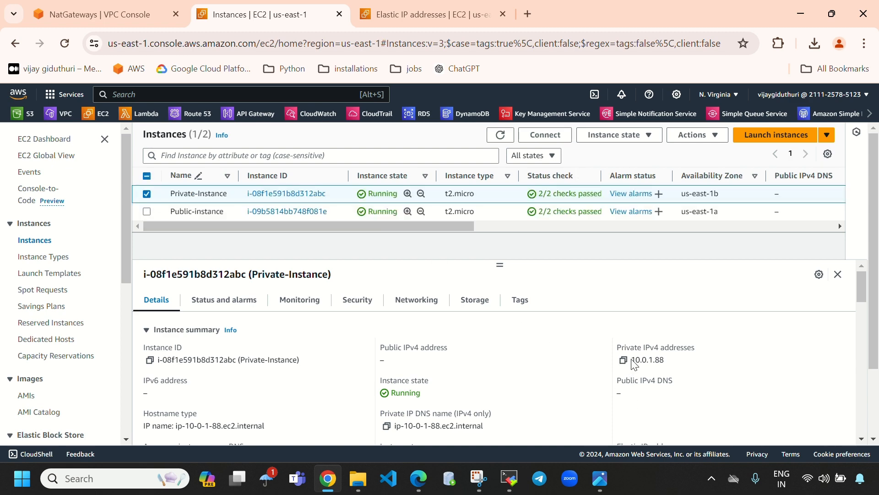
drag(632, 360, 667, 361)
click(510, 478)
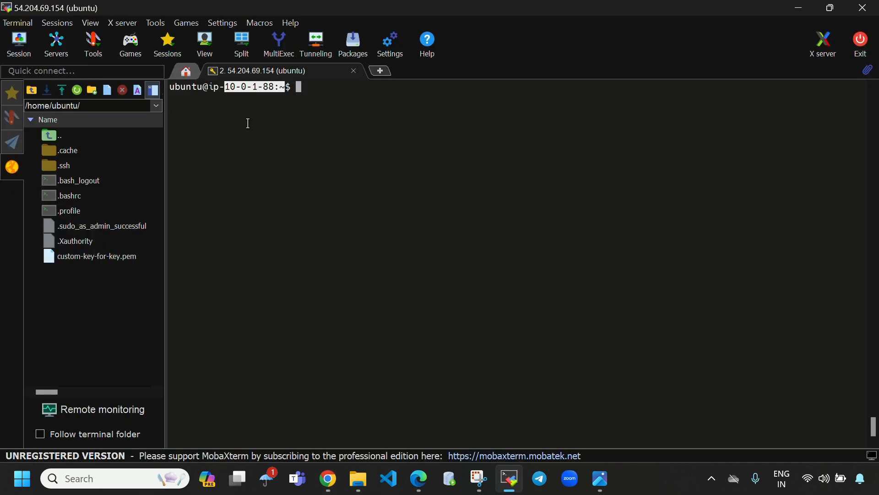
click(332, 86)
text(p)
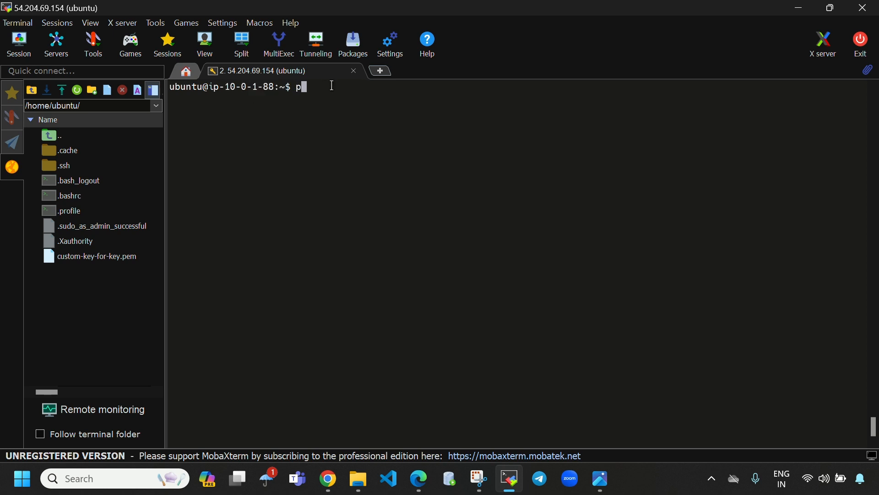
text(ing www.google)
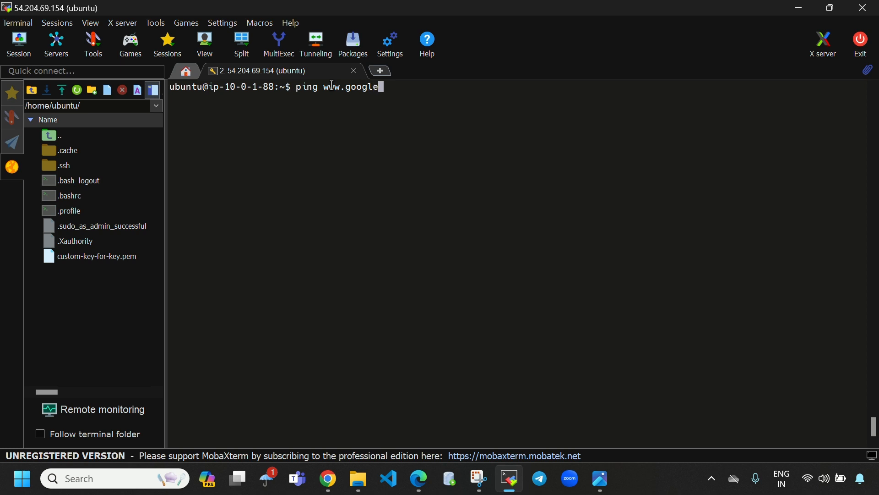
text(.com)
key(Return)
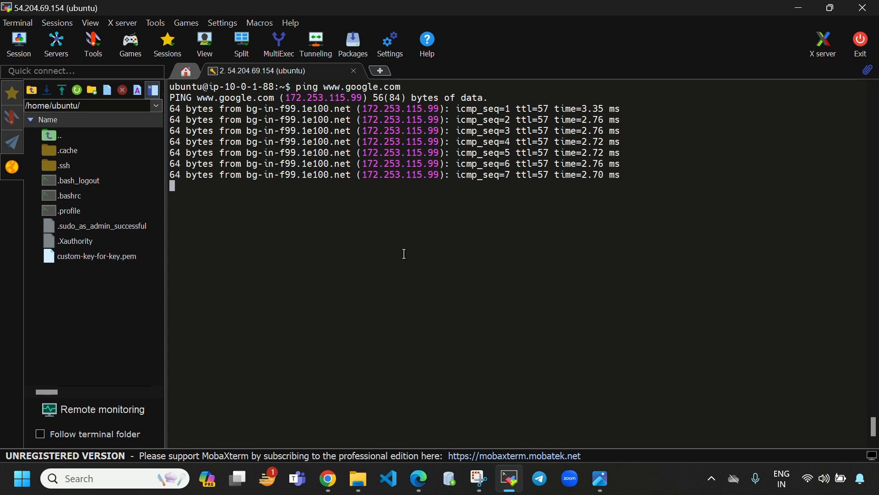
Review Custom-NAT-Gateway on the VPC NAT gateways page, and return to the running ping in MobaXterm.
click(328, 478)
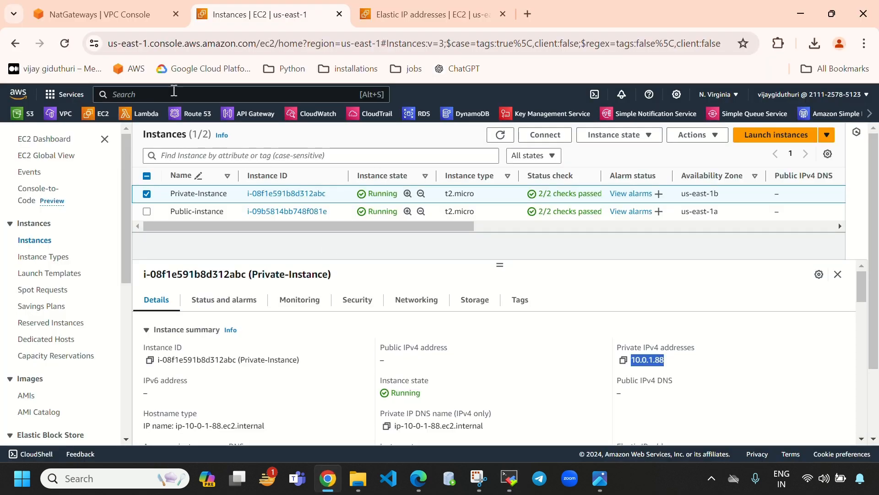
click(115, 13)
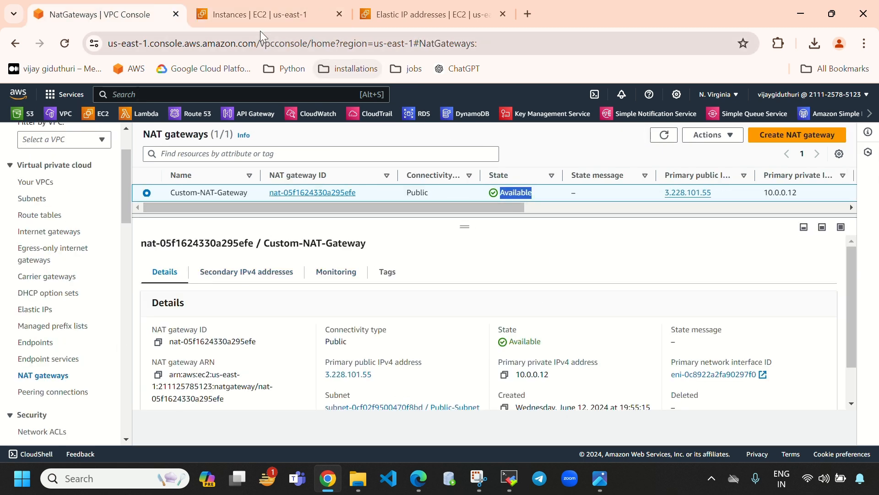
click(510, 478)
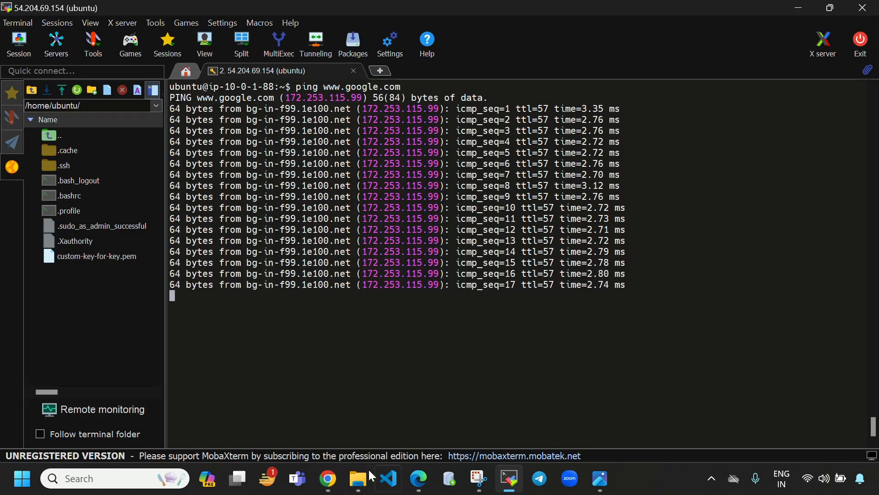
Examine Private-Route-Table's routes in the route editor, return to MobaXterm, and try to clear the terminal during the ping.
click(328, 478)
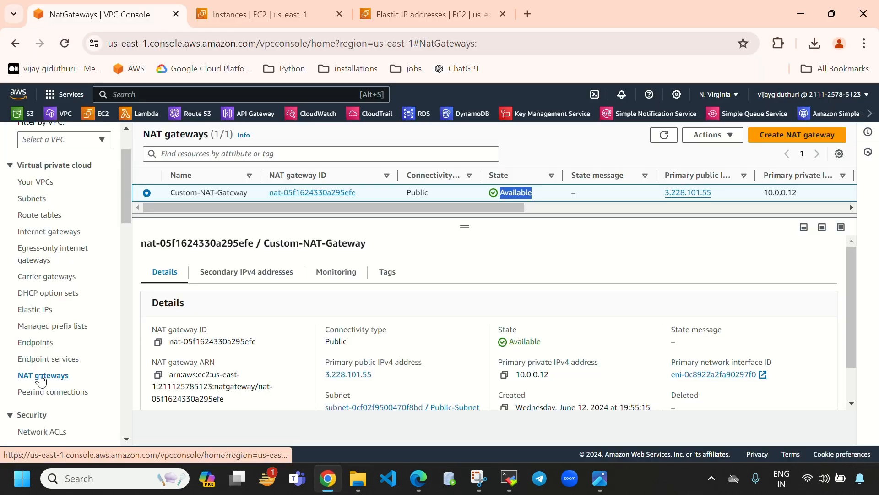
click(28, 215)
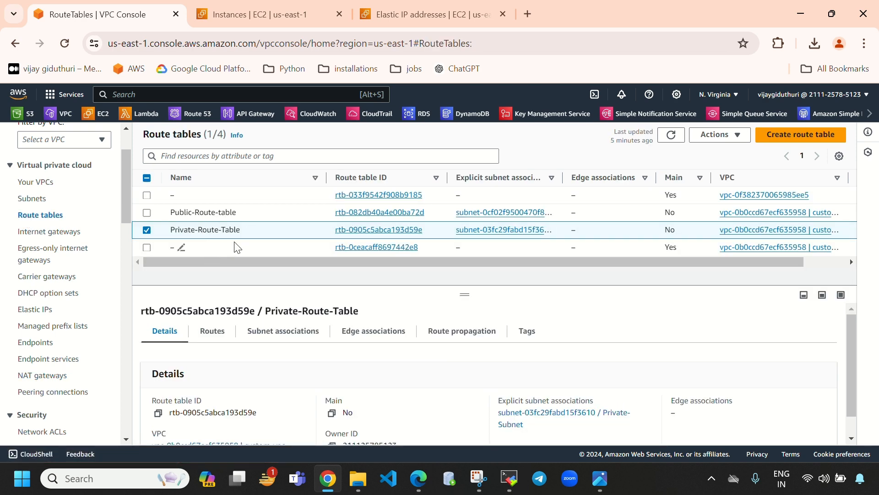
click(210, 334)
scroll(502, 428, down, 1)
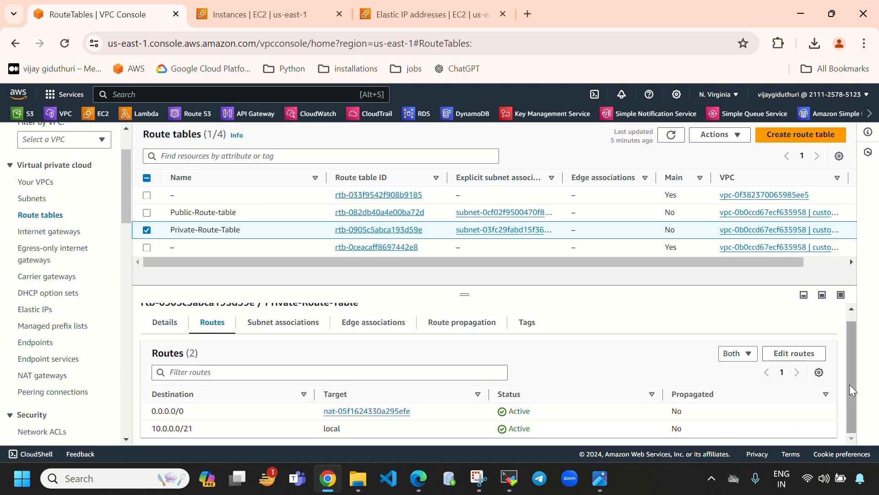
click(792, 354)
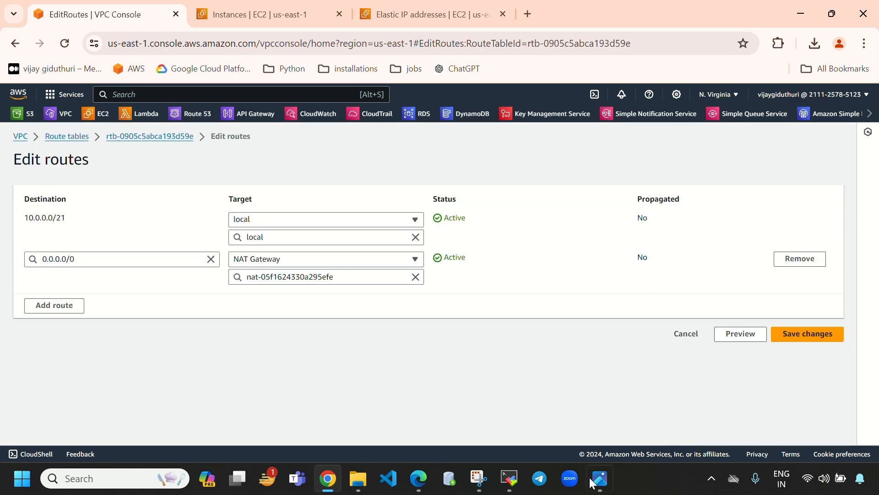
click(509, 478)
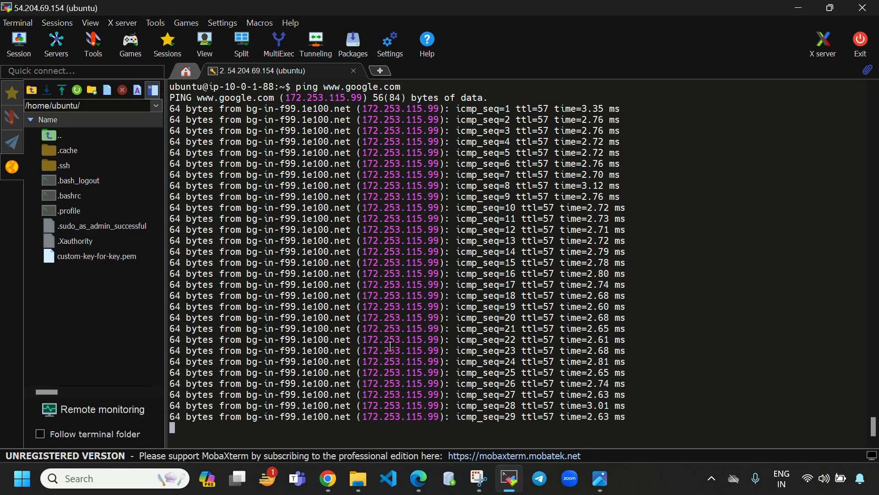
key(ctrl+l)
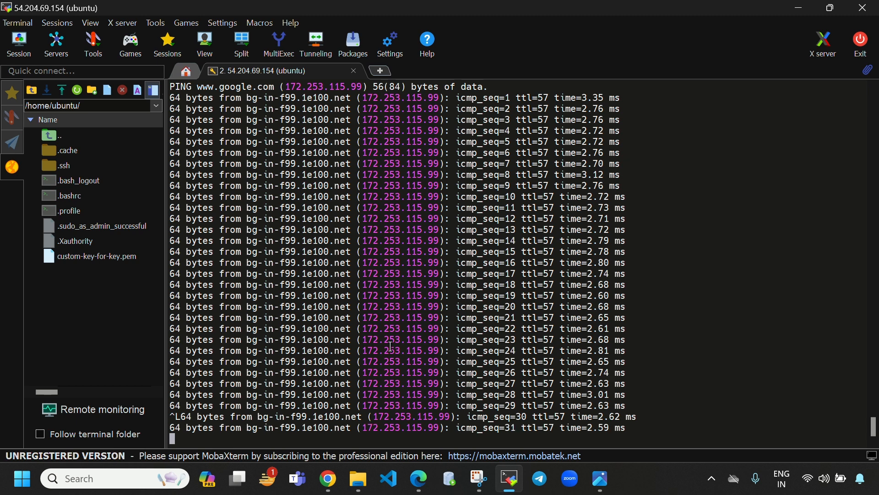
key(ctrl+c)
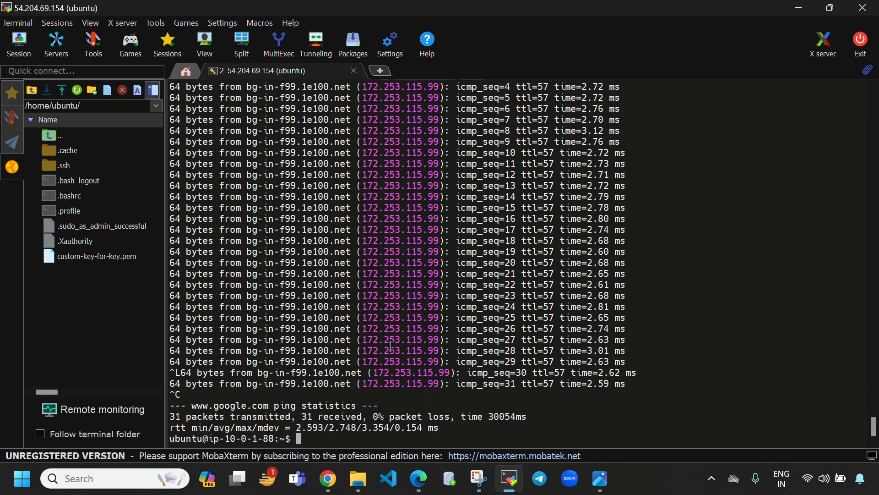
key(ctrl+l)
key(Up)
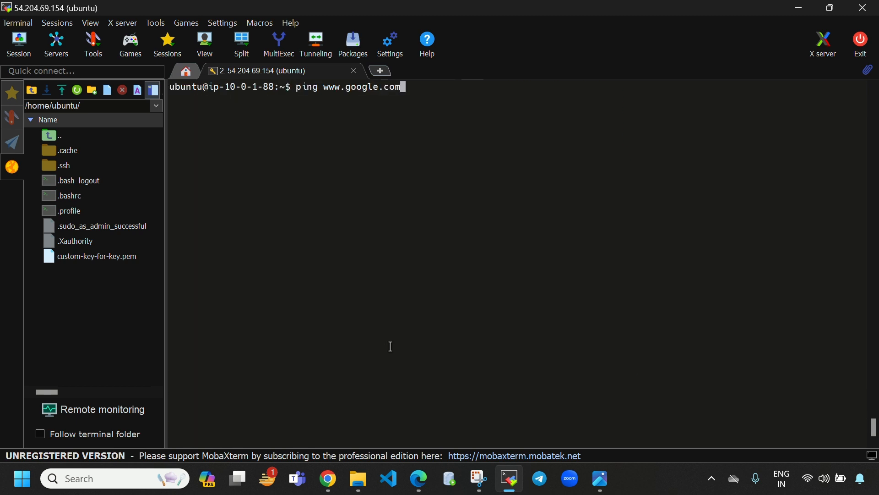
key(Return)
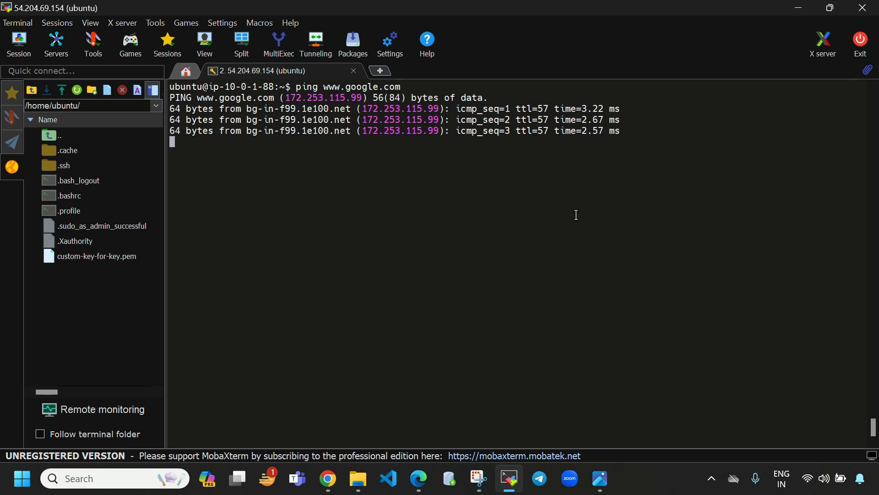
Remove the 0.0.0.0/0 NAT gateway route from Private-Route-Table, save it, and check the running ping in MobaXterm.
click(328, 478)
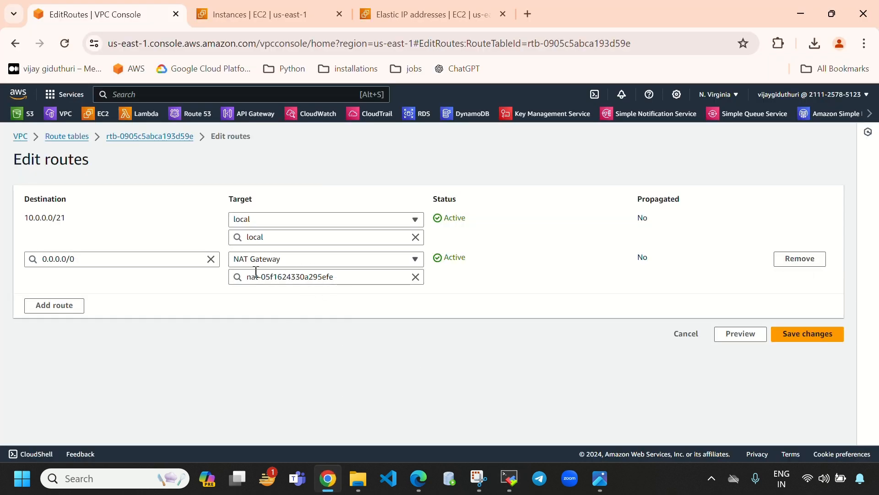
click(802, 259)
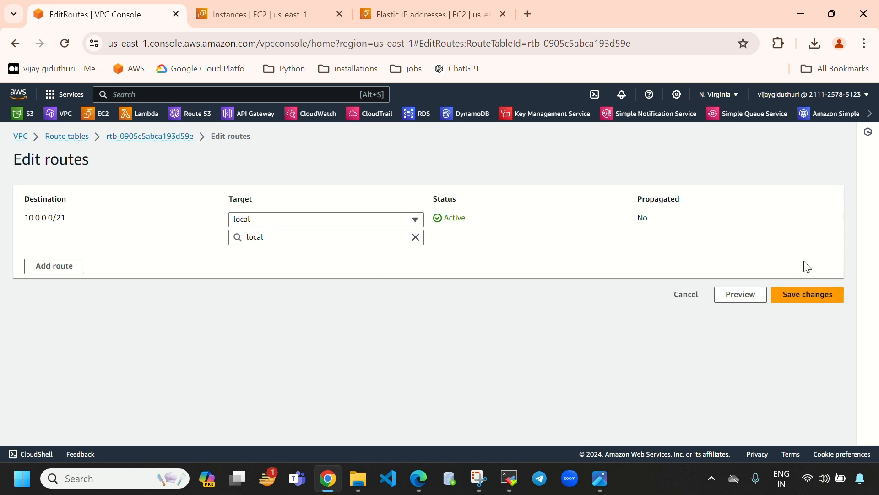
click(794, 290)
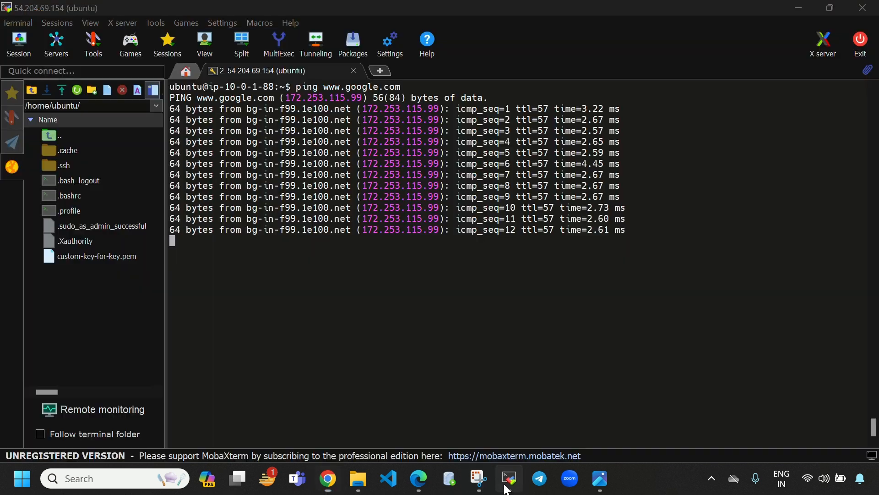
click(510, 478)
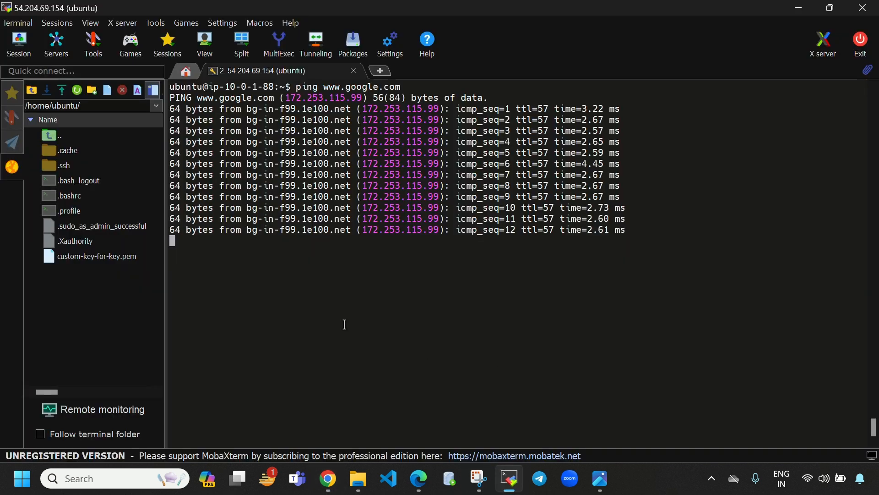
drag(167, 230, 612, 321)
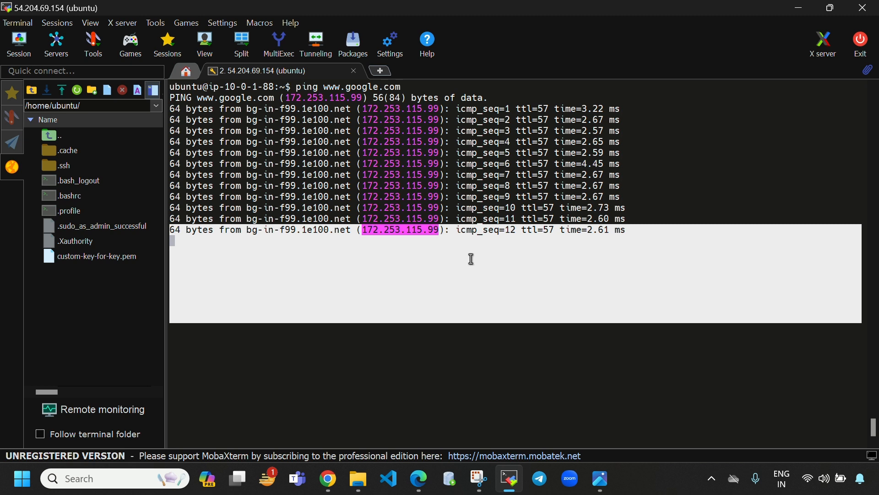
click(465, 281)
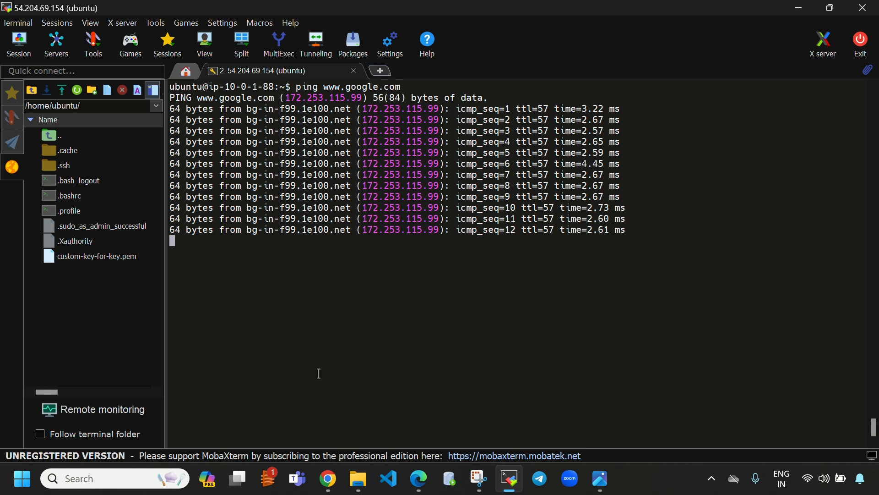
Open Private-Route-Table's routes for editing in the VPC console and add a route with destination 0.0.0.0/0.
click(328, 478)
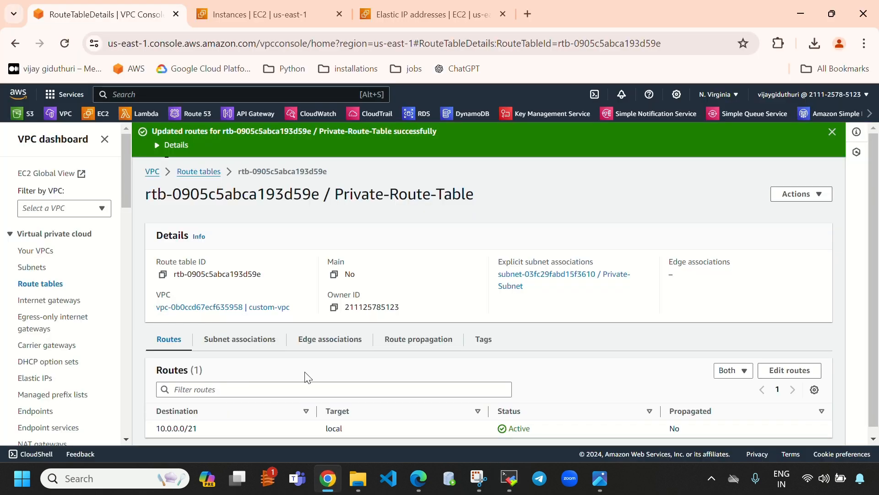
click(198, 172)
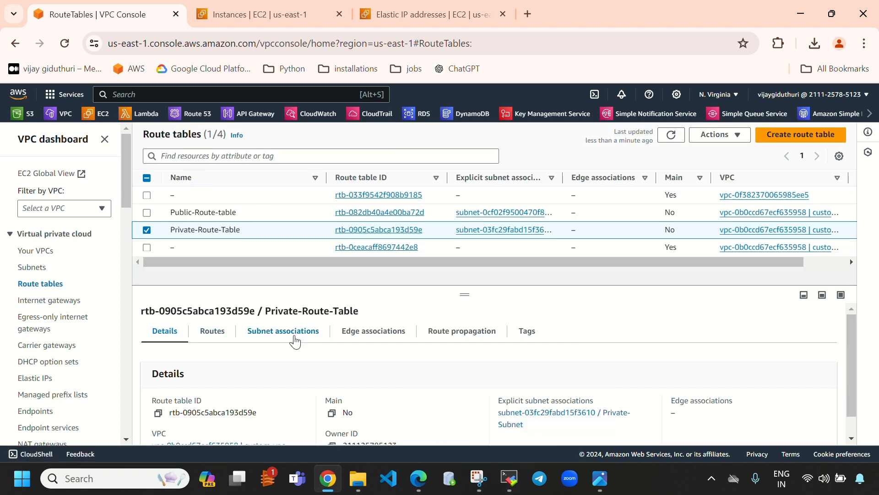
click(211, 333)
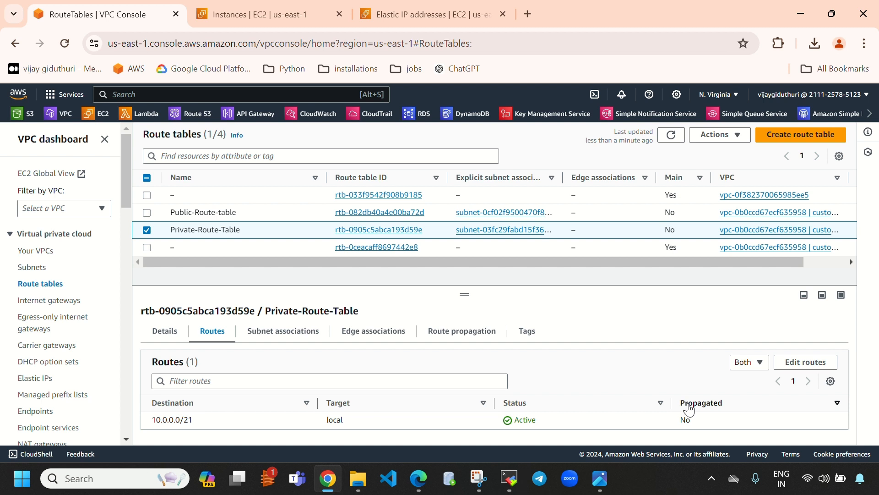
click(786, 362)
click(37, 266)
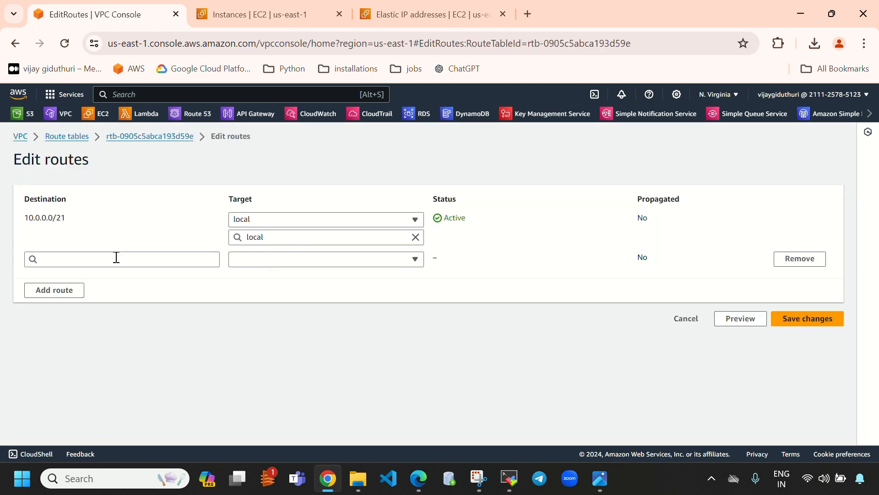
click(117, 257)
click(104, 273)
Target the 0.0.0.0/0 route at the NAT gateway Custom-NAT-Gateway, save the routes, and check the ping in MobaXterm.
click(352, 259)
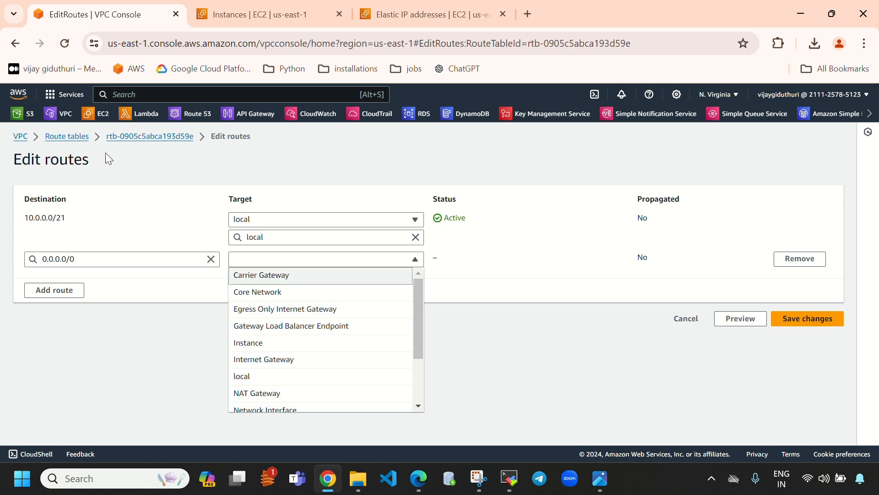
click(312, 393)
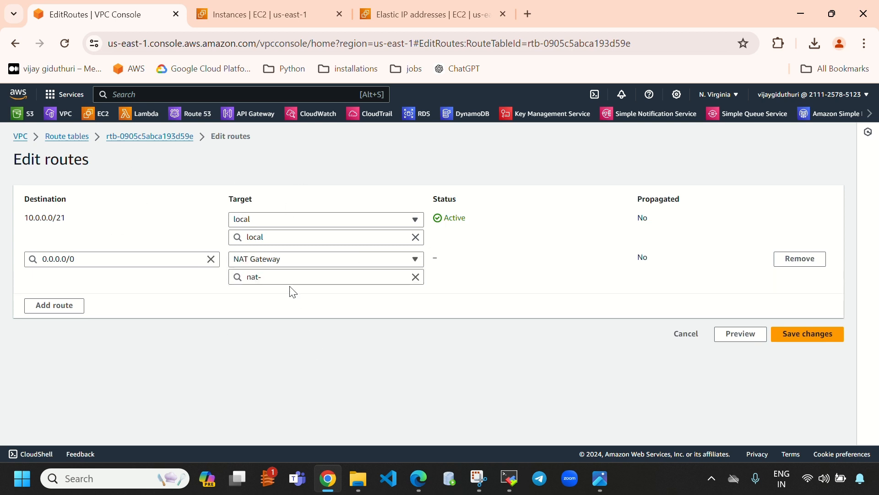
click(296, 277)
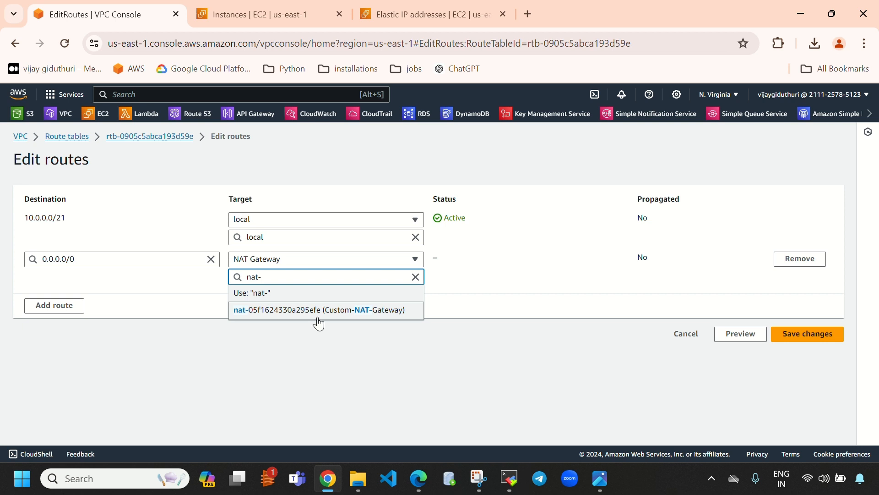
click(316, 309)
click(784, 335)
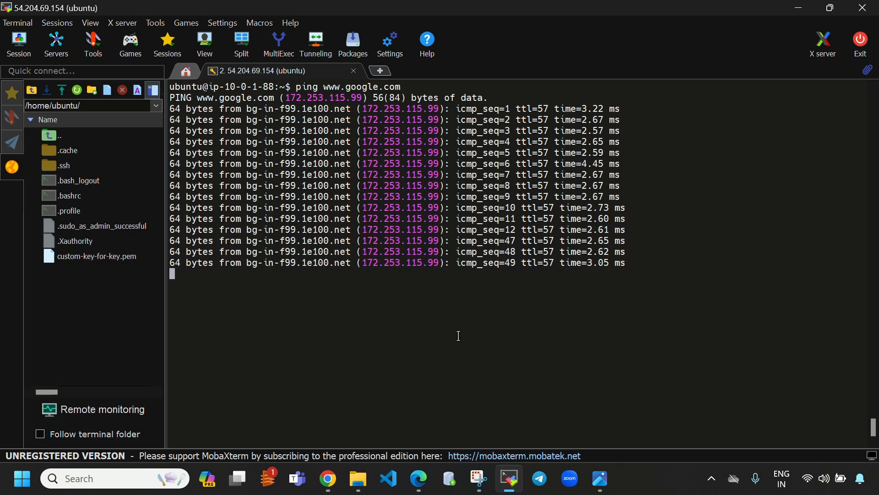
click(510, 478)
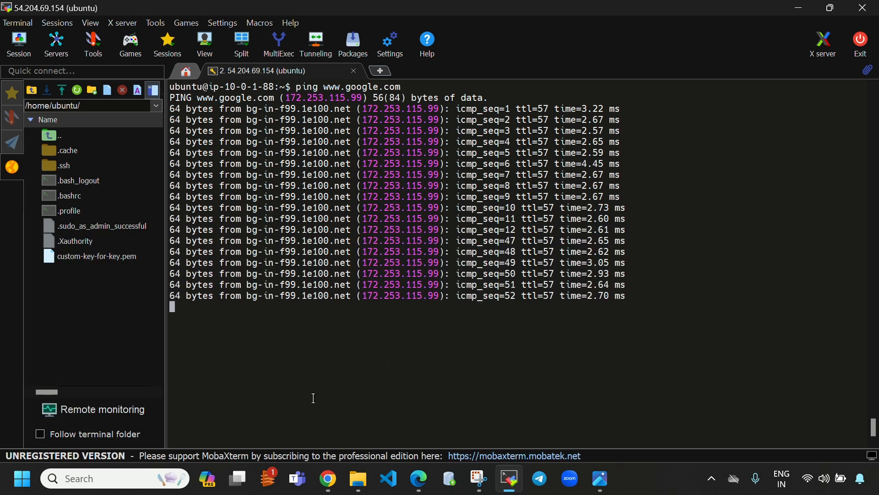
Remove the 0.0.0.0/0 NAT gateway route from Private-Route-Table again, save the change, and return to the ping in MobaXterm.
click(328, 478)
click(199, 172)
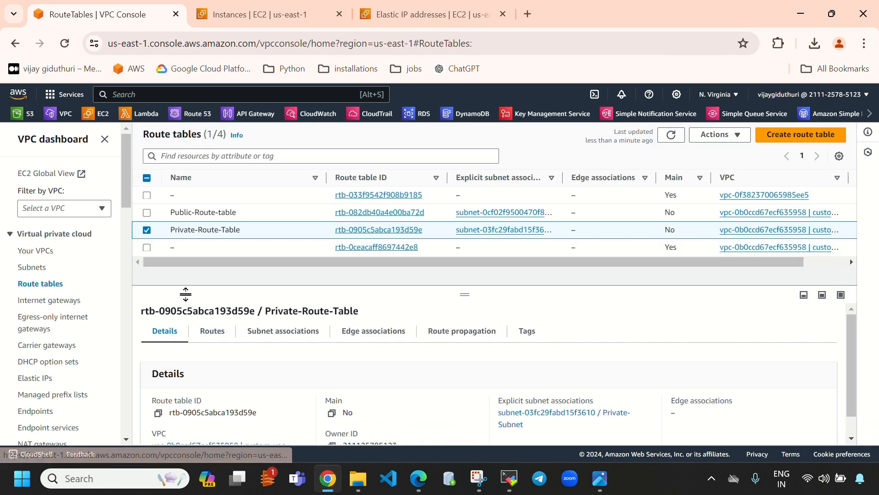
click(214, 333)
scroll(571, 410, down, 1)
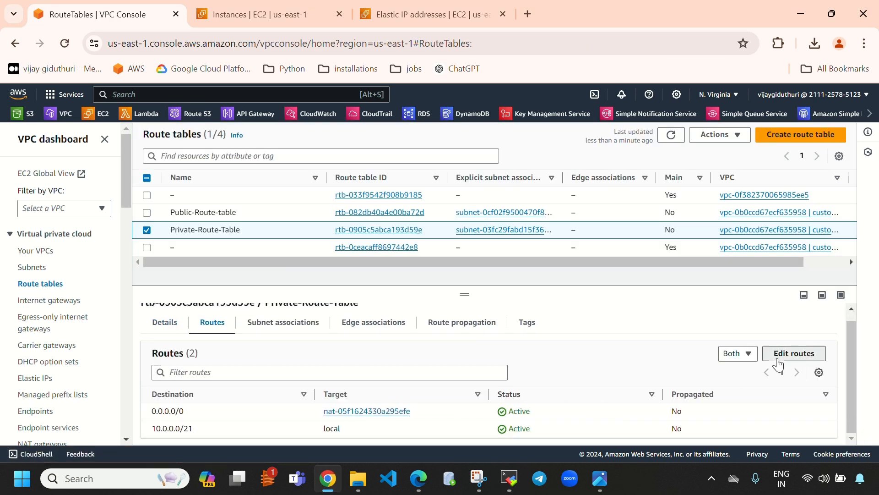
click(788, 357)
click(805, 248)
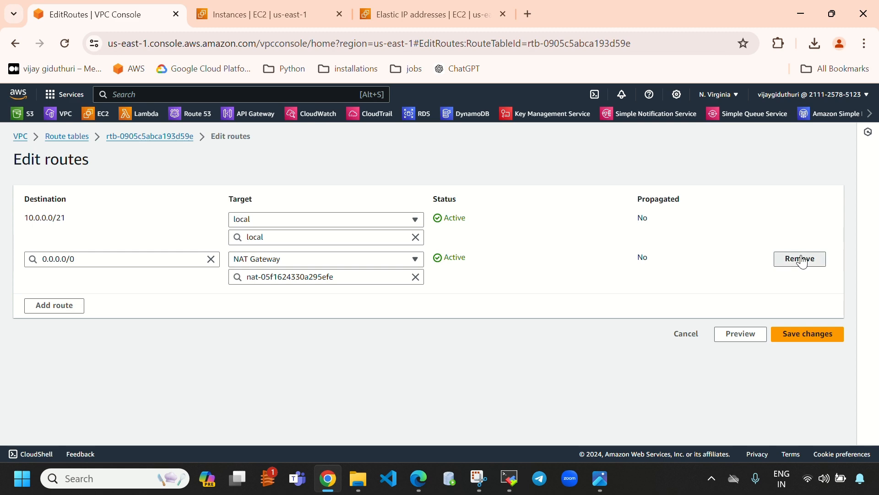
click(790, 298)
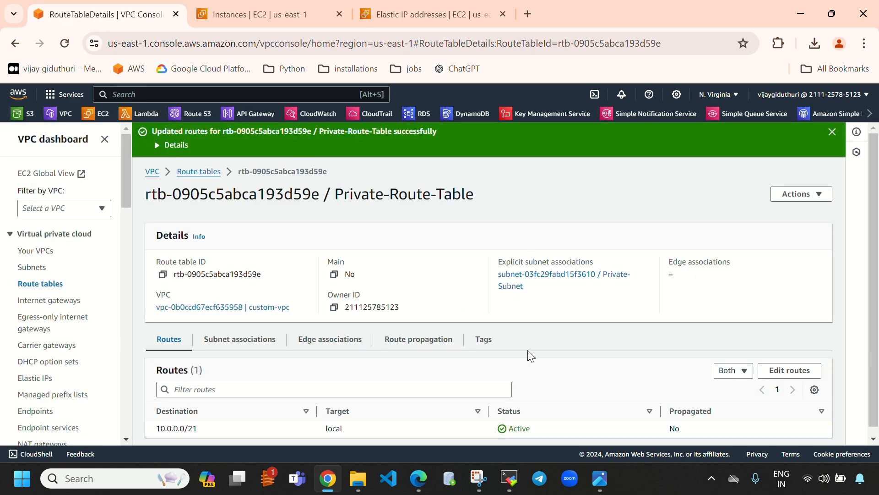
click(510, 478)
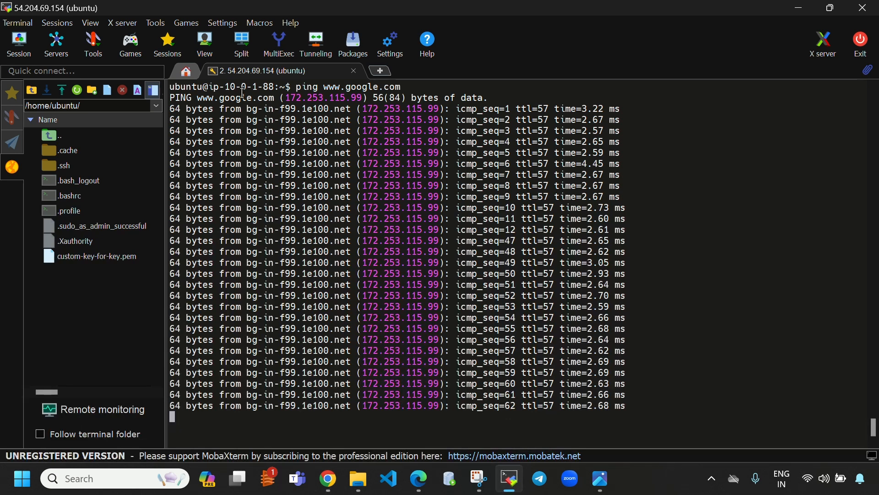
Review the private instance's prompt address and ping output, and stop the ping and clear the terminal.
drag(224, 84, 273, 87)
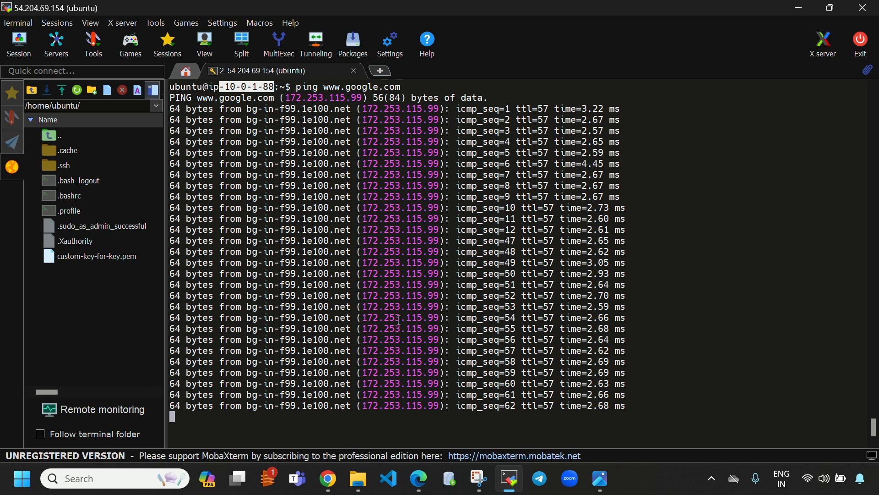
scroll(549, 330, up, 5)
scroll(549, 330, up, 5)
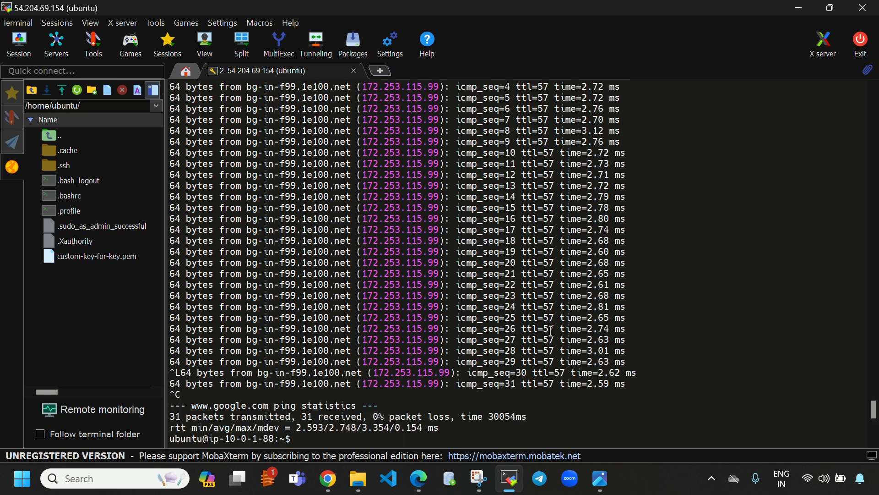
scroll(552, 316, down, 10)
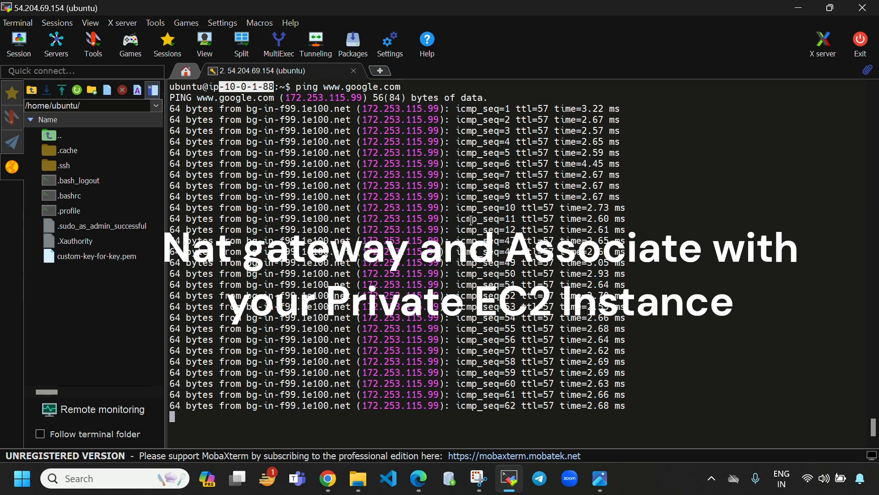
key(ctrl+c)
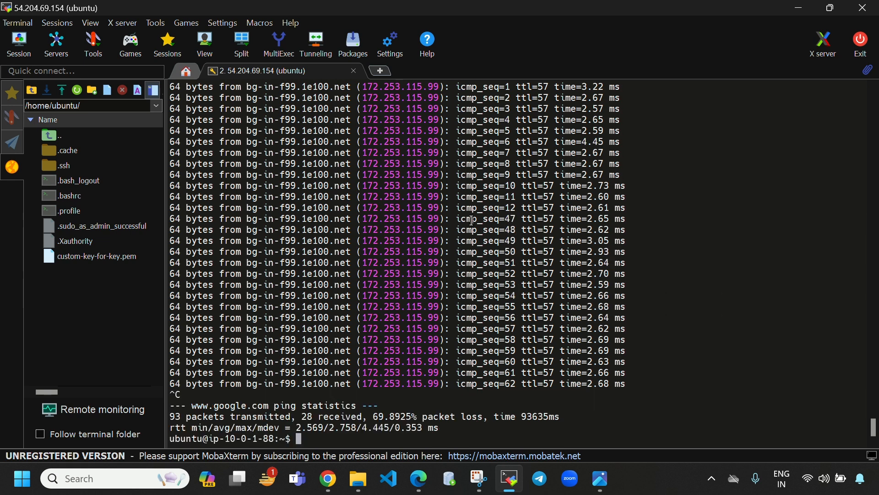
key(ctrl+l)
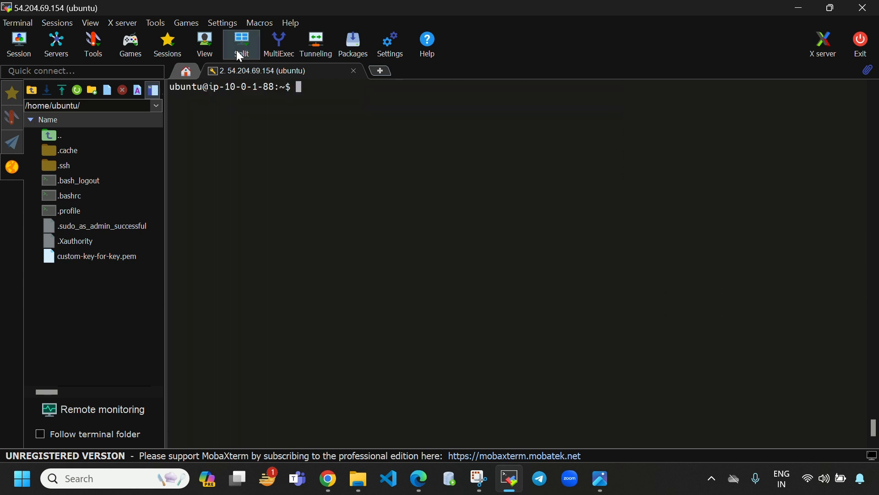
Compare the terminal prompt's address with Private-Instance's private IPv4 address on the EC2 Instances page, and return to MobaXterm.
drag(228, 87, 277, 87)
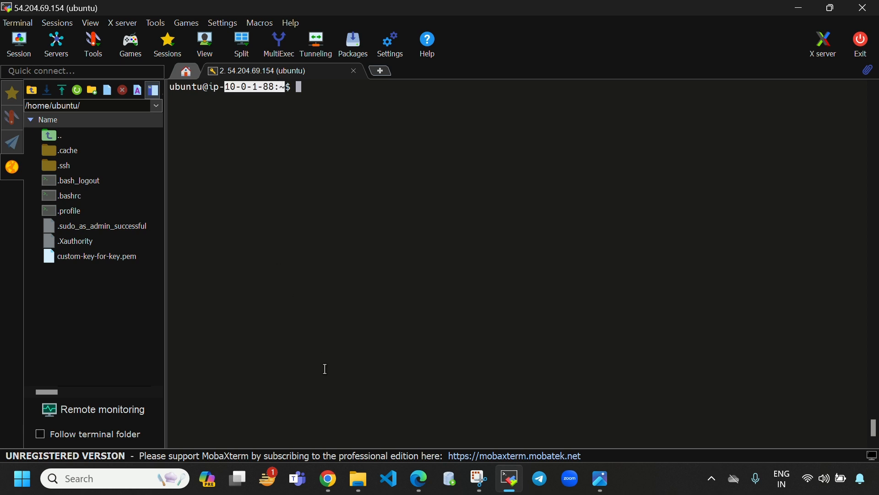
click(327, 478)
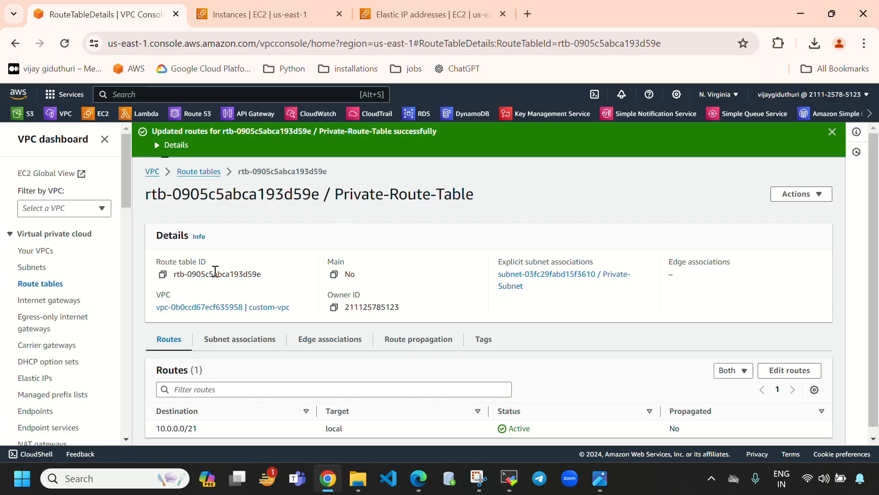
click(237, 6)
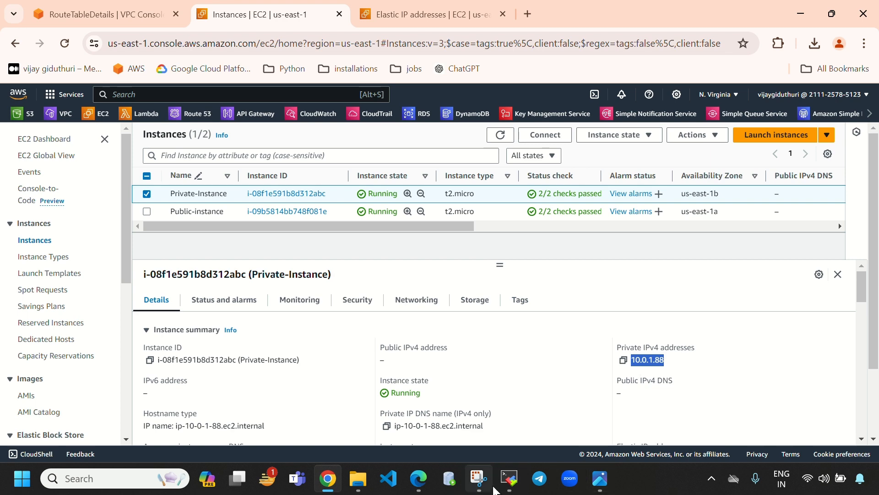
click(502, 473)
Exit the SSH session on the private instance.
click(372, 86)
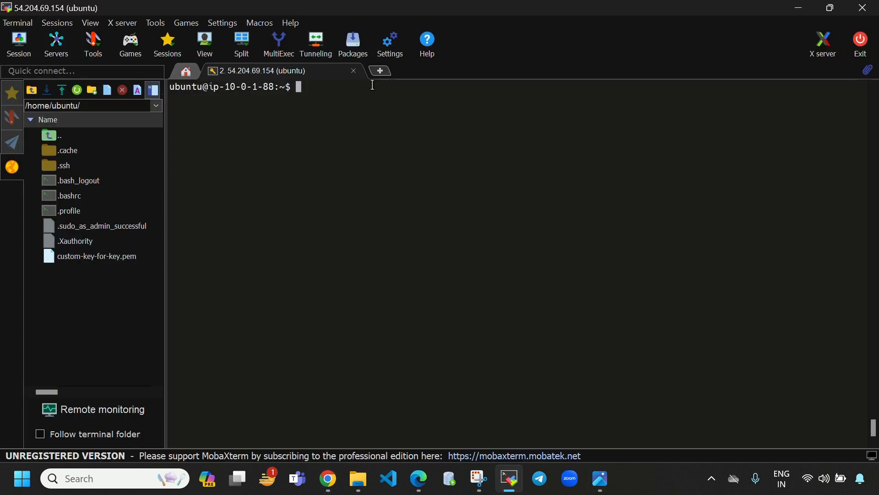
text(e)
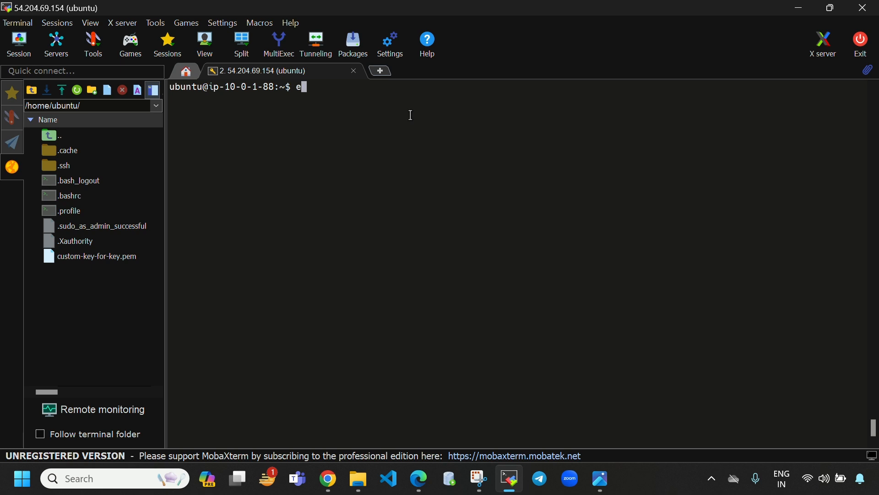
text(xit)
key(Return)
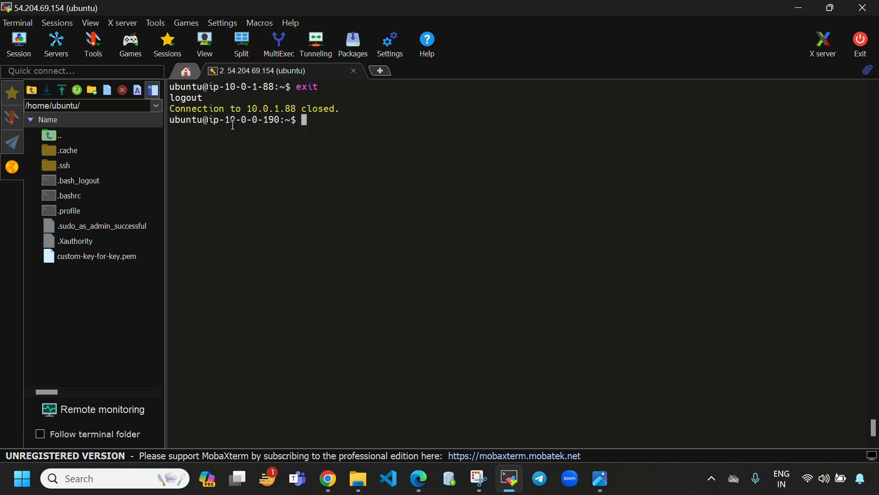
Compare the terminal prompt's address with Public-instance's private IPv4 address on the EC2 Instances page, and return to MobaXterm.
drag(225, 118, 286, 120)
click(333, 477)
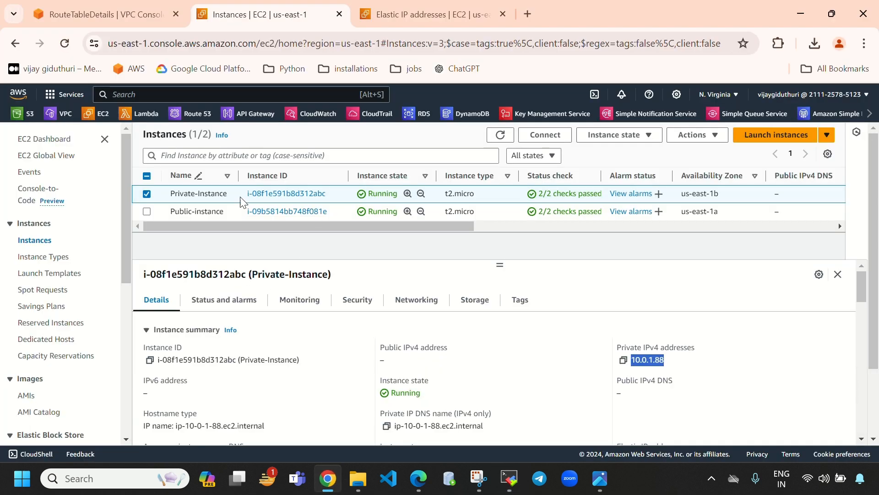
click(147, 211)
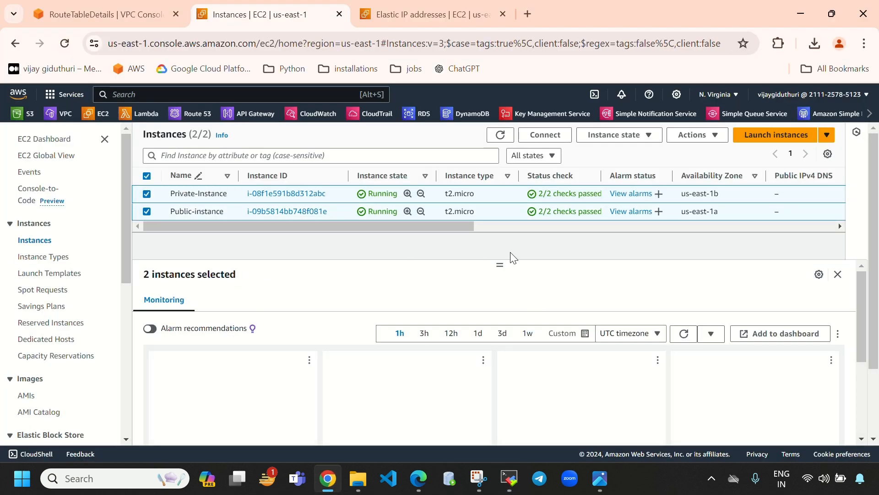
click(147, 194)
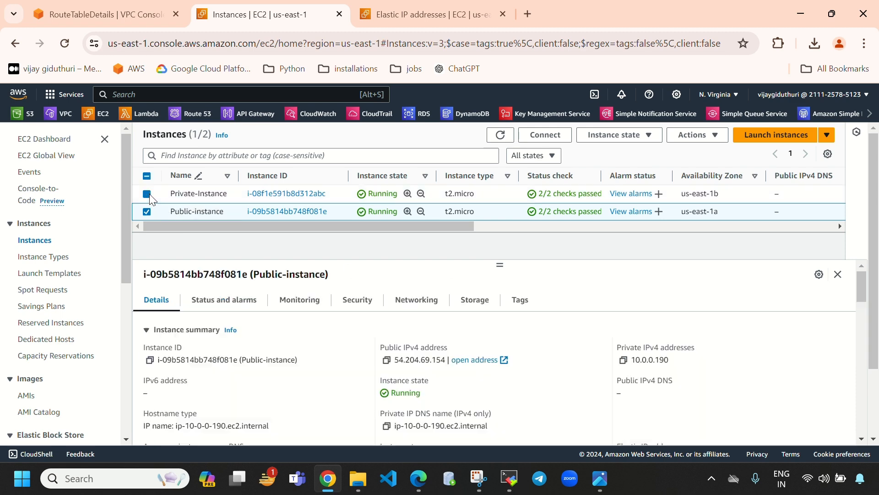
drag(675, 364, 633, 361)
click(510, 479)
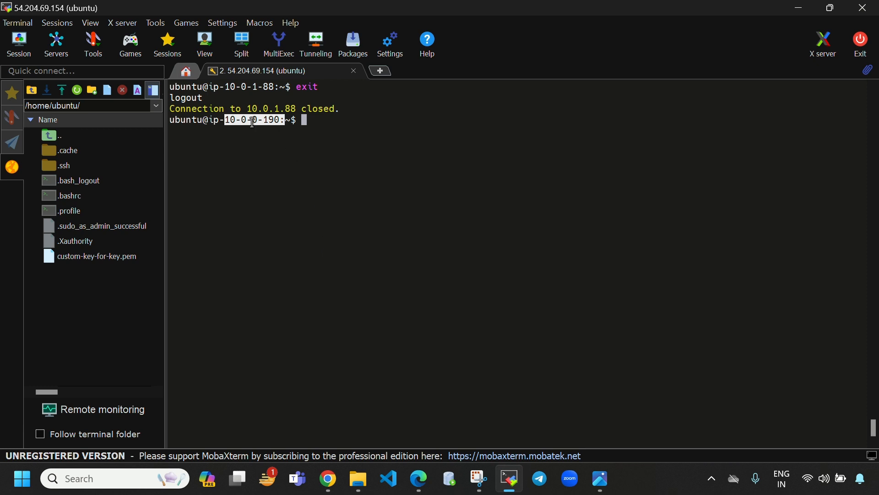
click(340, 129)
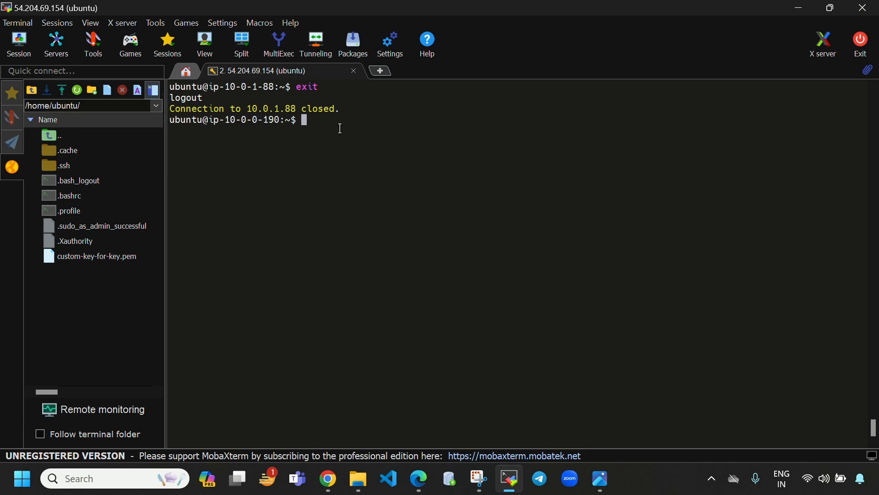
text(ping www.goog)
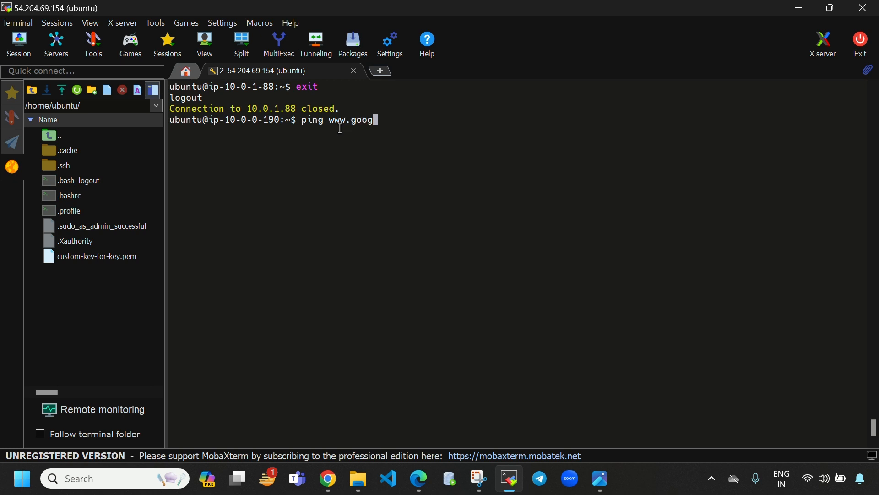
text(le.com)
key(Return)
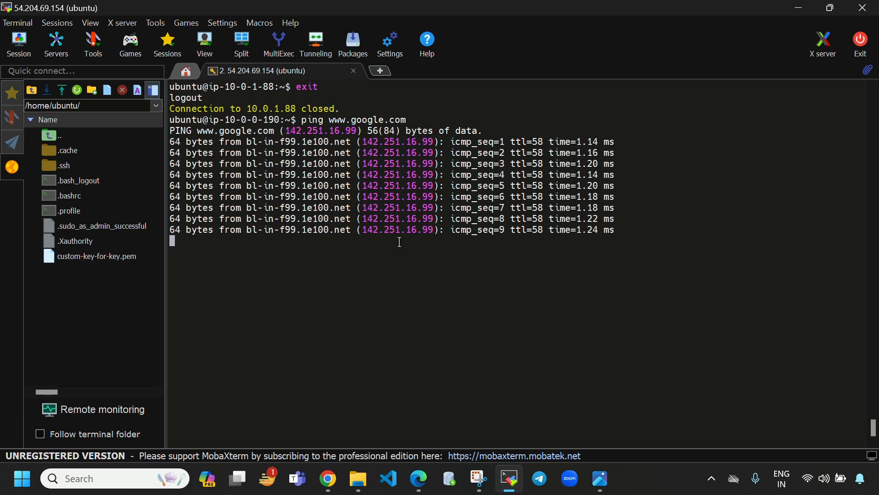
Switch to the VPC console in Chrome and examine Public-Route-table's routes and explicit subnet association.
click(328, 478)
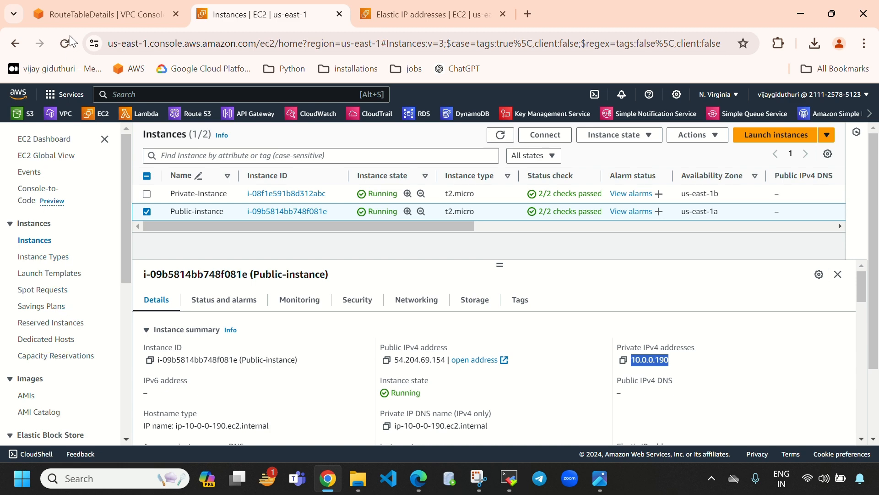
click(92, 6)
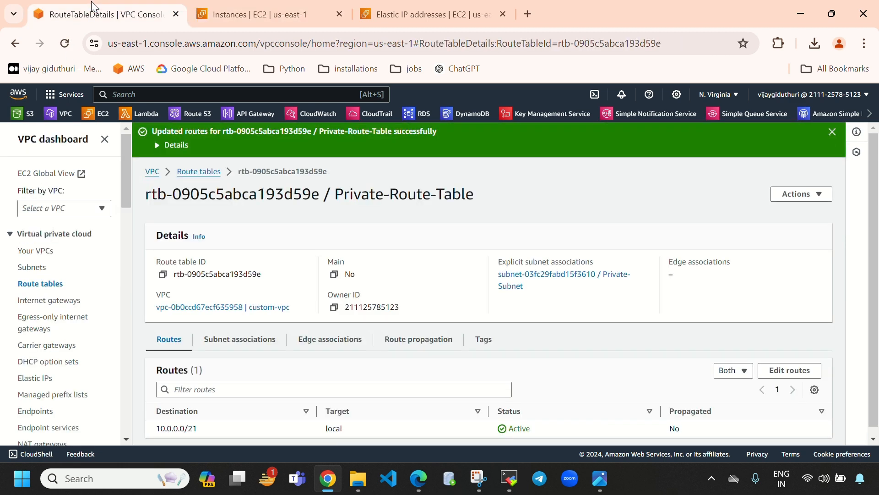
click(37, 285)
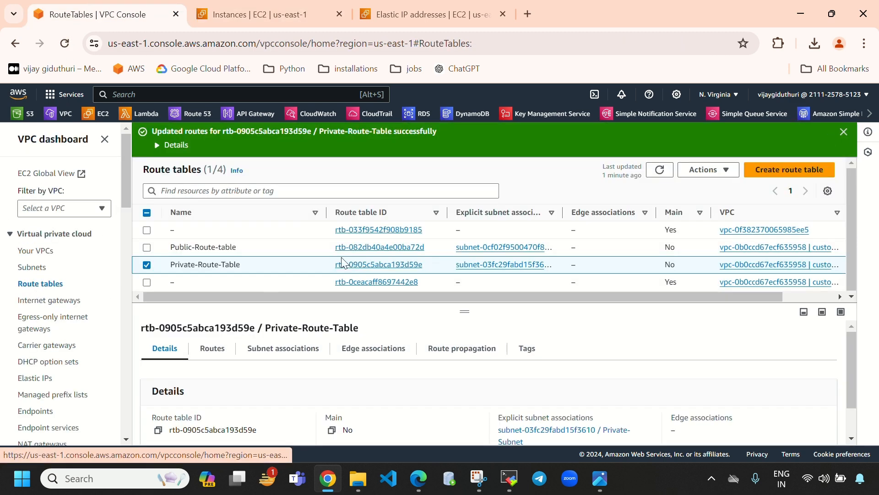
click(146, 264)
click(146, 247)
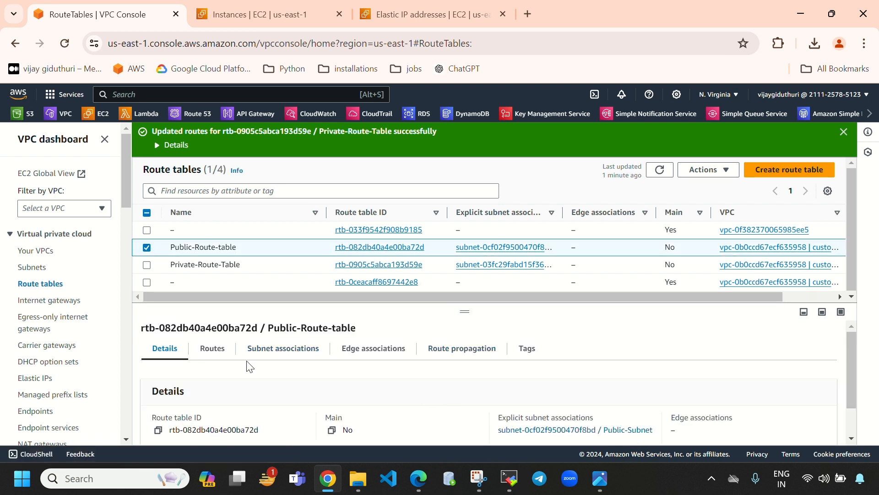
click(212, 349)
scroll(520, 359, down, 1)
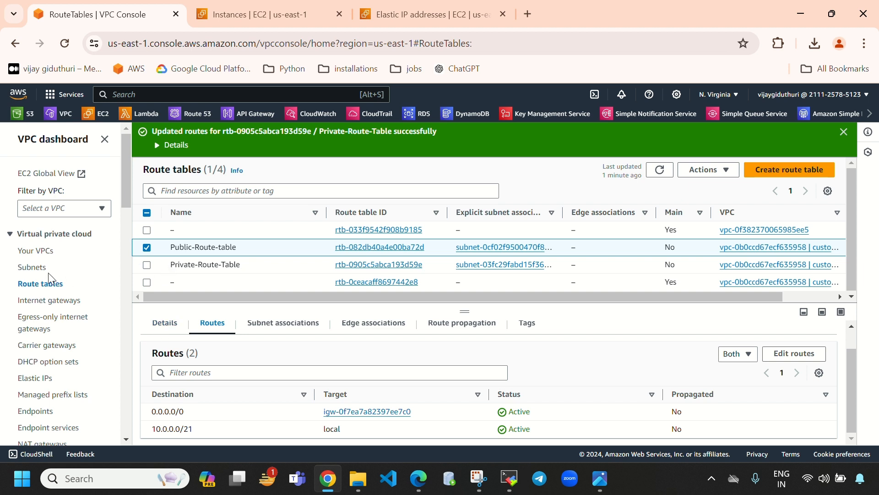
click(161, 329)
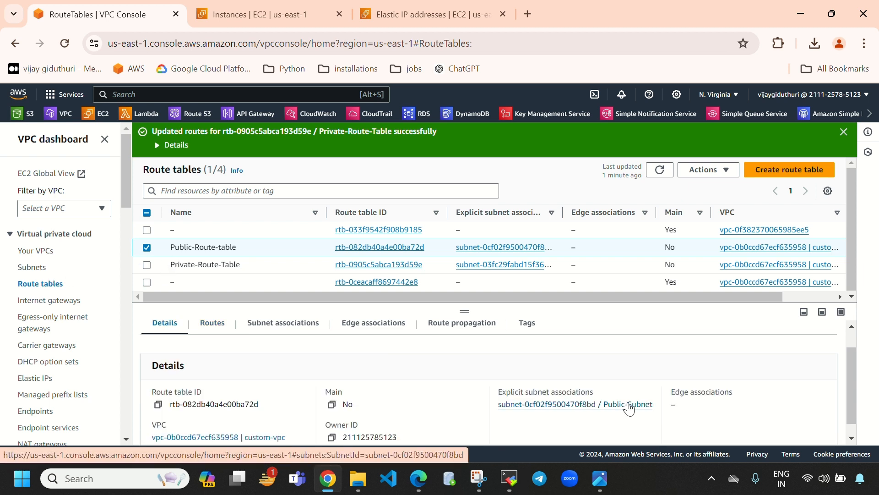
click(509, 479)
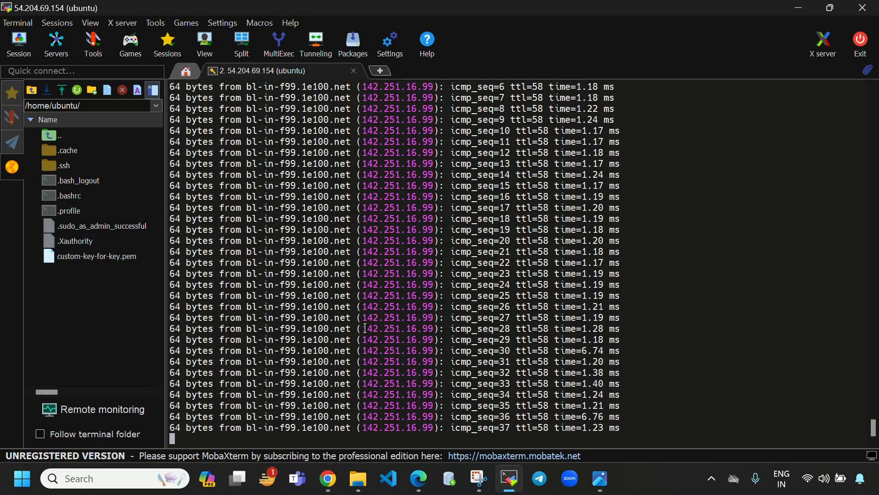
key(ctrl+c)
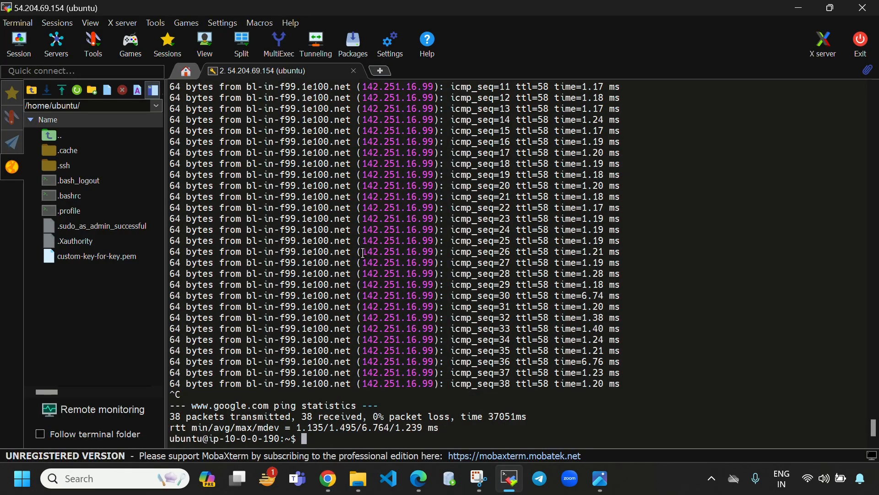
key(ctrl+l)
key(Up)
key(Return)
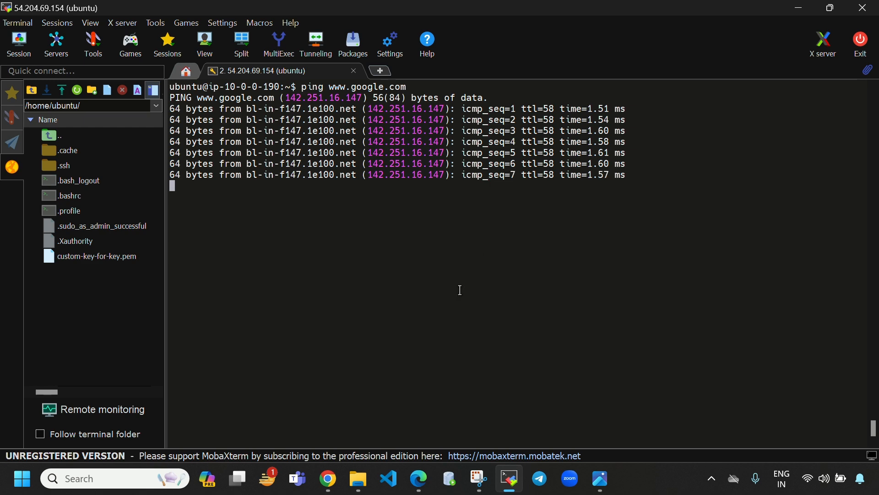
Switch to the VPC console in Chrome, refresh the route tables list, and view Custom-NAT-Gateway's details.
click(329, 479)
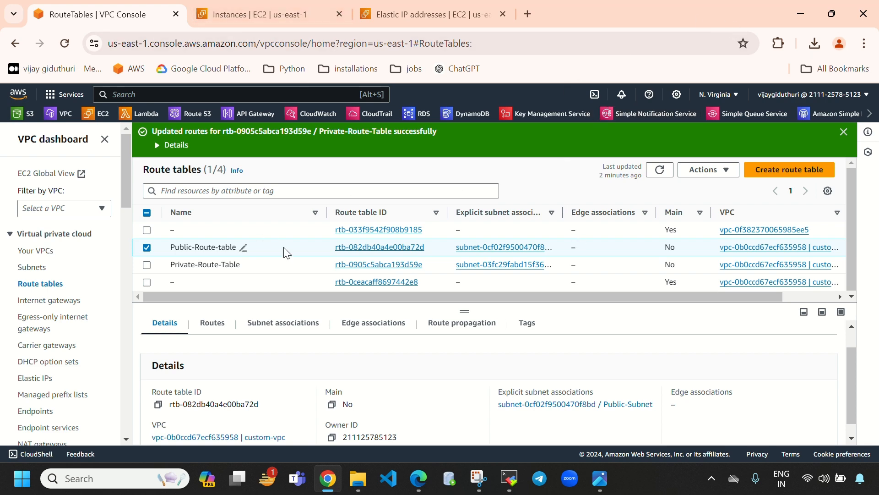
click(659, 170)
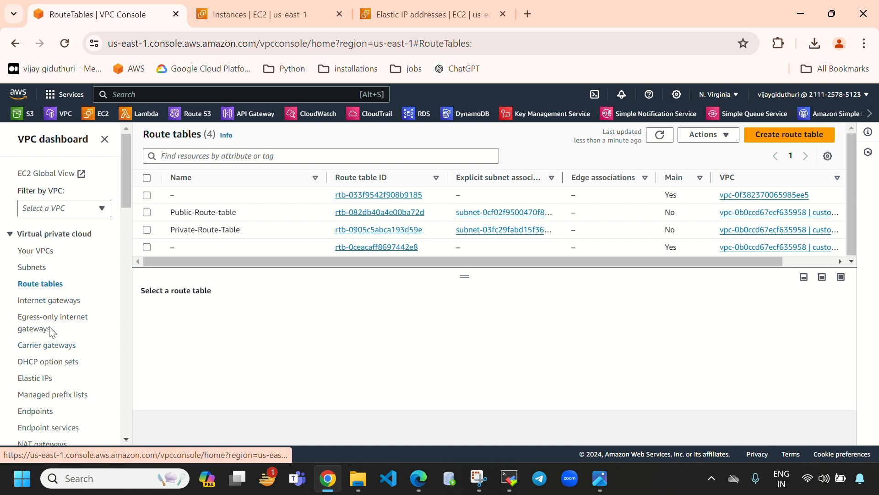
scroll(48, 428, down, 2)
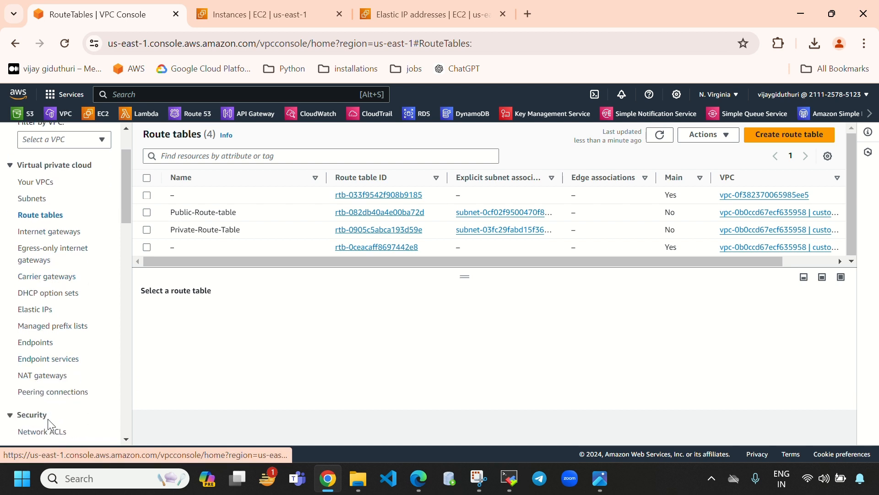
click(48, 377)
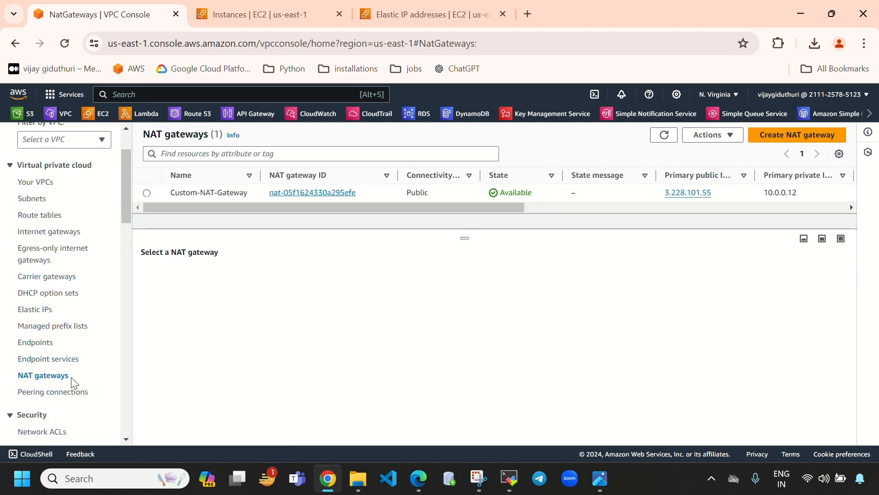
click(147, 194)
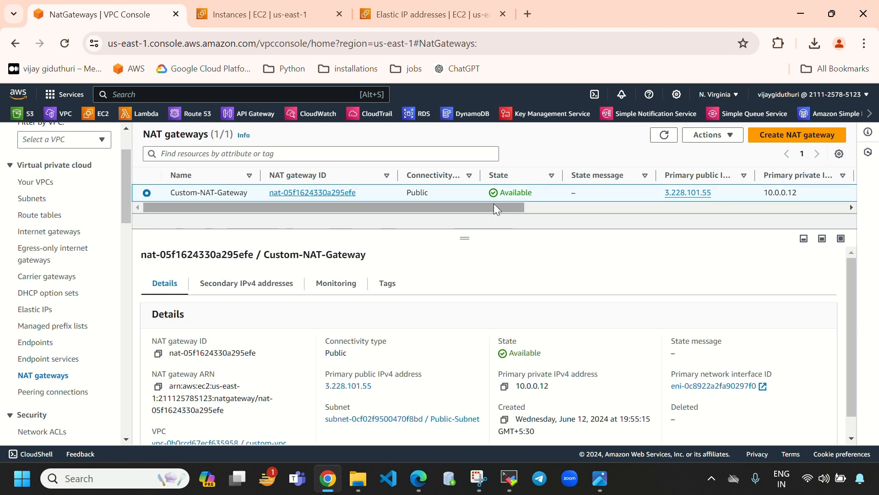
Review the EC2 instances alongside the NAT gateway, and the Public-Subnet and Private-Subnet entries in the VPC console.
click(251, 14)
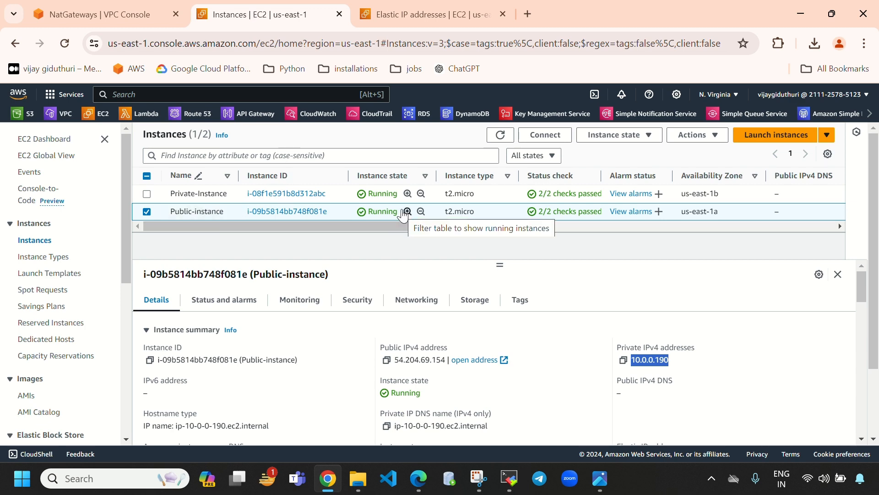
click(110, 11)
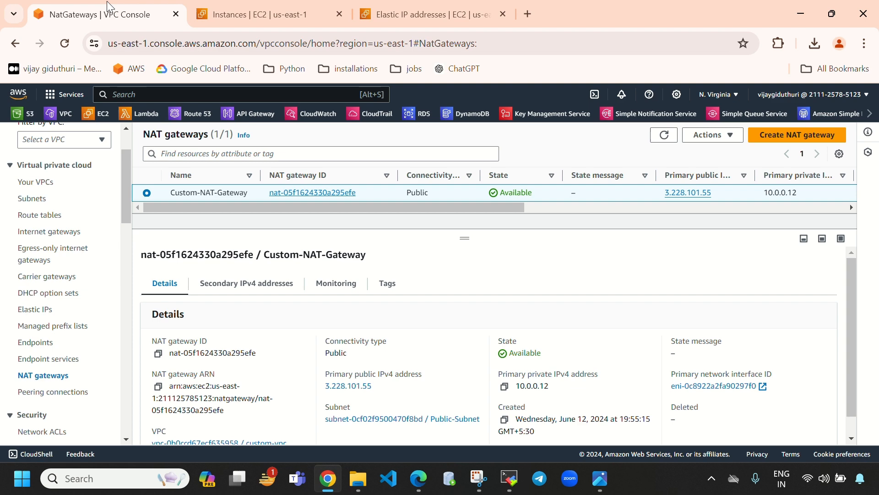
click(225, 6)
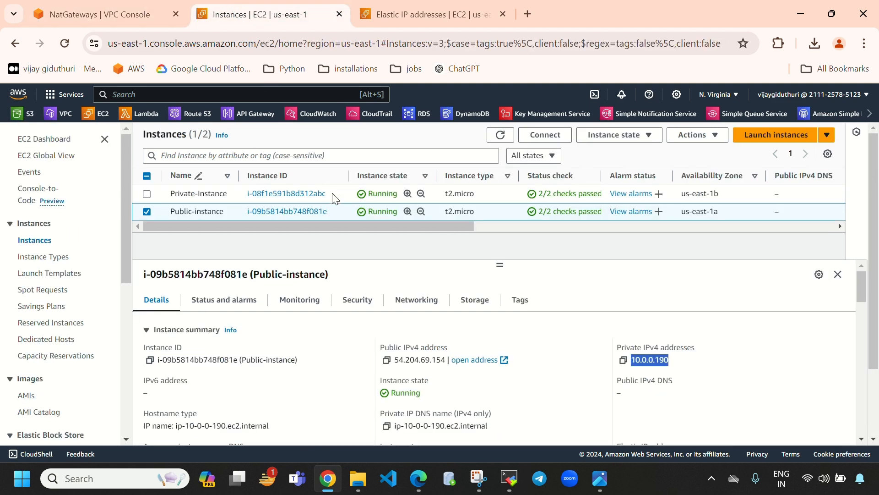
click(93, 12)
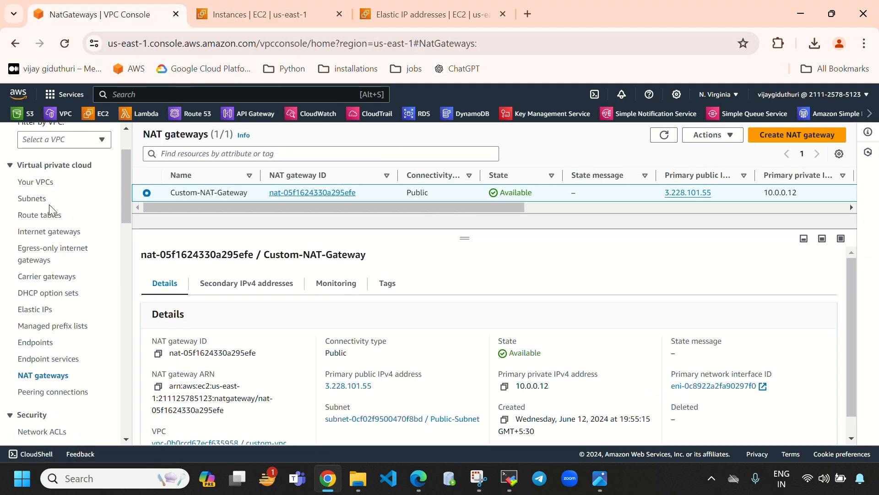
click(29, 198)
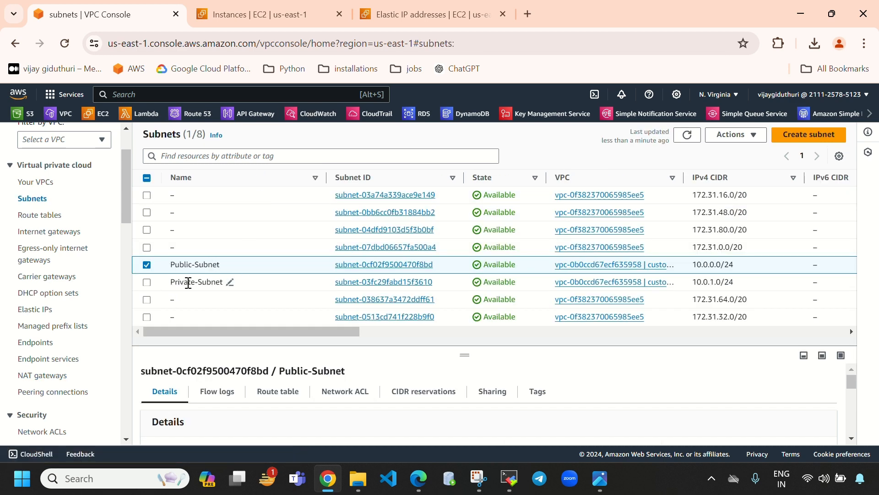
click(271, 17)
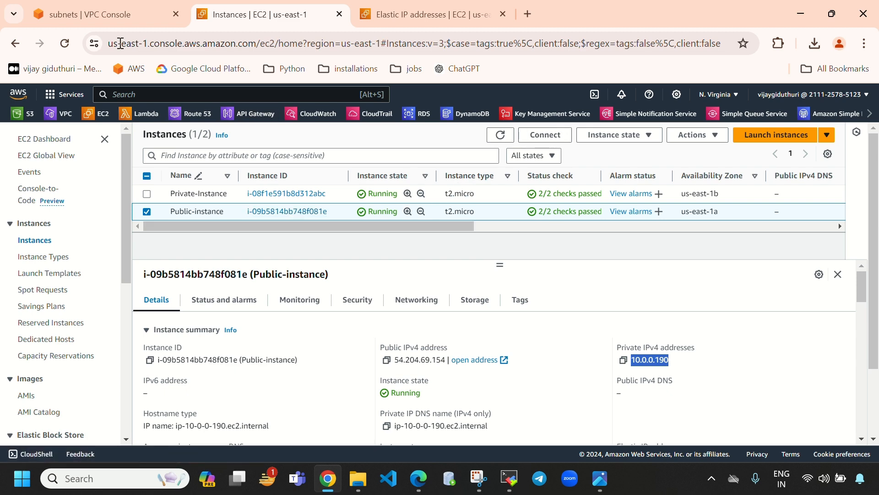
click(115, 14)
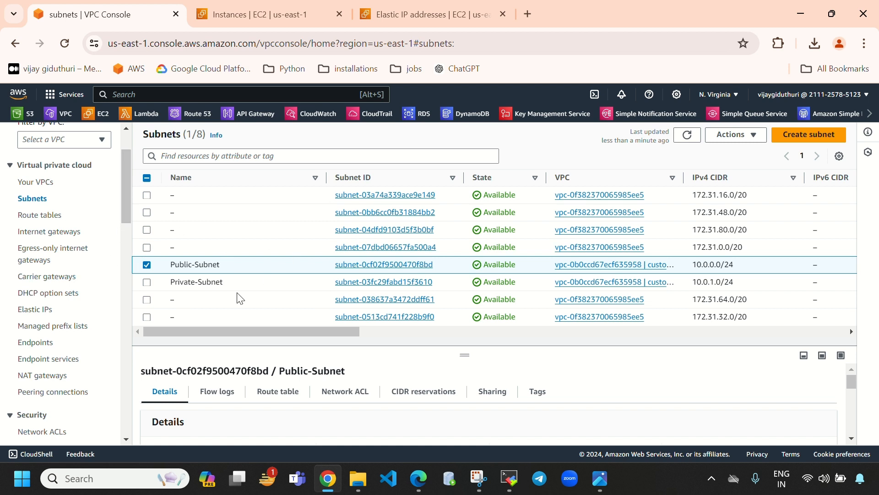
Try to delete custom-vpc, and review the instances, network interfaces and NAT gateways listed in the Delete VPC dialog.
click(36, 182)
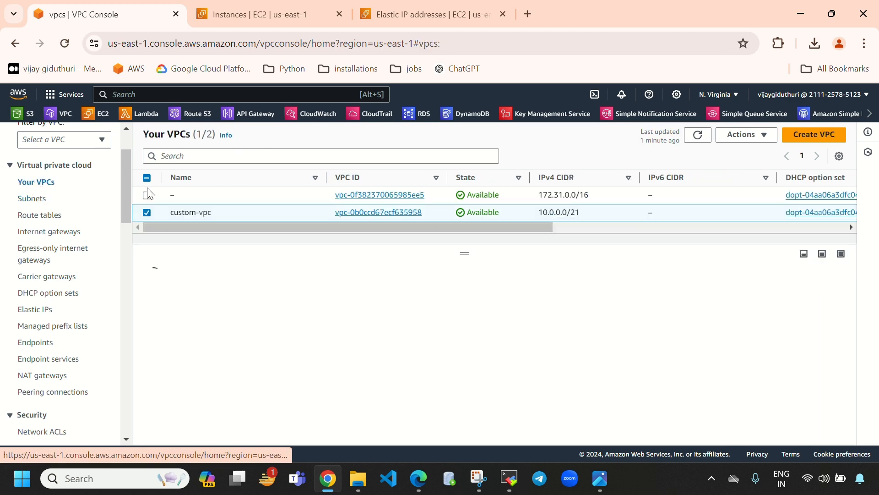
click(741, 134)
click(756, 252)
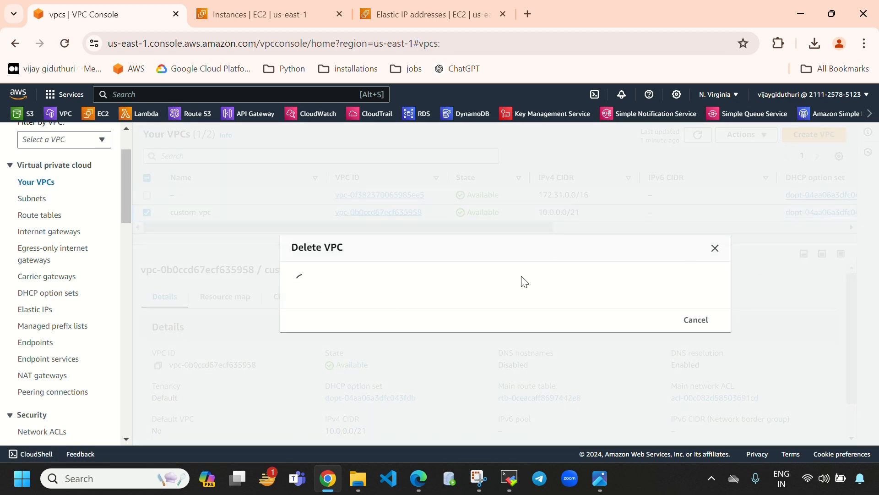
drag(298, 187, 318, 182)
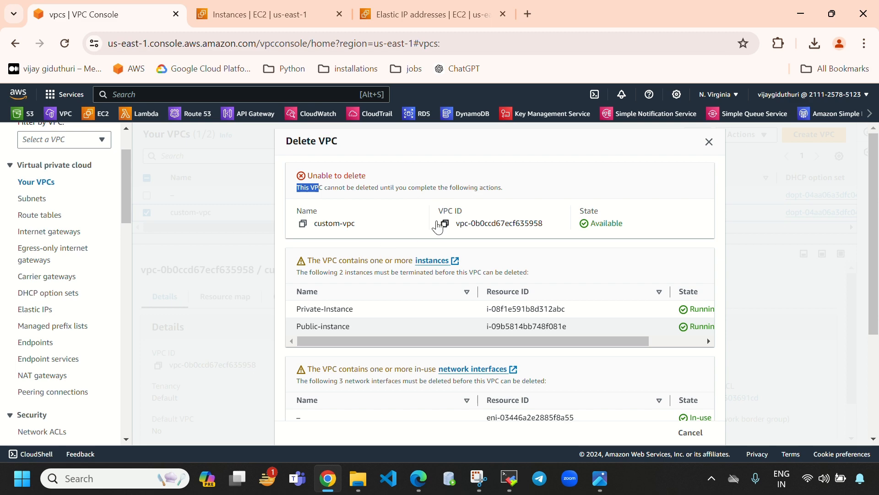
scroll(498, 316, down, 3)
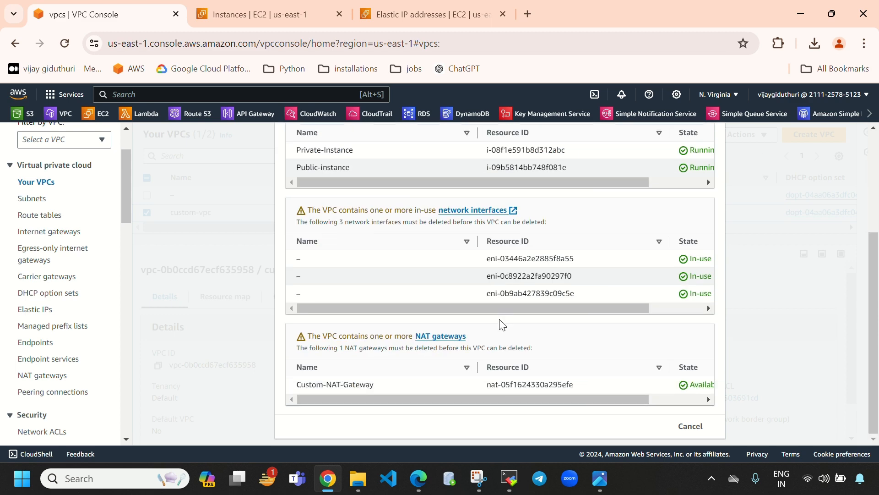
scroll(421, 323, up, 4)
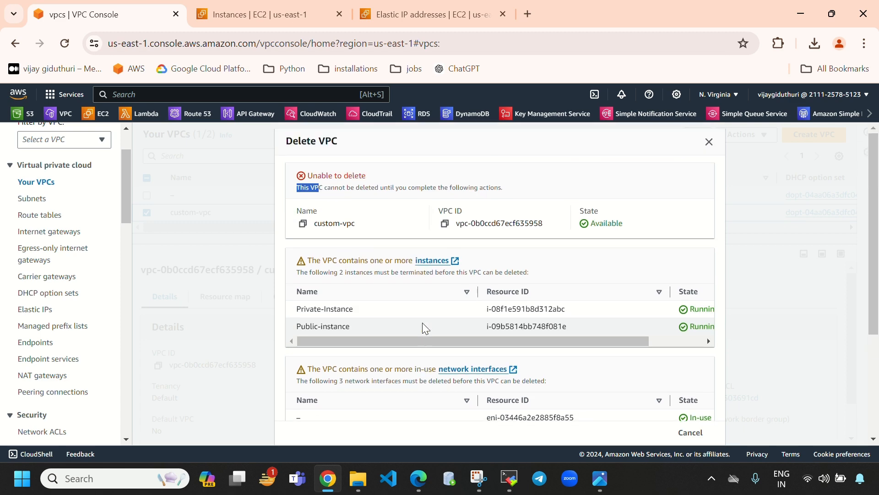
Terminate the Private-Instance and Public-instance together in the EC2 console, dismiss the notification, and refresh the instances list.
click(258, 19)
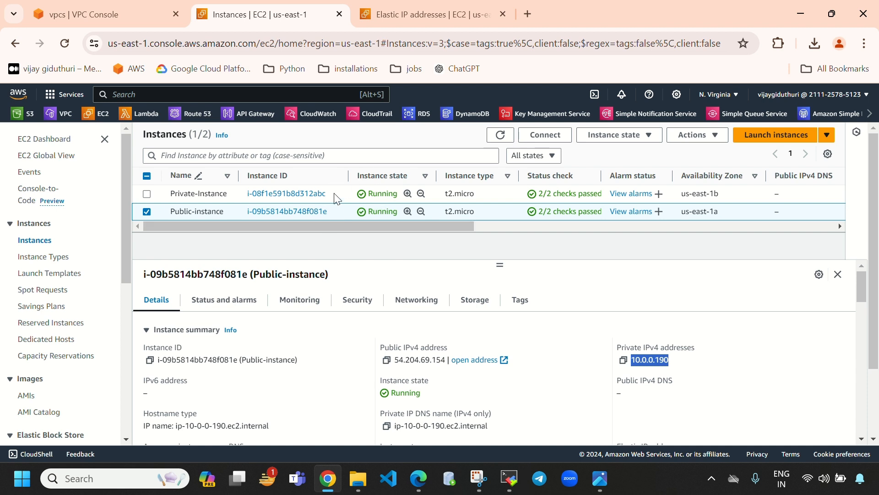
click(146, 195)
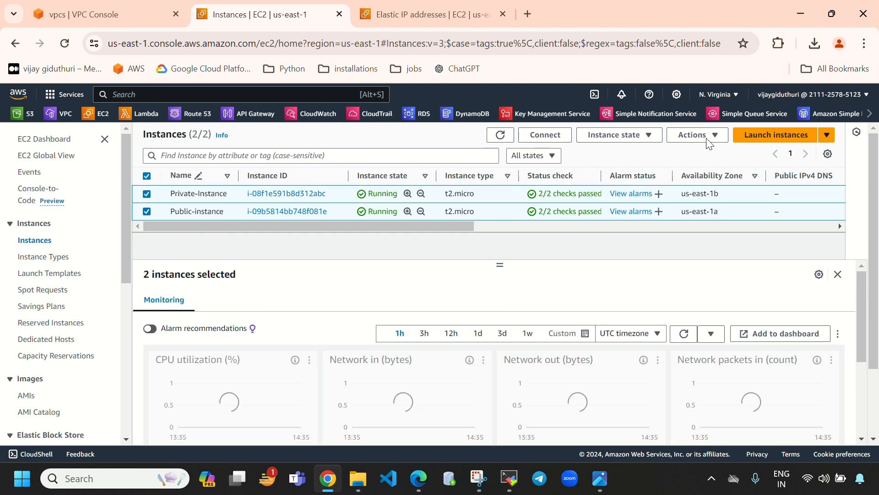
click(616, 137)
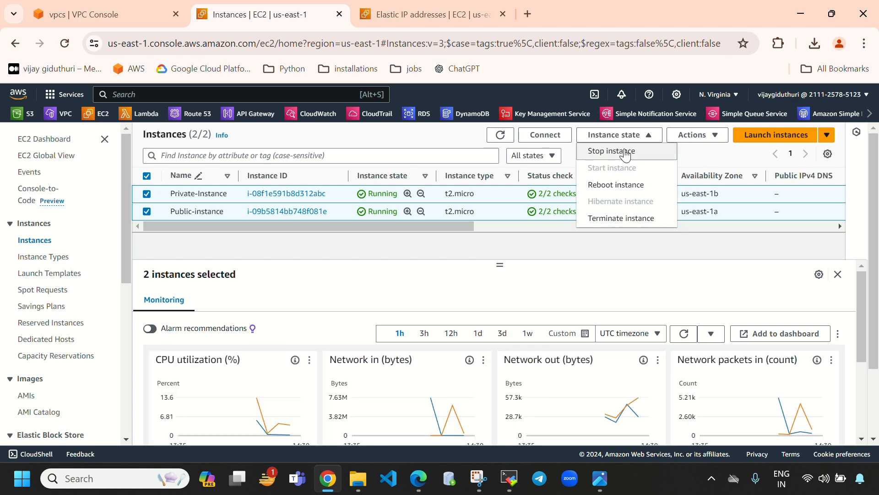
click(621, 223)
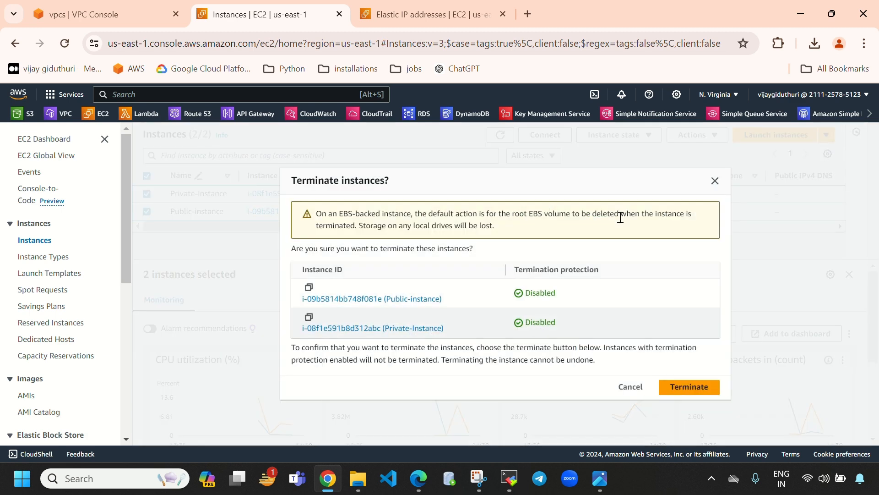
click(690, 386)
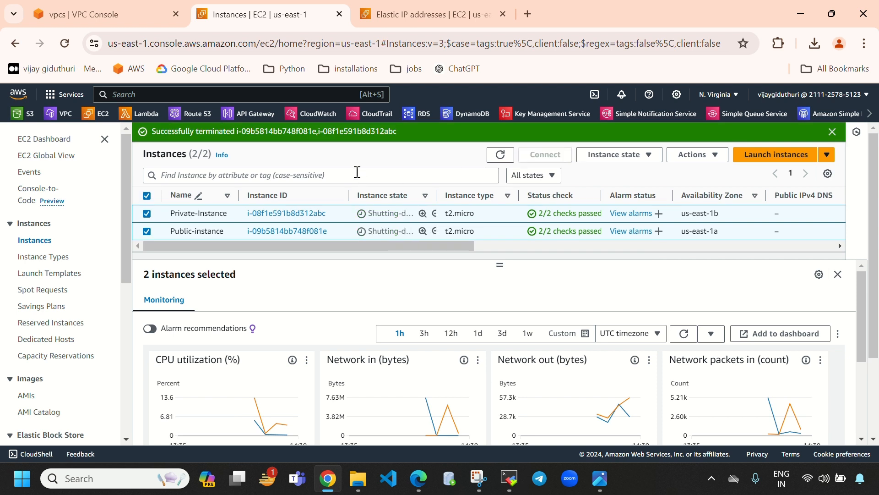
click(832, 132)
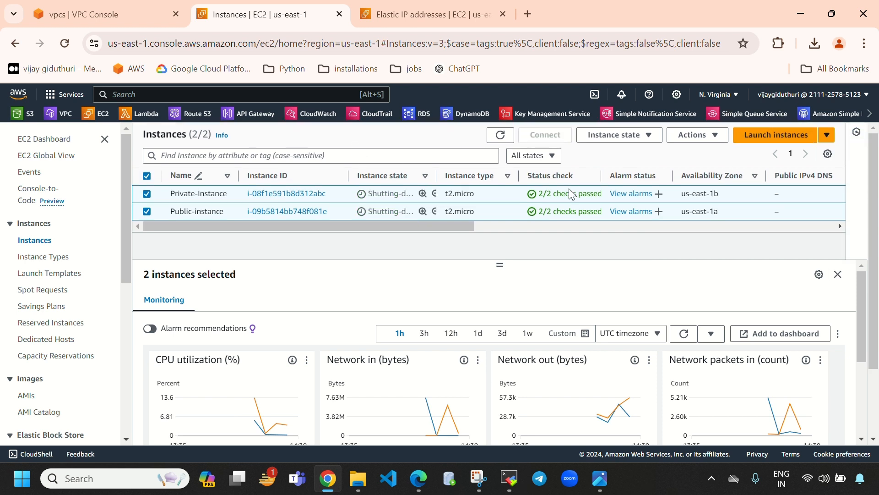
click(493, 133)
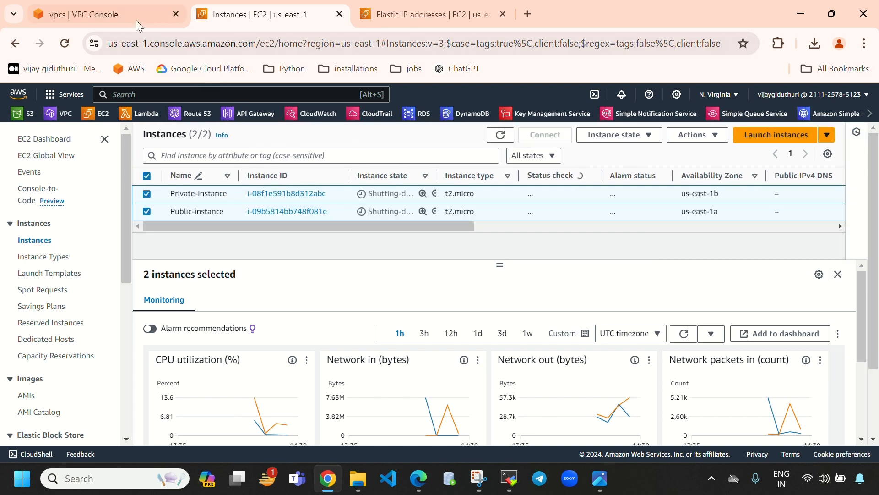
Close the Delete VPC dialog in the VPC console and refresh the list of VPCs.
click(128, 12)
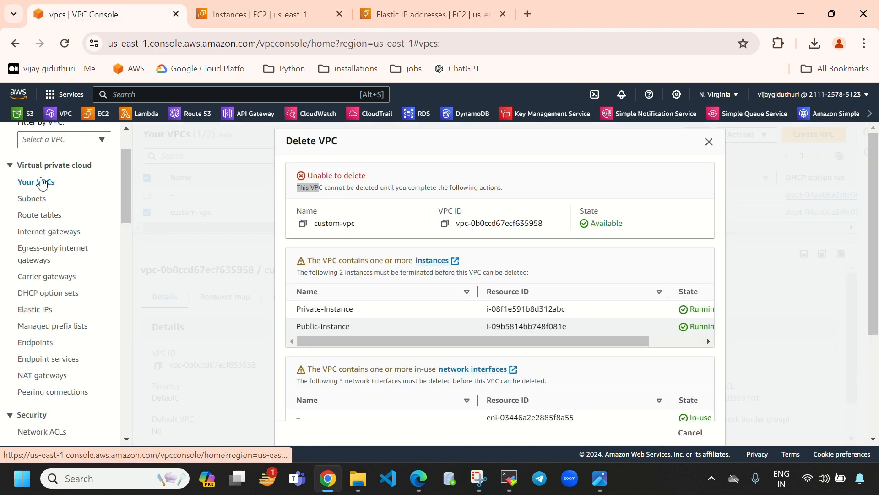
click(709, 142)
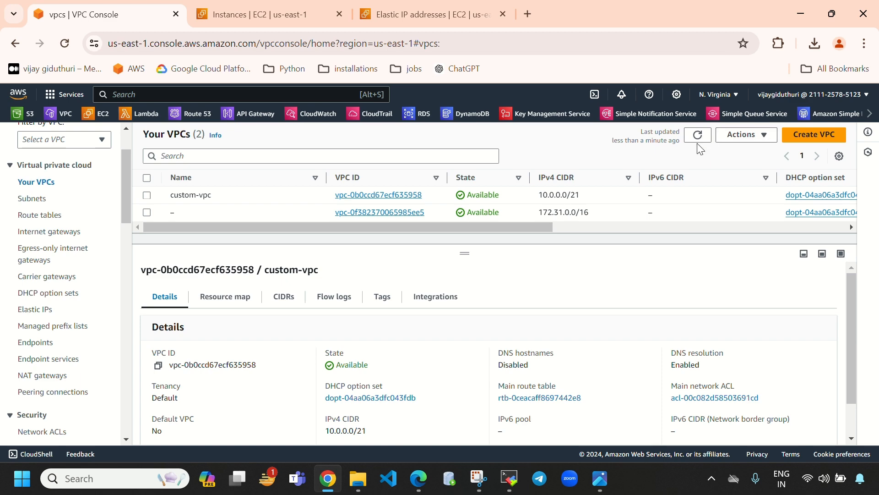
click(697, 135)
Refresh the EC2 instances list to check the state of both instances, and refresh the Elastic IP addresses list in between.
click(251, 20)
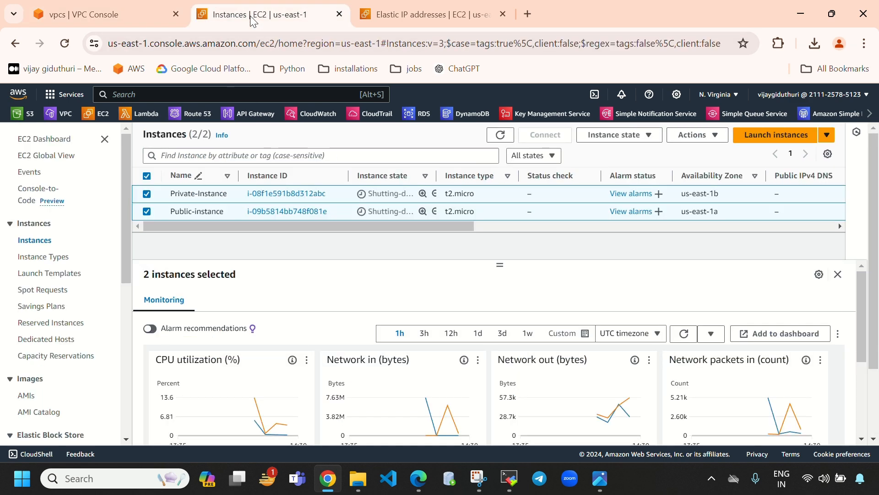
click(500, 134)
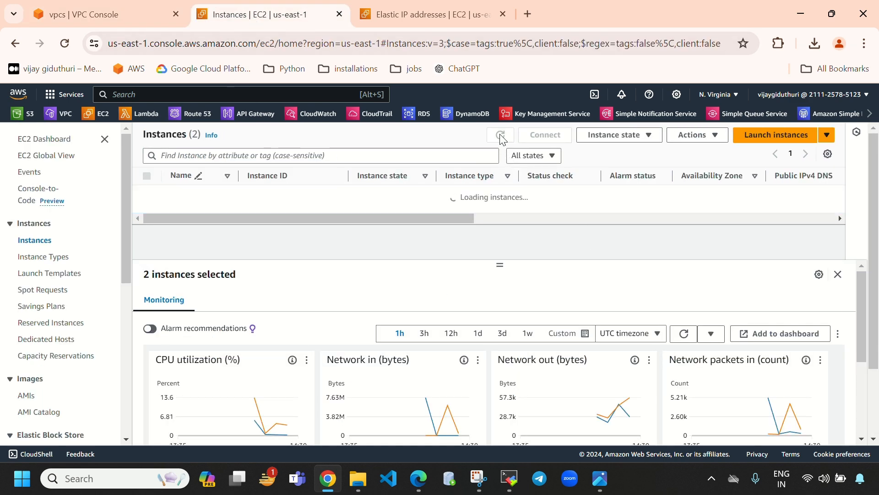
click(832, 14)
click(403, 50)
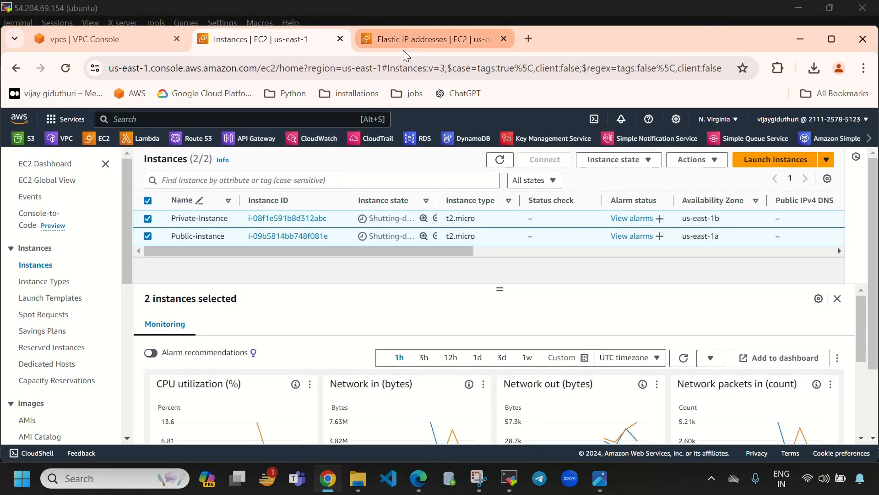
click(631, 164)
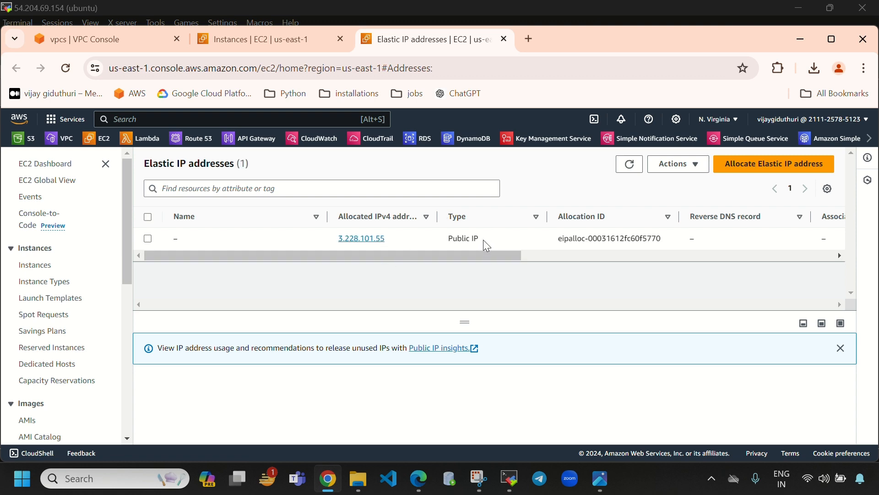
click(244, 37)
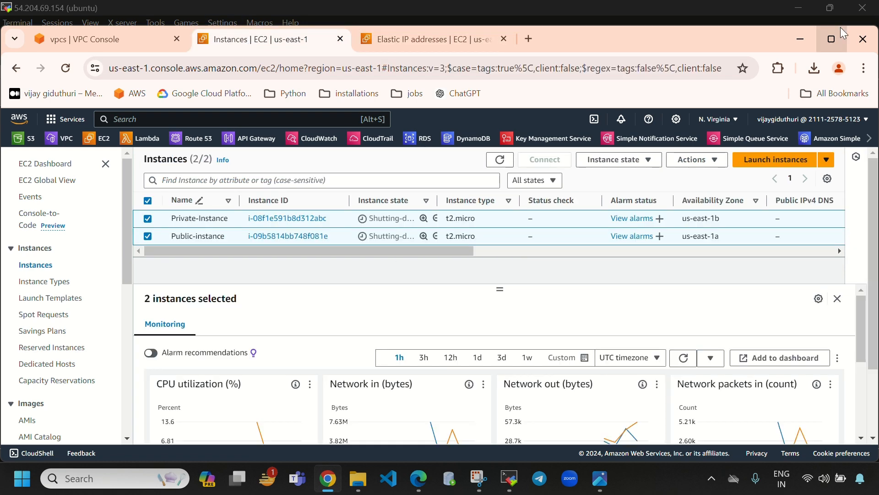
click(833, 40)
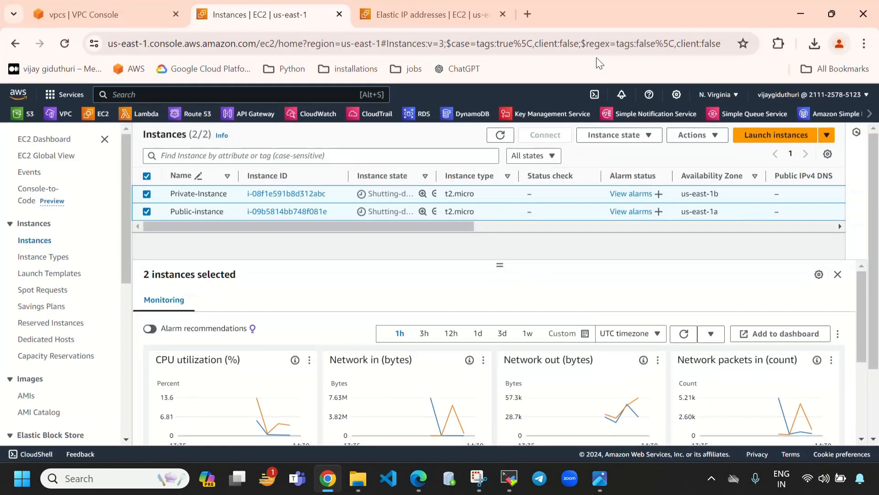
click(503, 136)
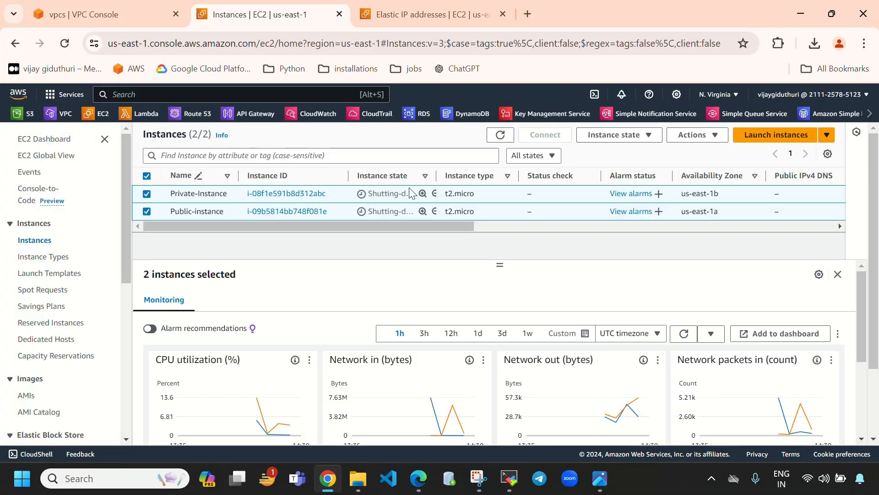
drag(367, 212, 406, 214)
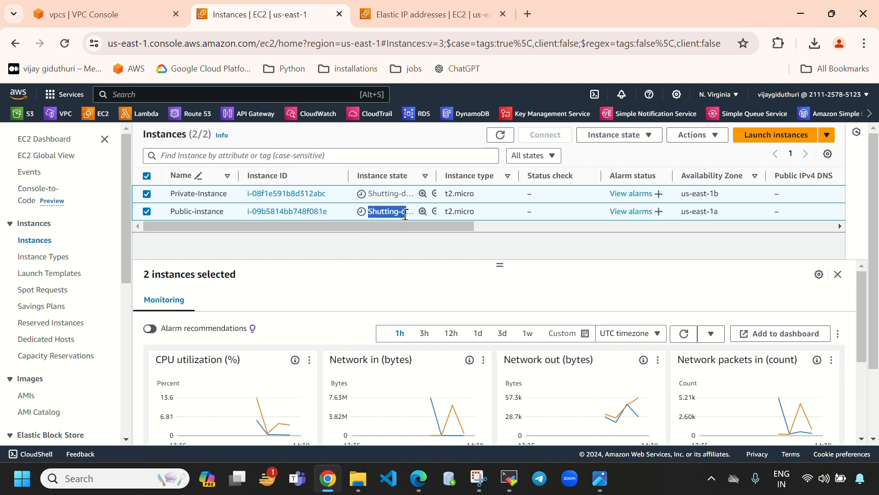
click(498, 135)
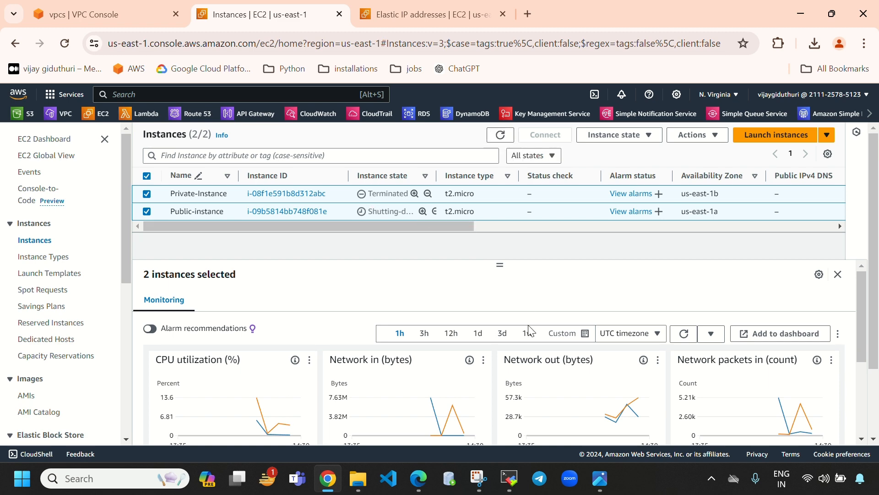
Check the public instance's SSH session in MobaXterm, and return to Chrome to refresh the EC2 instances list.
click(517, 482)
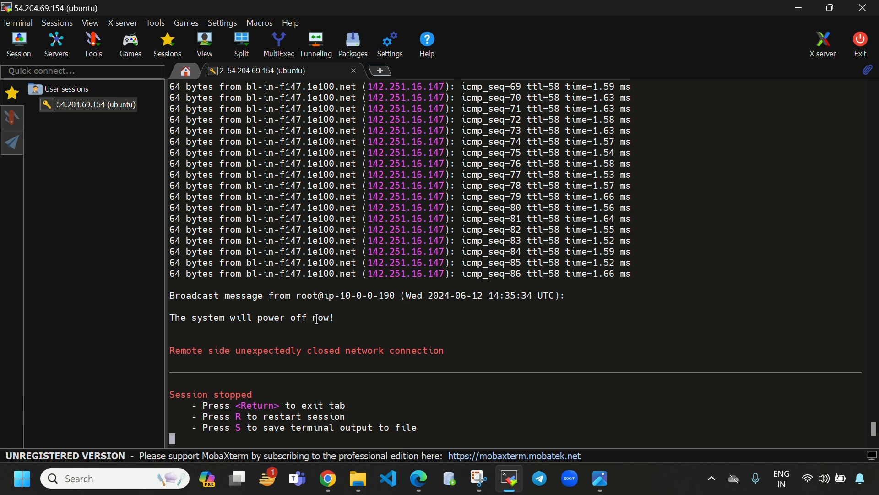
click(328, 478)
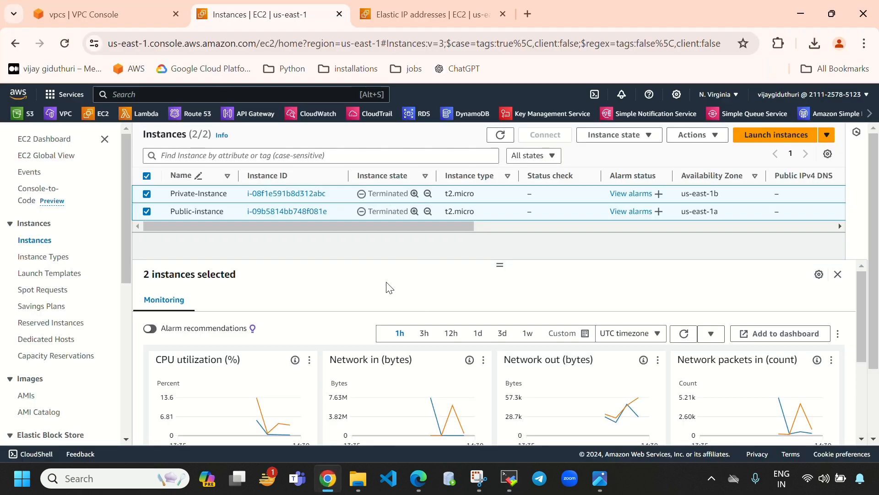
click(501, 135)
Refresh the VPC list, try again to delete custom-vpc, review the resources listed in the dialog, and cancel it.
click(100, 12)
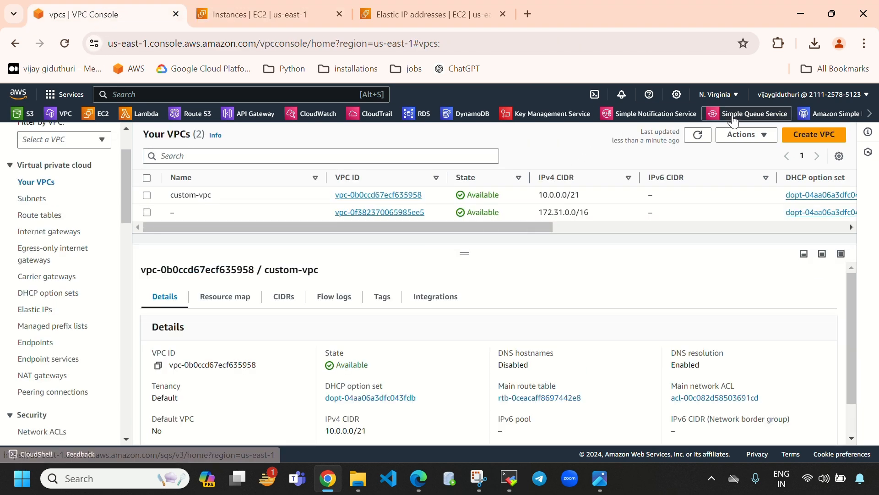
click(697, 136)
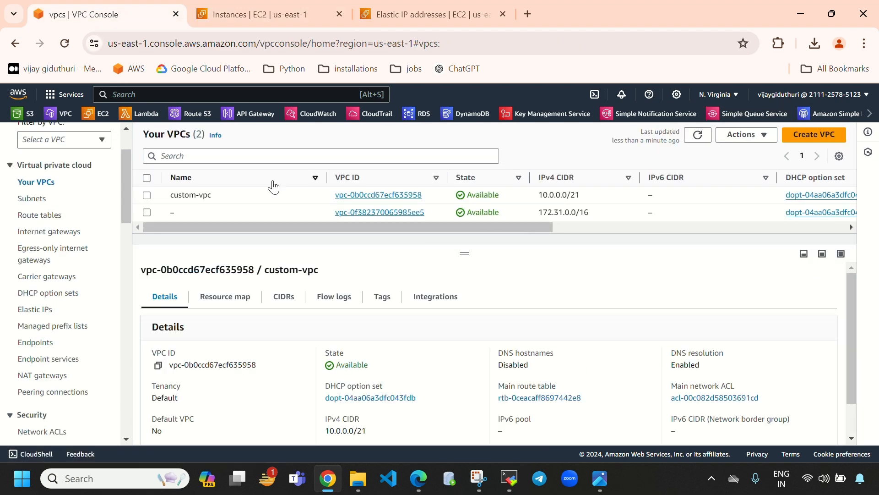
click(147, 195)
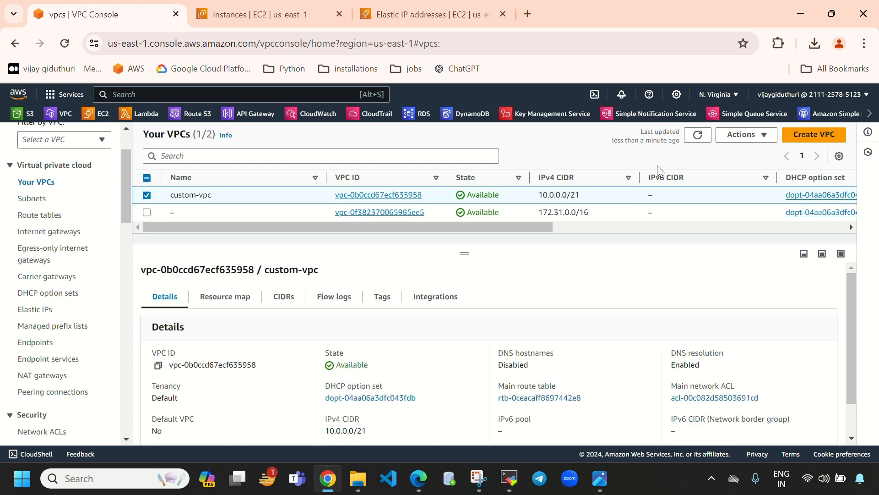
click(745, 134)
click(747, 252)
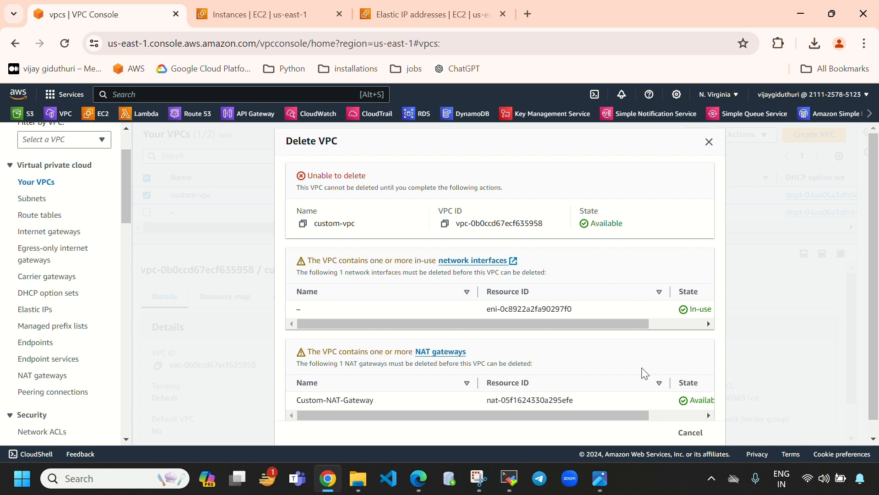
scroll(641, 369, down, 1)
click(690, 426)
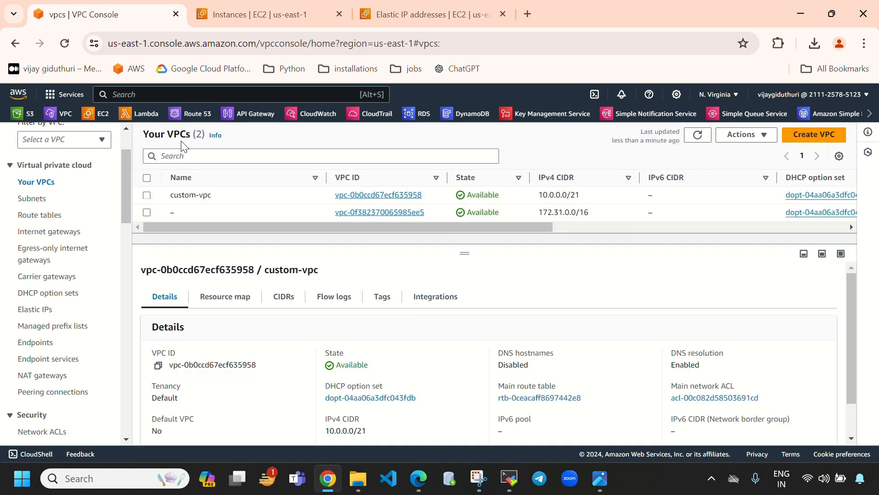
Close the old VPC and Elastic IP browser tabs, and open a refreshed list of VPCs in a new tab.
click(175, 15)
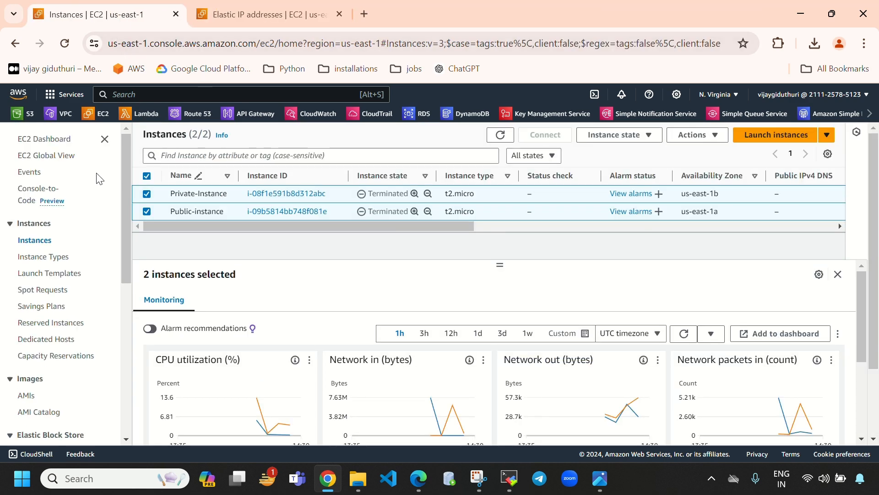
click(339, 14)
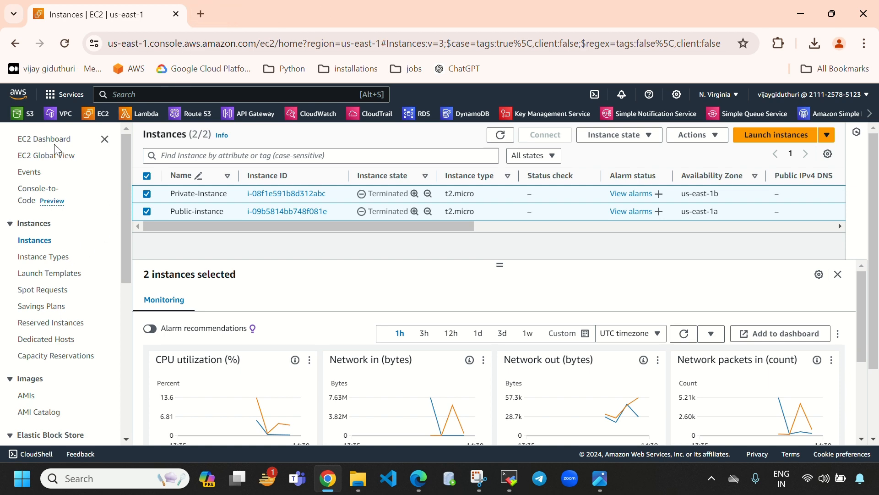
right_click(64, 114)
click(102, 130)
click(253, 15)
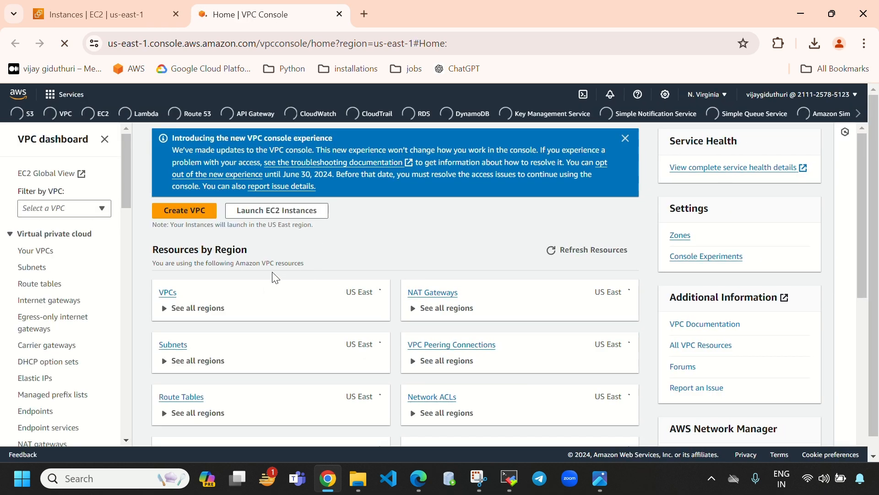
click(167, 293)
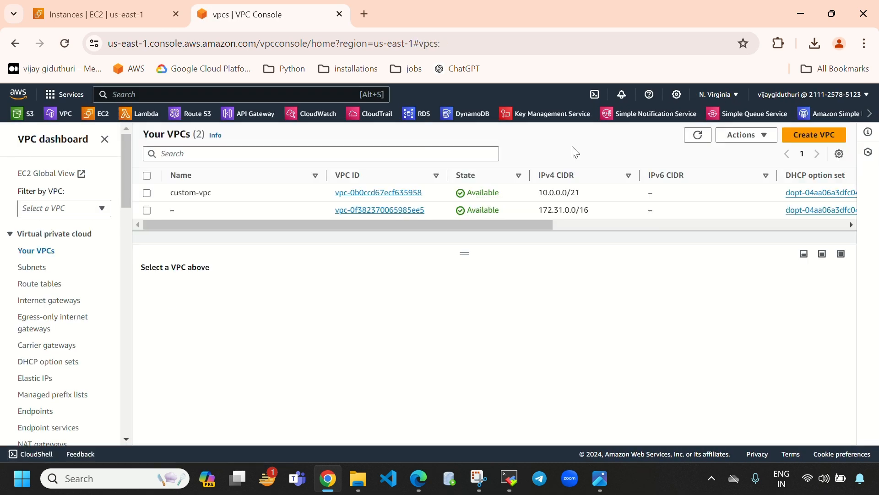
click(687, 135)
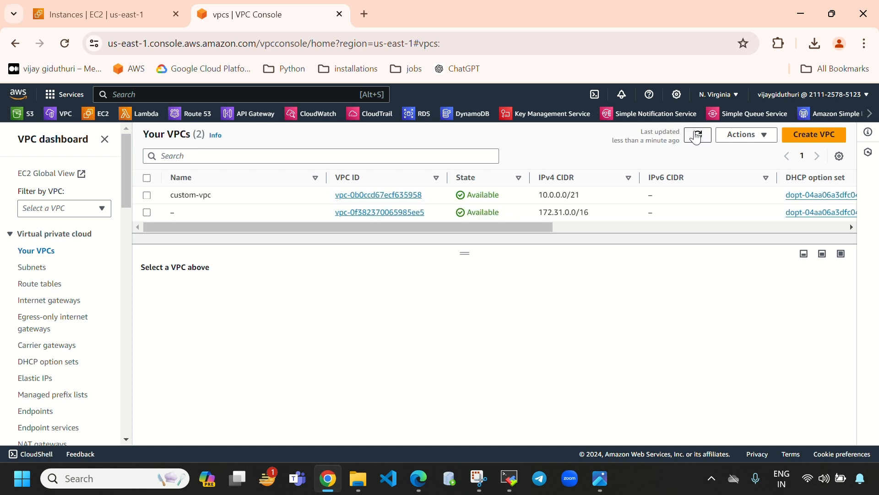
Try to delete custom-vpc from the newly opened list, and review the network interfaces and NAT gateways blocking it.
click(146, 195)
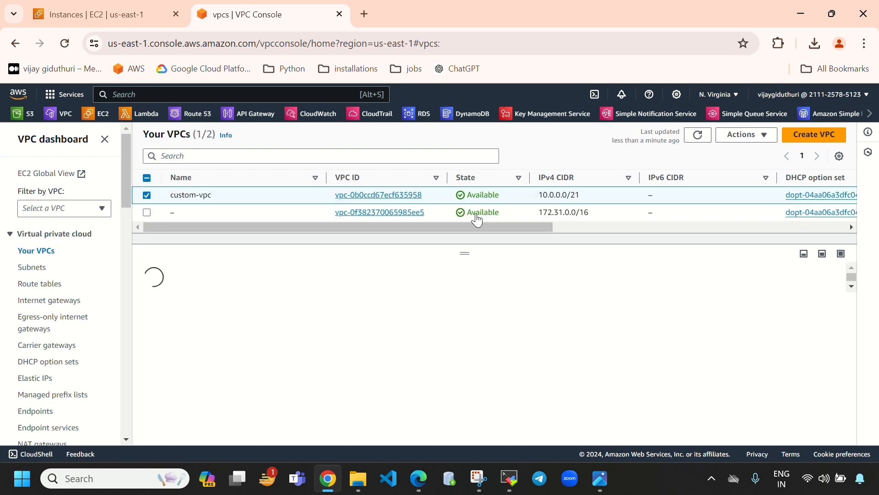
click(744, 134)
click(758, 251)
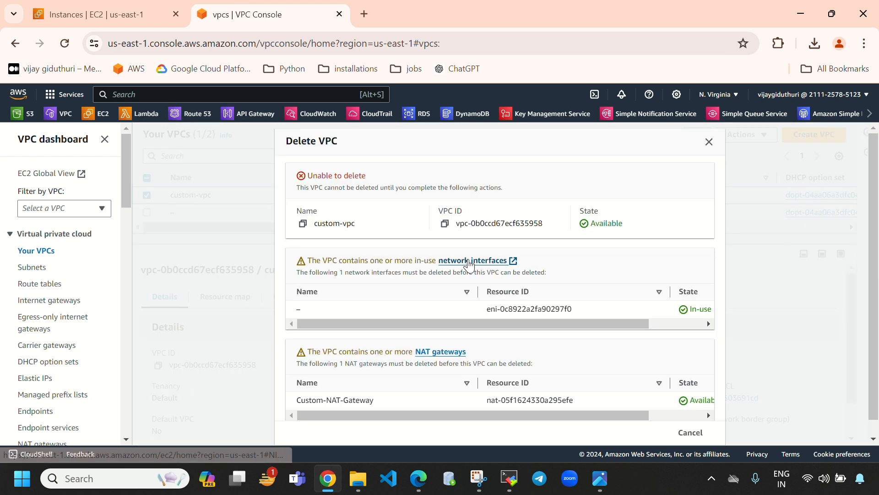
scroll(472, 319, down, 1)
scroll(473, 319, up, 1)
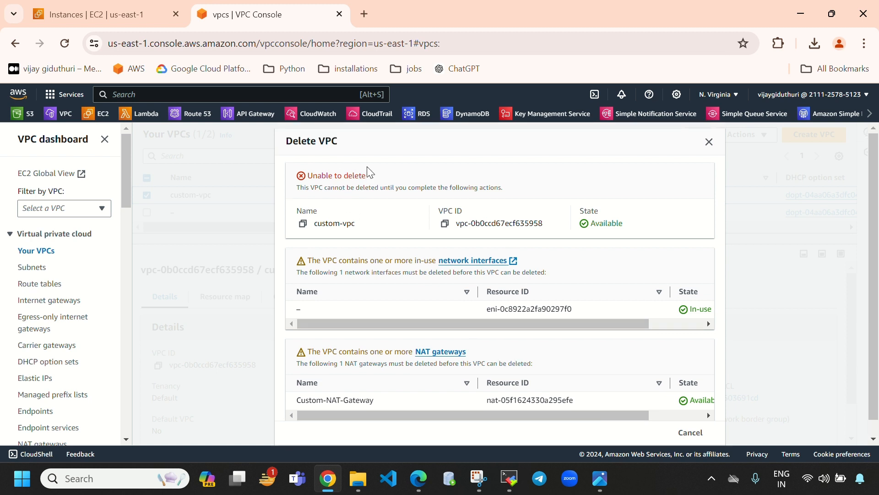
drag(366, 173, 329, 180)
Leave the Delete VPC dialog for the route tables list and view the routes of Private-Route-Table.
click(36, 284)
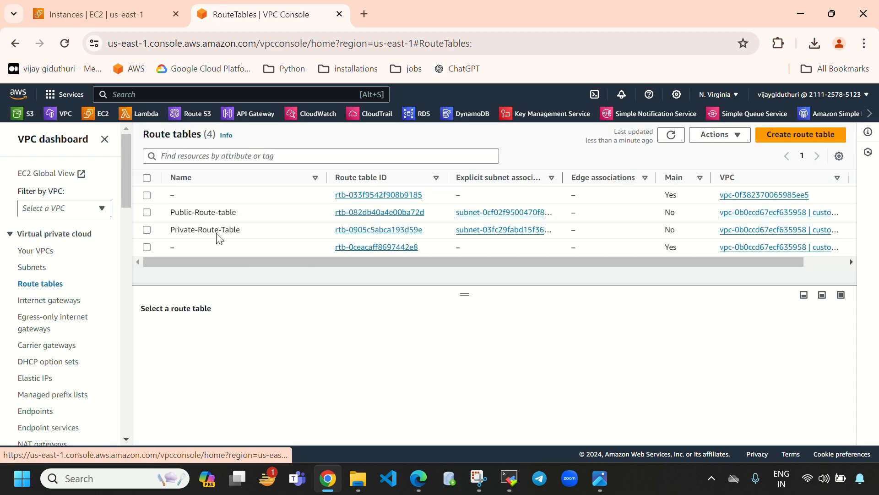
click(147, 230)
click(212, 331)
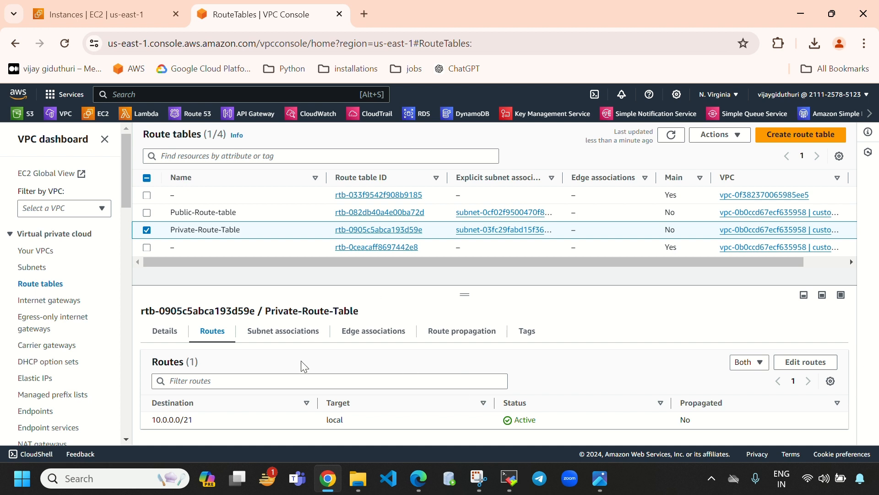
Delete Custom-NAT-Gateway from the NAT gateways list, confirming the deletion with the word "delete".
scroll(59, 385, down, 3)
click(59, 380)
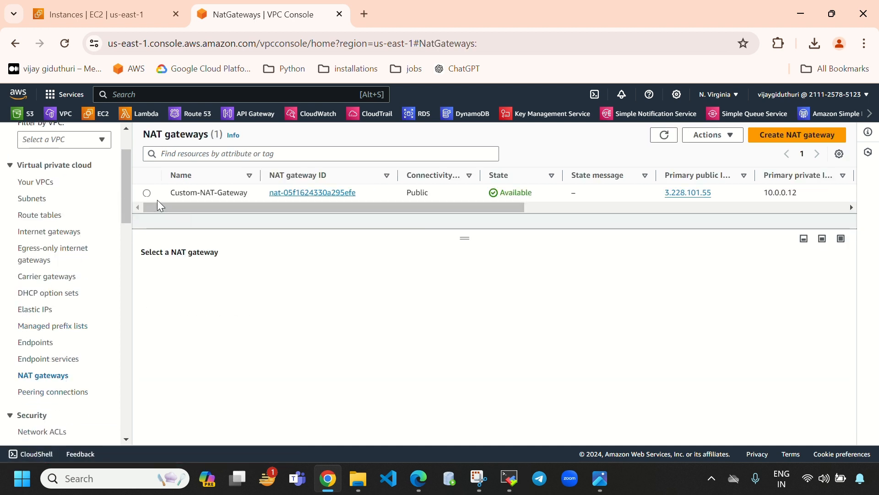
click(147, 192)
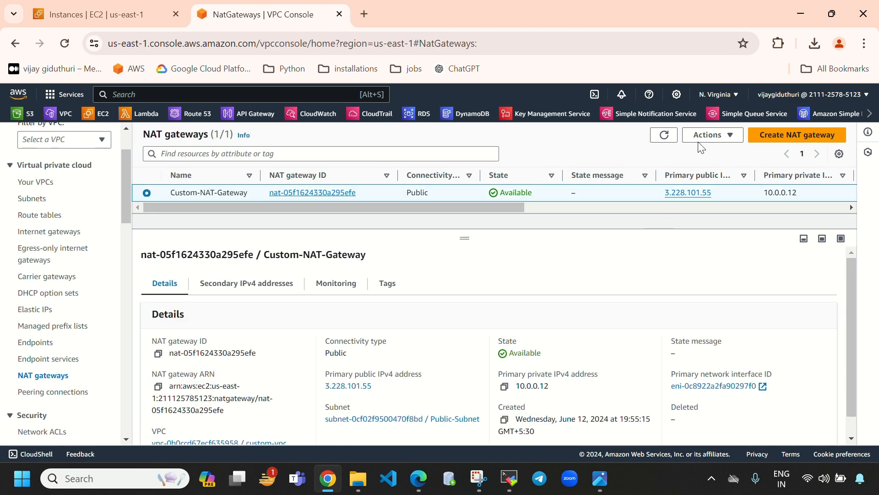
click(712, 135)
click(722, 207)
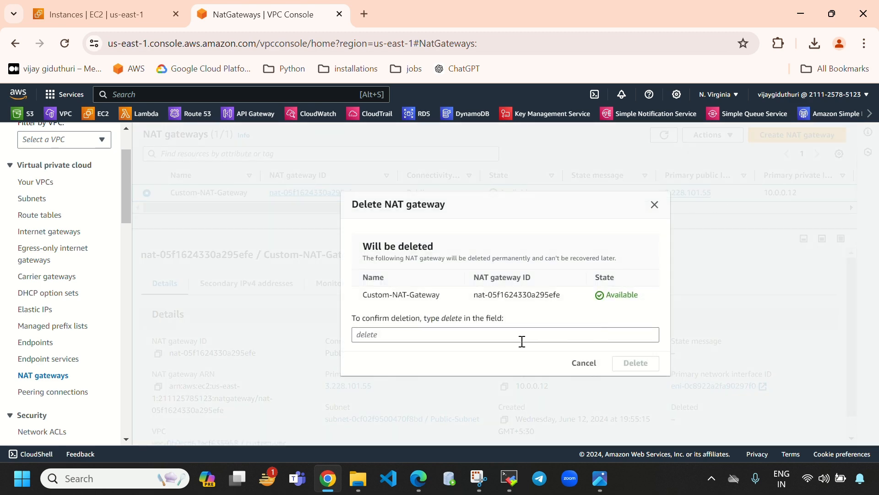
click(461, 332)
text(delet)
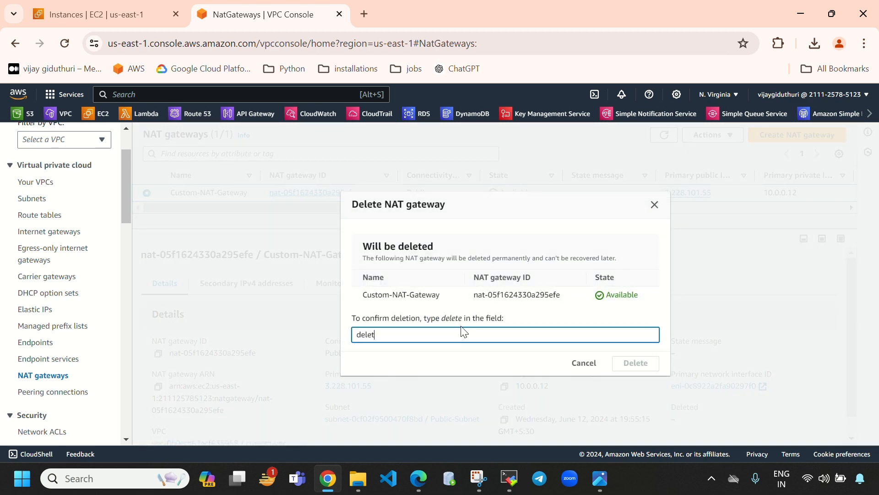
text(e)
click(656, 367)
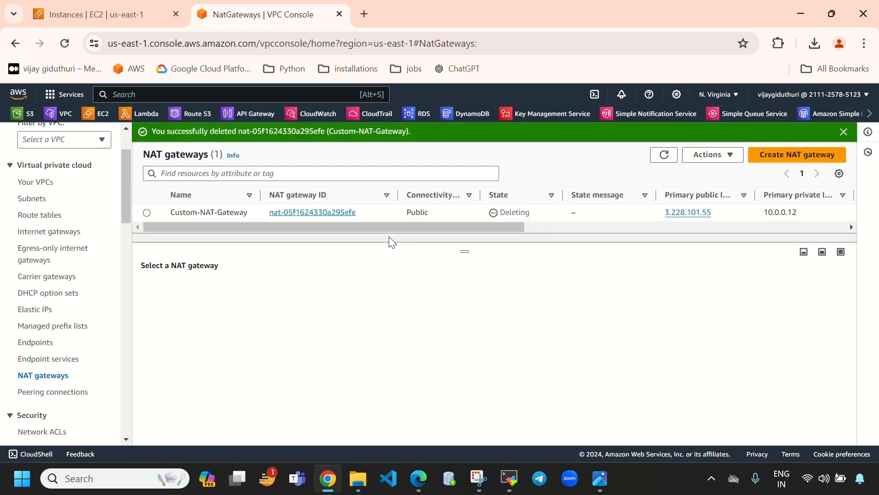
Check the state of Custom-NAT-Gateway, refresh the NAT gateways list, and dismiss the notification banner.
double_click(514, 212)
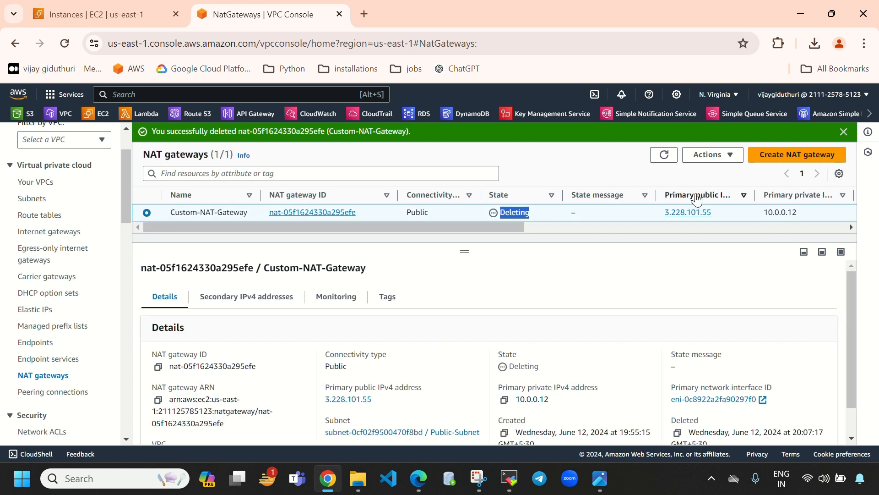
click(665, 156)
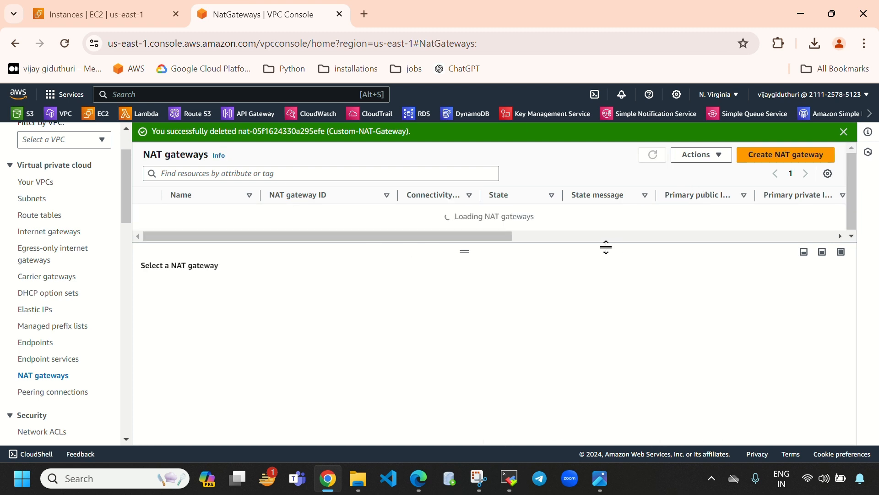
click(844, 132)
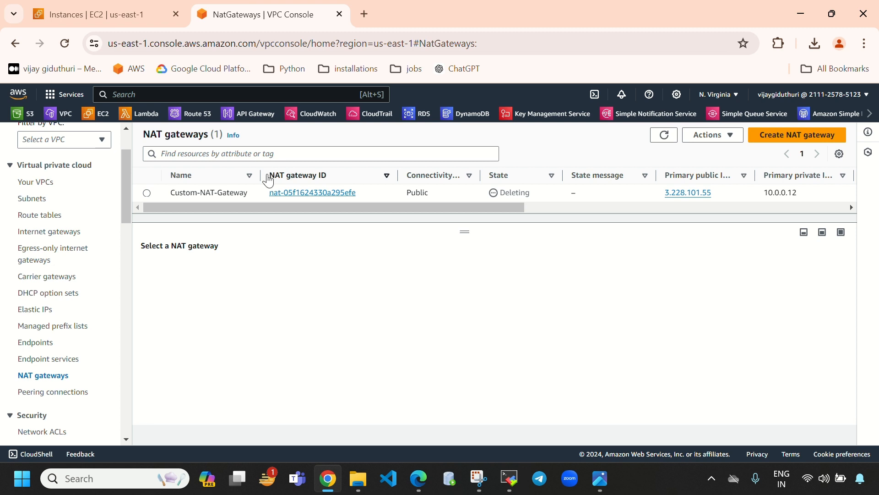
In the EC2 browser tab, try to release Elastic IP 3.228.101.55, read the association notice, close the dialog, and refresh the list.
click(101, 4)
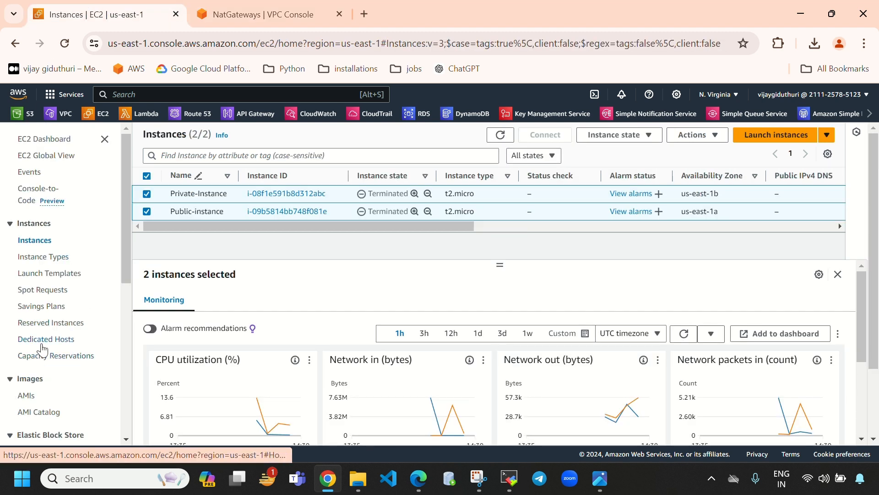
scroll(41, 349, down, 3)
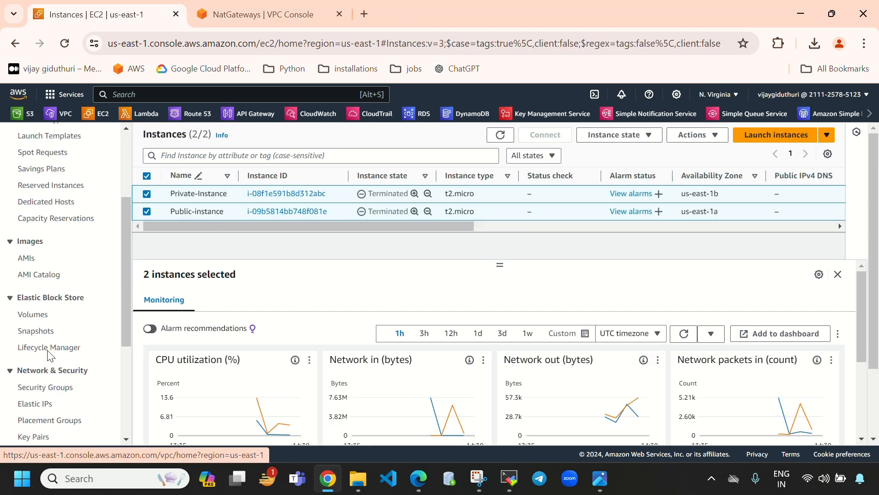
click(31, 404)
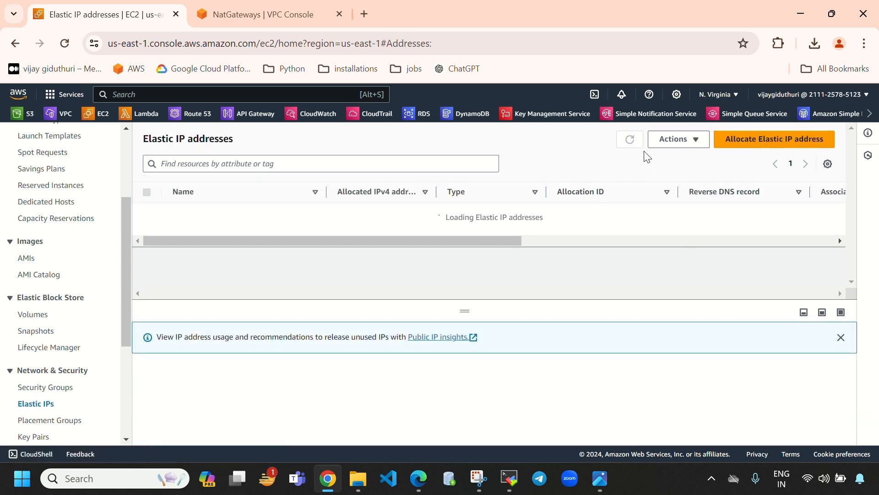
click(630, 140)
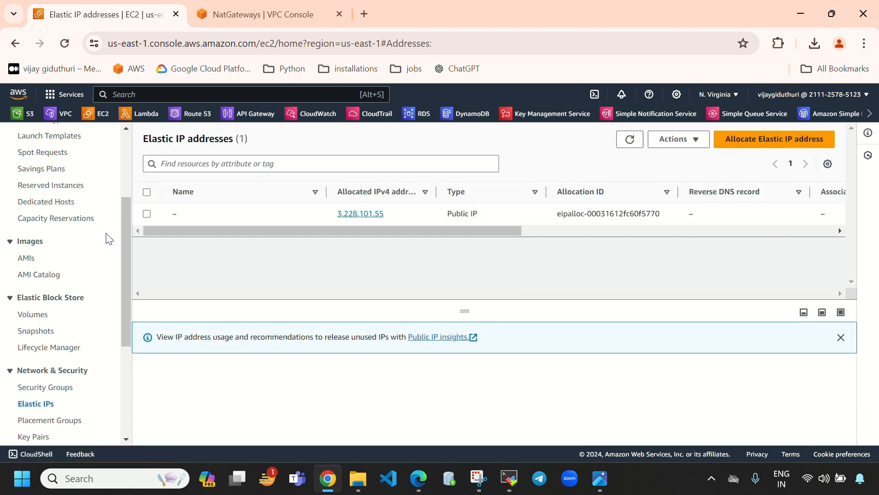
click(147, 213)
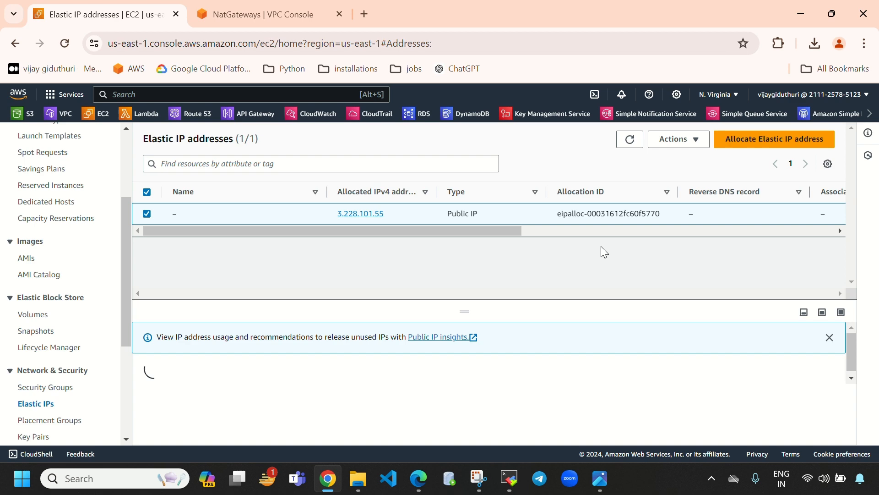
click(673, 139)
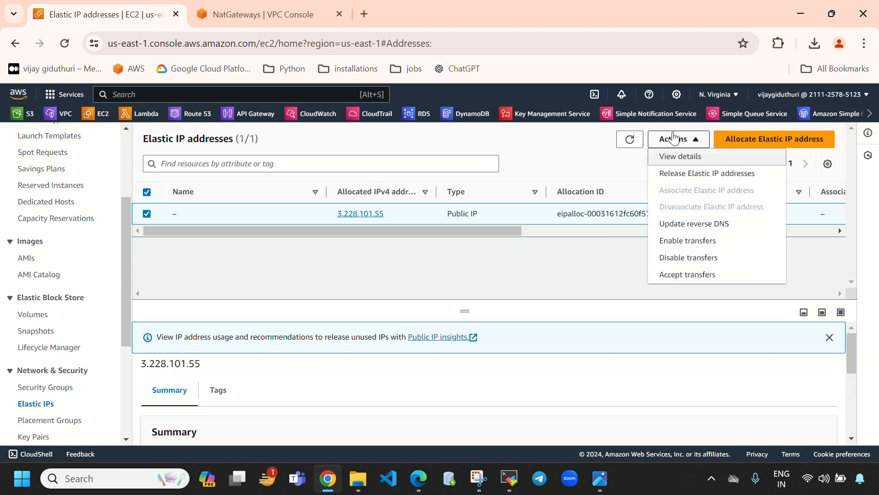
click(684, 176)
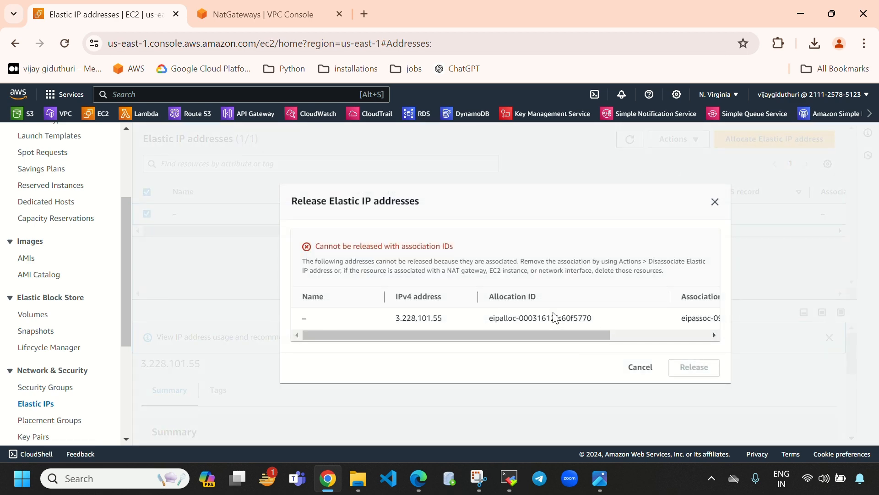
drag(316, 245, 468, 249)
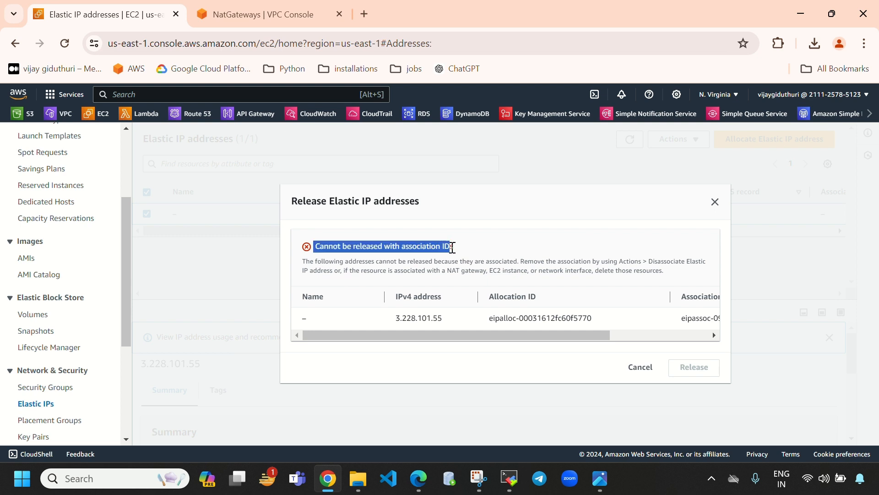
click(713, 202)
click(630, 140)
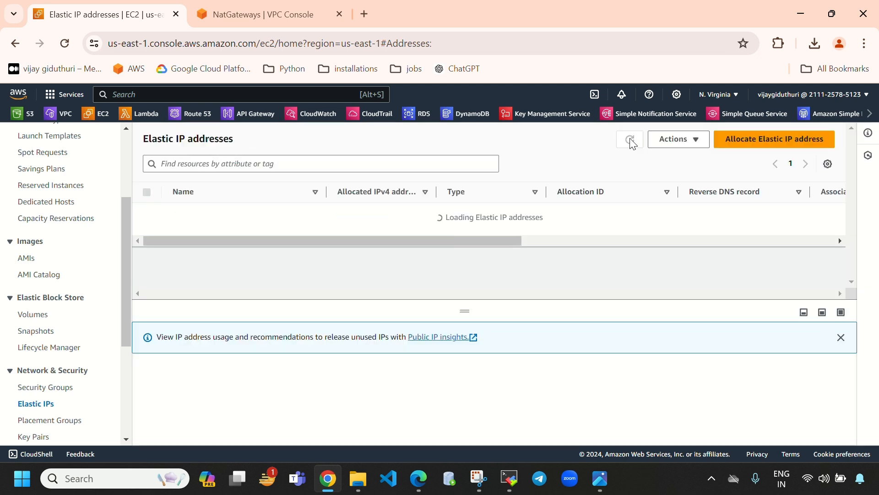
Refresh the NAT gateways and VPC lists, try again to delete custom-vpc, review the blocking resources, and close the dialog.
click(243, 8)
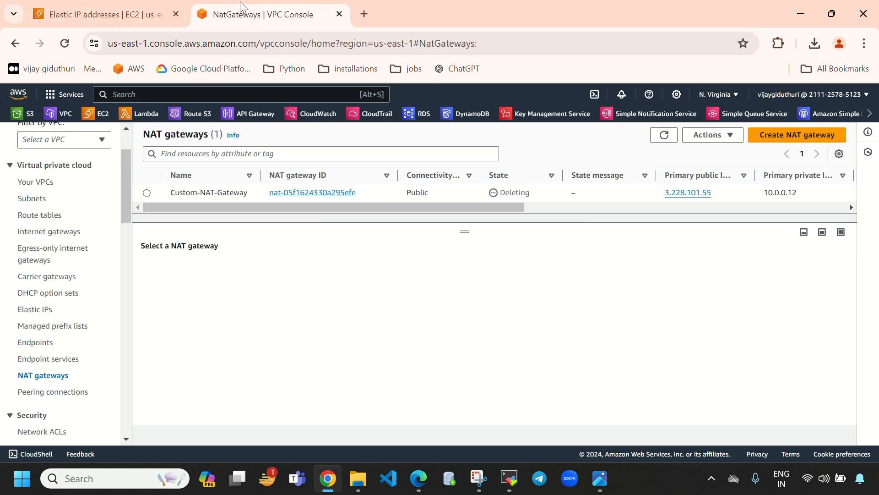
click(667, 136)
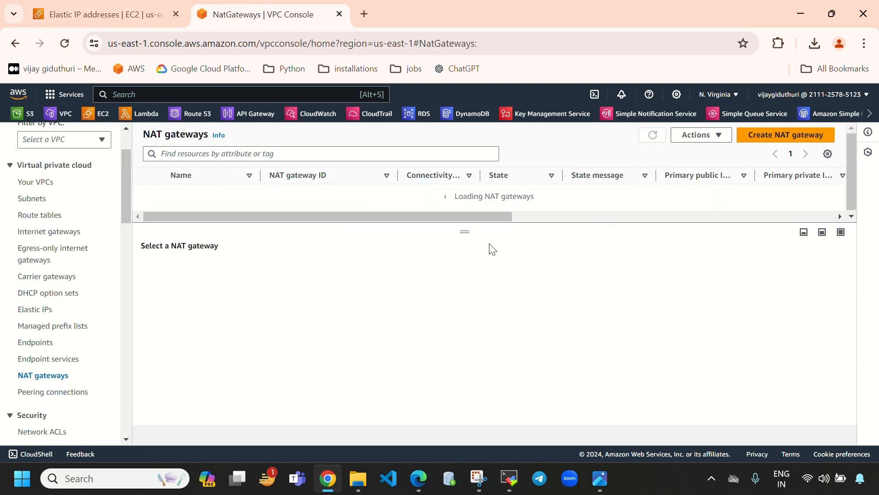
click(37, 182)
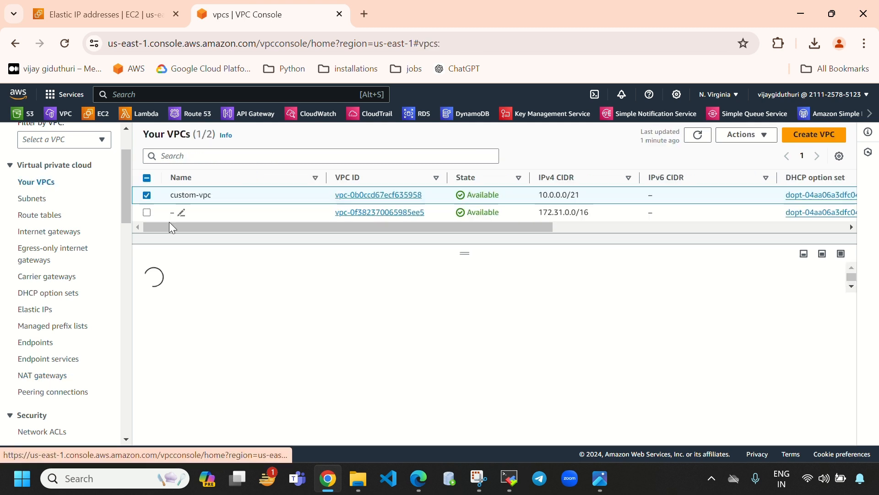
click(698, 135)
click(744, 134)
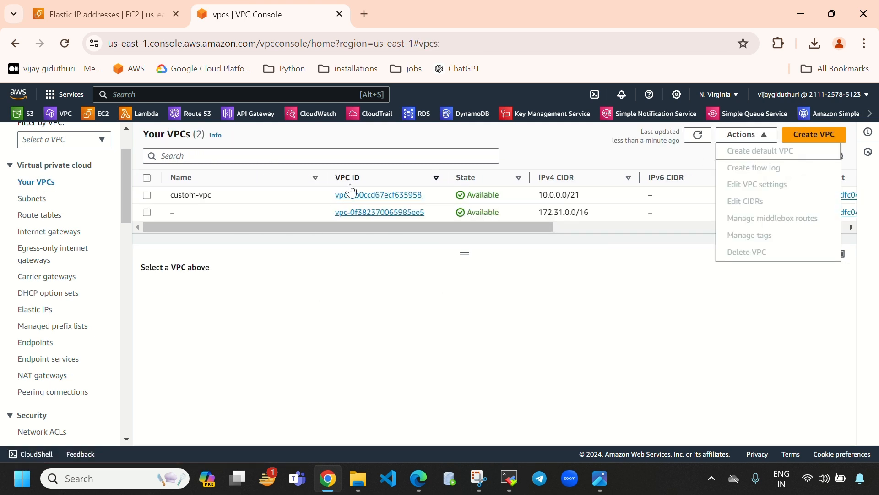
click(146, 197)
click(747, 134)
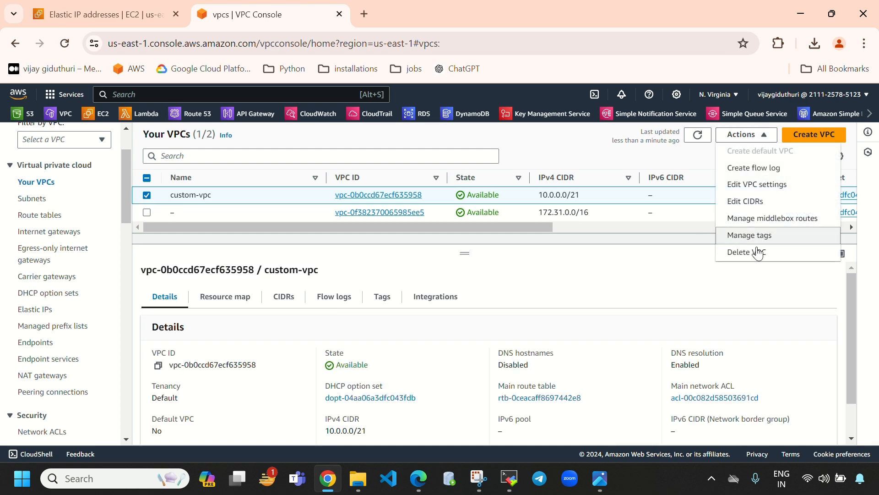
click(746, 252)
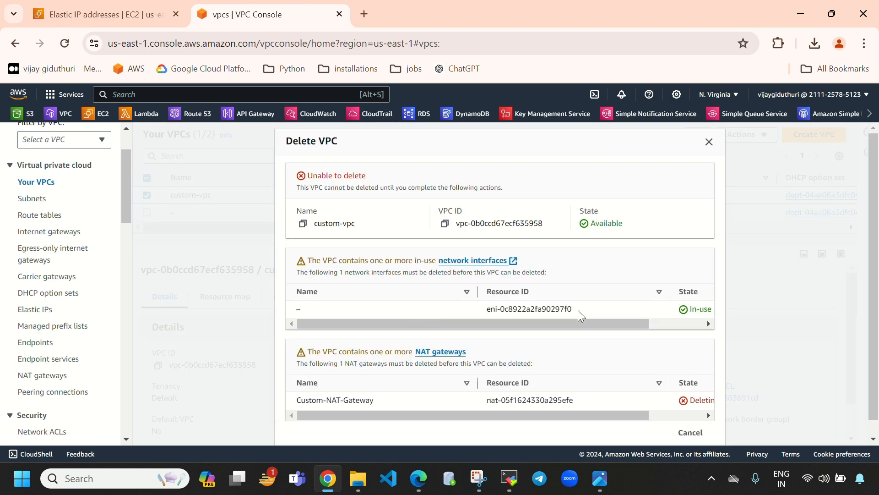
scroll(590, 331, down, 1)
scroll(591, 312, up, 1)
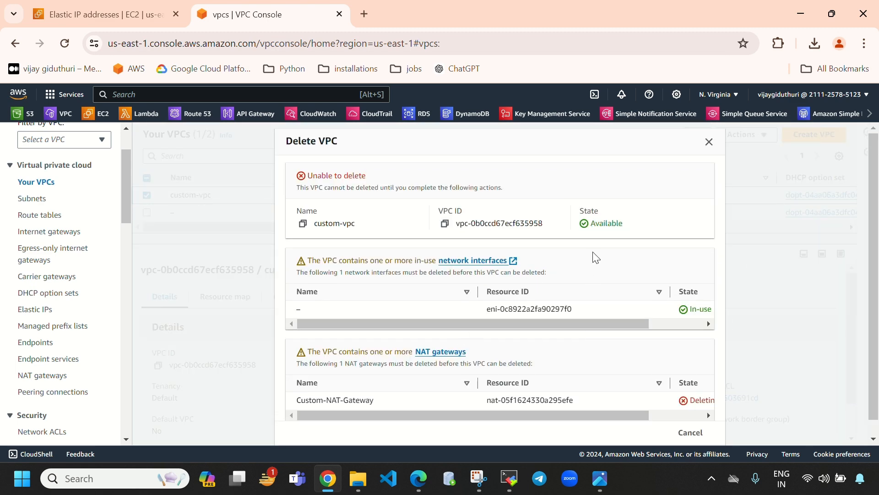
click(709, 142)
click(697, 136)
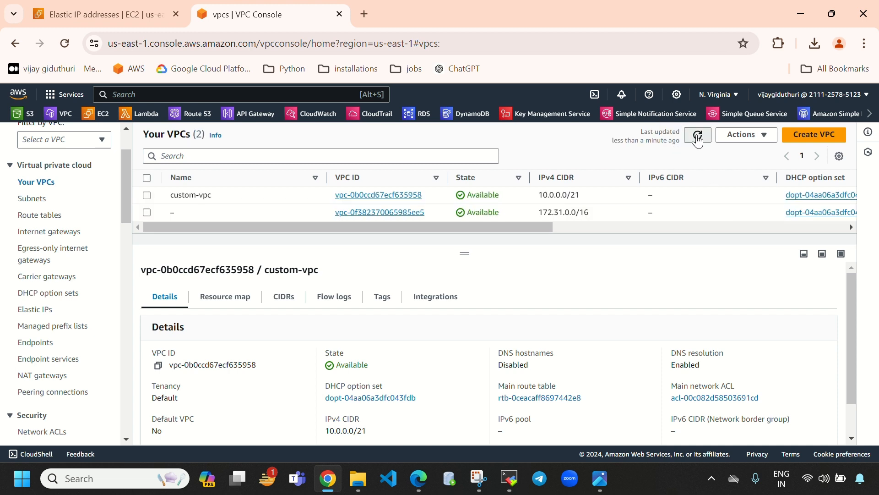
Return to the Elastic IP addresses, retry releasing 3.228.101.55, inspect its association details, close the dialog, and refresh the list.
click(127, 11)
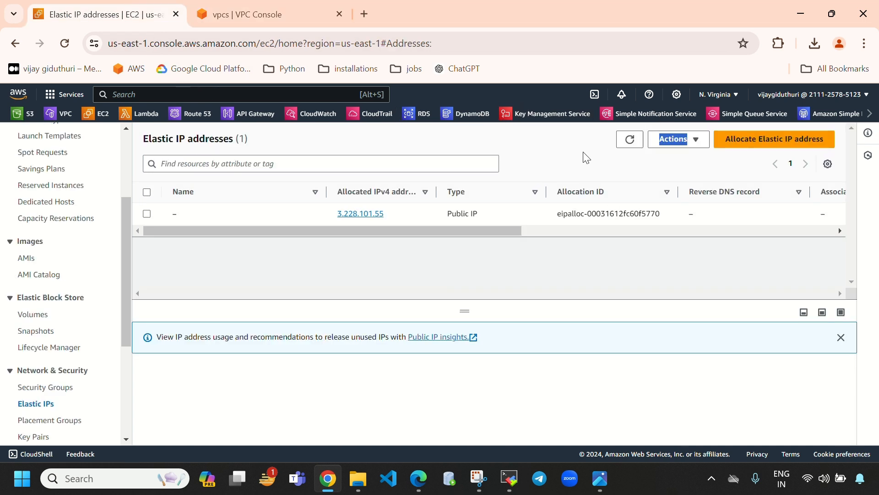
click(630, 139)
click(147, 214)
click(678, 139)
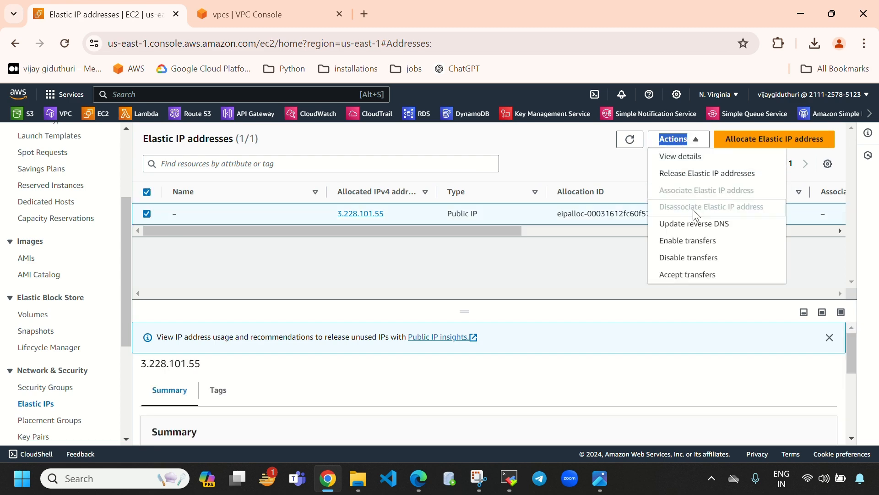
click(692, 175)
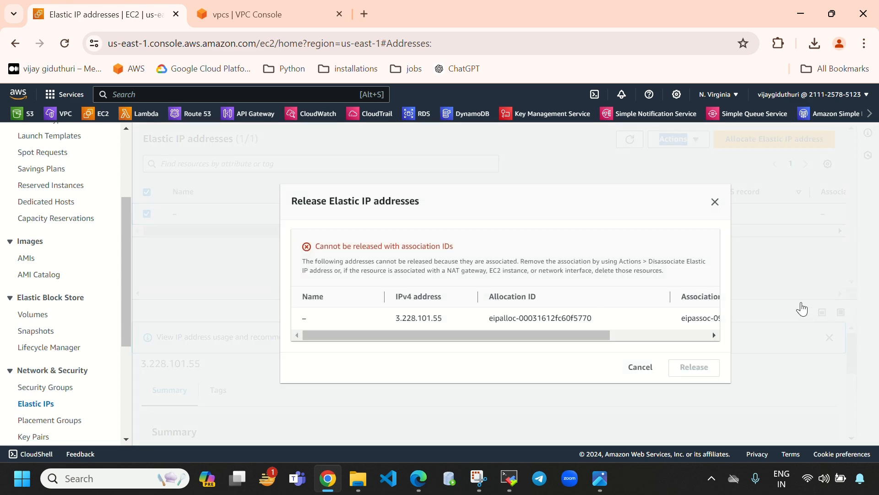
drag(494, 335, 657, 328)
drag(313, 249, 726, 255)
click(706, 197)
click(714, 205)
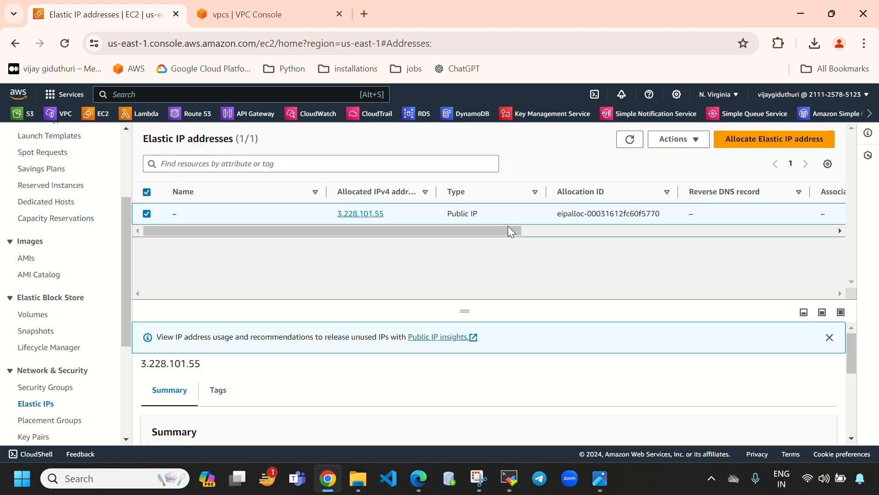
click(629, 140)
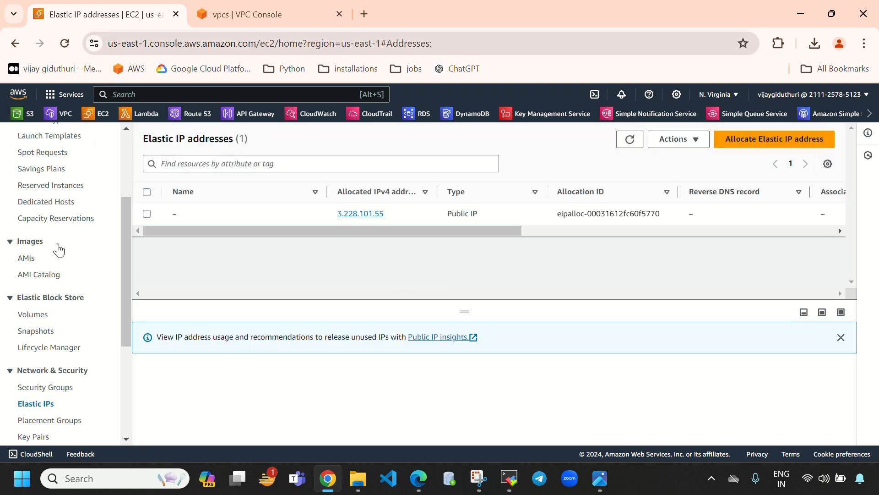
Load the EC2 dashboard, return to the VPC browser tab, and check Custom-NAT-Gateway's state in a refreshed NAT gateways list.
scroll(50, 265, up, 3)
click(97, 117)
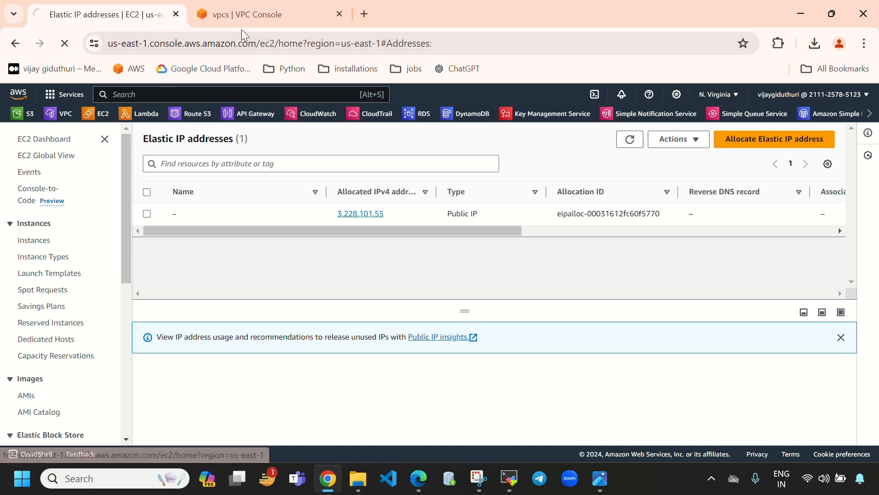
click(246, 17)
scroll(23, 351, down, 1)
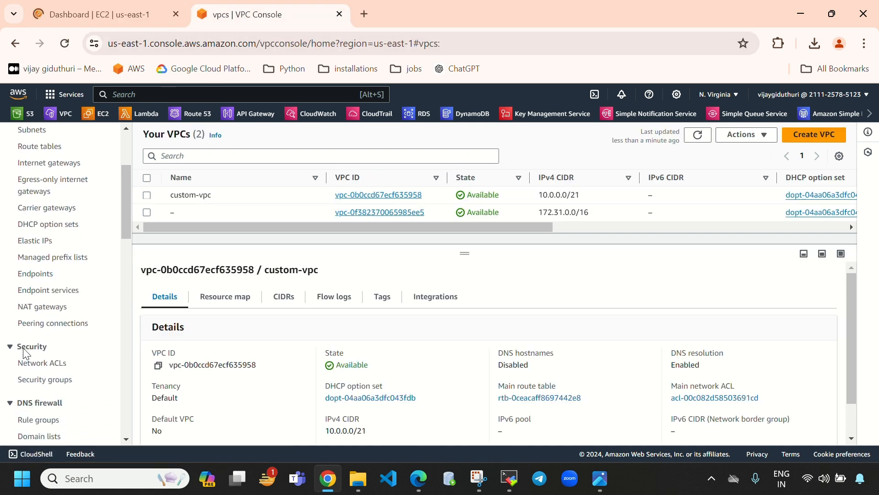
click(43, 307)
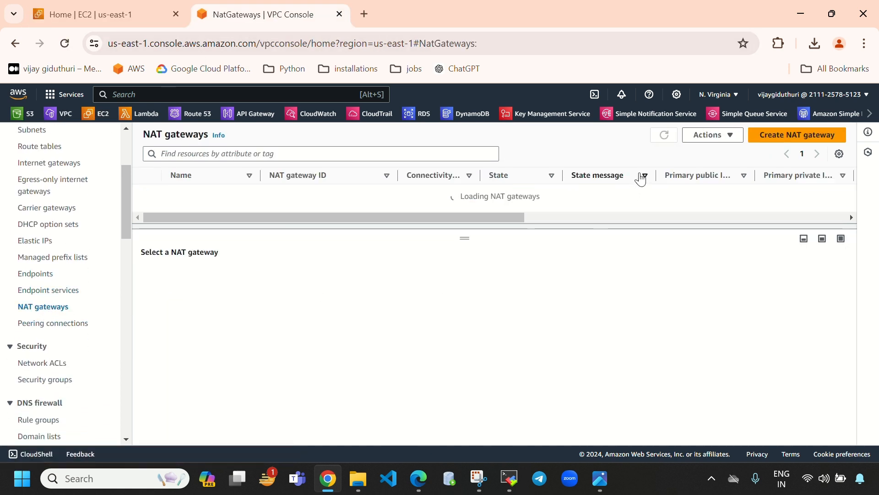
click(664, 135)
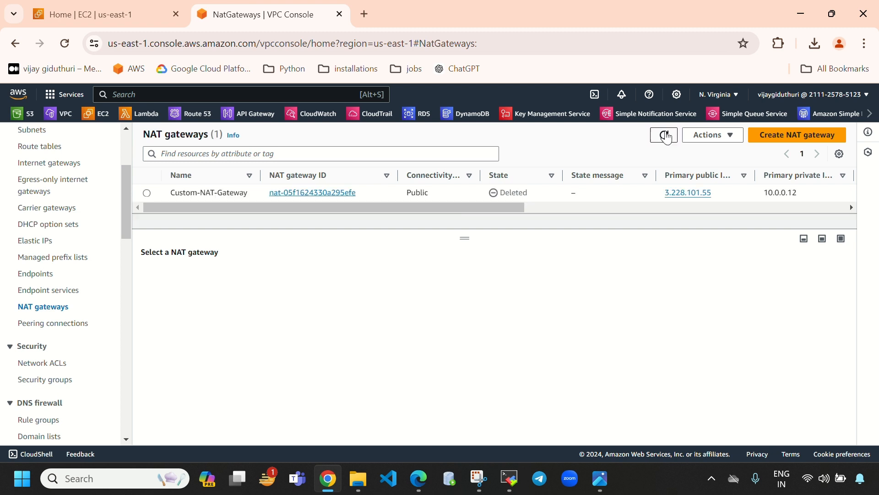
click(665, 135)
click(665, 136)
drag(538, 197, 487, 202)
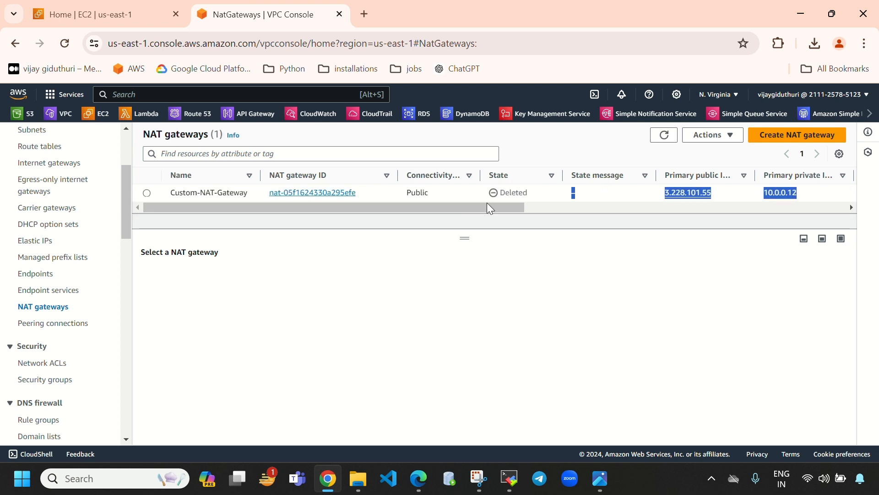
Try to delete custom-vpc from the VPC list and open the in-use network interfaces that block it.
scroll(42, 268, up, 5)
click(23, 252)
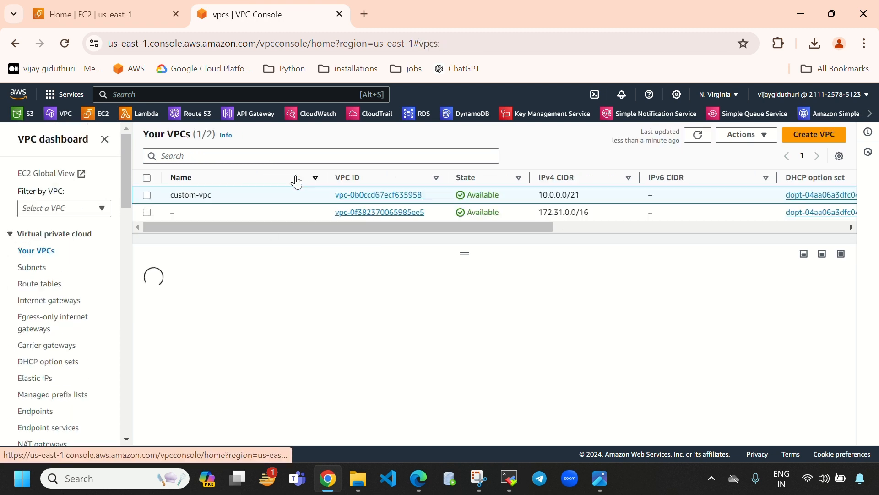
click(744, 135)
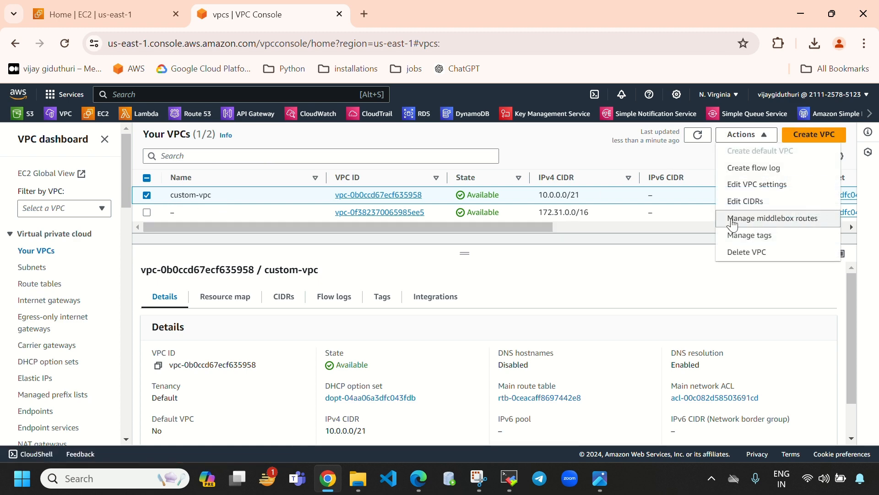
click(733, 252)
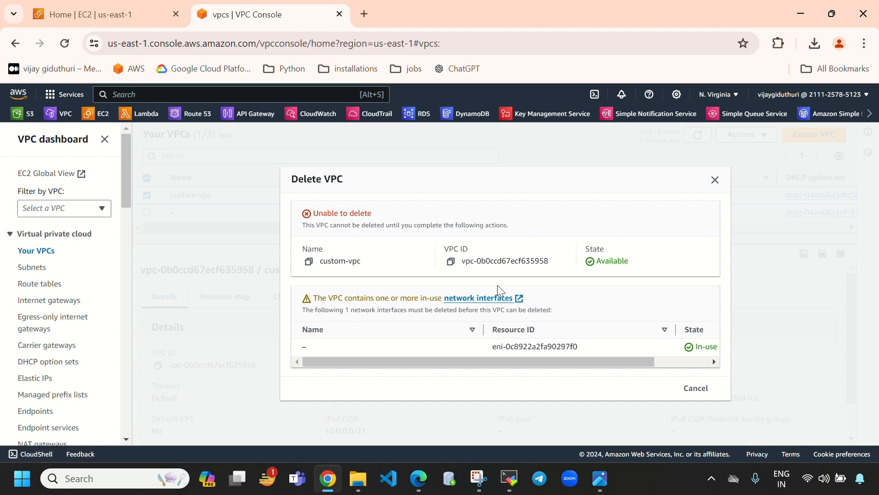
click(497, 297)
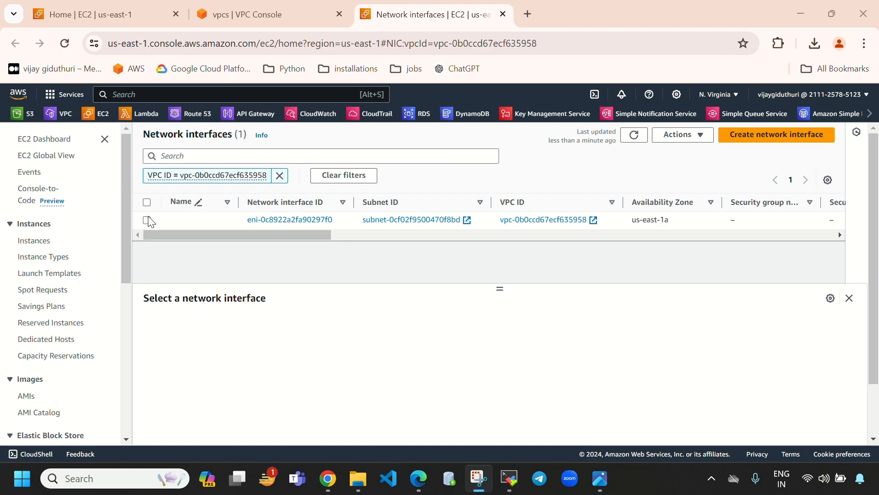
Try to delete network interface eni-0c8922a2fa90297f0, read the reason given, and close the dialog.
click(476, 227)
click(671, 136)
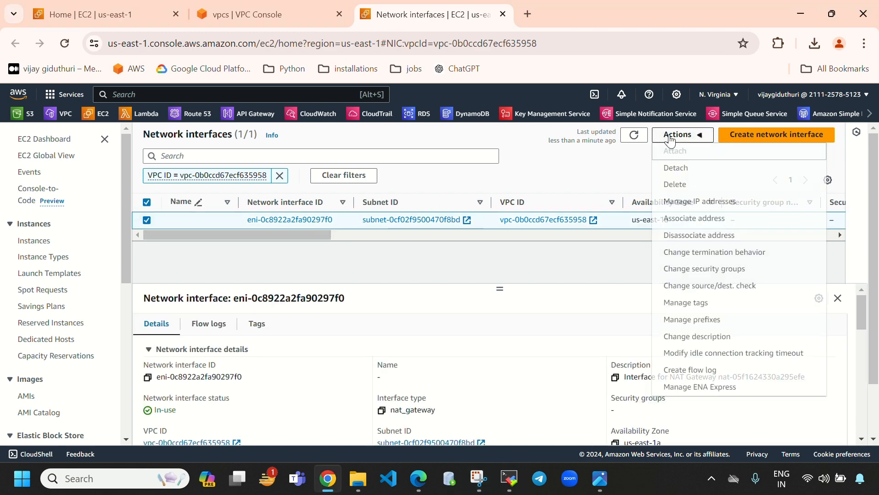
click(676, 184)
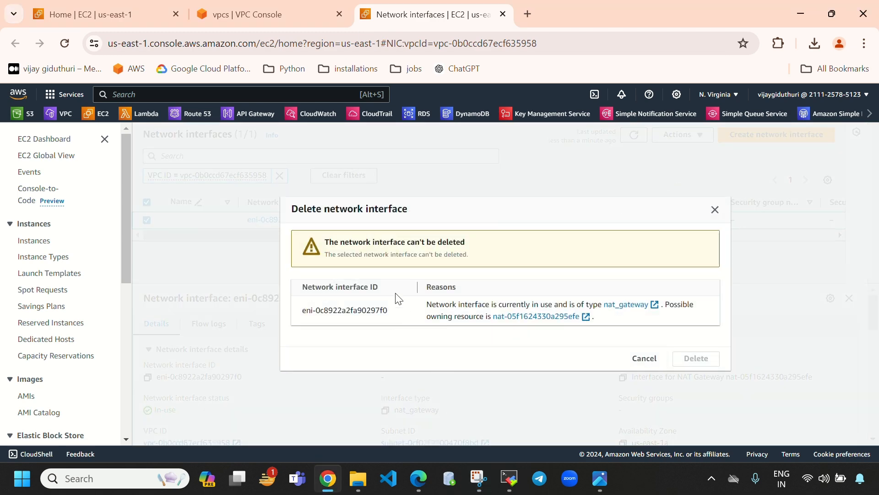
drag(326, 249, 477, 234)
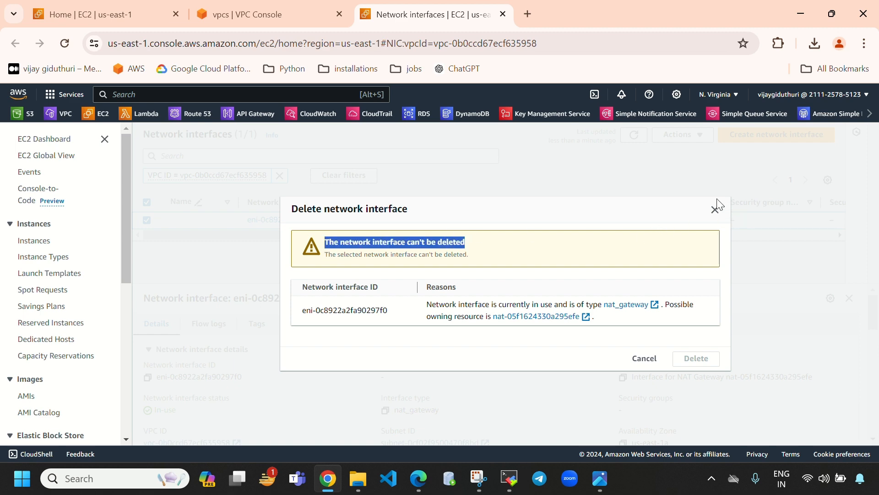
click(715, 210)
Return to the VPC list in the VPC browser tab, request deletion of custom-vpc, and enter the confirmation word delete.
click(270, 14)
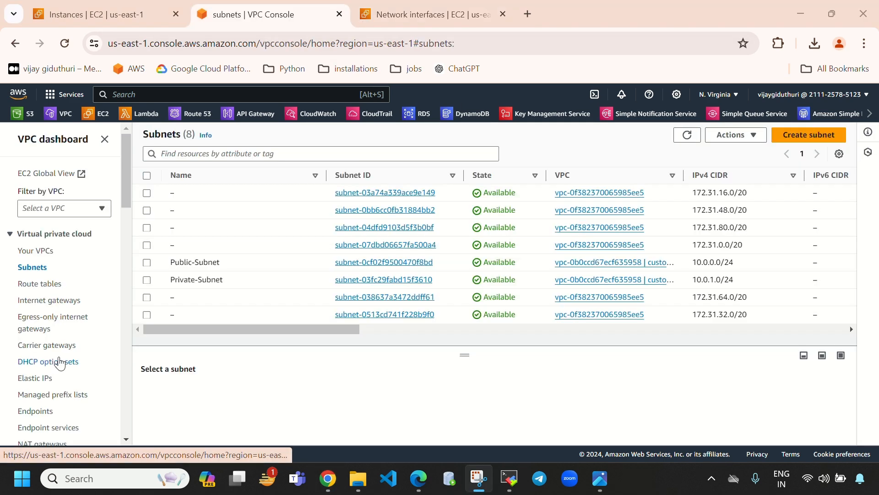
click(105, 13)
click(256, 9)
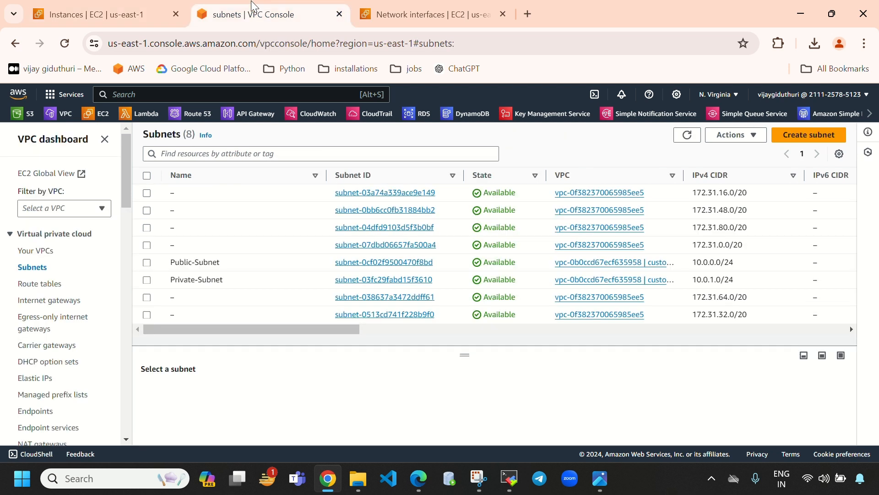
click(46, 251)
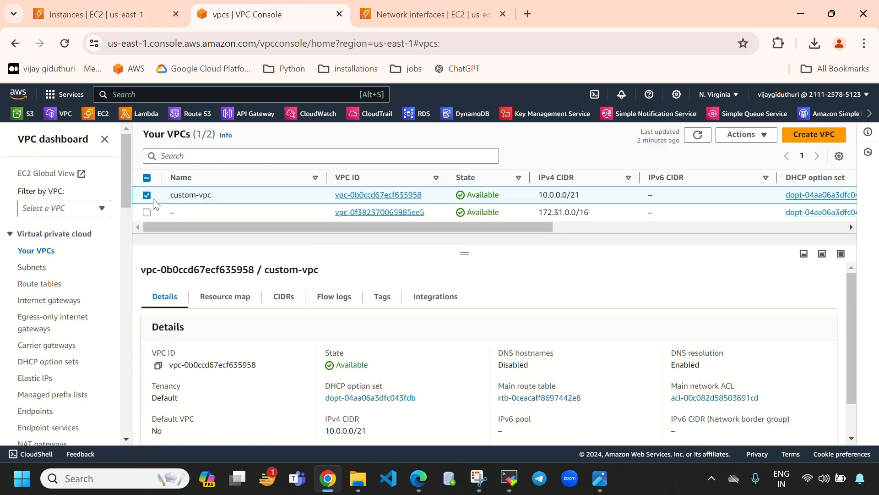
click(746, 134)
click(760, 253)
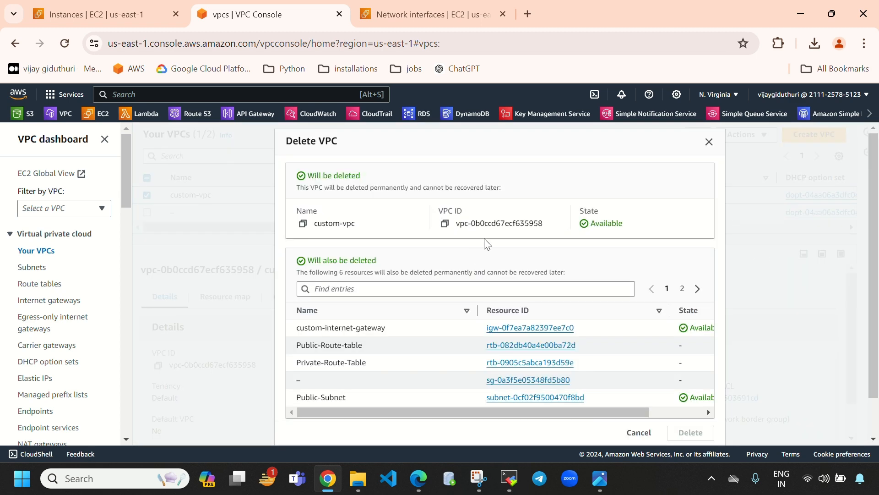
scroll(466, 355, down, 1)
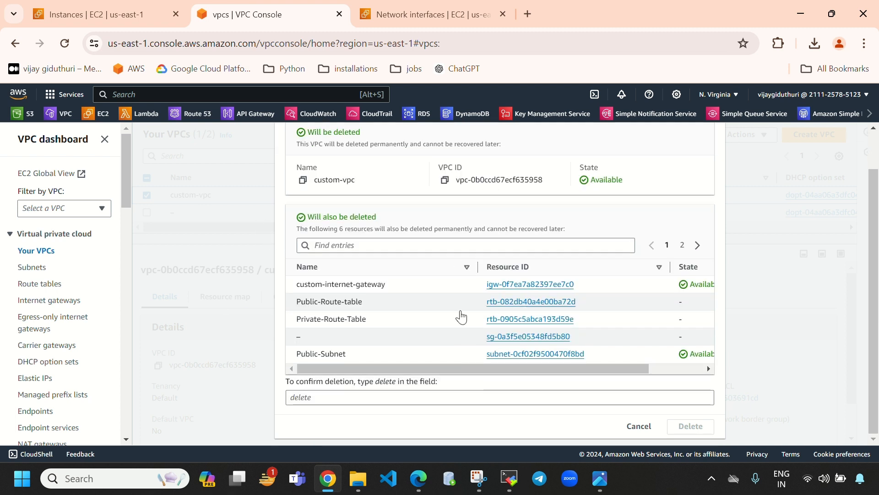
click(410, 399)
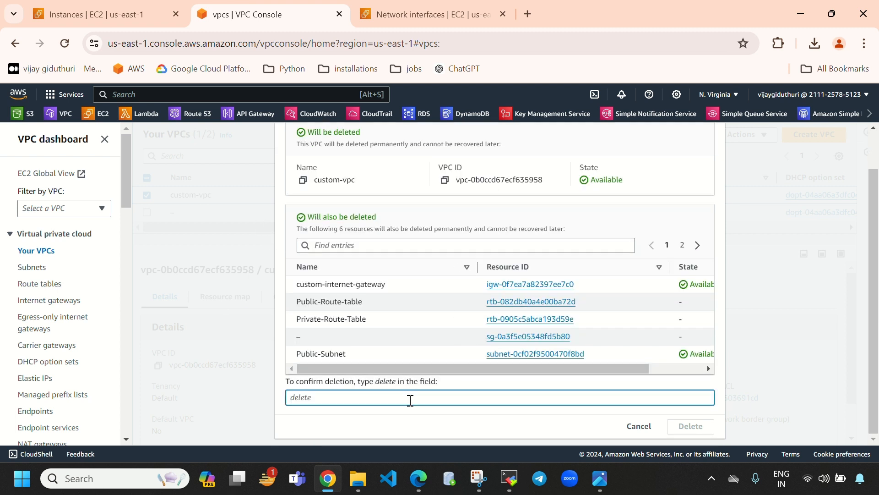
text(delete)
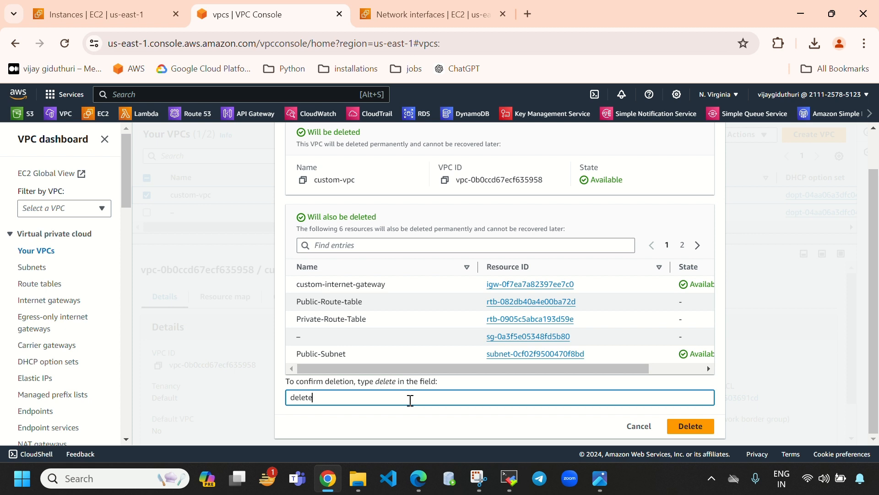
Review the gateway, route tables and subnet listed for removal with custom-vpc and carry out the deletion.
scroll(336, 233, up, 1)
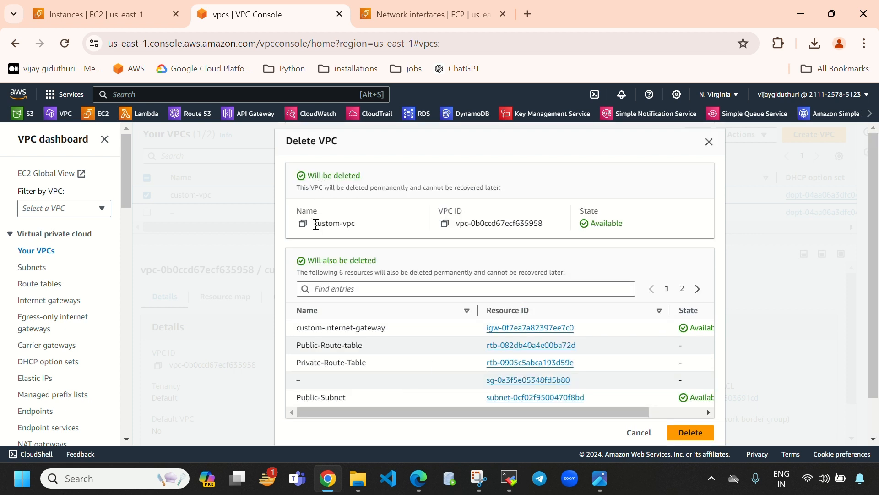
drag(316, 224, 349, 224)
drag(297, 327, 392, 333)
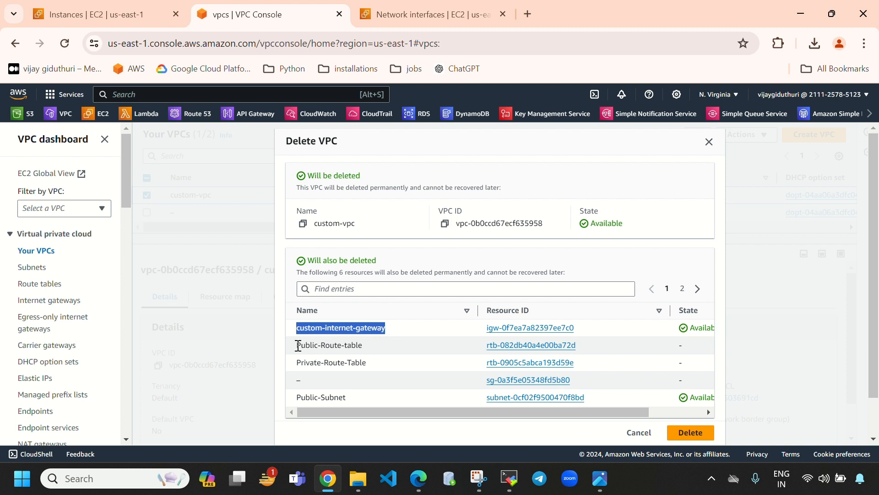
mouse_move(298, 346)
mouse_down()
mouse_move(356, 347)
mouse_move(368, 361)
mouse_move(300, 364)
mouse_up()
drag(353, 403, 304, 396)
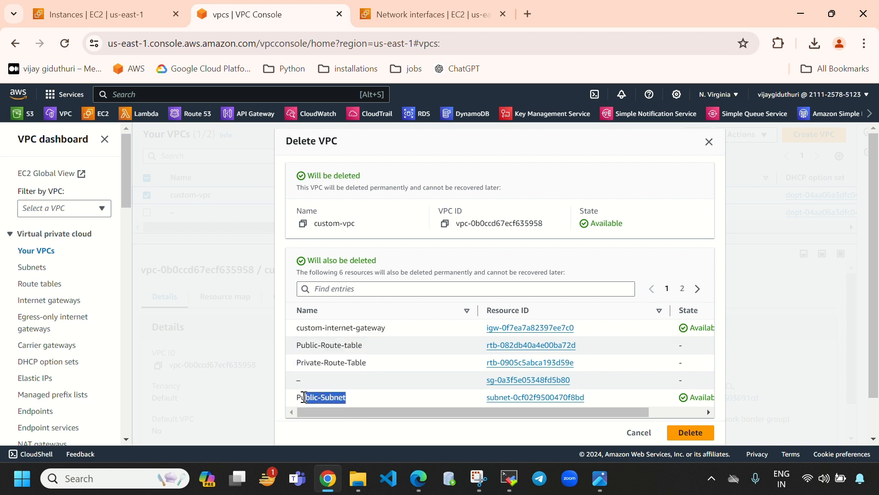
scroll(356, 390, down, 1)
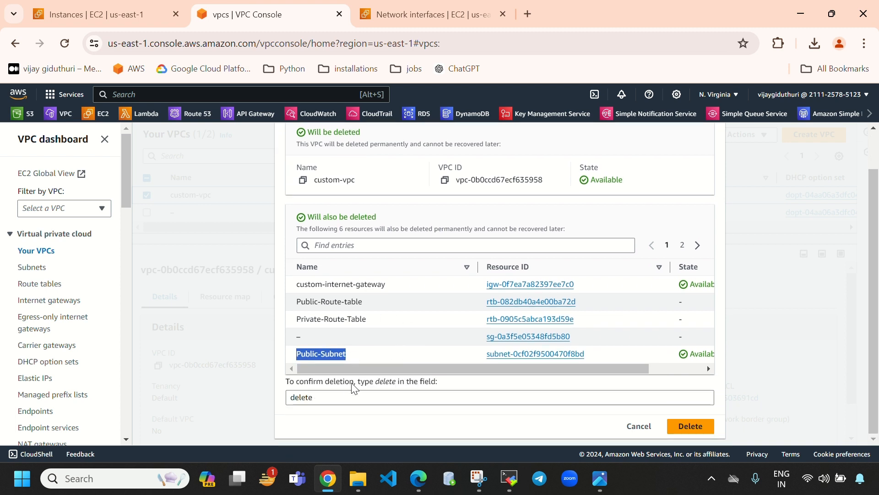
click(693, 426)
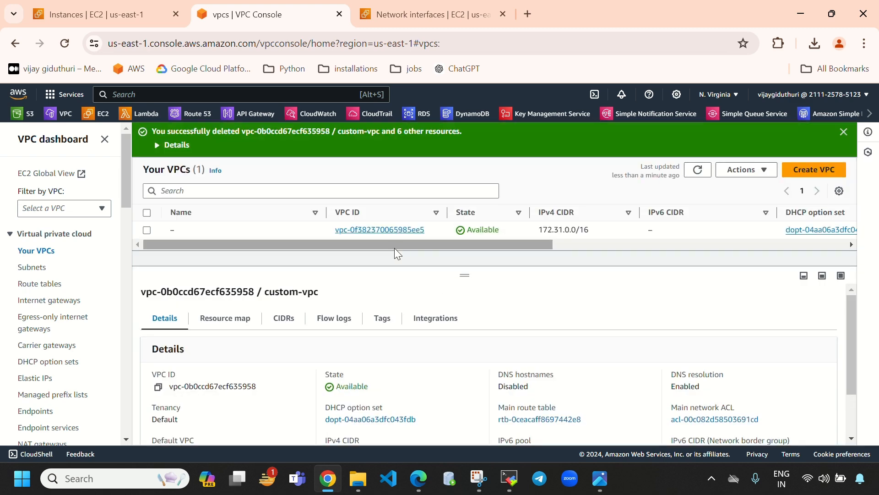
Refresh the VPC, subnet, route table and internet gateway lists to check which resources remain.
click(698, 172)
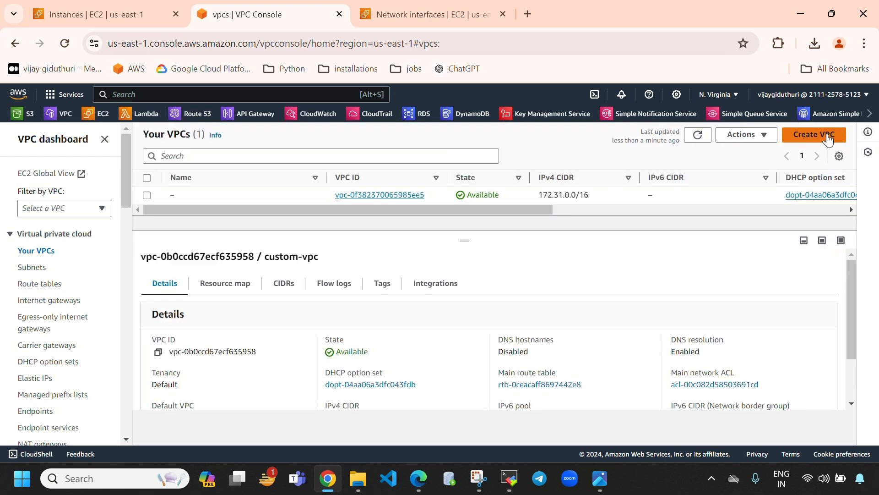
drag(458, 239, 450, 301)
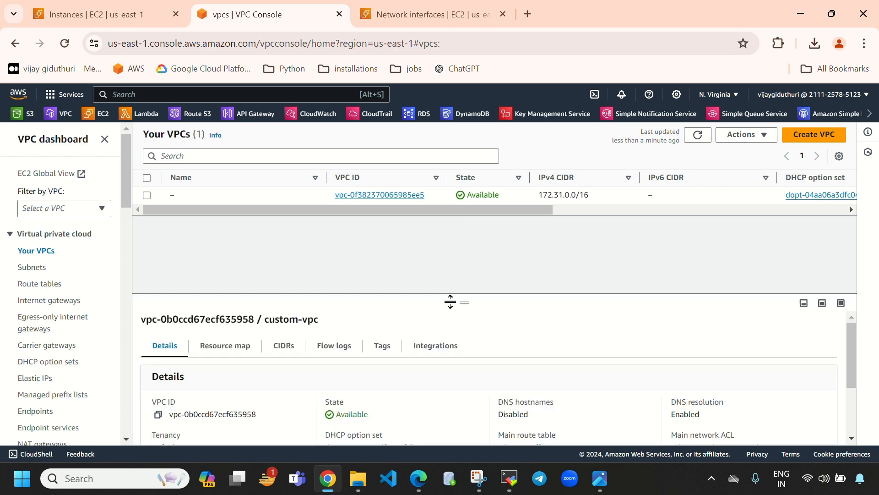
click(33, 267)
click(686, 135)
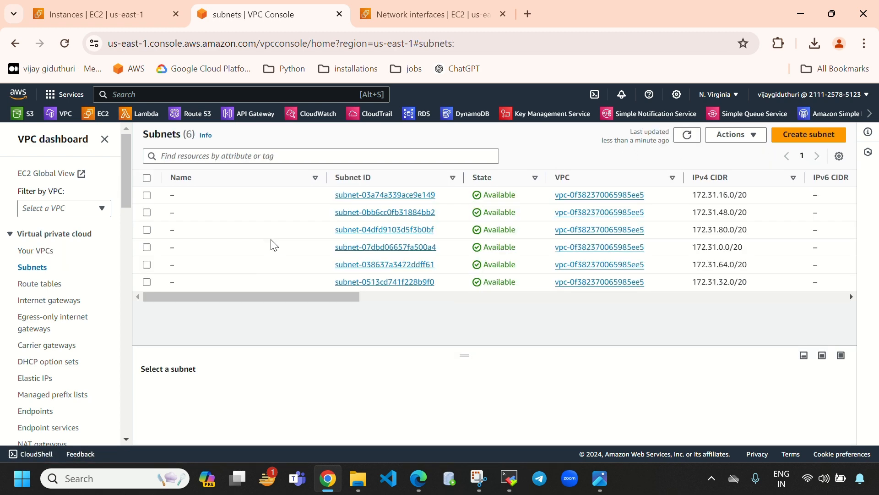
click(42, 286)
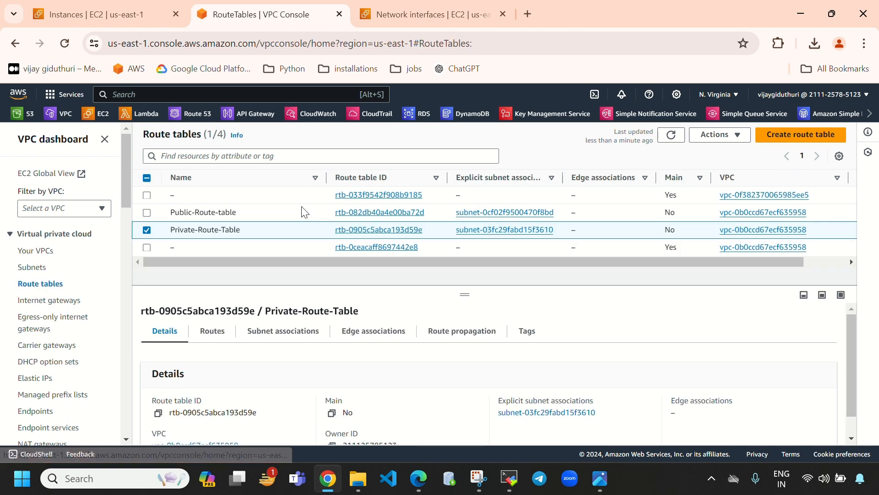
click(671, 135)
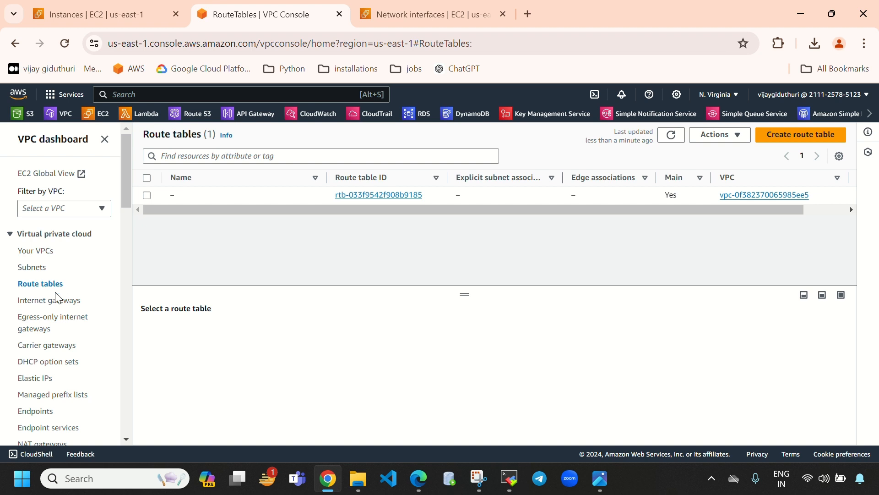
click(51, 300)
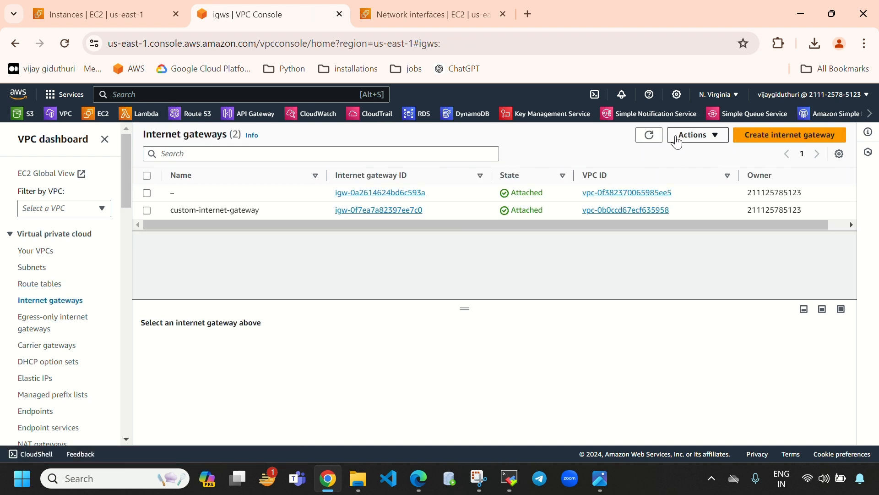
click(655, 137)
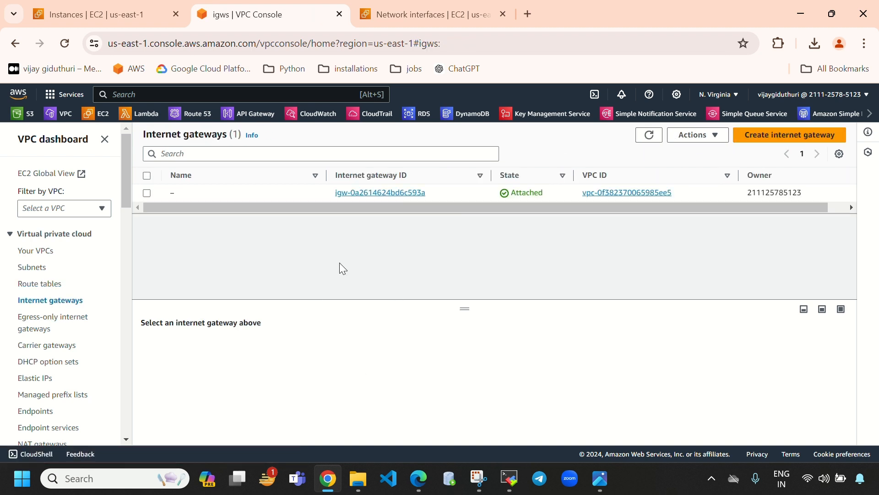
Check Custom-NAT-Gateway's state in the NAT gateways list.
scroll(9, 380, down, 3)
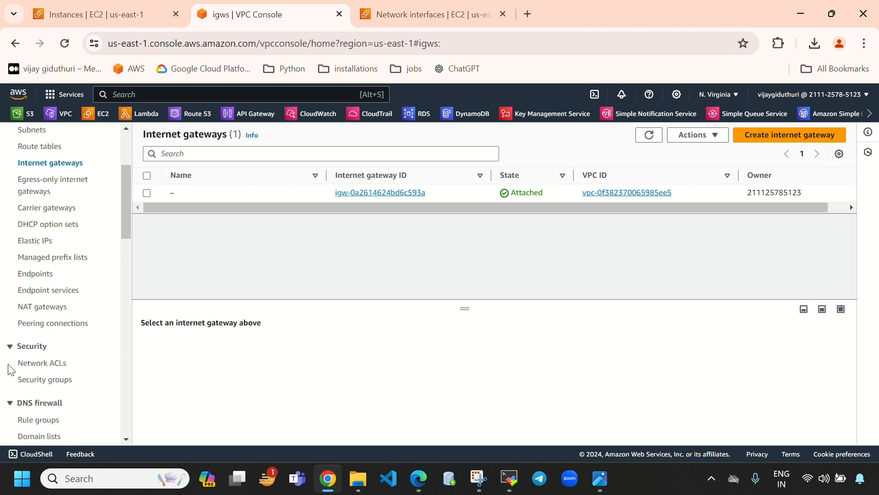
click(48, 315)
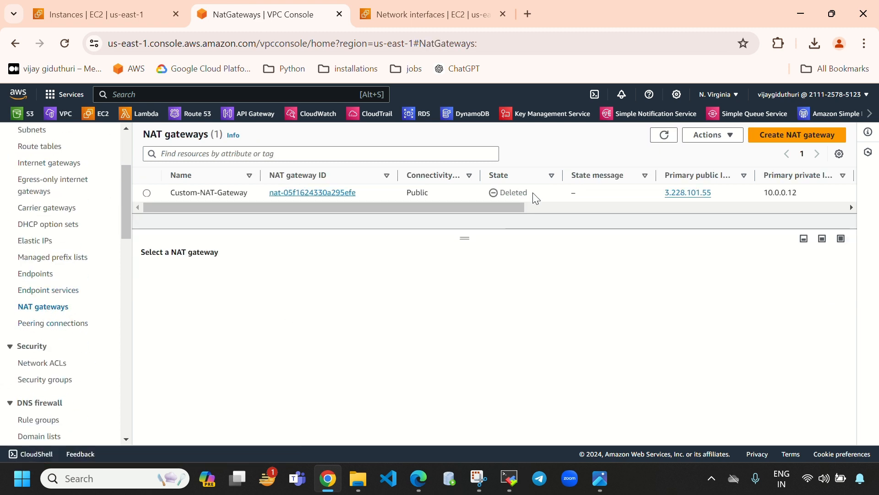
drag(532, 194, 503, 193)
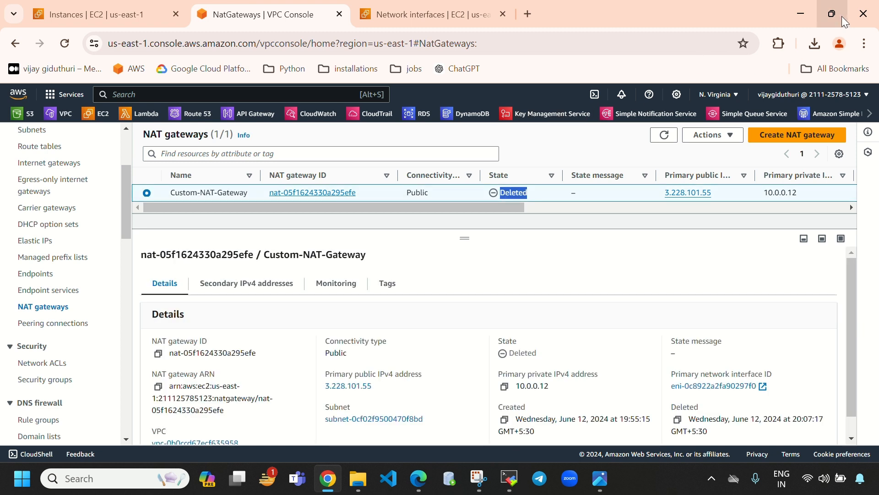
In the EC2 browser tab, release Elastic IP address 3.228.101.55 and dismiss the notification.
click(145, 14)
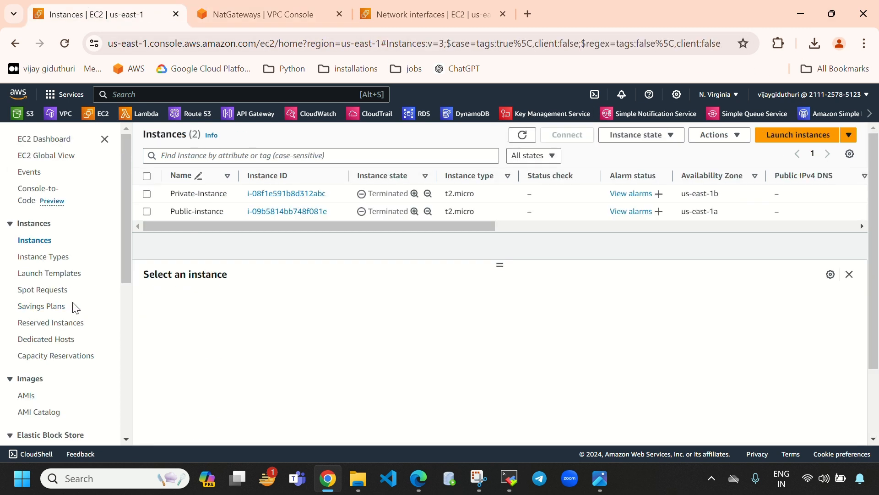
scroll(43, 359, down, 3)
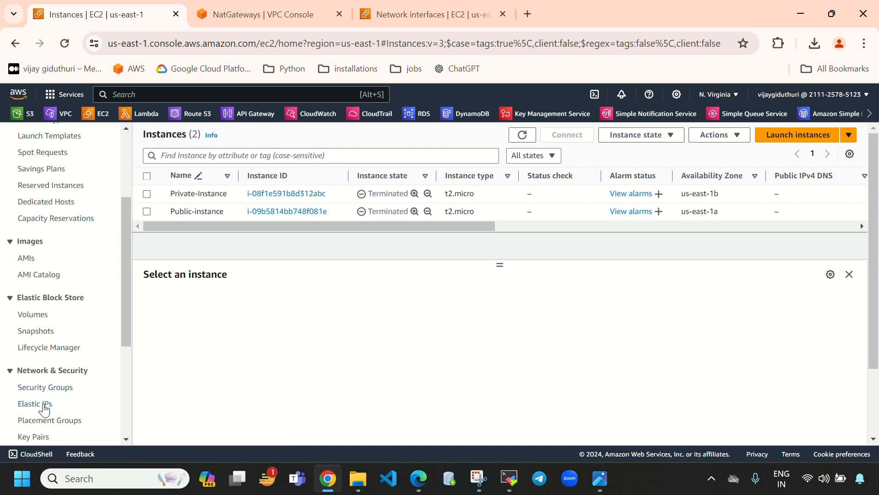
click(44, 405)
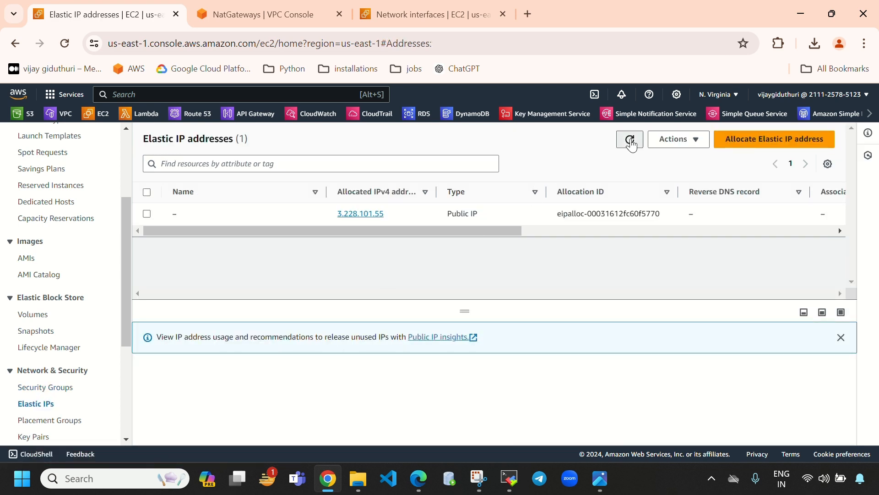
click(630, 140)
click(147, 214)
click(677, 139)
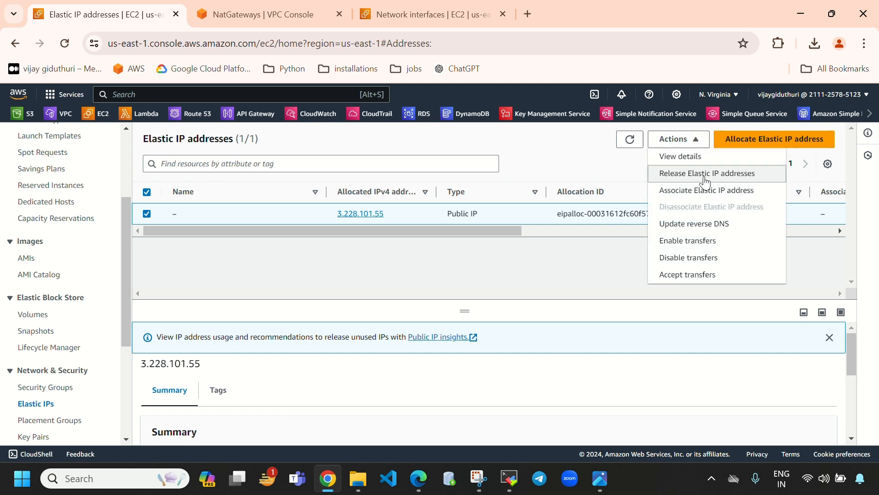
click(705, 174)
click(706, 371)
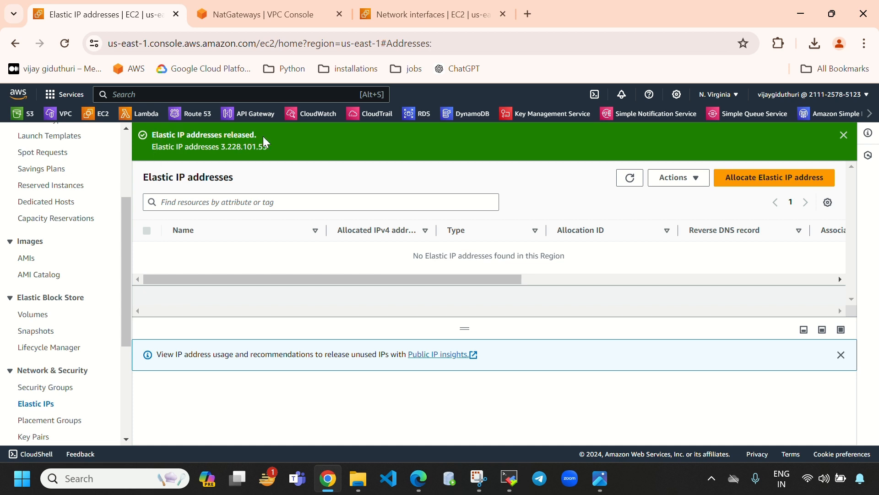
click(844, 136)
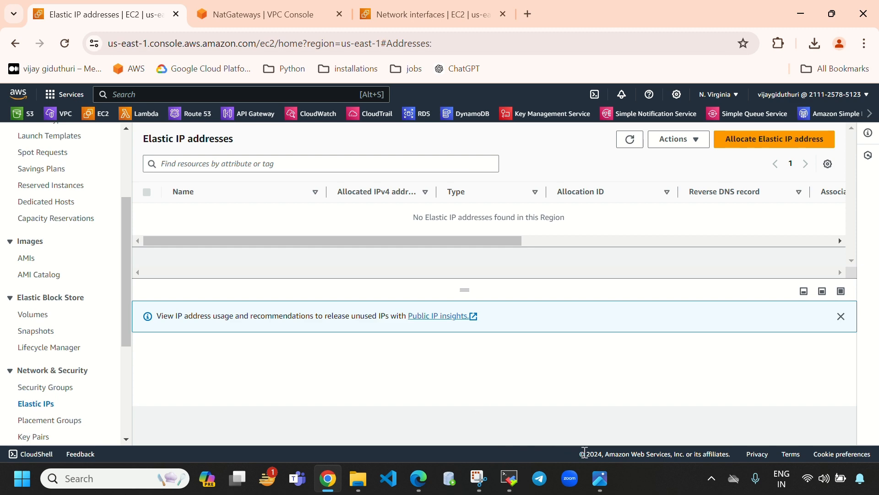
View the NAT-gateway-Thumbnail.png diagram in the photo viewer and return to the NAT gateways list in the browser.
click(600, 478)
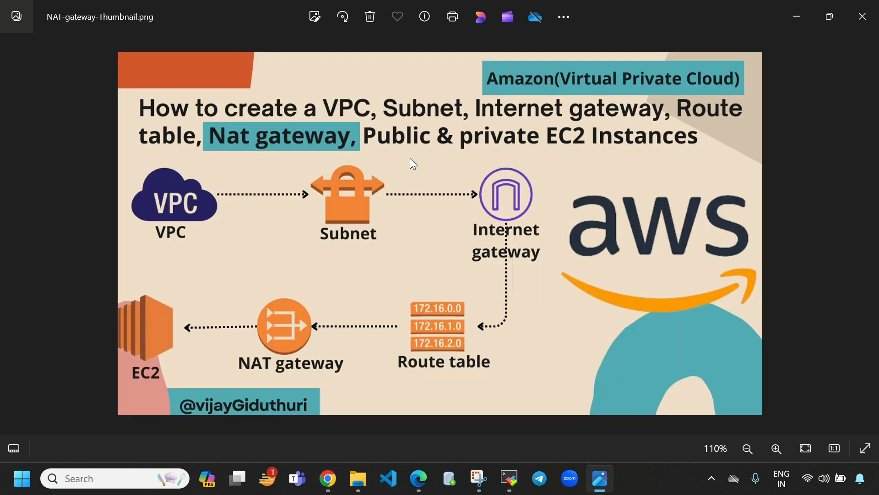
click(328, 478)
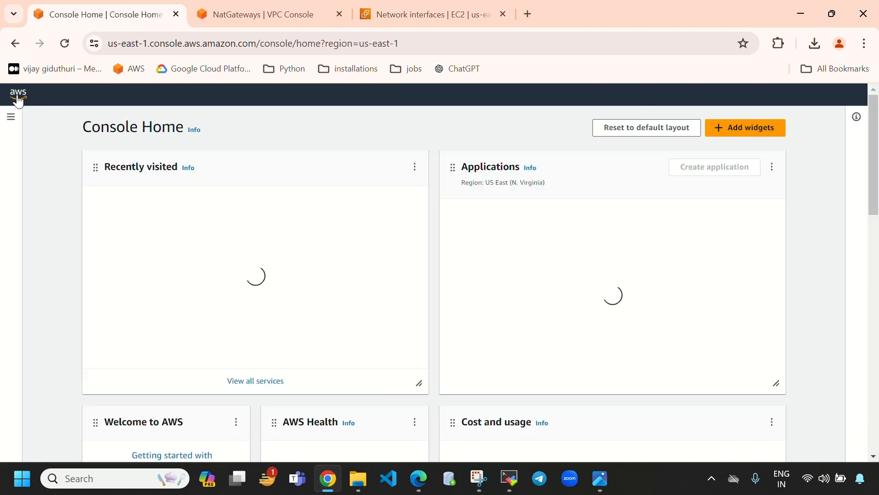
click(263, 9)
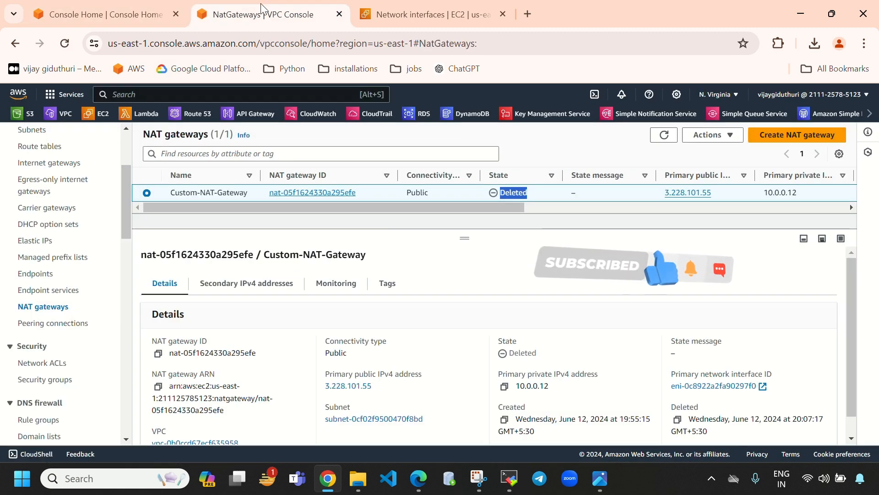